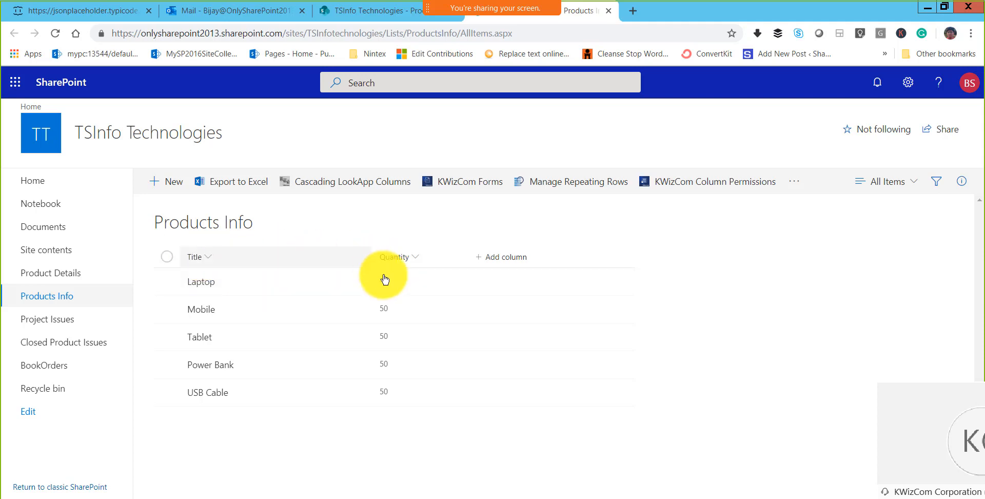
Open the Activities page in the KWizCom Forms settings of the Product Details list
click(384, 16)
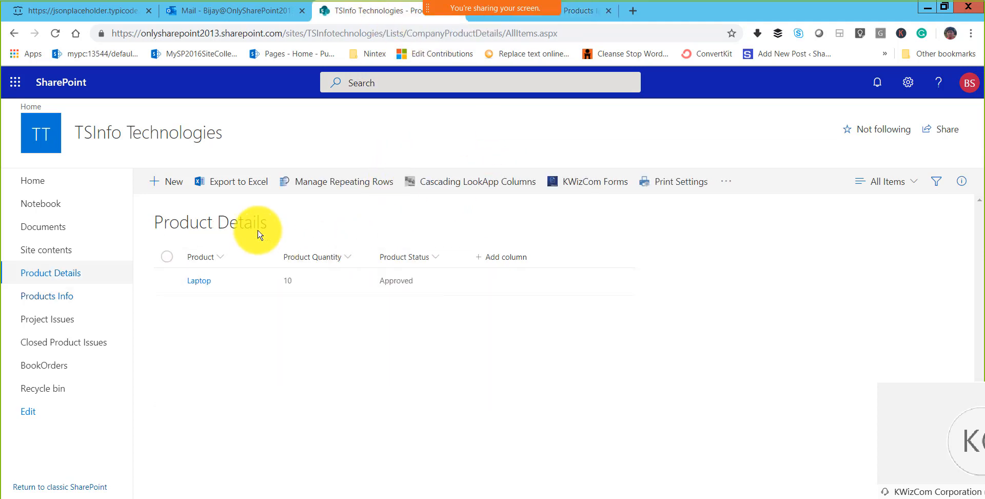
click(310, 35)
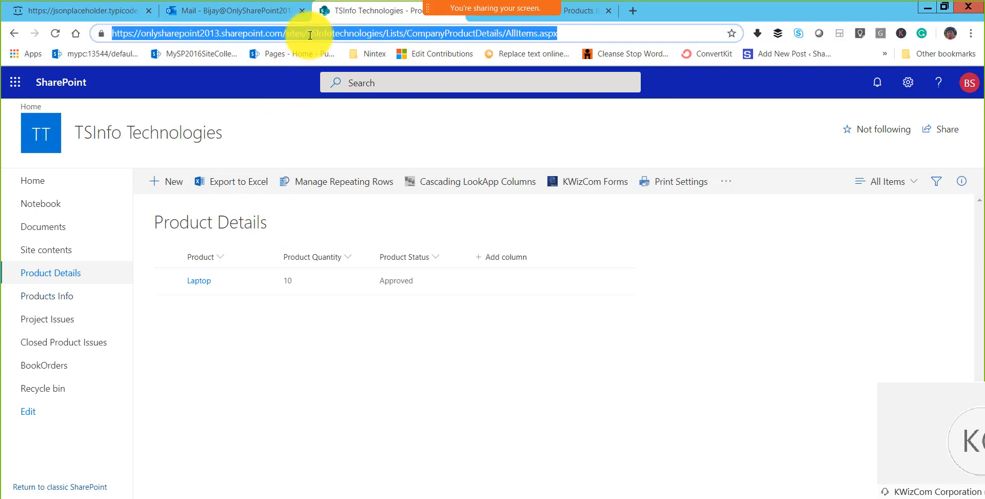
key(Return)
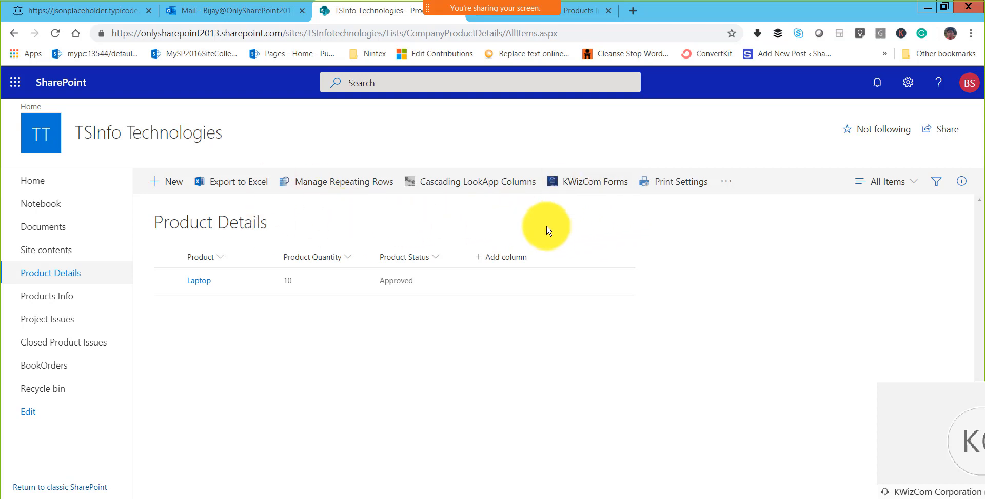
click(595, 192)
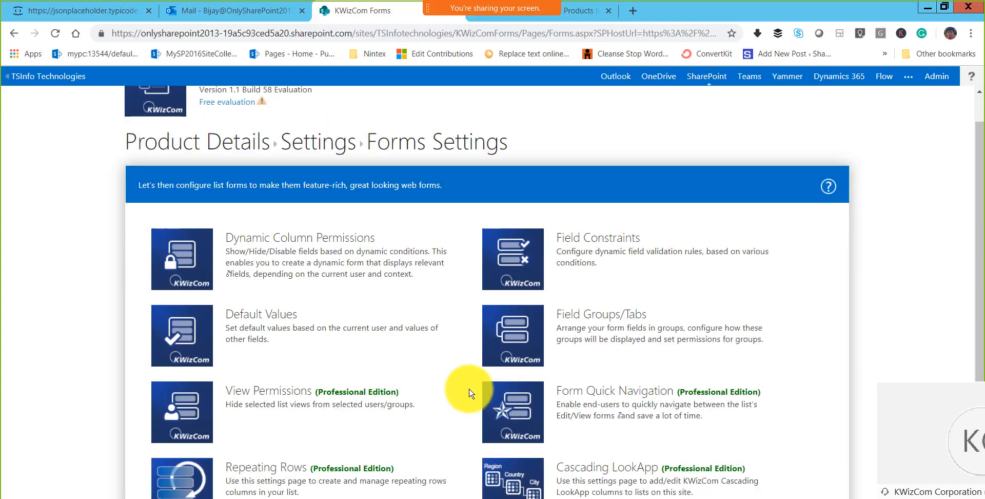
scroll(466, 394, down, 5)
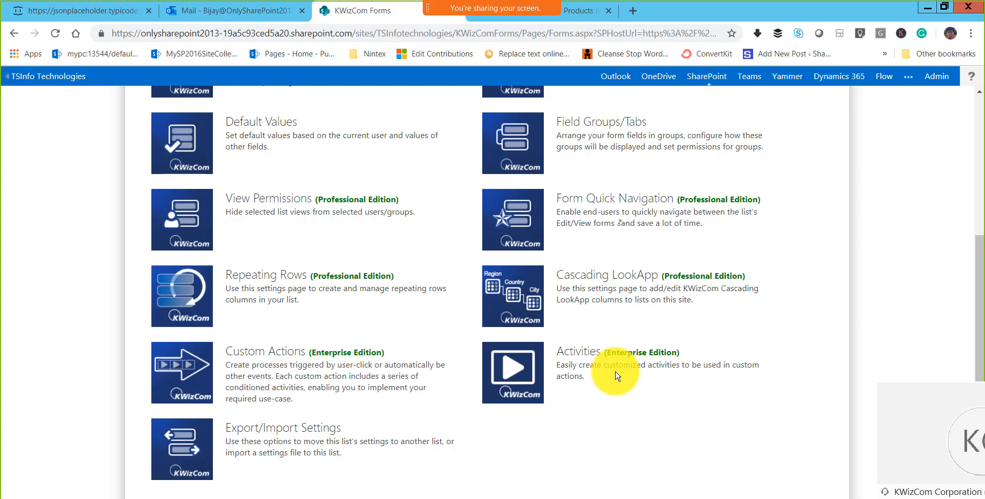
click(516, 374)
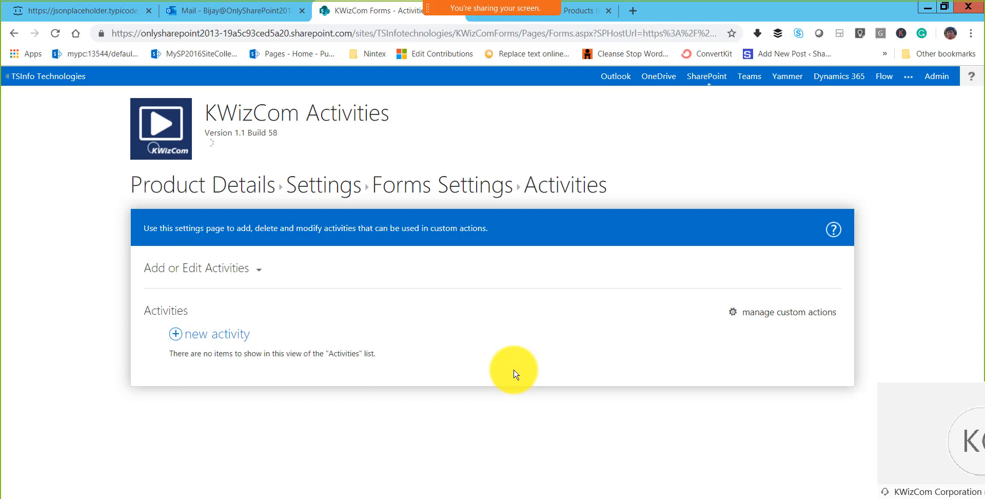
Create a new activity for the Product Details list with the activity type Get Column Value
click(585, 10)
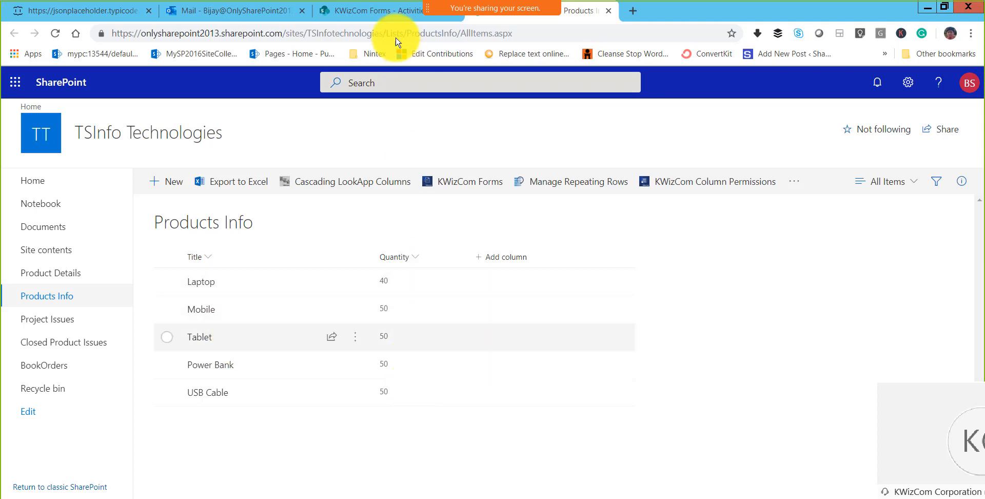
click(378, 10)
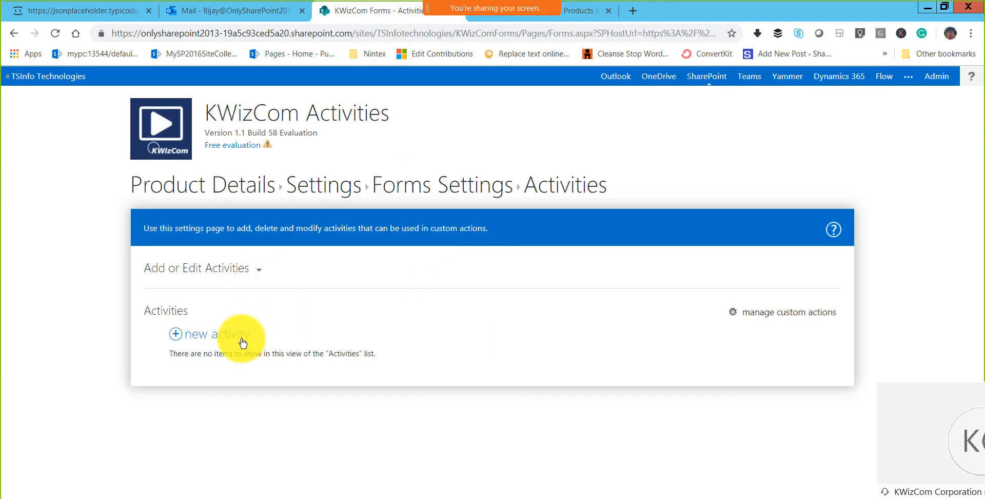
click(315, 357)
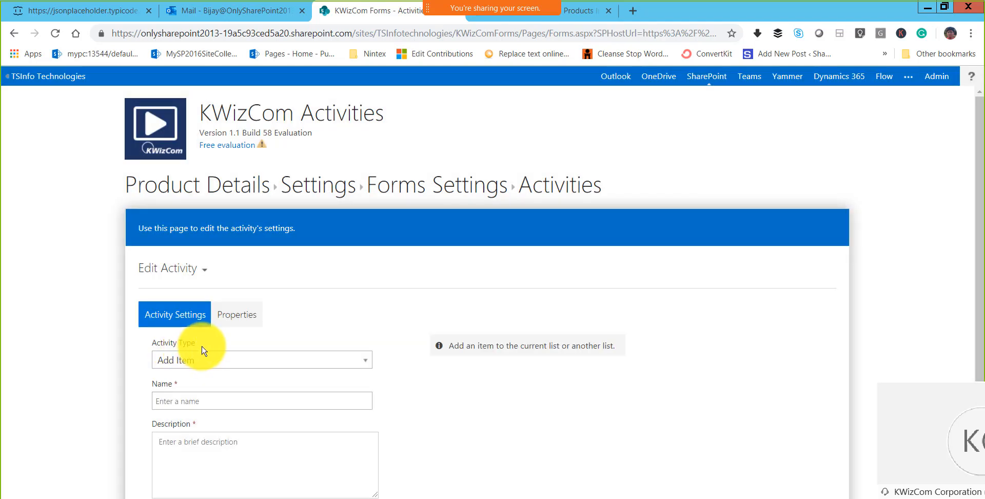
click(241, 365)
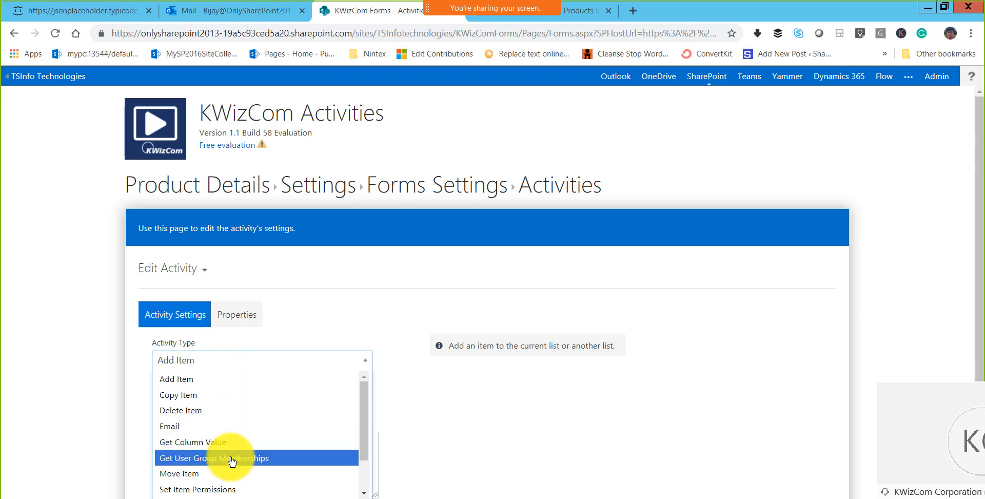
scroll(232, 461, down, 1)
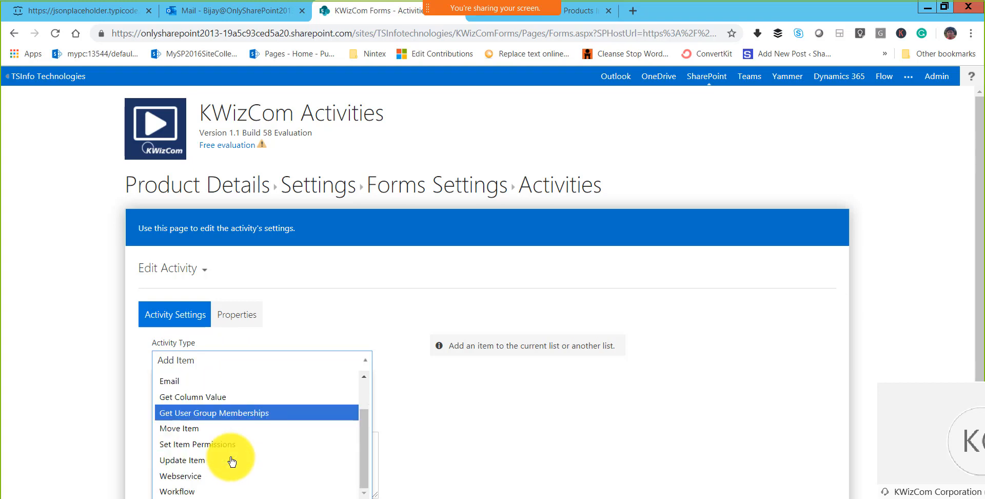
click(200, 403)
scroll(206, 327, down, 2)
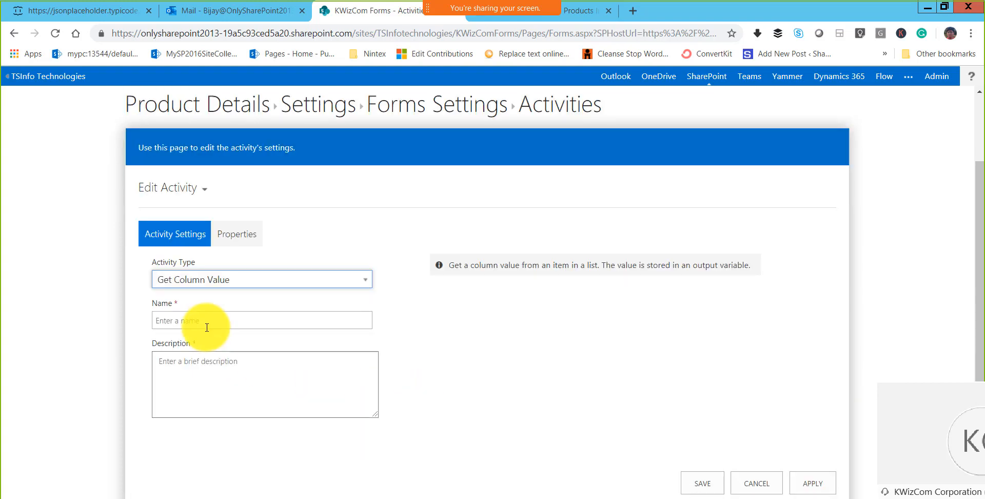
Enter "Get Product Quantity" as both the name and the description of the activity
click(207, 328)
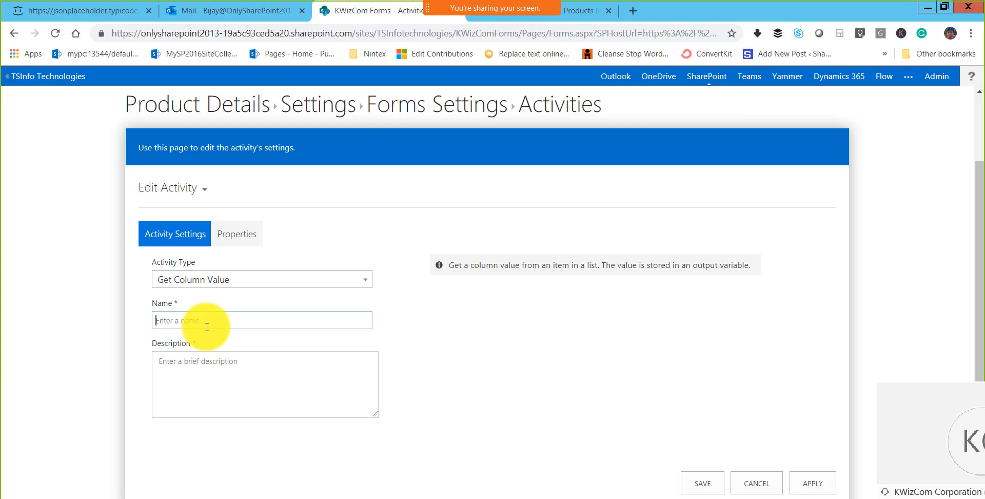
text(Get Product Cuant)
key(ctrl+a)
key(ctrl+c)
click(224, 377)
key(ctrl+v)
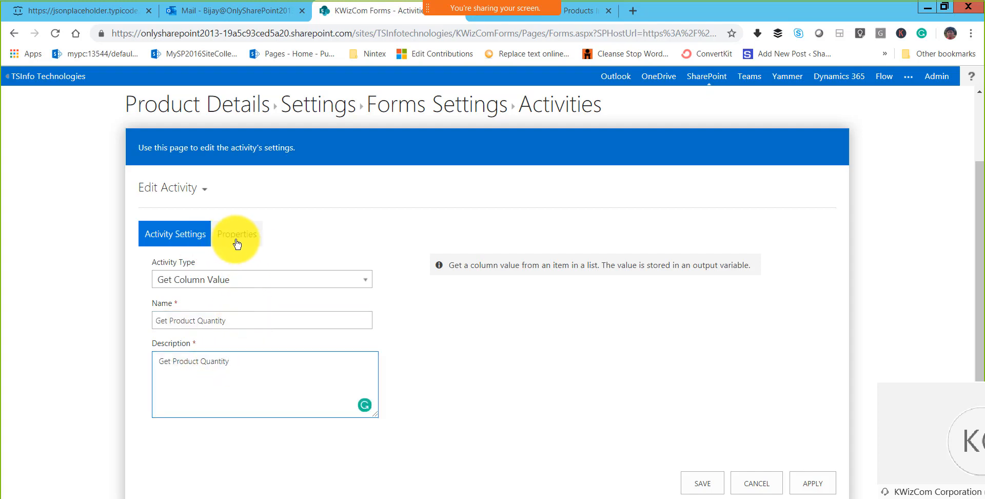
Configure the activity's properties to get Other Item from the Products Info list on the current site
click(236, 241)
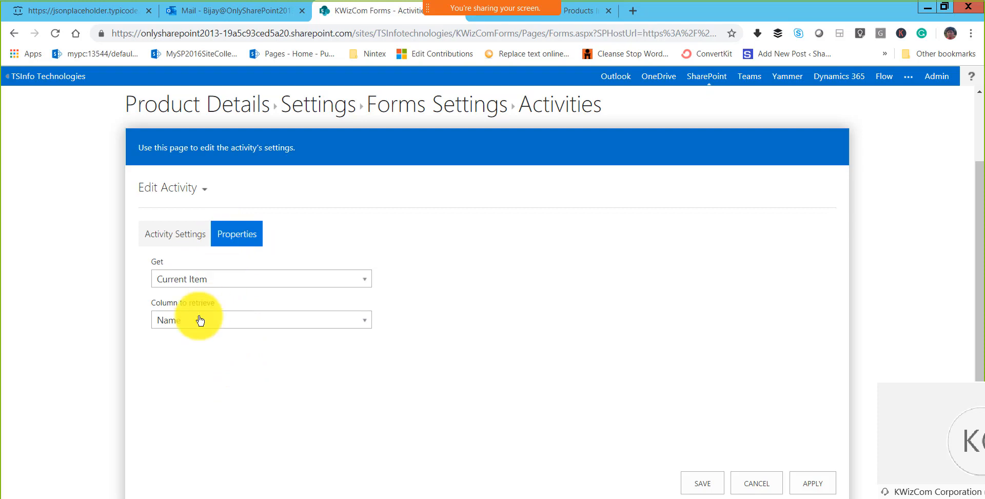
click(195, 280)
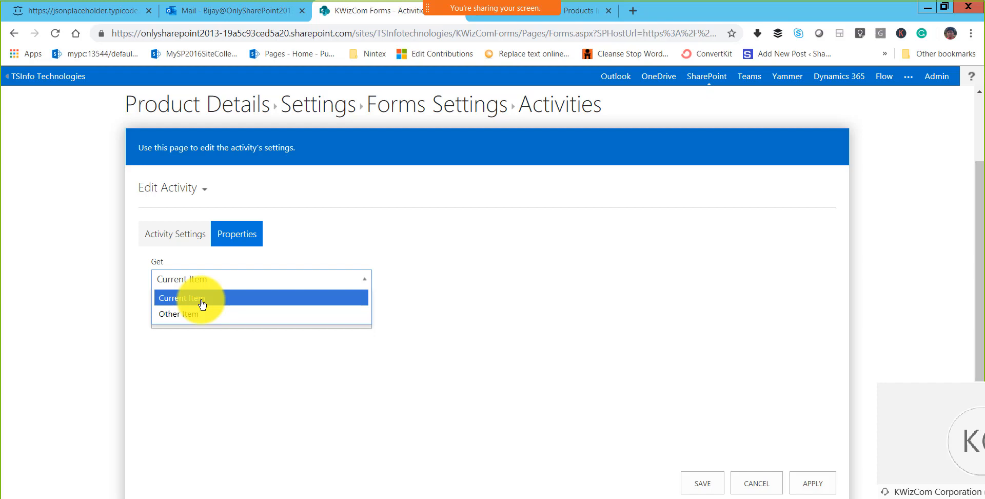
click(197, 315)
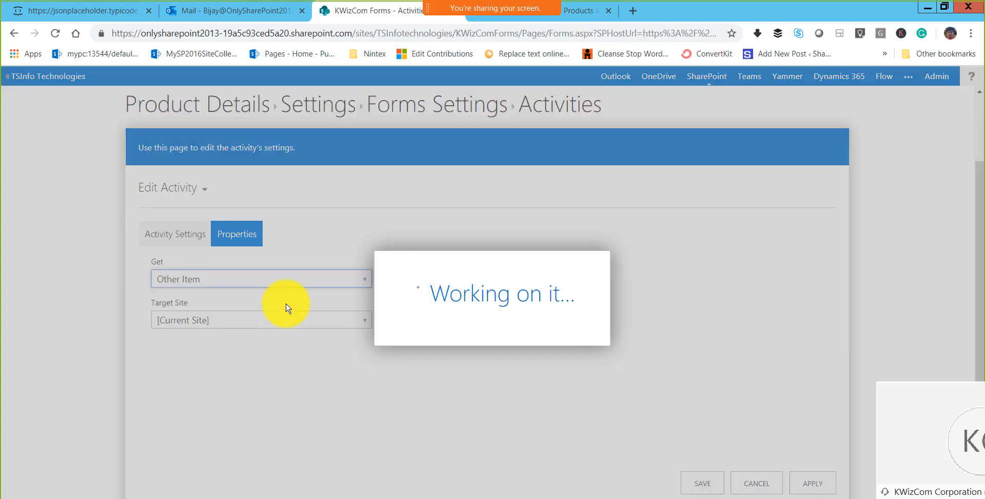
click(590, 11)
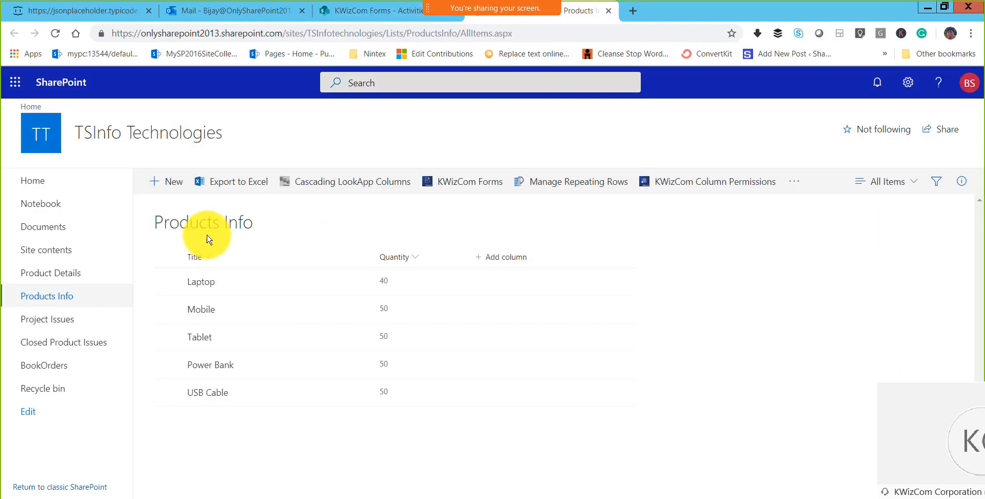
click(374, 12)
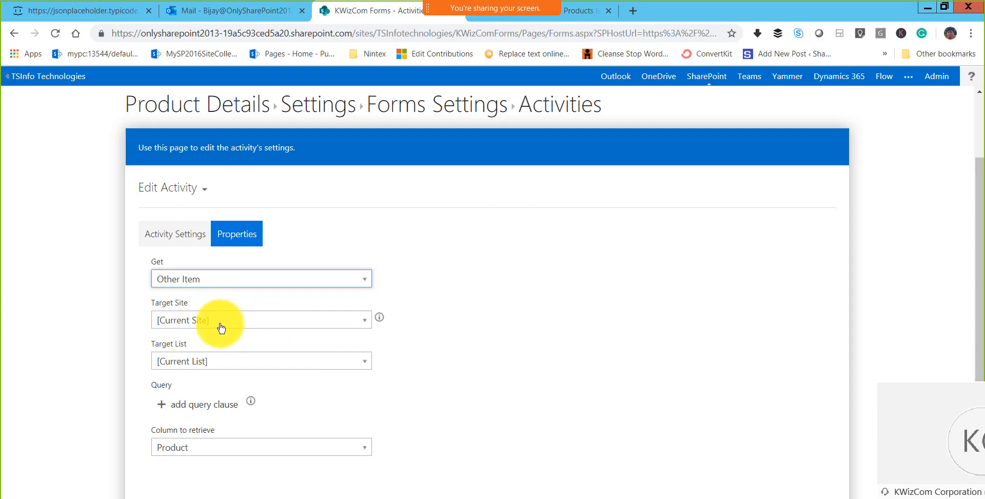
click(236, 366)
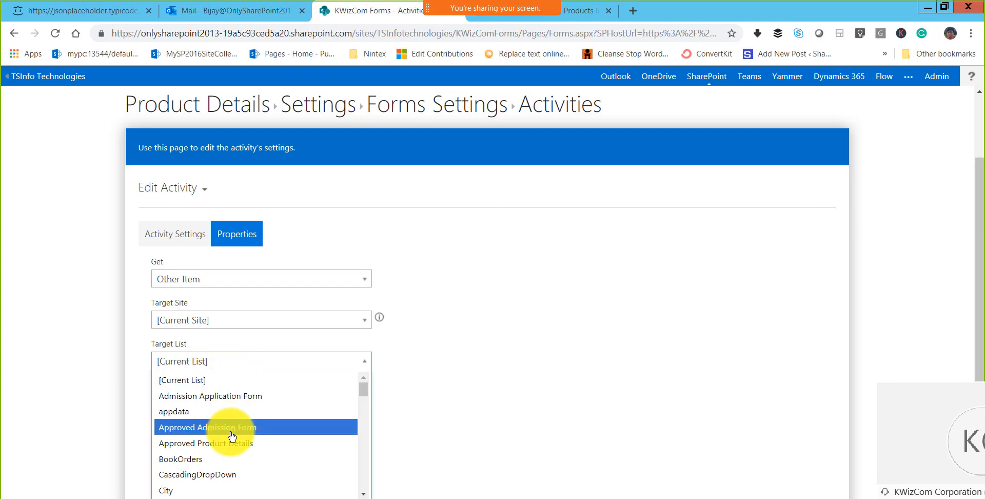
scroll(232, 436, down, 10)
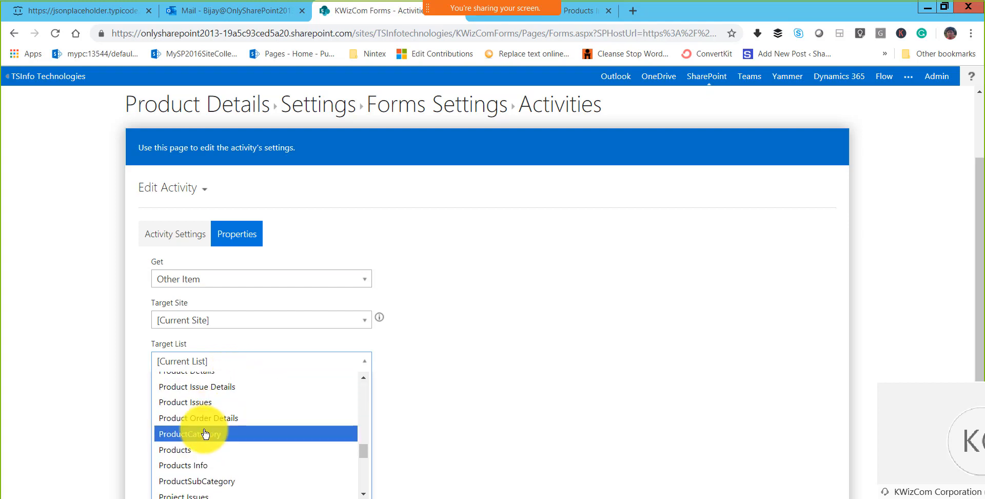
click(195, 465)
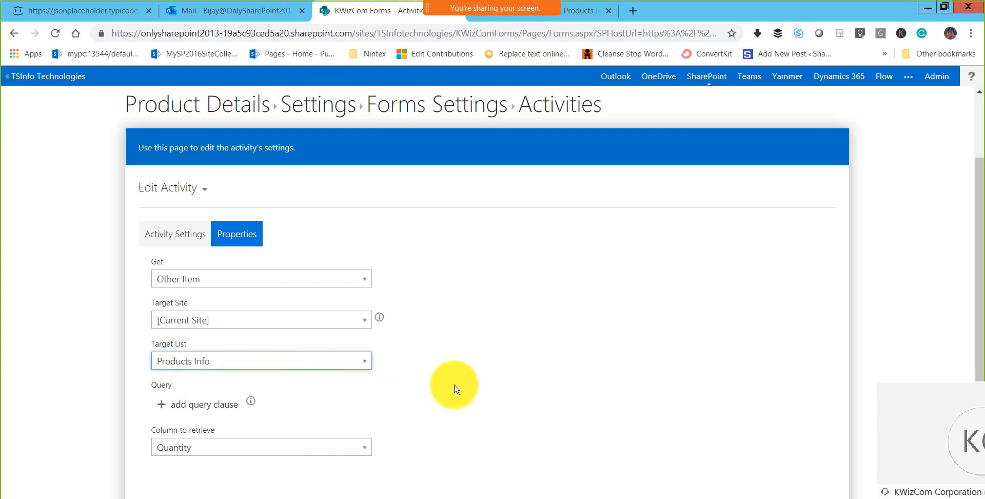
Choose Quantity as the column to retrieve from the Products Info list
scroll(266, 422, down, 1)
click(266, 421)
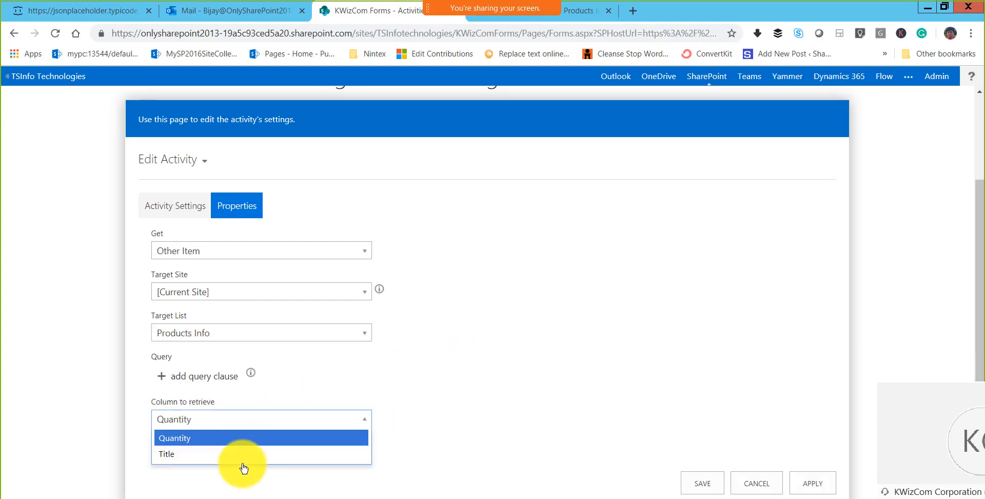
click(236, 429)
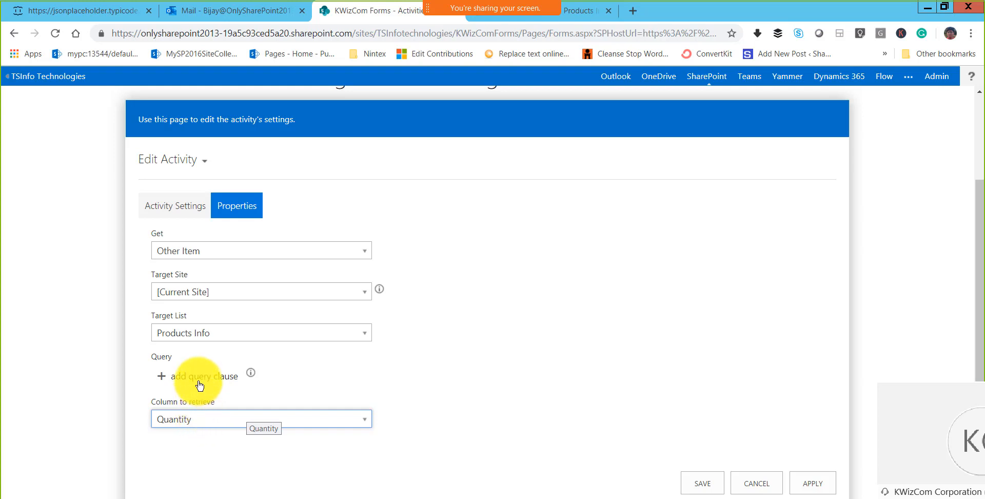
Add a query clause requiring Title to be equal to a bracketed placeholder value, and save the activity
click(563, 20)
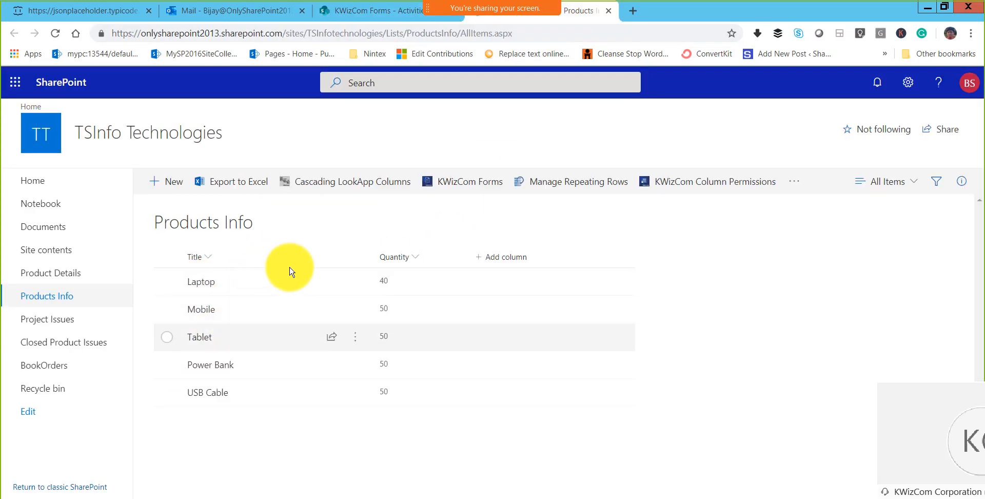
click(375, 18)
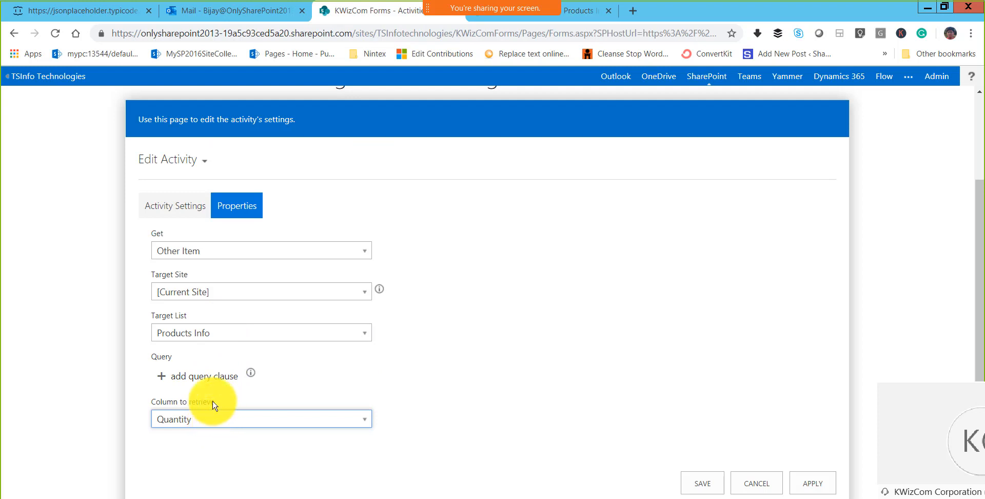
click(183, 378)
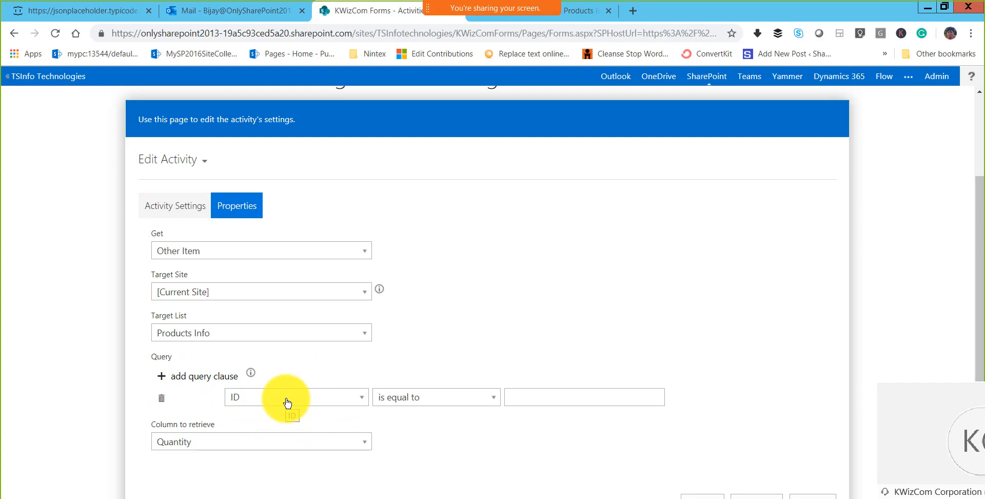
click(286, 401)
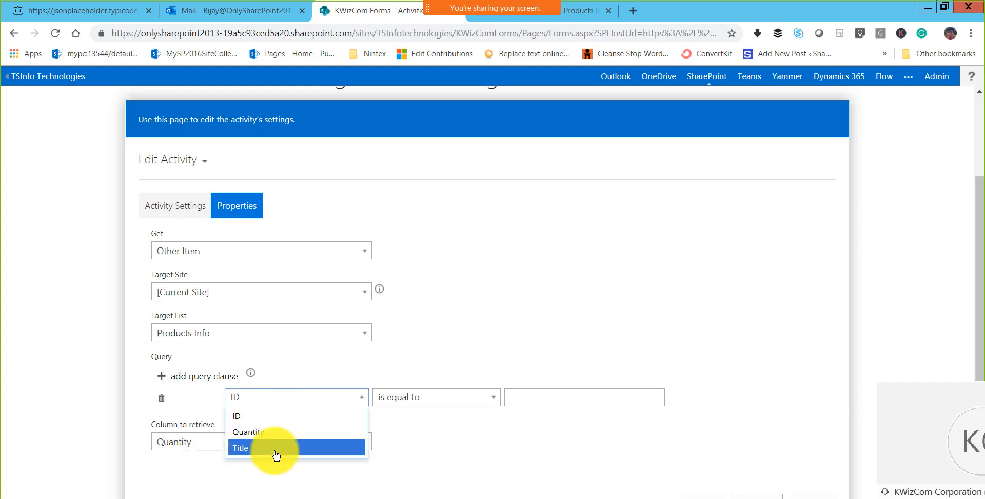
click(263, 447)
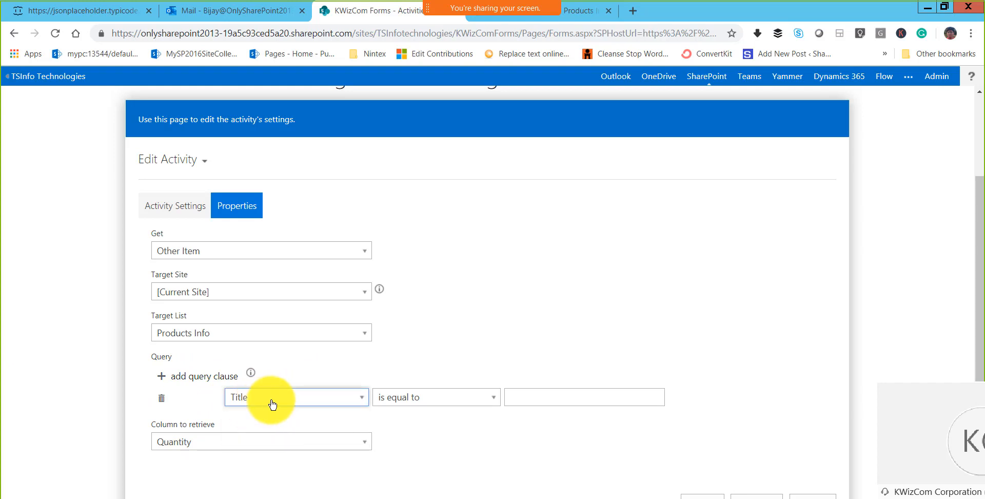
click(523, 399)
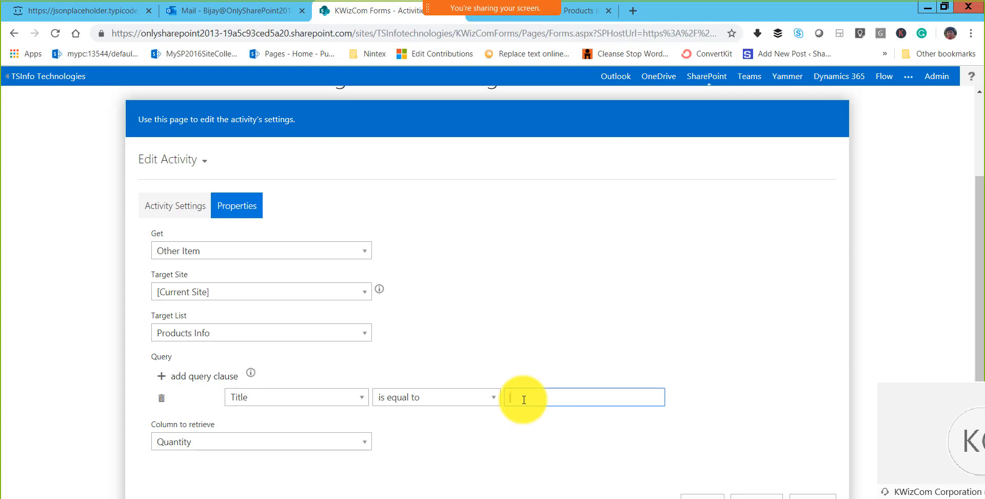
text([]%%)
text(ID)
click(699, 495)
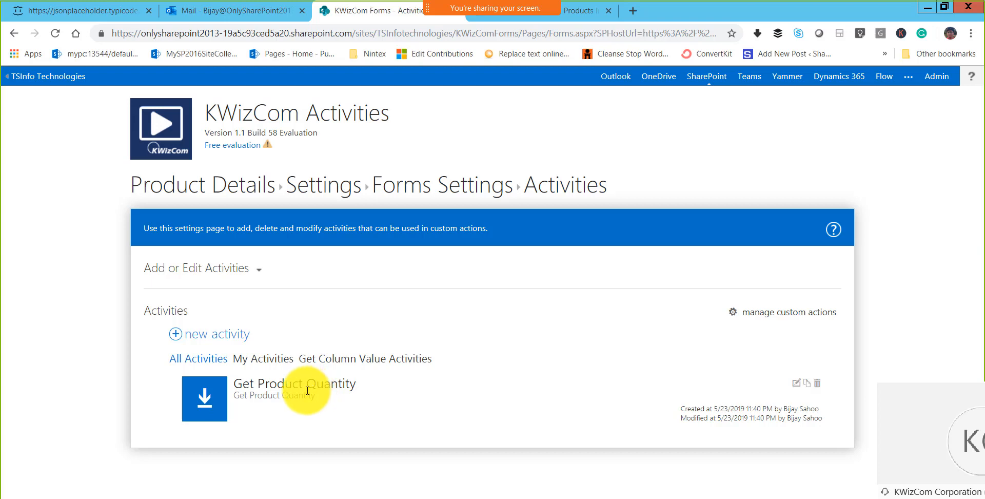
Create another new activity with the activity type Update Item
click(213, 338)
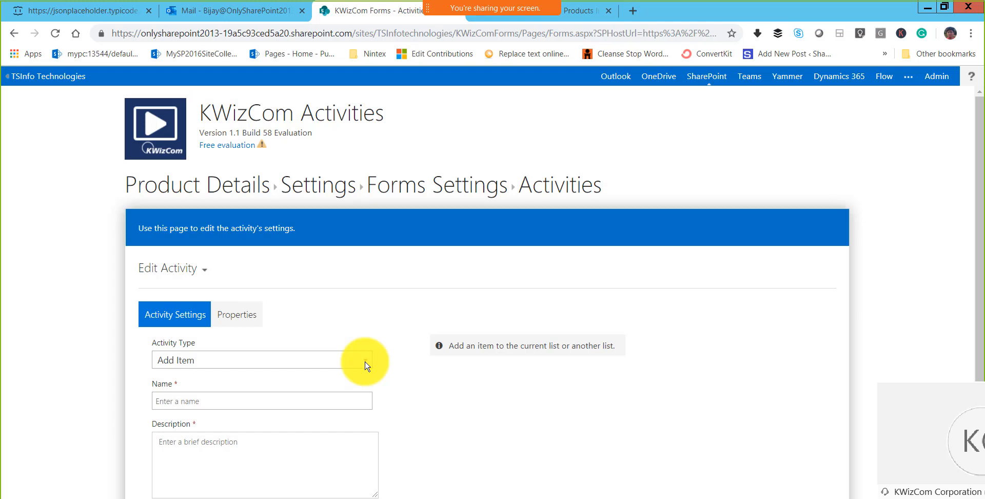
click(254, 363)
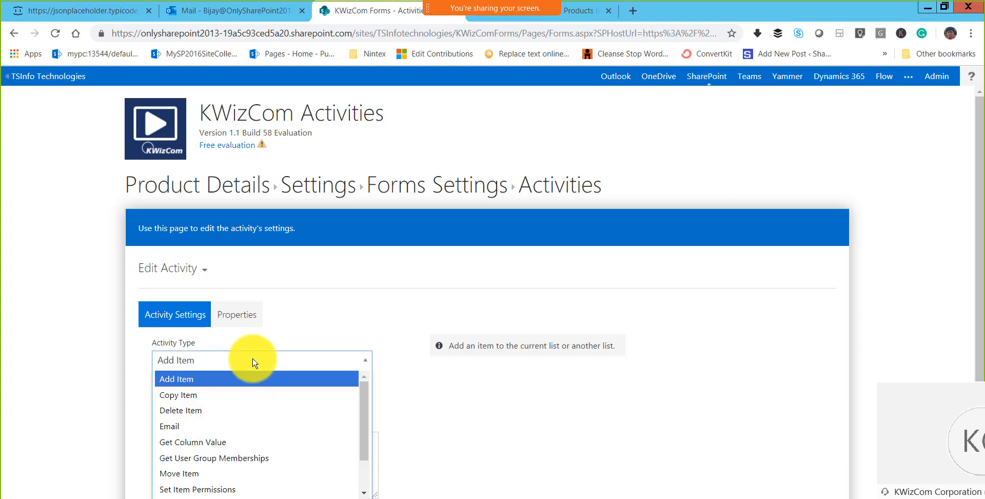
scroll(256, 444, down, 1)
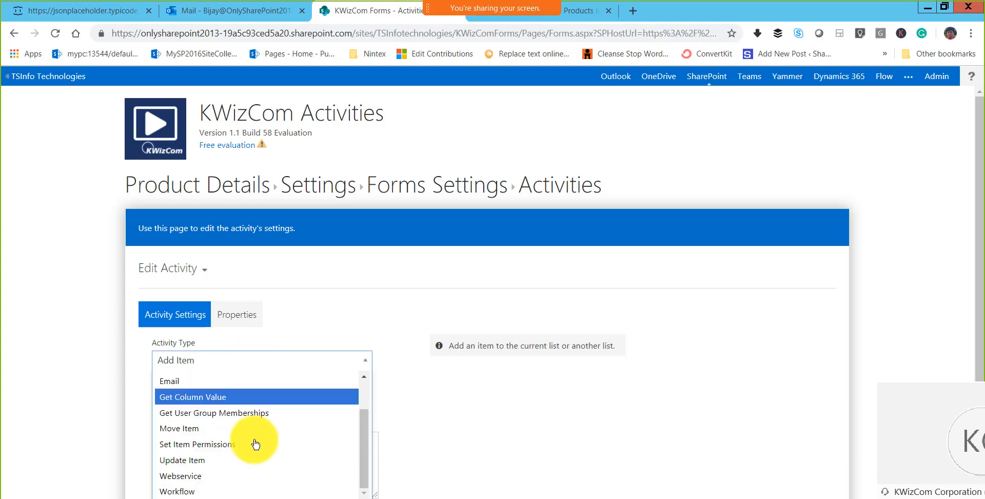
click(229, 462)
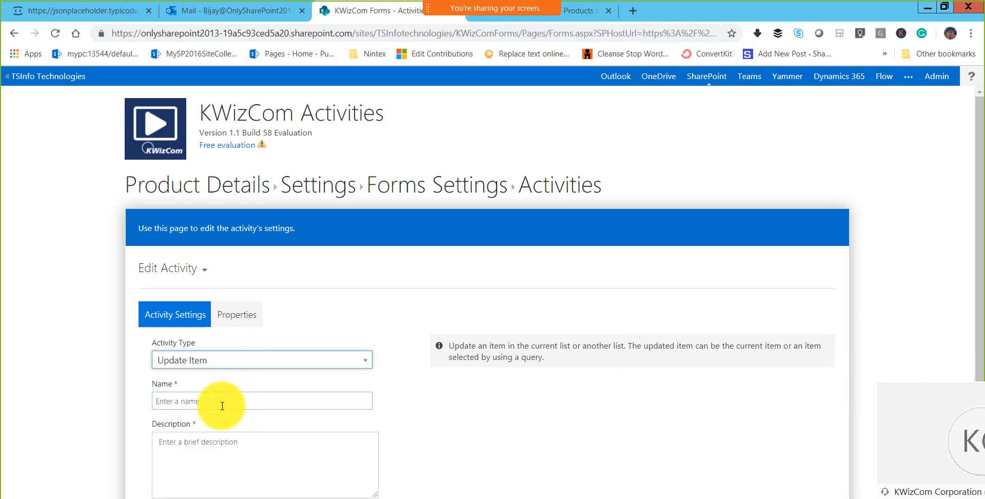
Name the activity Product Status to Approve and use the same text as its description
scroll(222, 406, down, 1)
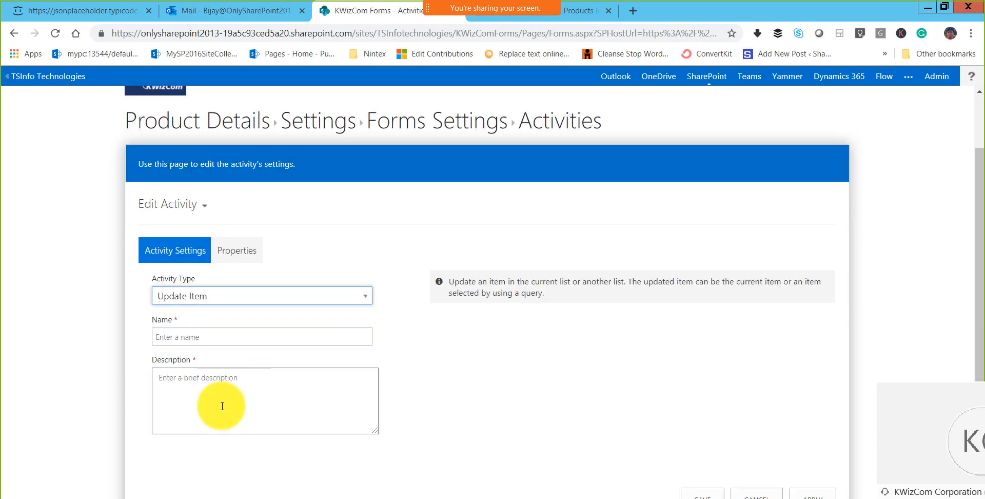
click(206, 336)
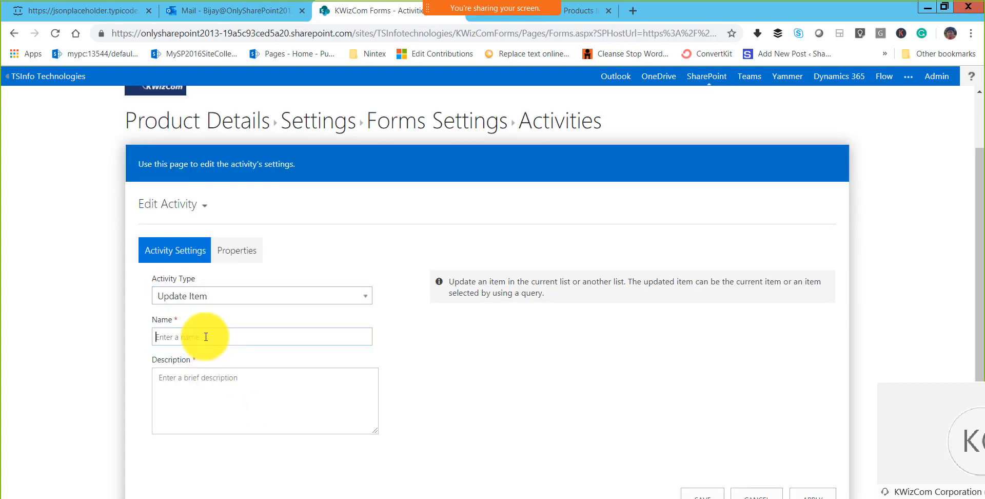
text(Product Status to Approve)
key(ctrl+a)
key(ctrl+c)
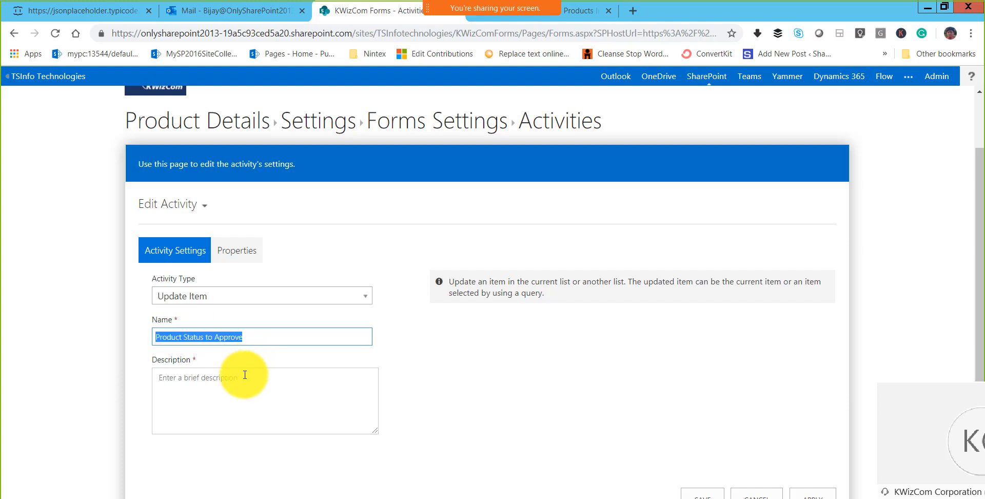
click(245, 374)
key(ctrl+v)
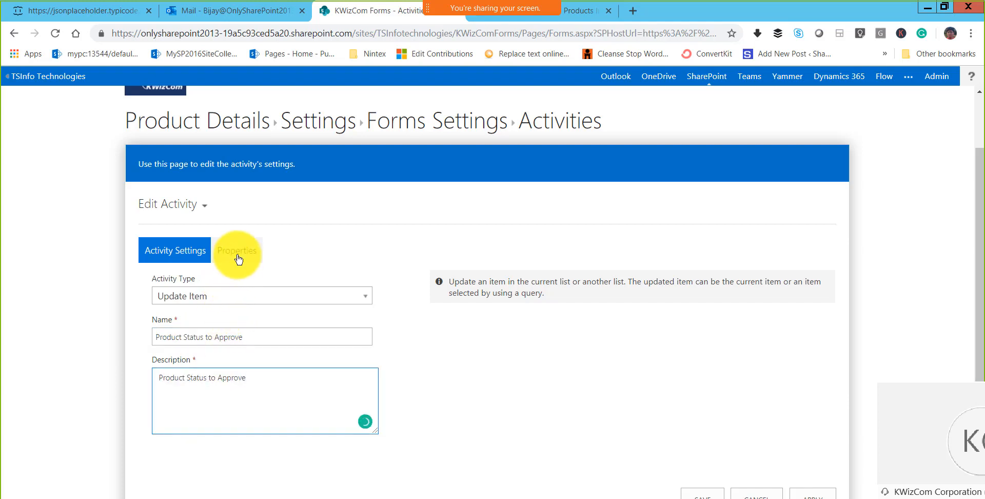
Add a field update setting Product Status to Approved on the current item, and save the activity
click(238, 259)
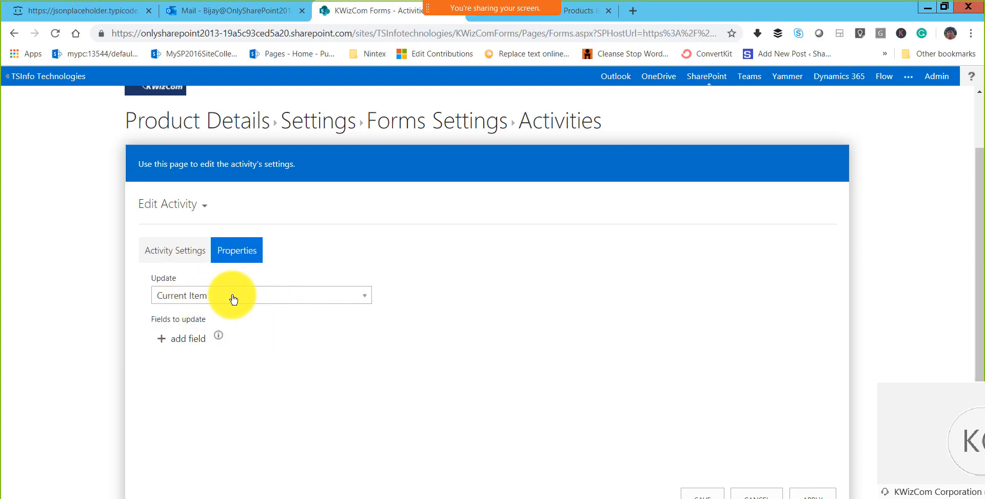
click(187, 339)
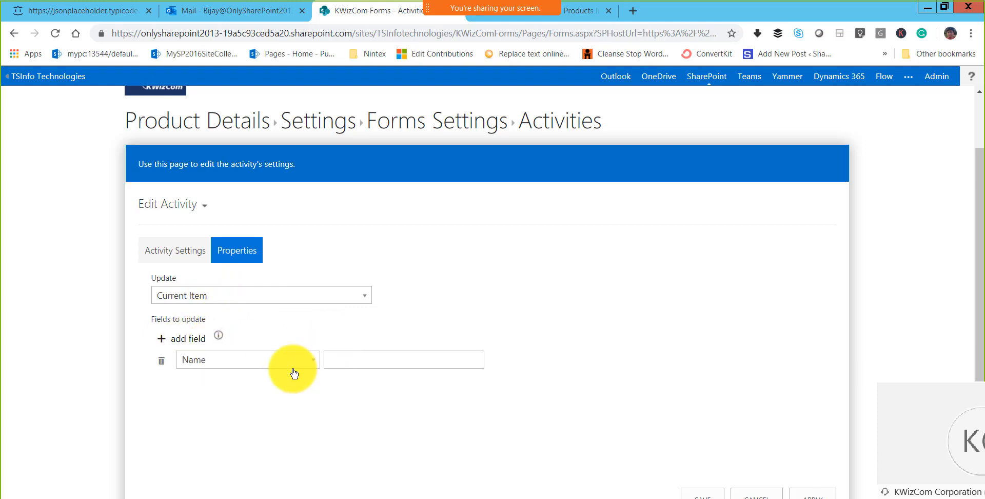
click(289, 370)
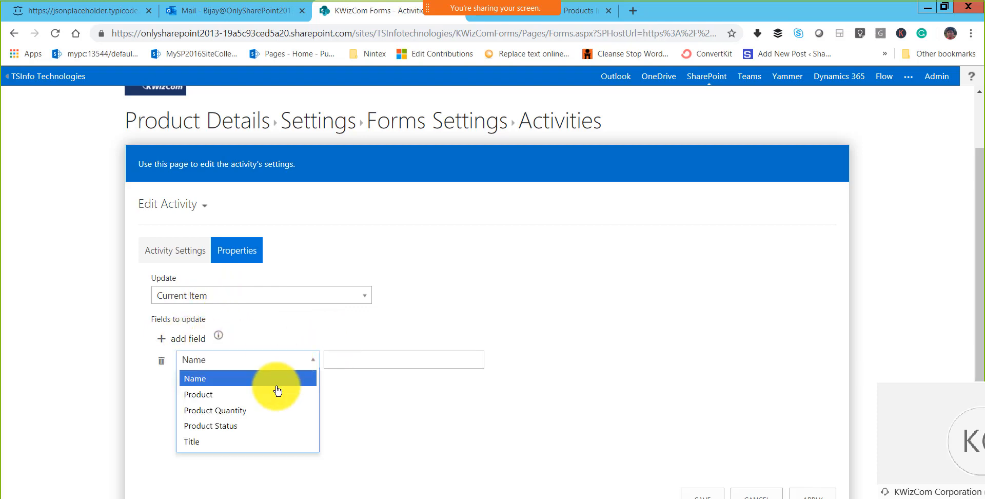
click(248, 426)
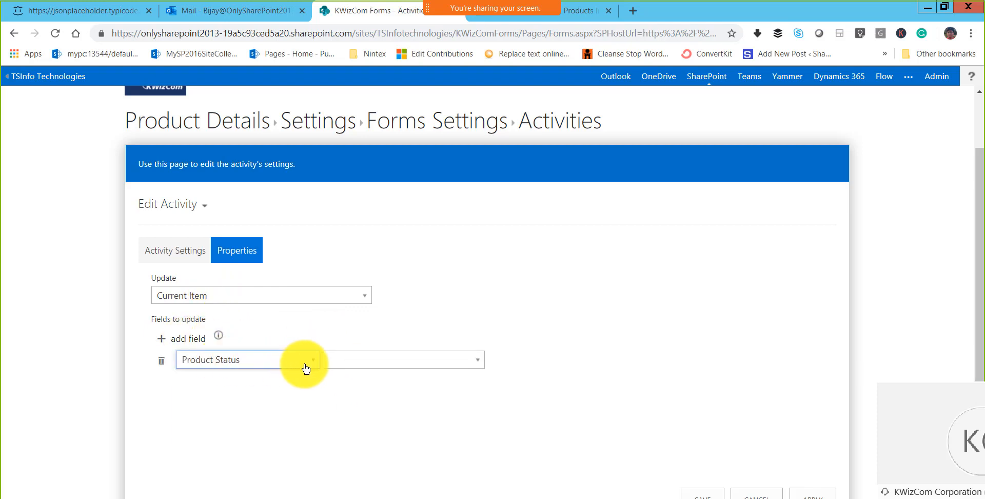
click(379, 364)
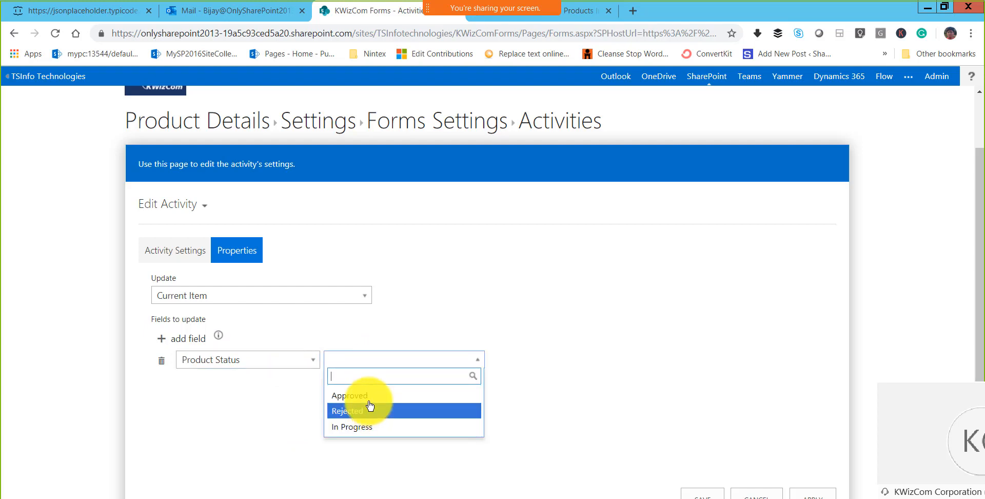
click(369, 401)
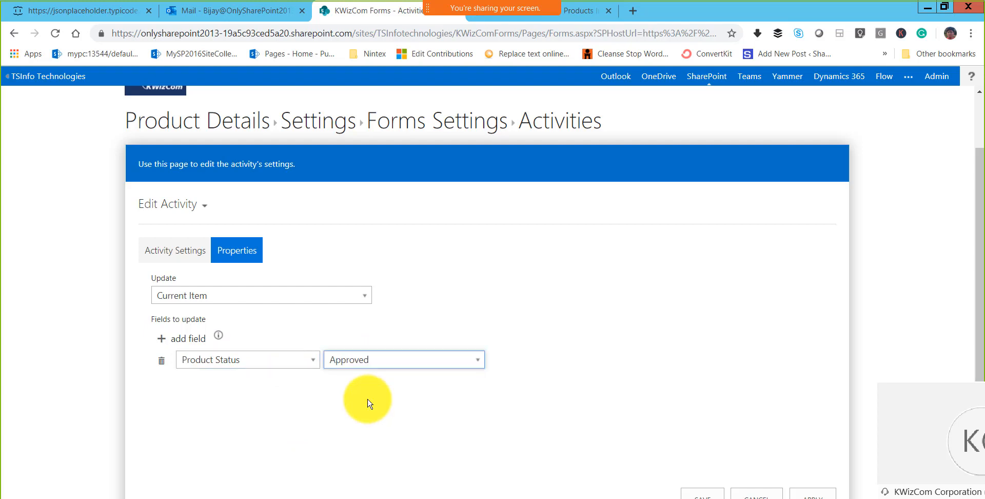
click(696, 494)
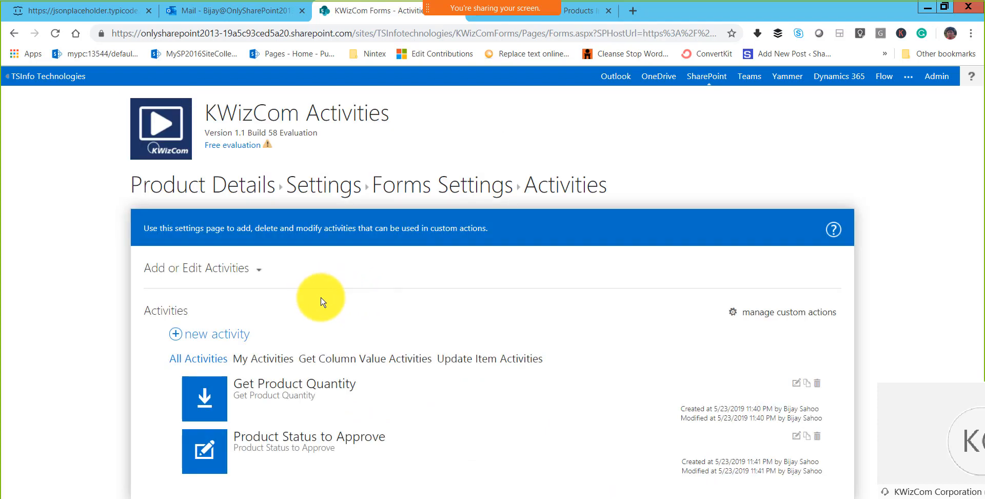
Create a new activity with the activity type Update Item for the rejected status
click(236, 334)
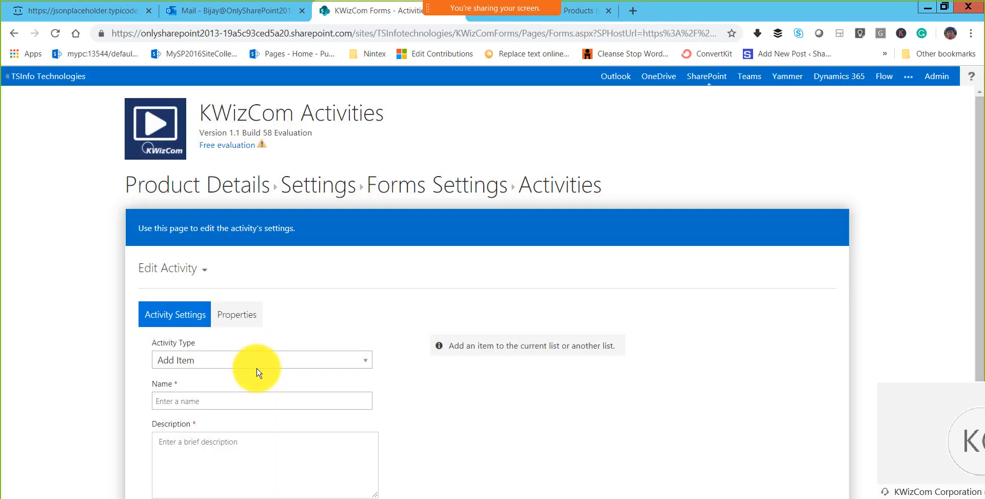
click(258, 365)
scroll(269, 462, down, 1)
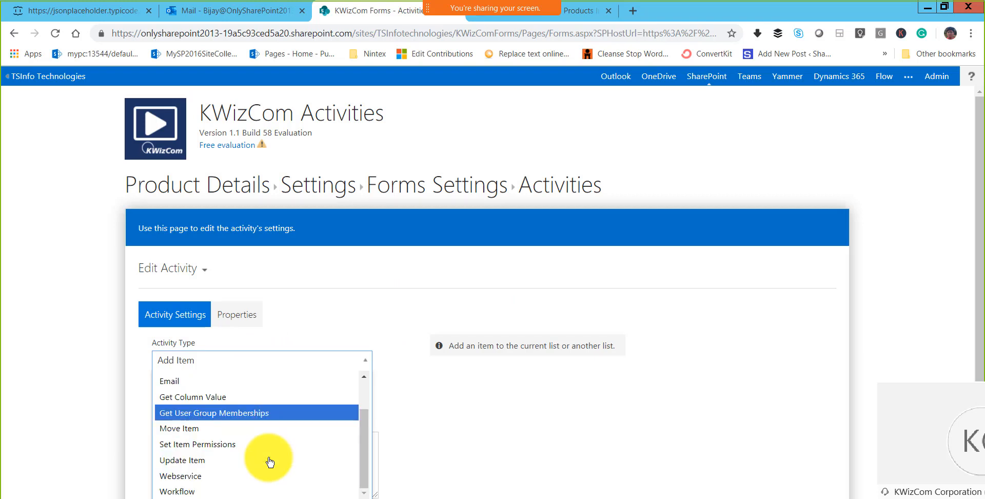
click(264, 459)
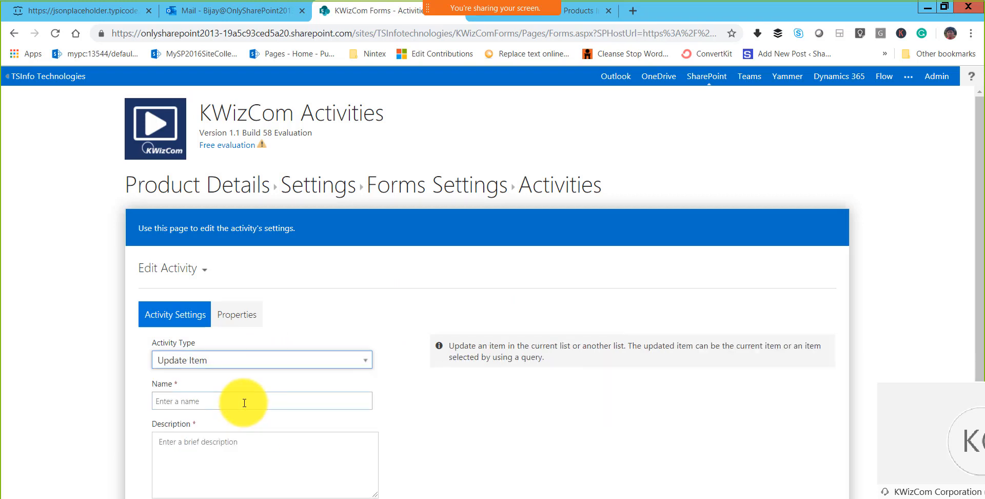
Name the activity Product Status Rejected and use the same text as its description
click(242, 402)
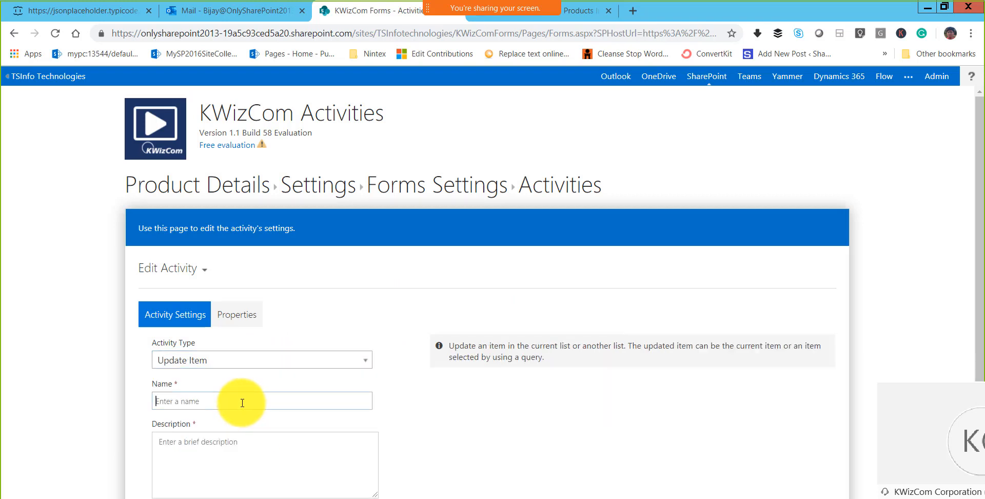
text(Product Status Rejected)
key(ctrl+a)
key(ctrl+c)
click(235, 451)
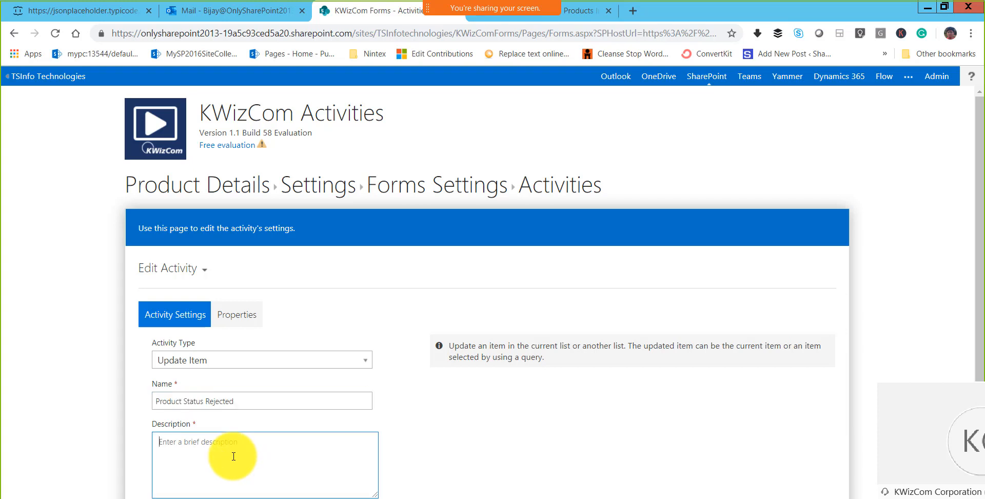
key(ctrl+v)
Add a field update setting Product Status to Rejected on the current item, and save the activity
click(258, 331)
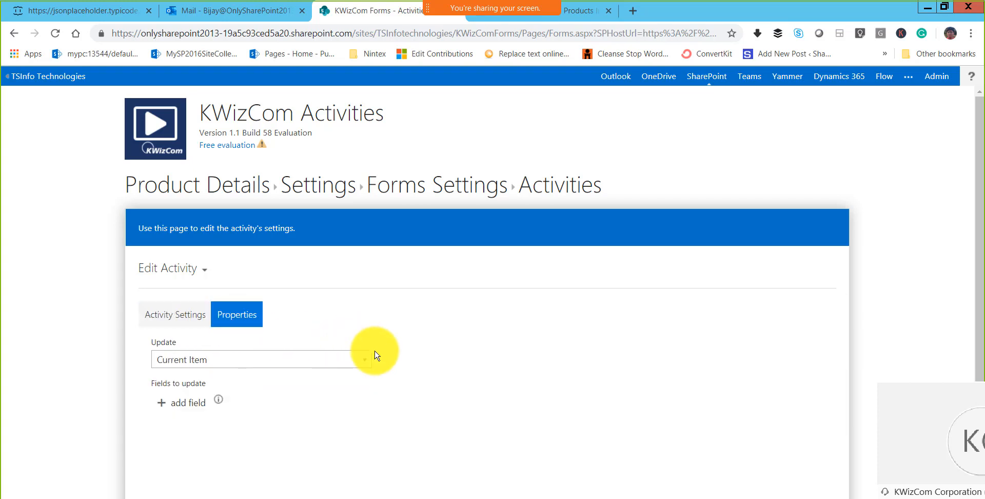
scroll(375, 354, down, 2)
click(195, 402)
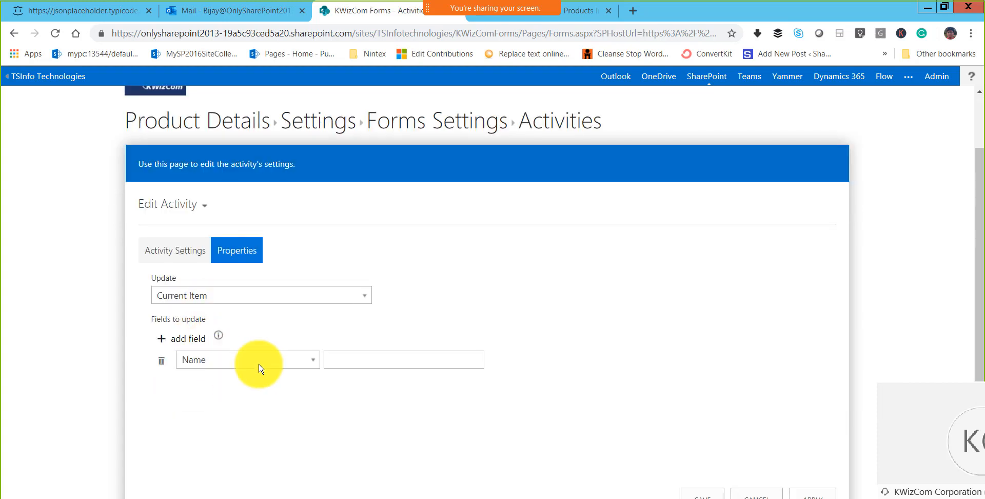
click(256, 365)
click(248, 426)
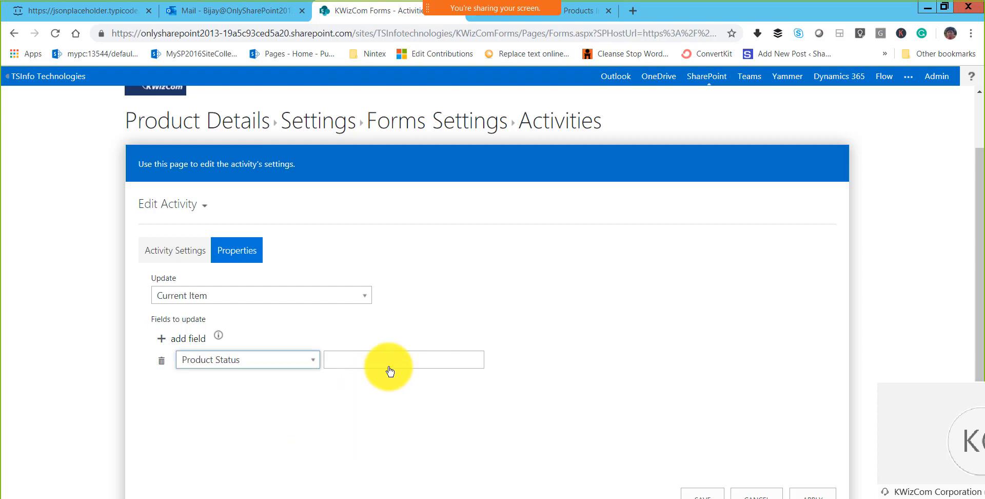
click(390, 364)
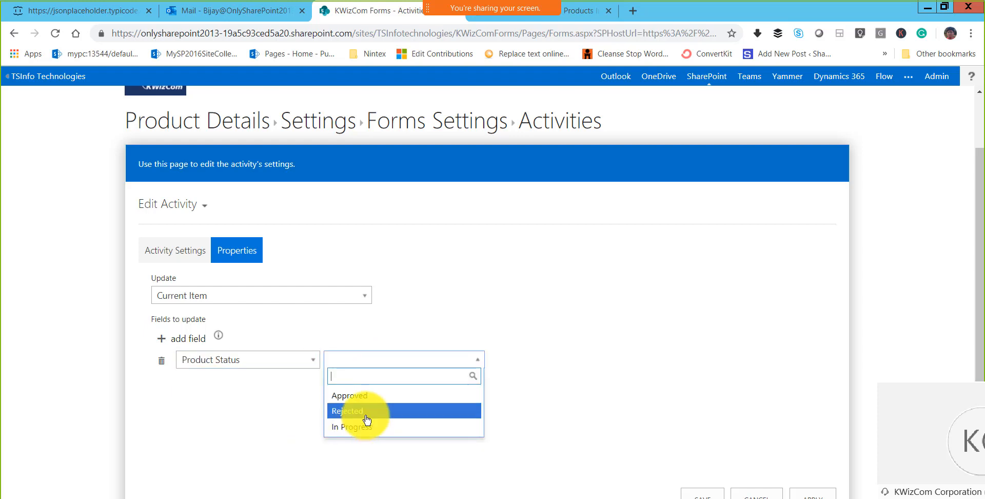
click(364, 411)
click(695, 494)
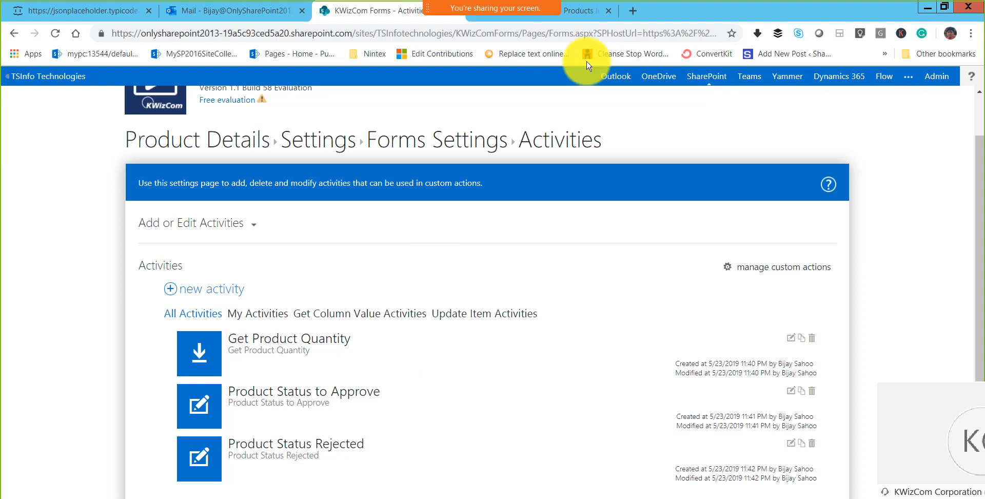
Check the Products Info list and create another new activity with the activity type Update Item
click(582, 10)
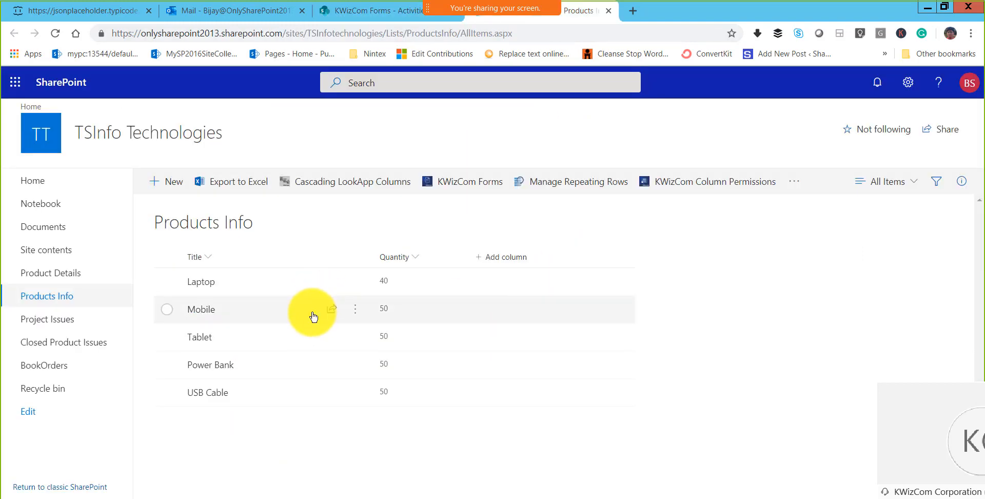
click(386, 11)
click(226, 290)
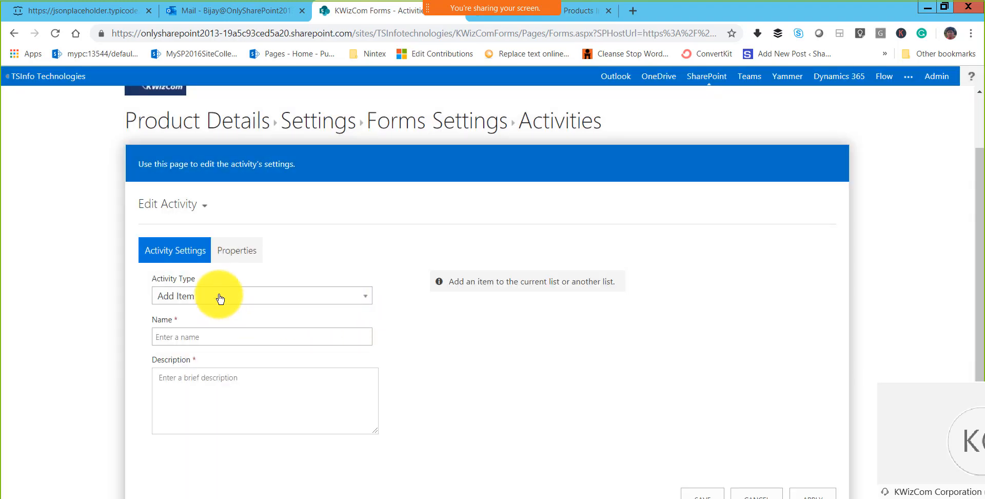
click(220, 298)
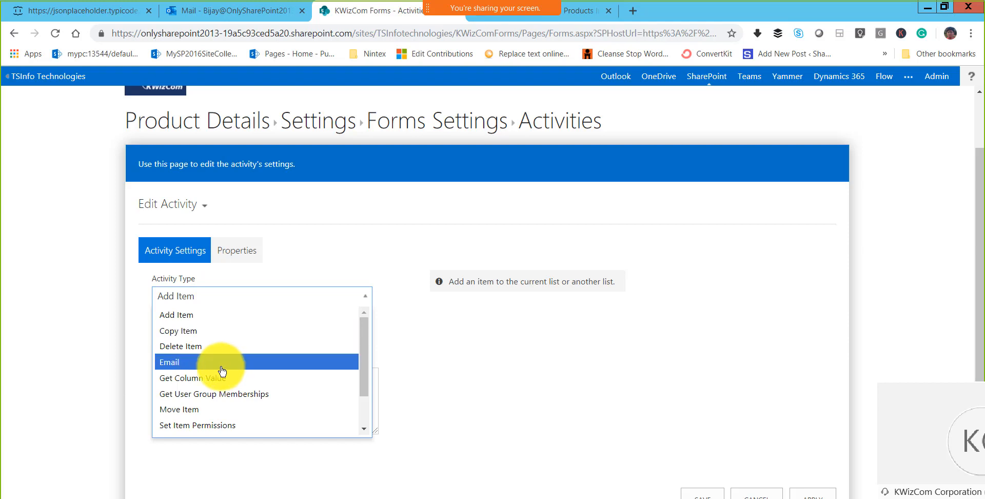
scroll(218, 380, down, 1)
click(208, 396)
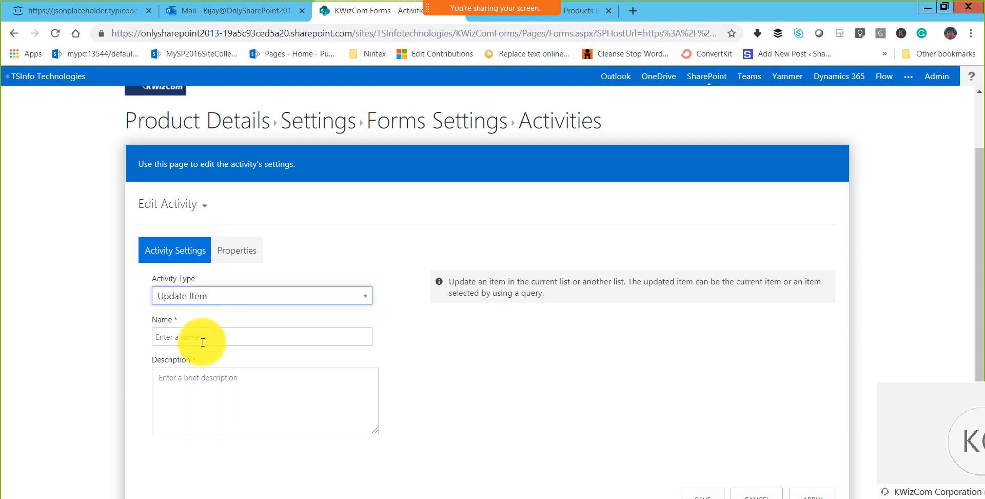
Name the new activity Update Product Quantity
click(202, 341)
text(U)
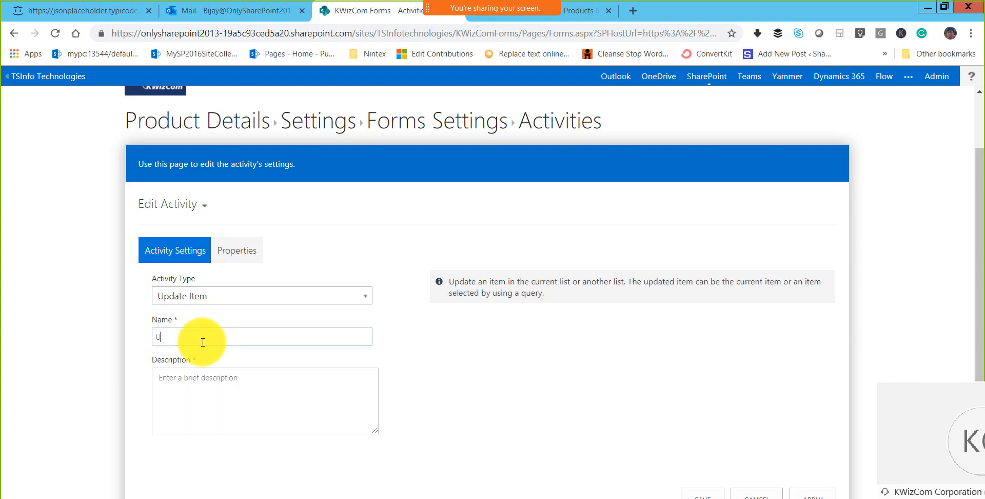
text(pdate Product Quantity)
triple_click(202, 342)
click(217, 378)
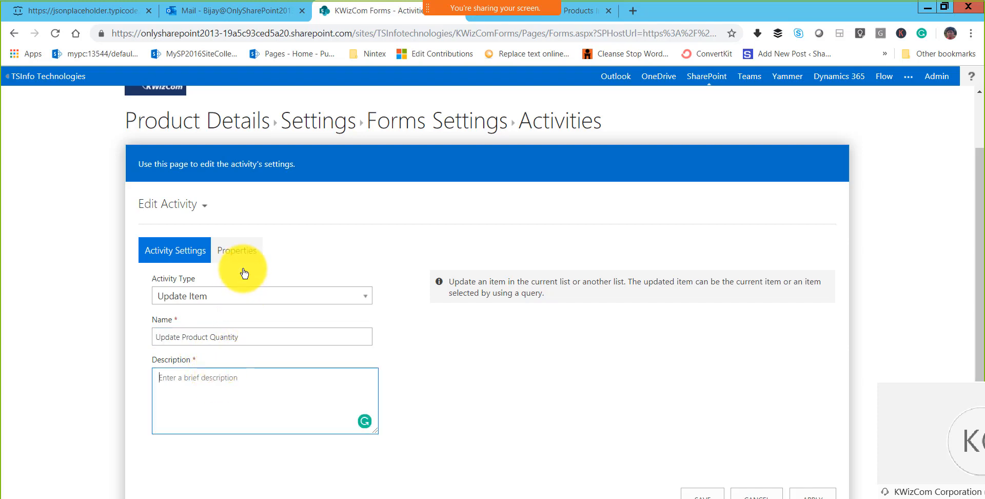
Configure the activity's properties to update Other Item in the Products Info list on the current site
click(237, 254)
click(240, 295)
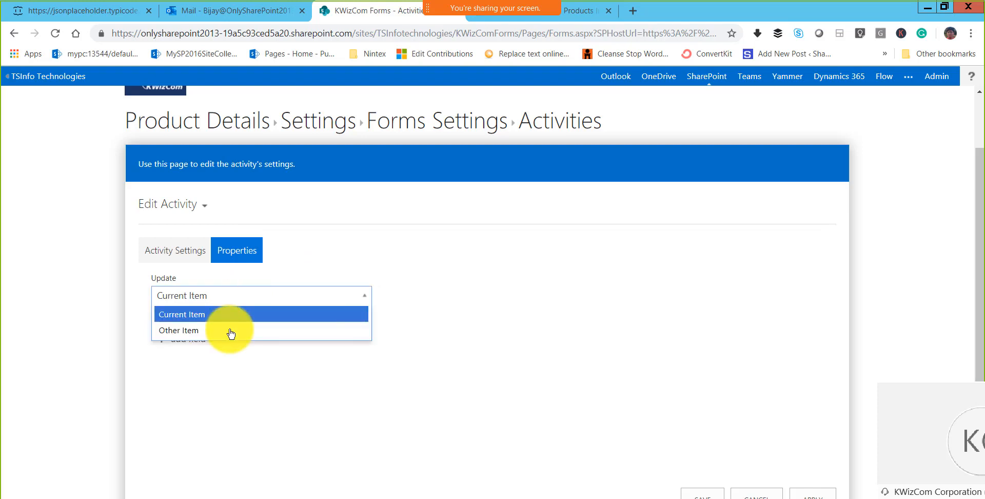
click(252, 328)
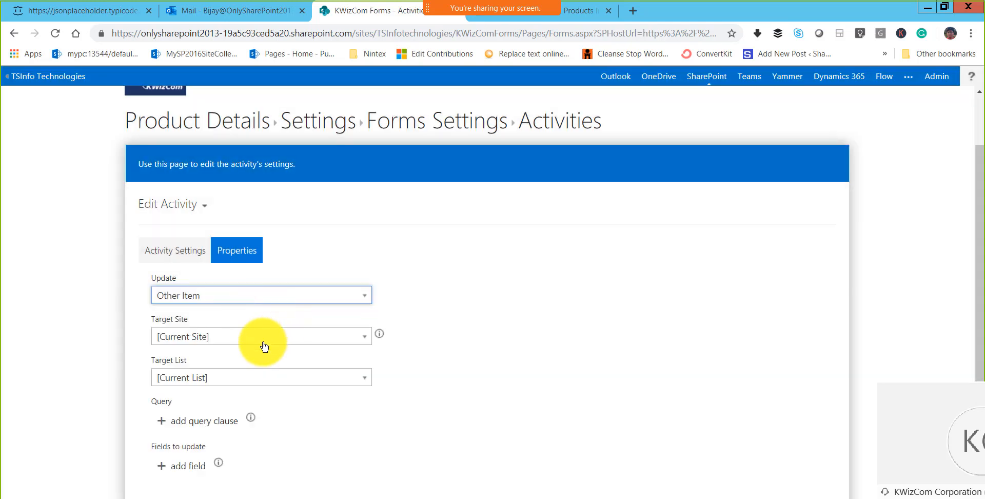
click(264, 344)
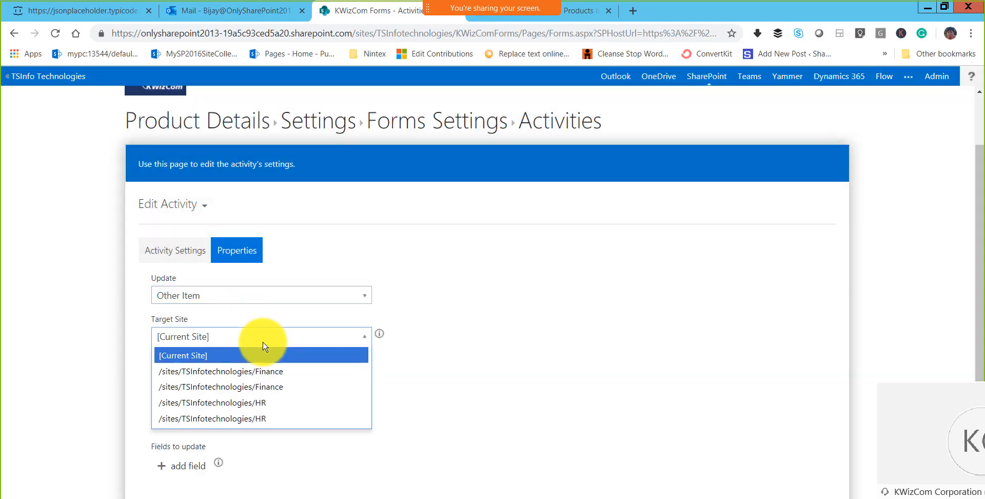
click(263, 346)
click(251, 377)
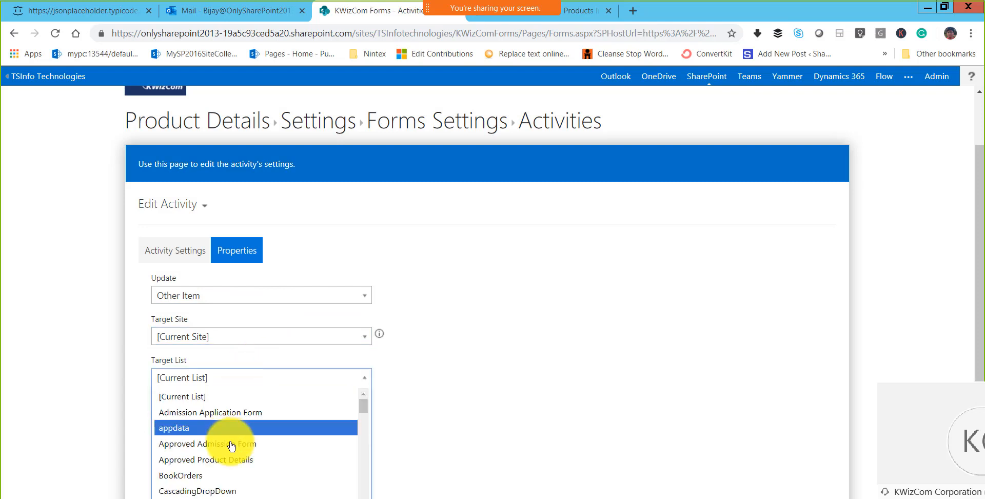
scroll(230, 447, down, 10)
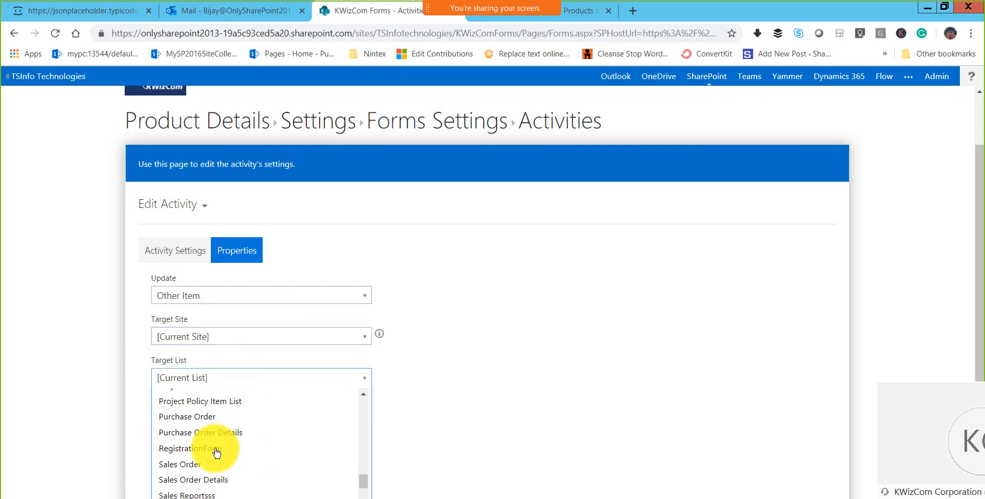
scroll(203, 480, up, 2)
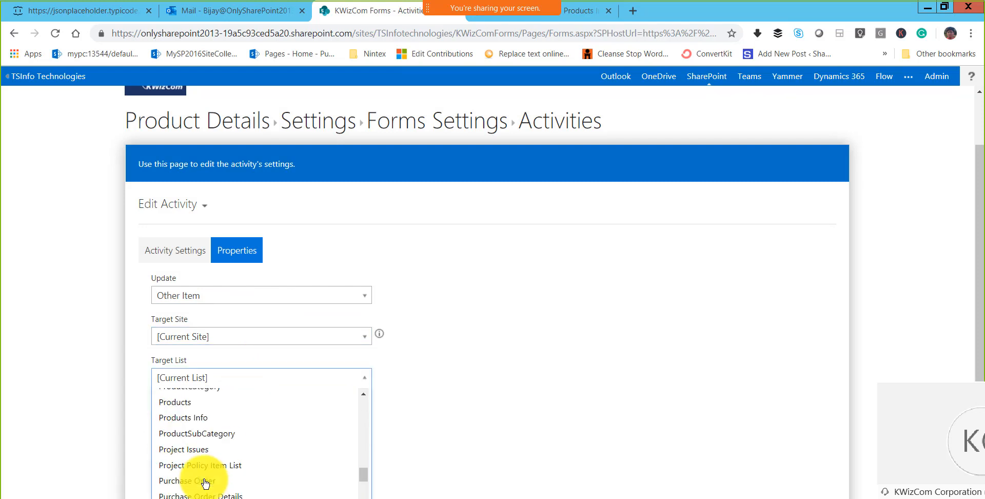
click(236, 418)
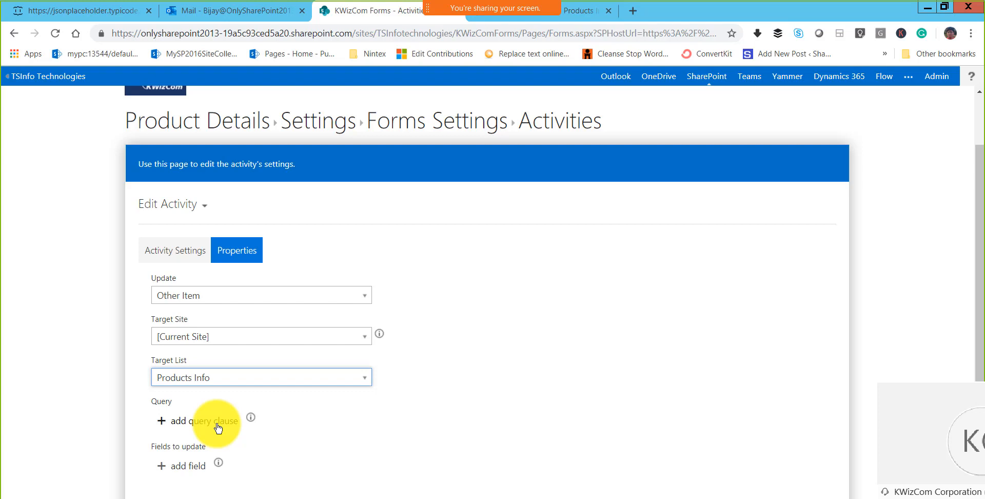
Add a field update that sets Quantity to the variable [%qty%] in the Update Product Quantity activity
click(188, 465)
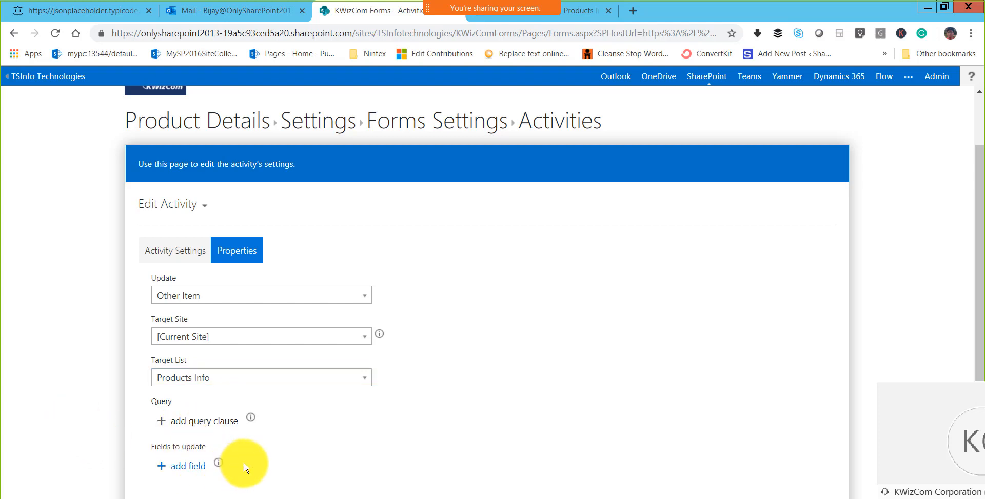
scroll(238, 444, down, 1)
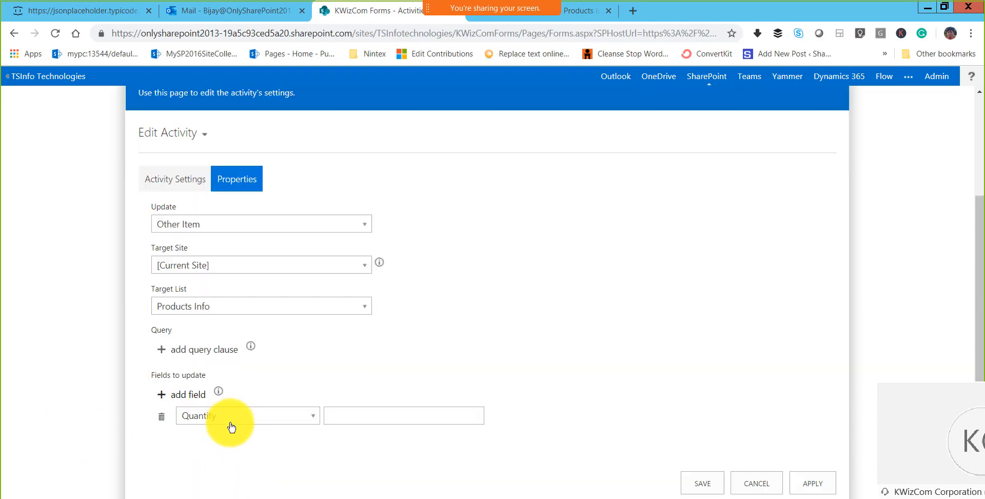
click(334, 415)
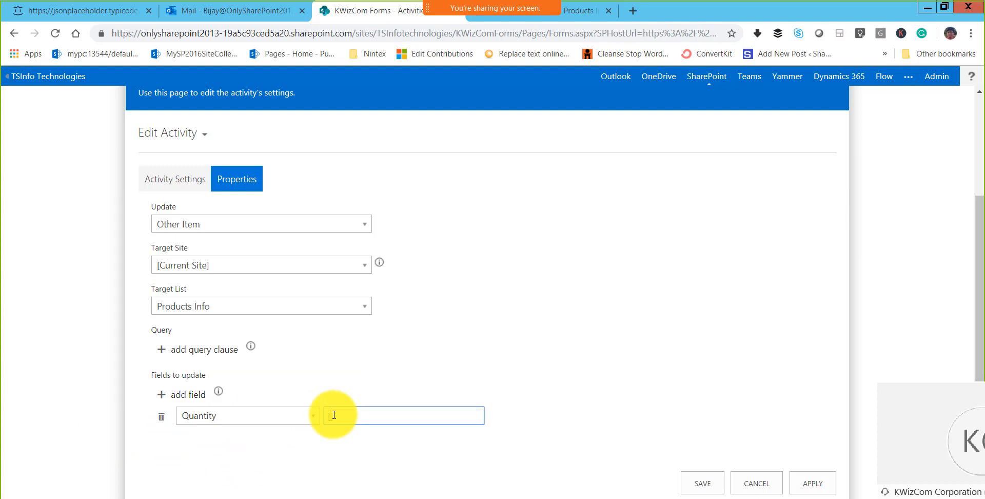
text([])
key(Left)
text(%%)
text(qty)
Add a query clause matching Title is equal to [%PID%], and save the activity
click(225, 354)
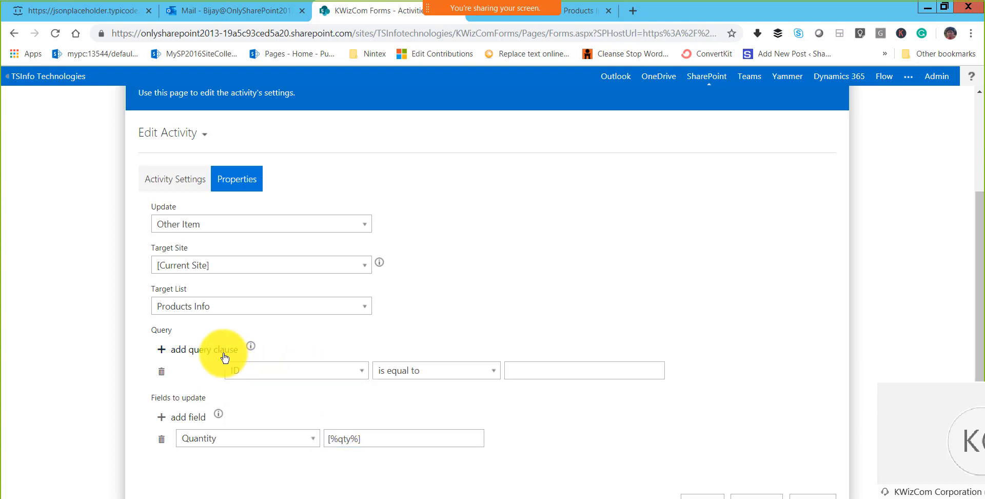
click(309, 373)
click(301, 425)
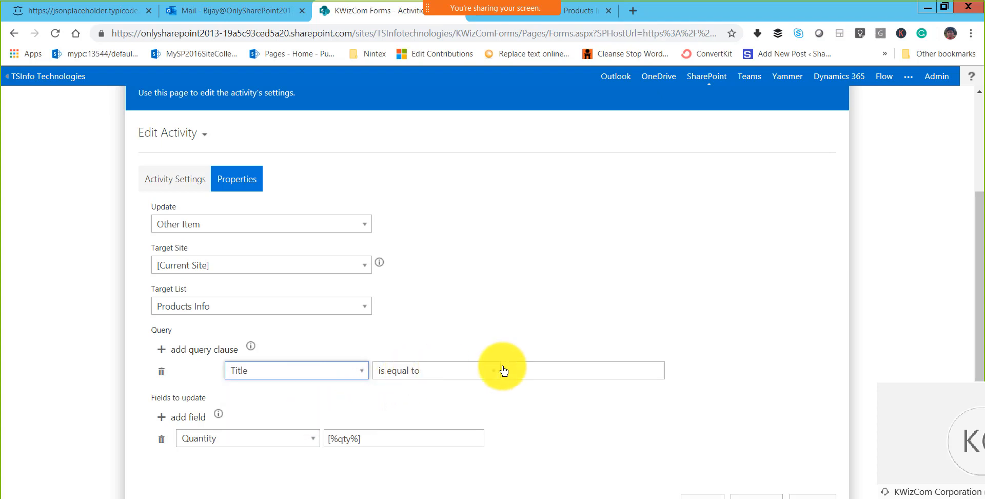
click(522, 367)
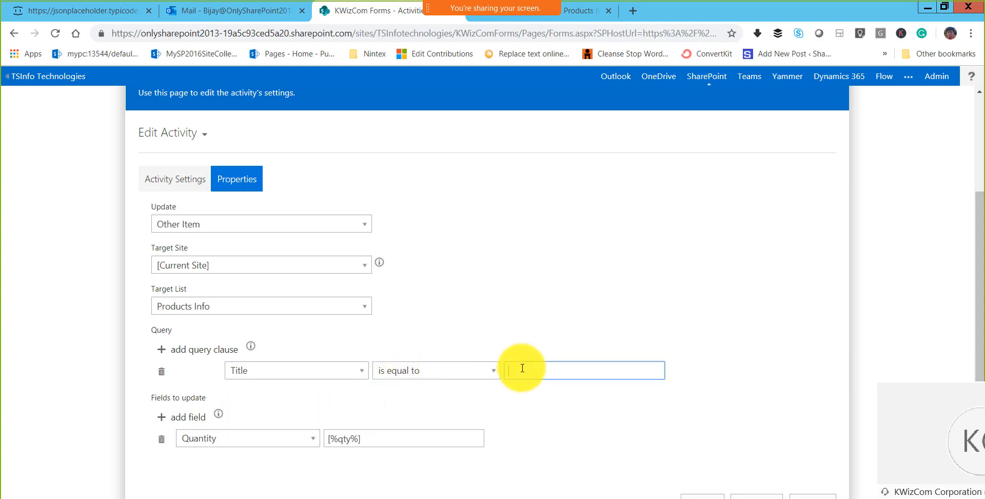
text([)
text(%%)
text(PID%)
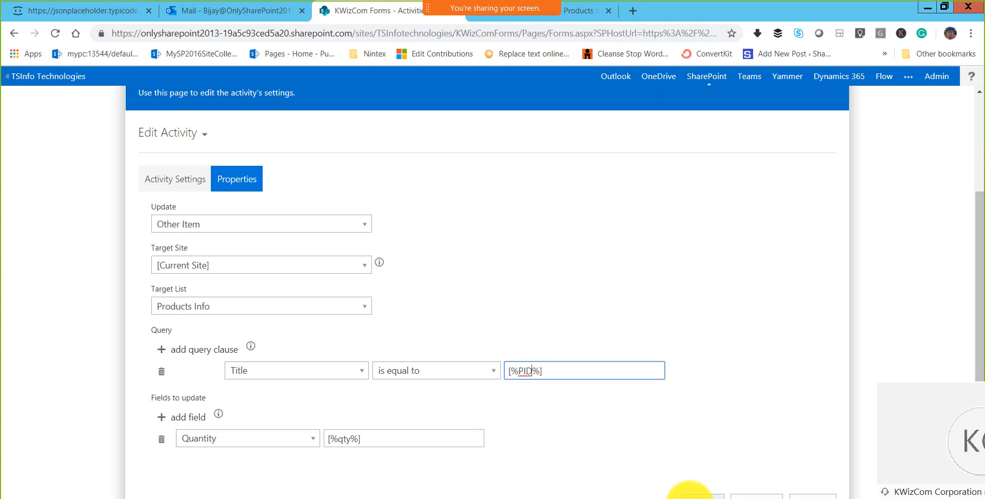
click(693, 495)
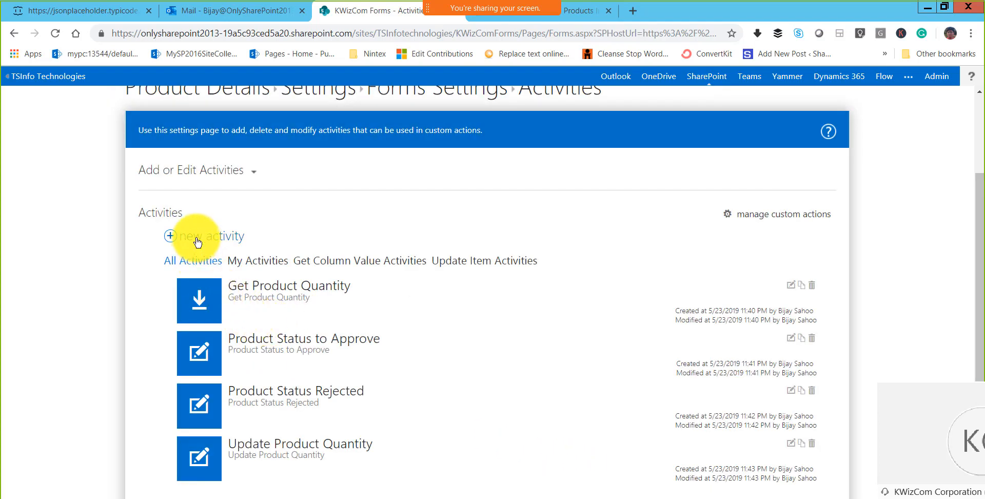
Create another new activity with the activity type Email
click(197, 240)
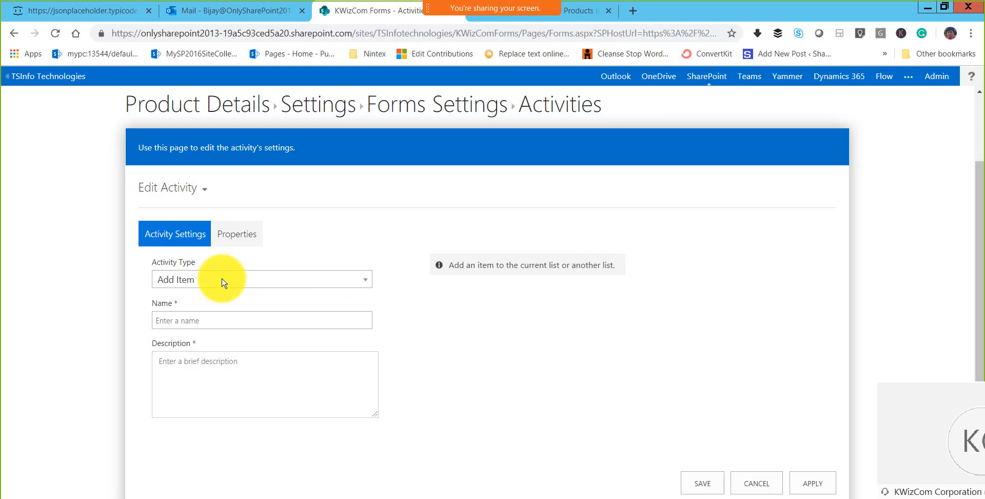
click(222, 280)
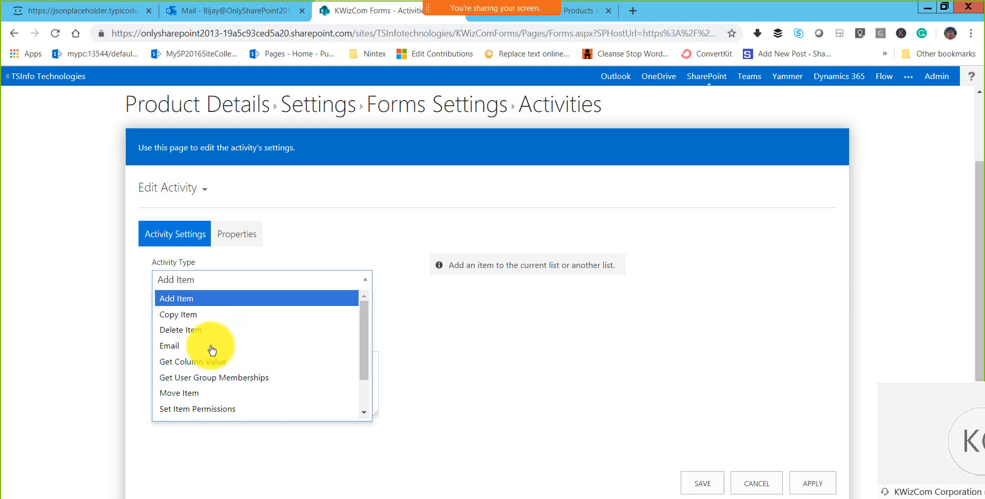
click(212, 346)
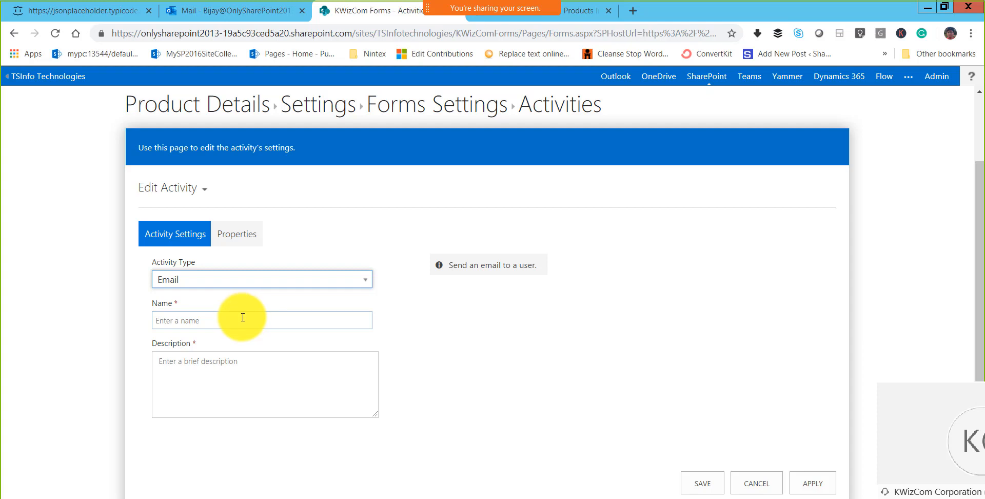
Enter Send Email to User as both the name and the description of the email activity
click(241, 319)
text(Sen)
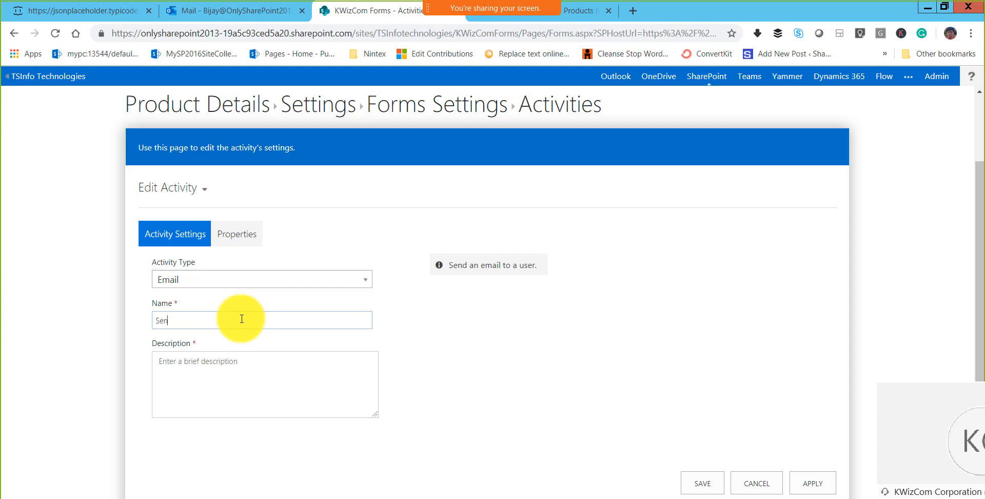
text(d Email to USer)
key(BackSpace)
key(BackSpace)
key(BackSpace)
text(ser)
key(ctrl+a)
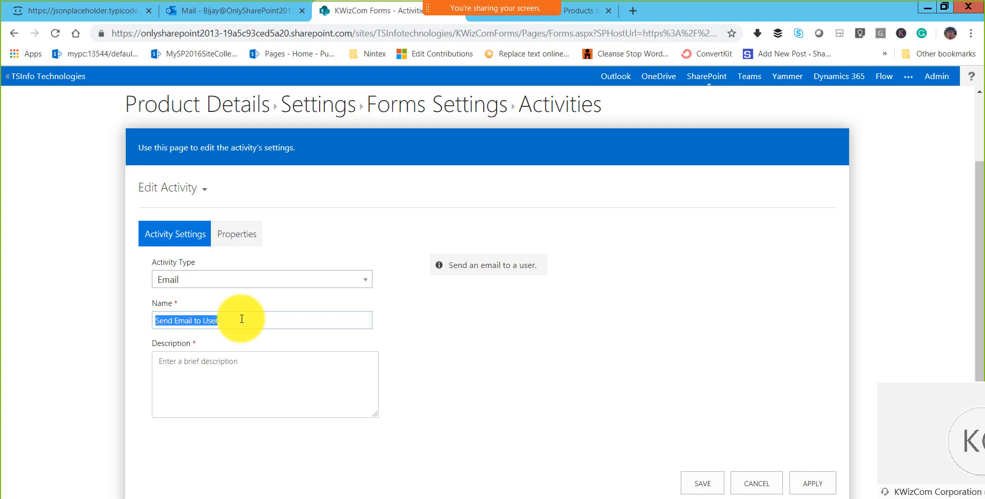
key(ctrl+c)
click(231, 356)
key(ctrl+v)
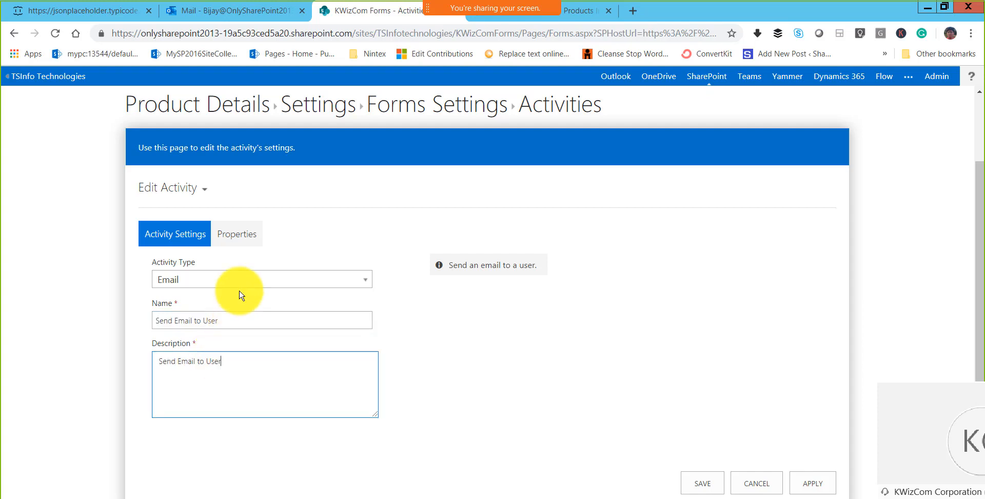
Check the recipient syntax help in the email activity's properties and set the recipients to [Created By]
click(237, 234)
click(239, 271)
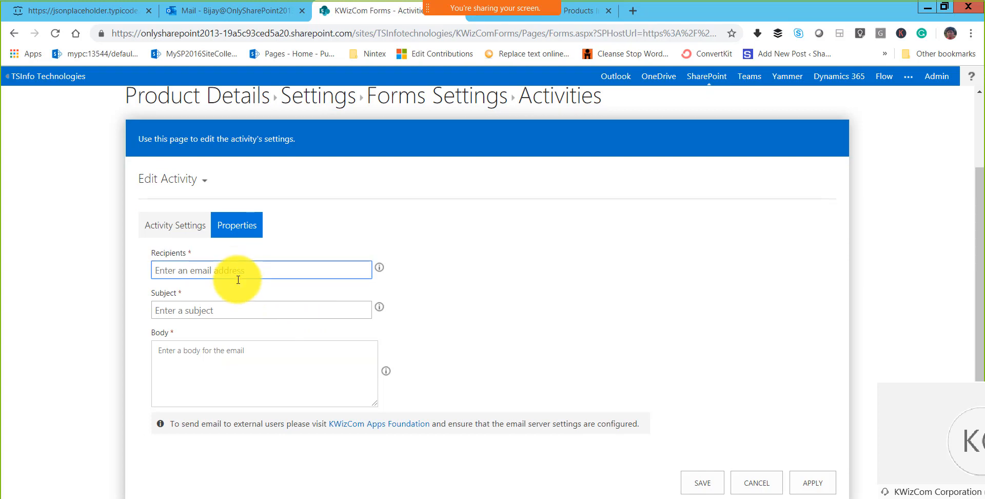
click(380, 267)
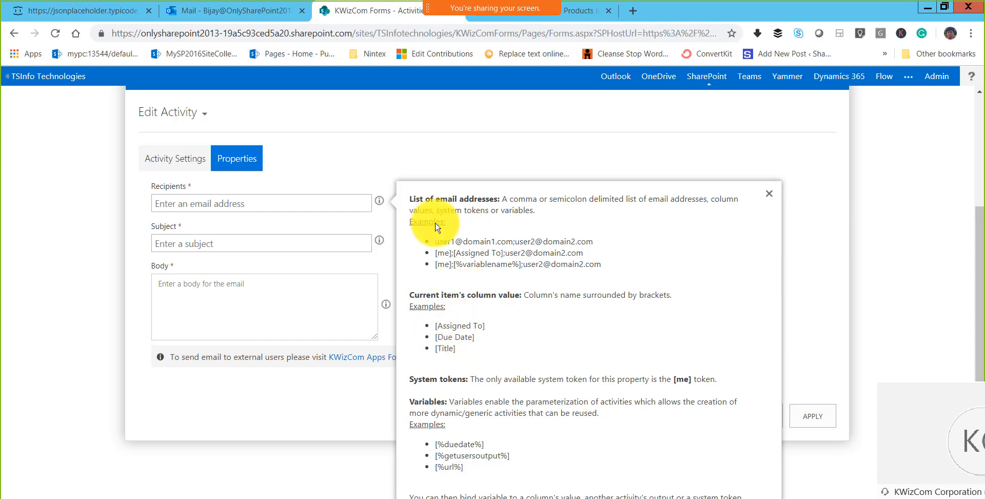
scroll(363, 191, up, 2)
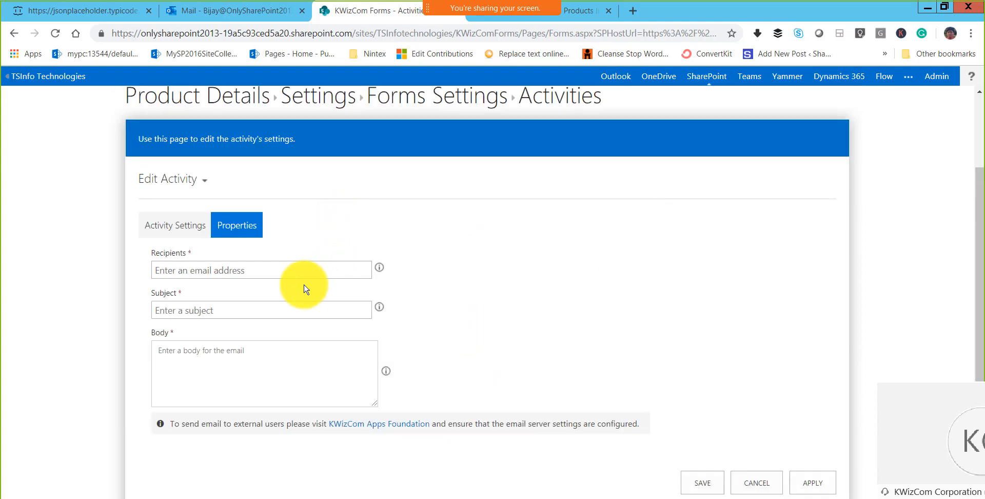
click(277, 272)
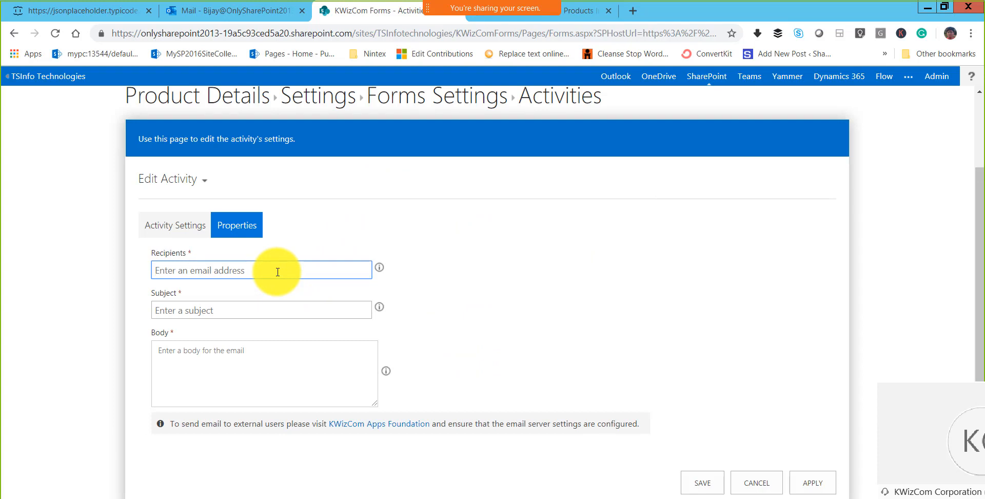
text([]Create)
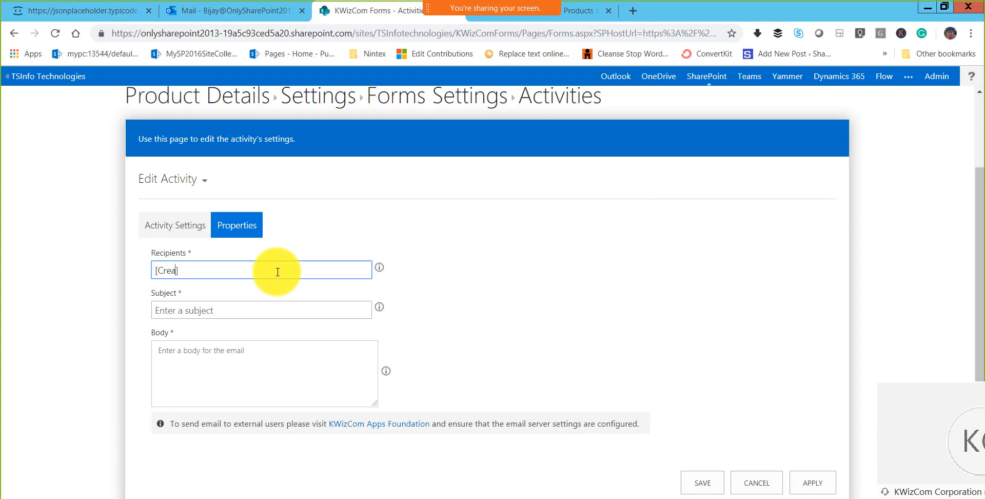
text(d By)
Set the email subject to "[Product] has been [Product Status]"
click(263, 312)
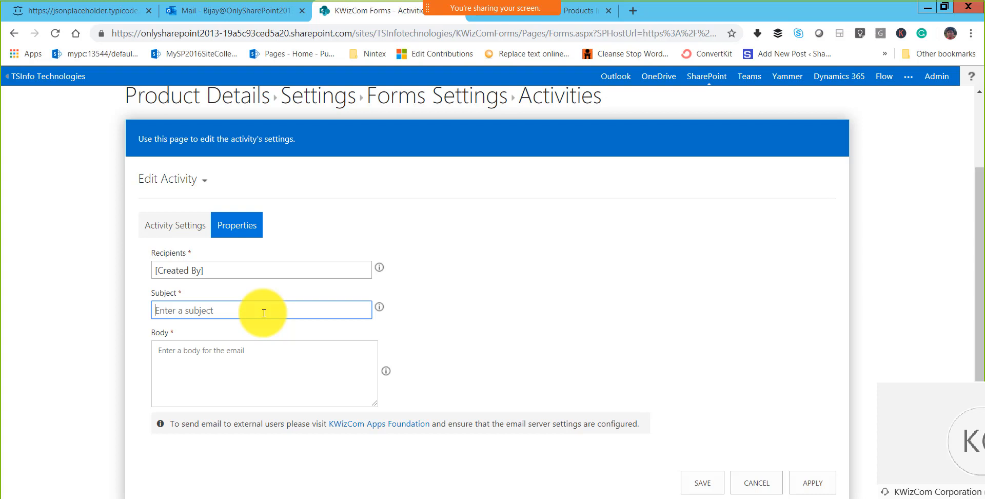
text([])
text(Product)
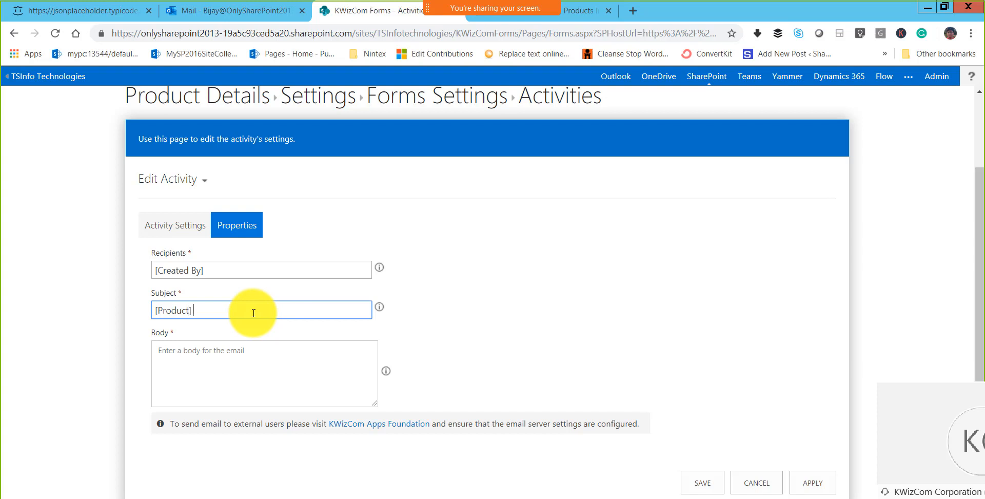
text( ha s)
text(s been)
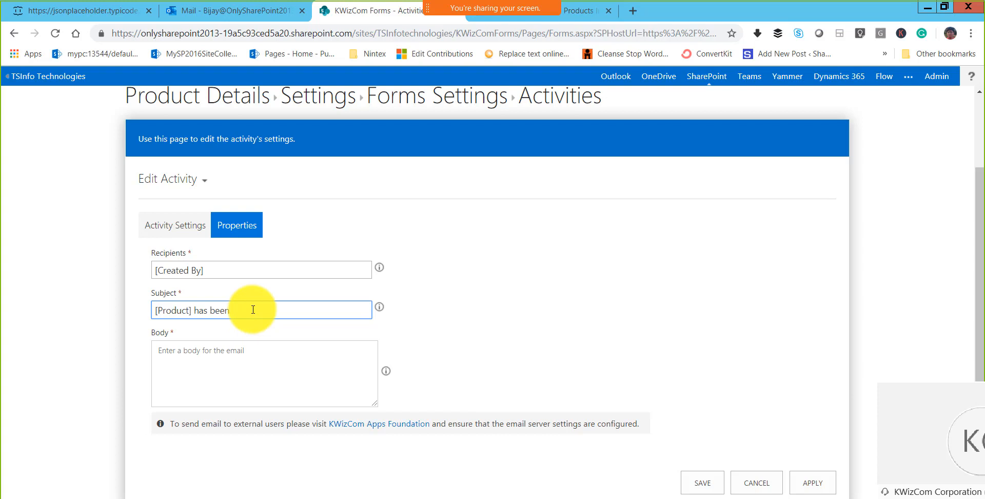
text( [Product Statys)
key(BackSpace)
key(BackSpace)
text(us)
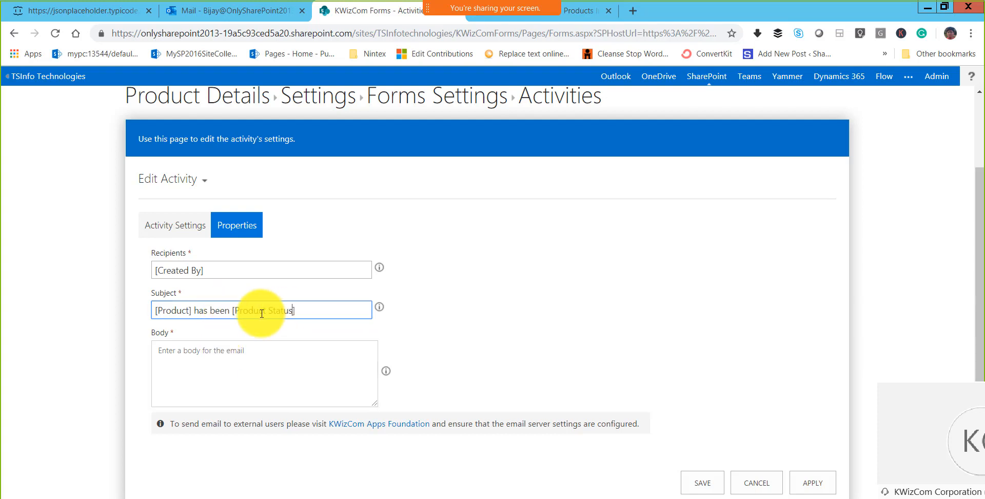
Fill the email body with the subject's text, "[Product] has been [Product Status]", and save the activity
click(247, 365)
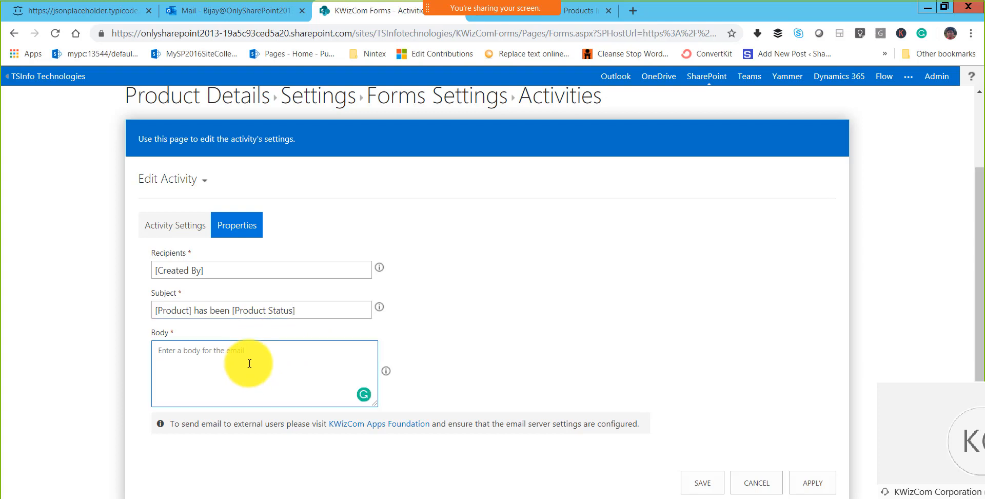
text([%body%)
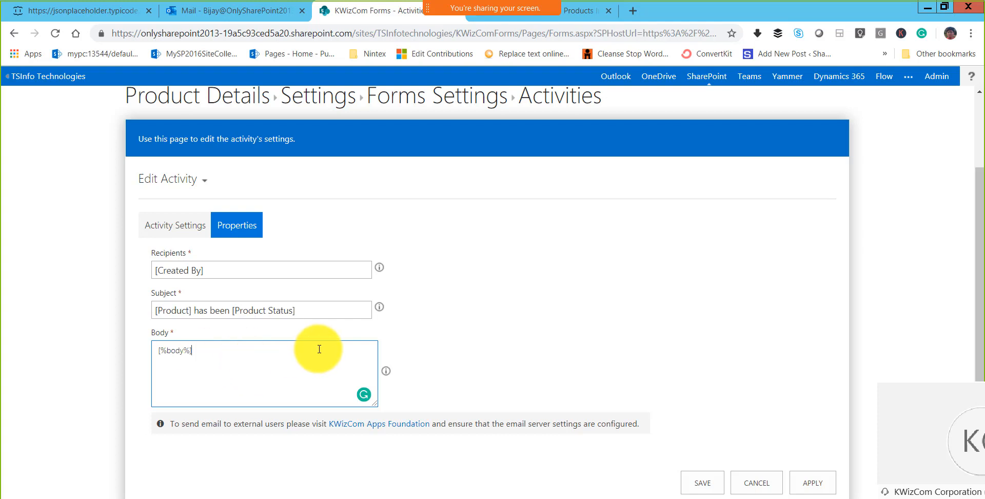
drag(305, 310, 153, 310)
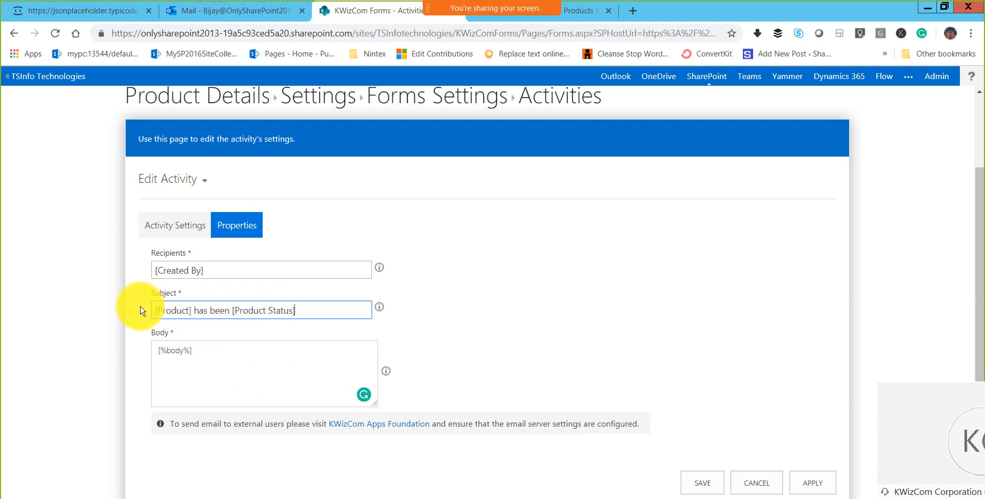
drag(156, 351, 281, 359)
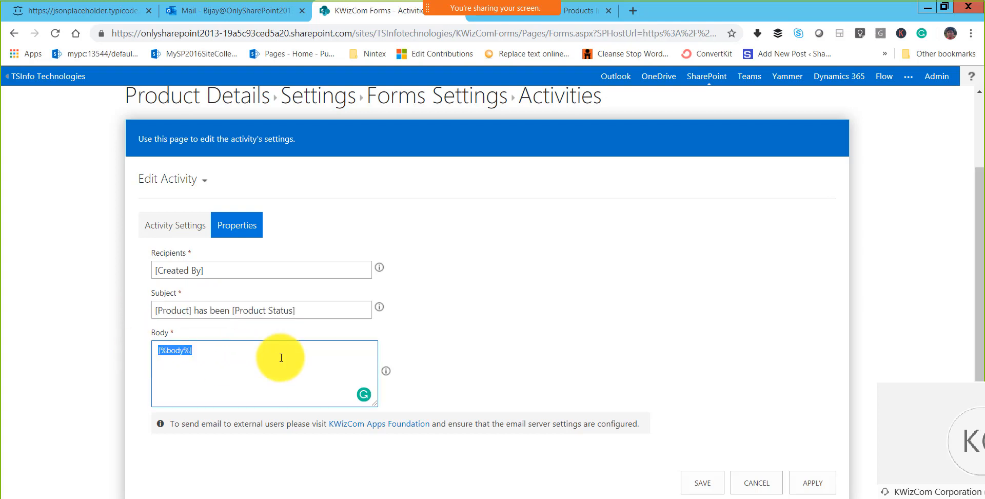
key(ctrl+v)
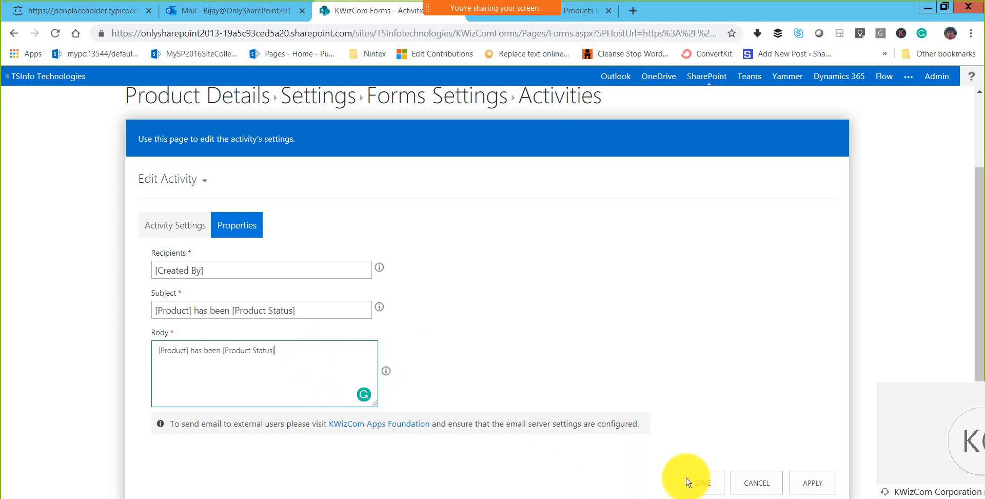
click(716, 485)
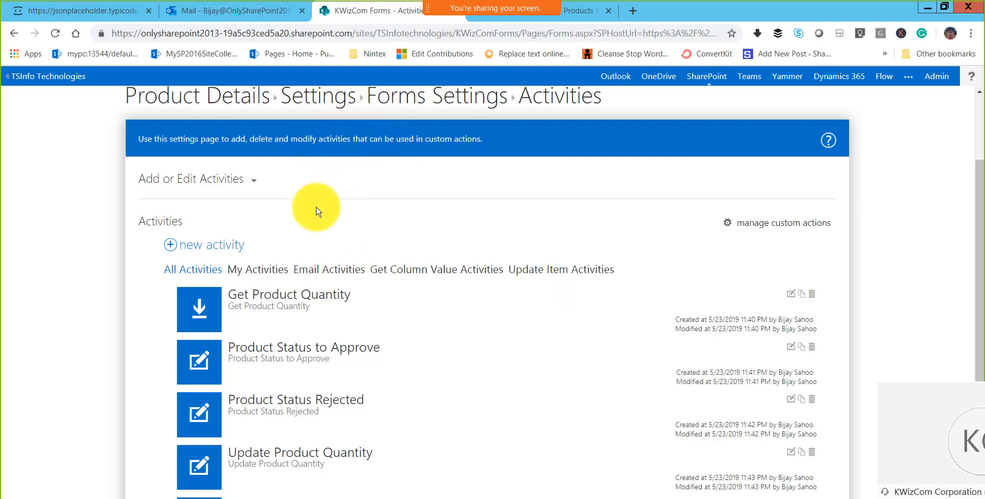
Go to the custom actions and start a new Automatic Action that runs on the Item Added event
scroll(282, 251, up, 1)
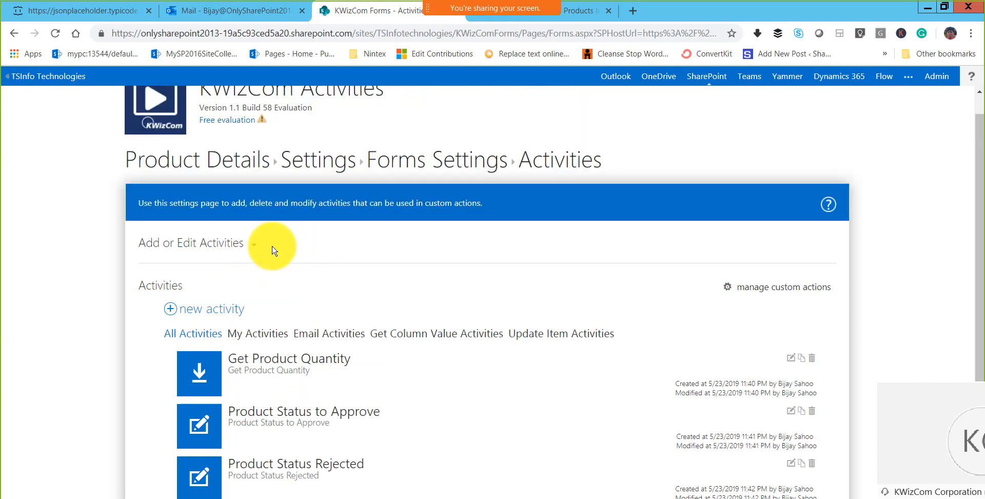
click(772, 293)
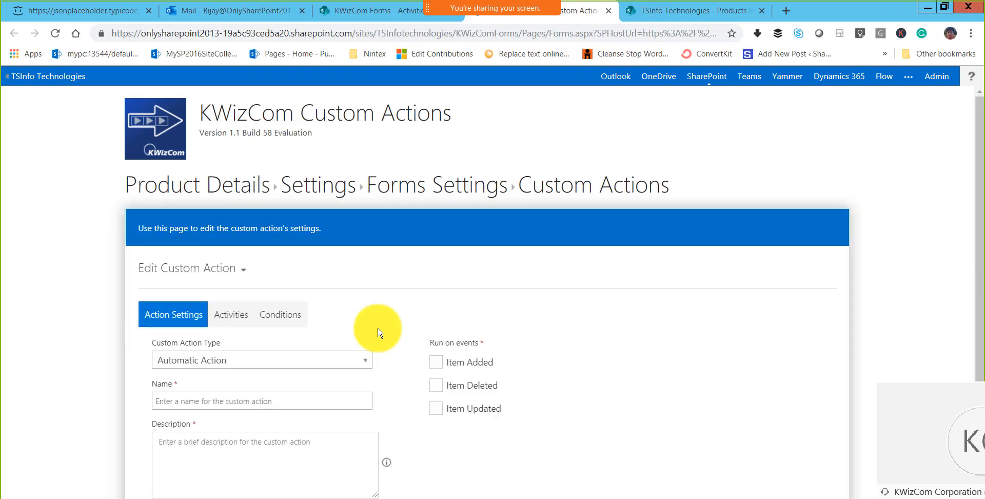
scroll(263, 330, down, 2)
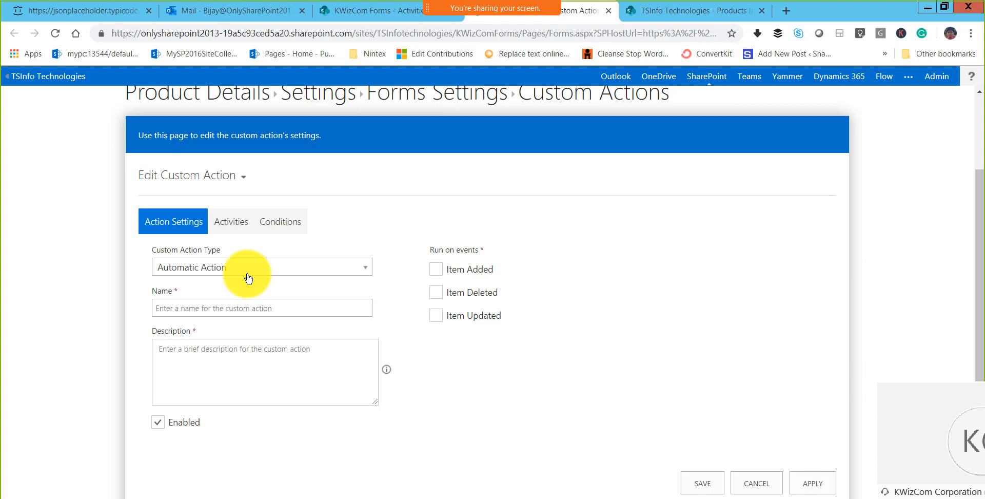
click(456, 272)
Enter Add Products as both the name and the description of the custom action
click(254, 311)
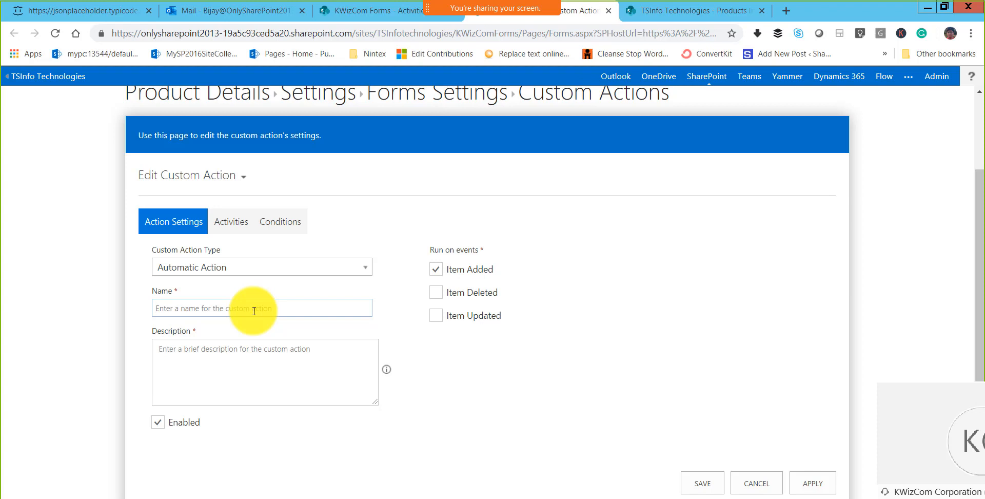
text(Add Products)
key(ctrl+a)
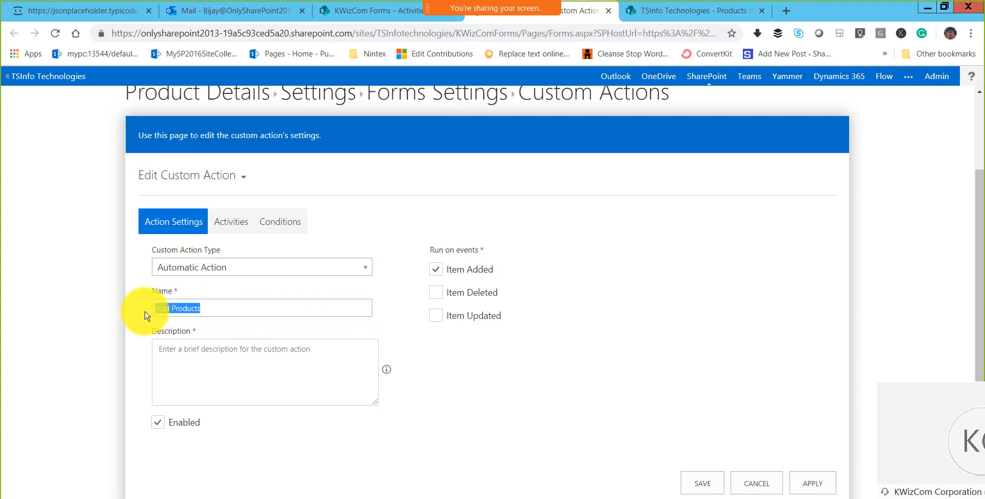
key(ctrl+c)
click(200, 355)
key(ctrl+v)
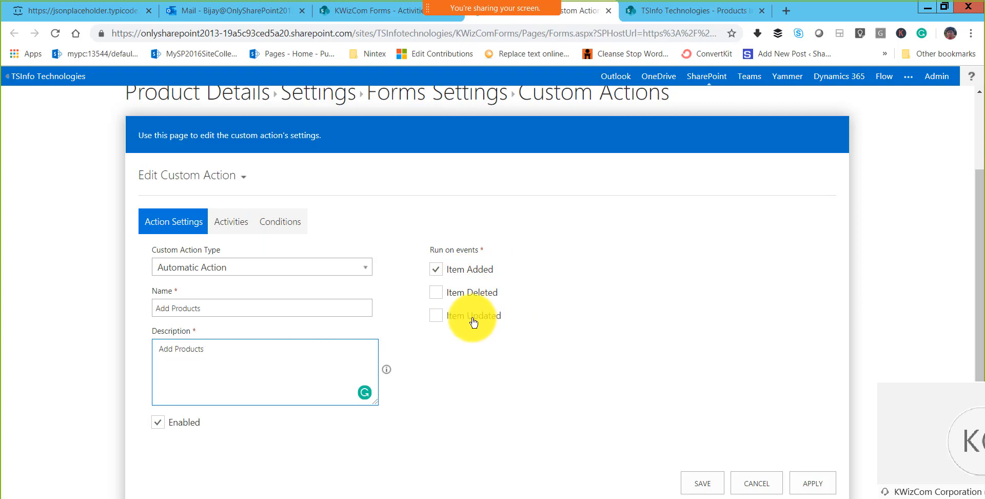
Add the Get Product Quantity activity to the Add Products custom action
click(232, 223)
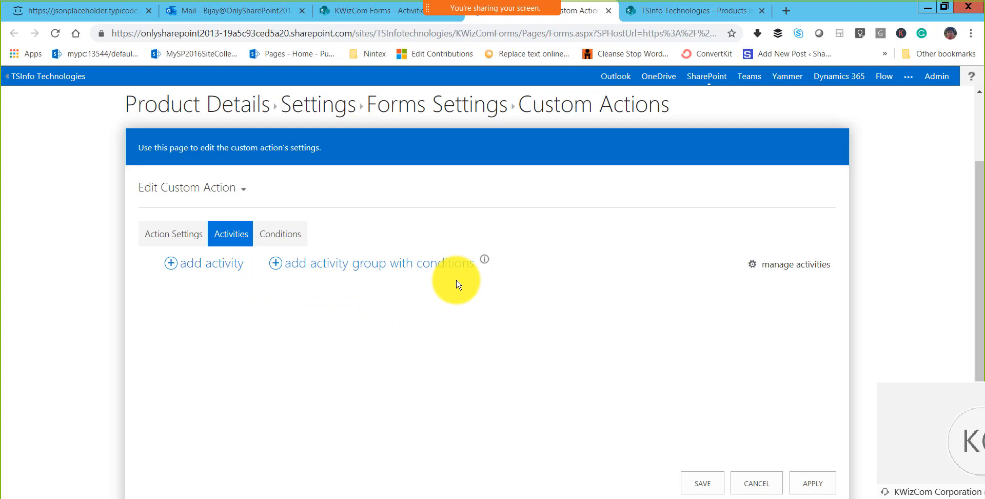
click(218, 263)
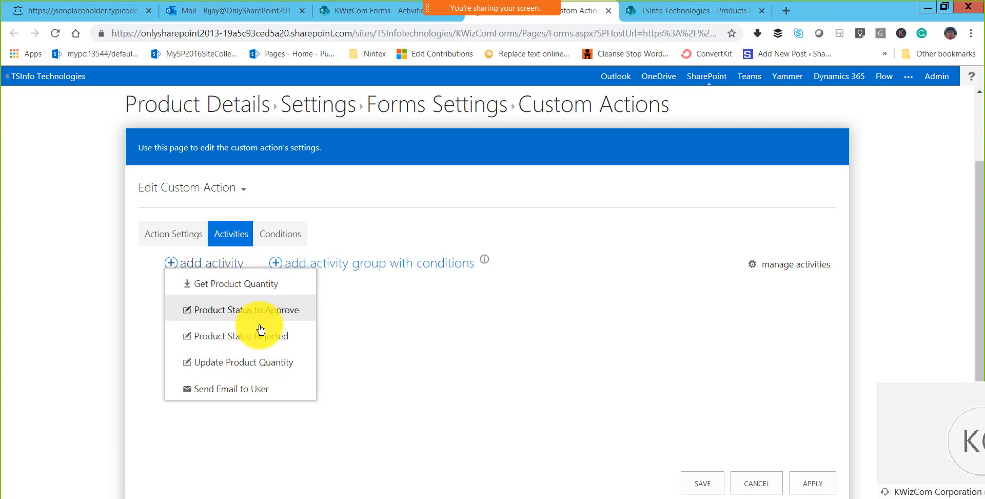
click(272, 293)
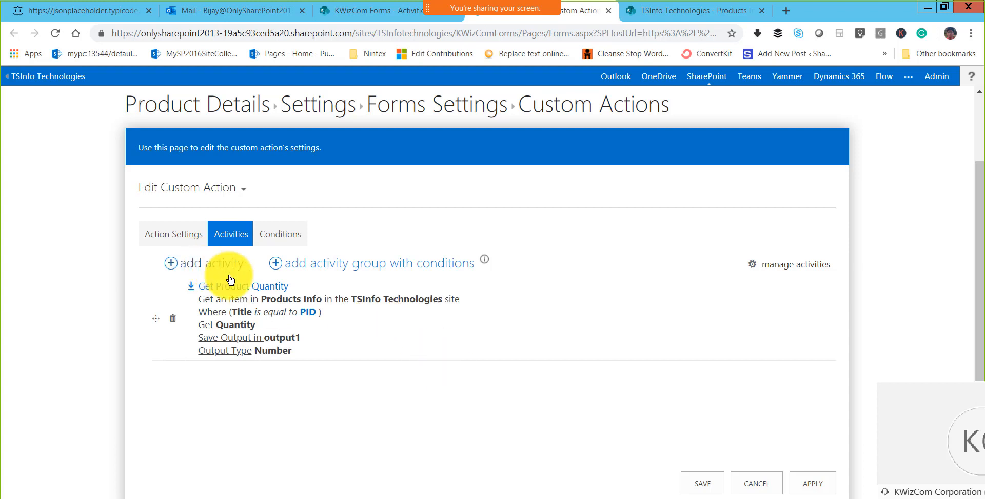
Map the PID variable of Get Product Quantity to the current item's Product column with the token [CurrentItem:Field:Product]
click(308, 313)
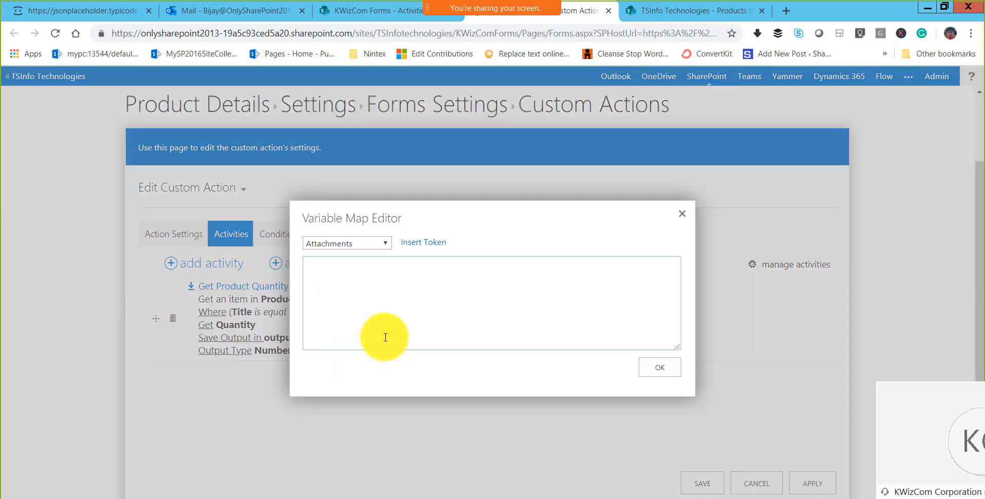
click(366, 252)
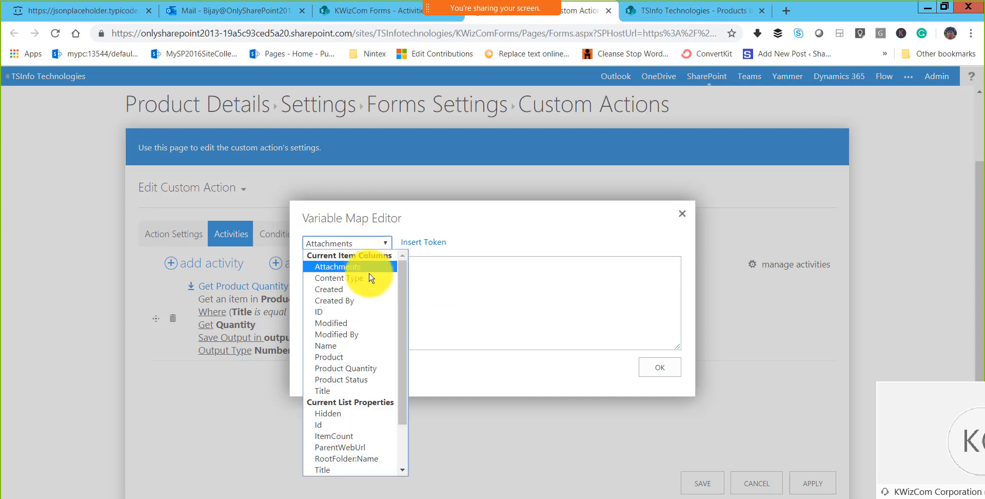
click(362, 357)
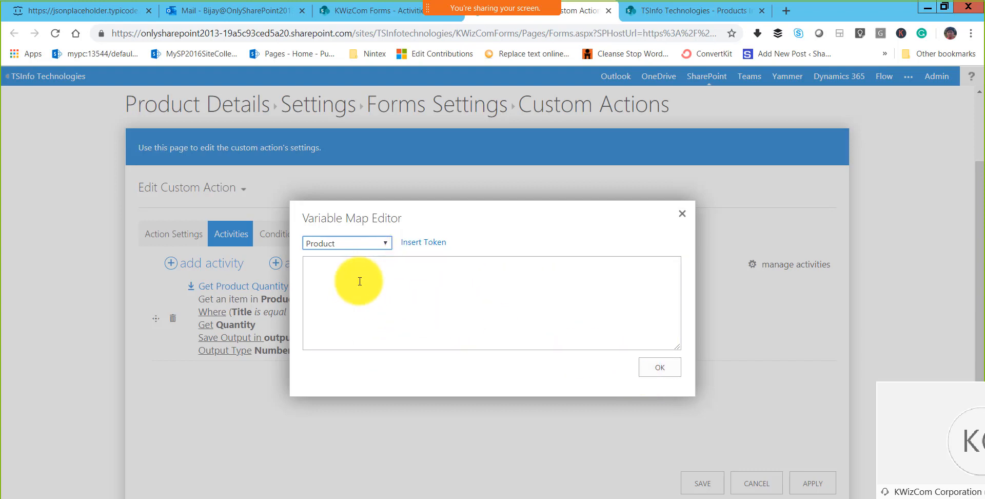
click(421, 244)
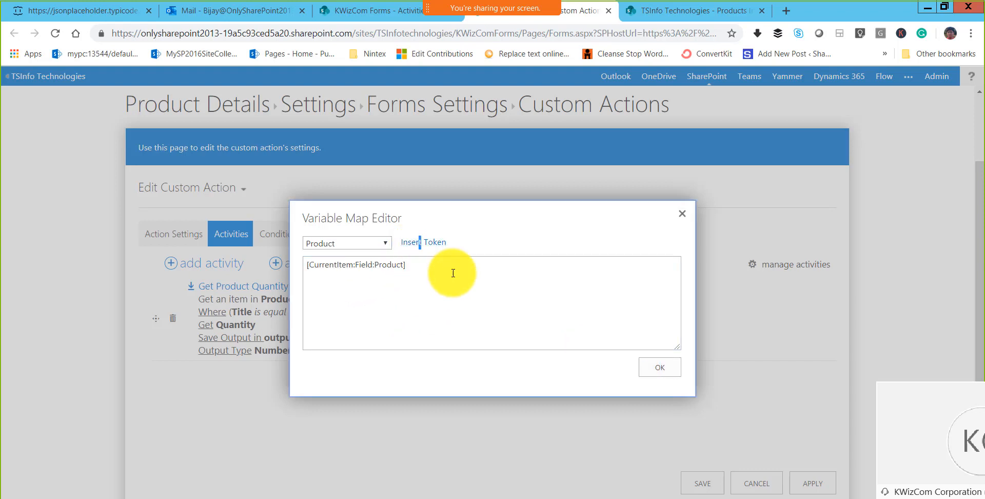
click(353, 269)
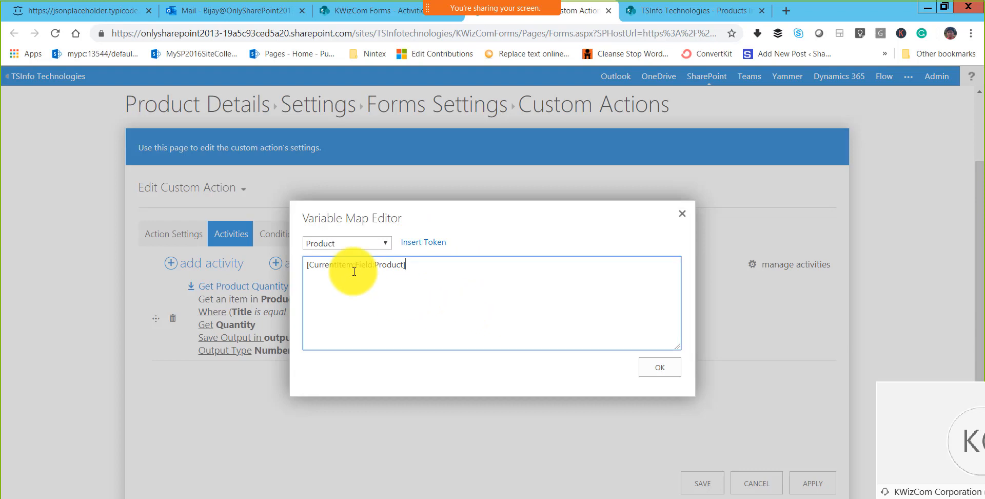
click(660, 367)
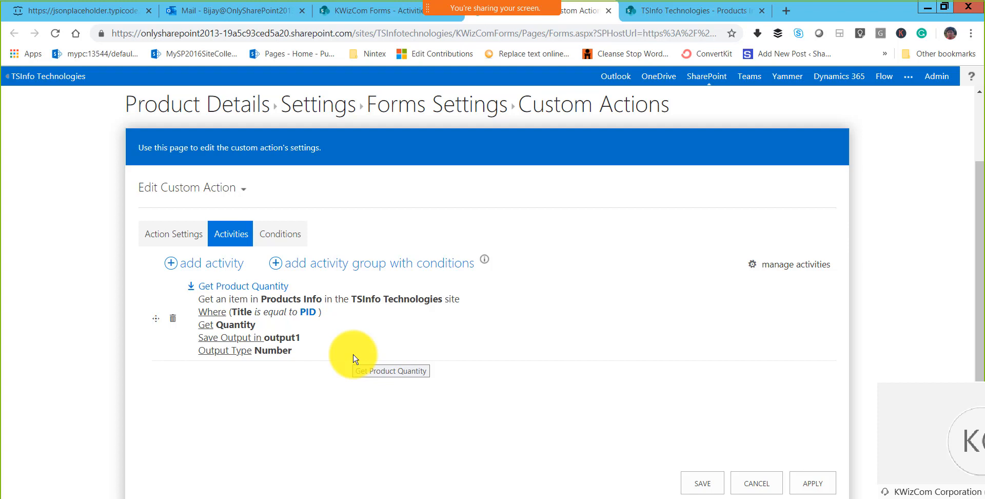
Add an activity group with a condition on output1 (Number) that uses the operator "is less than"
click(383, 271)
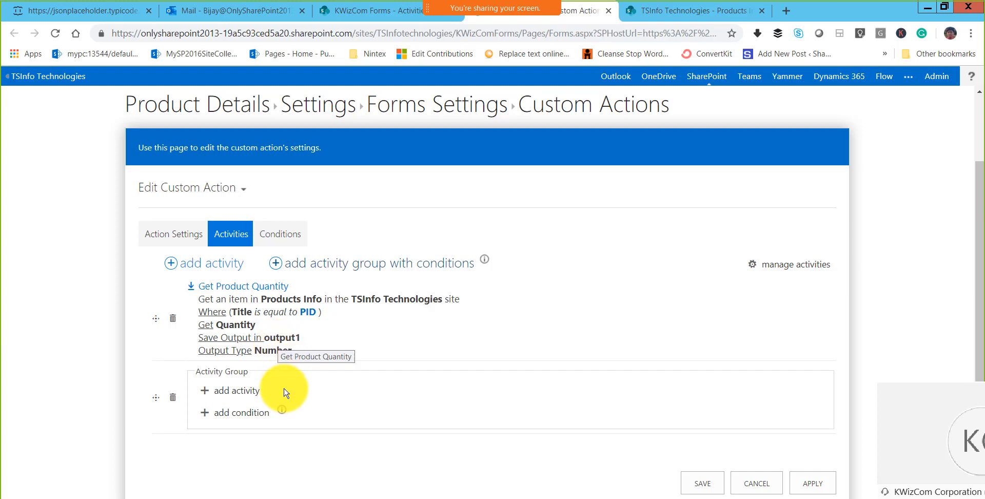
click(239, 412)
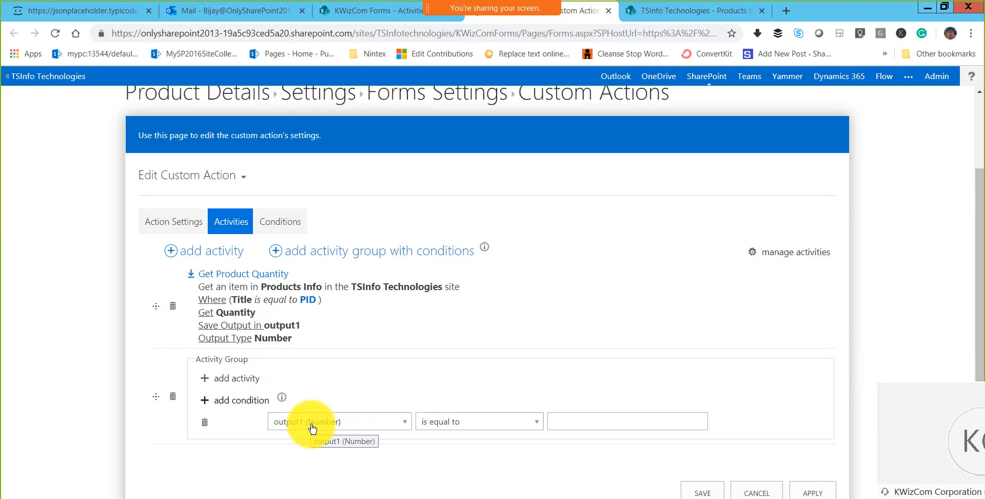
click(462, 421)
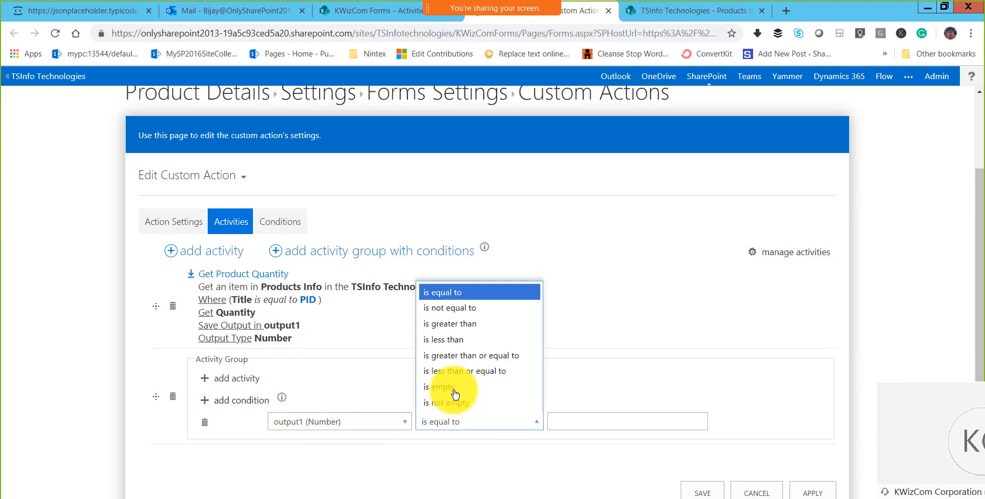
click(447, 340)
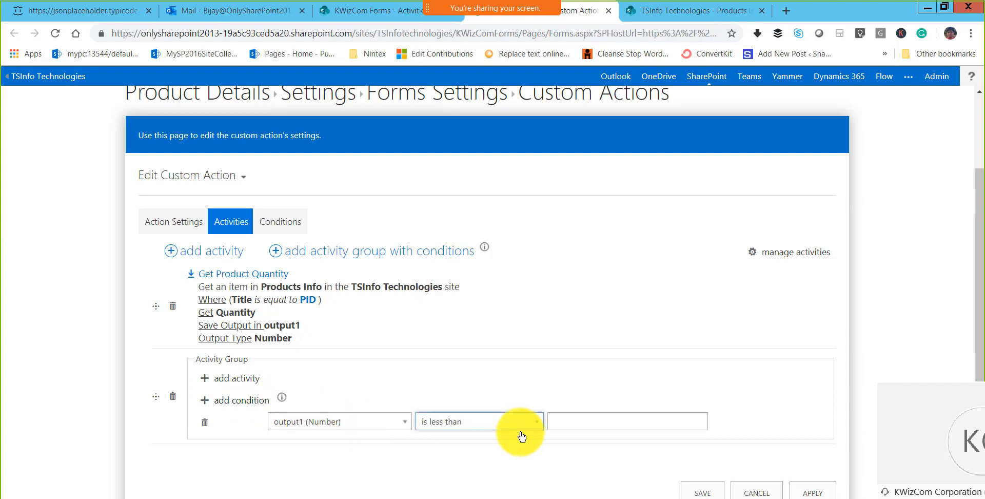
Enter [Product Quantity] as the comparison value of the "is less than" condition, reusing the column name from the Blogs note in Notepad
click(567, 424)
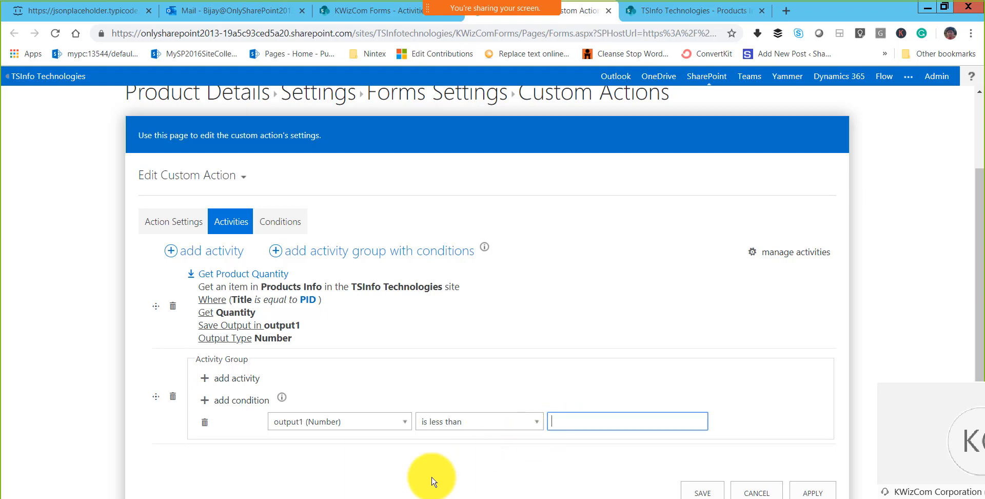
click(402, 498)
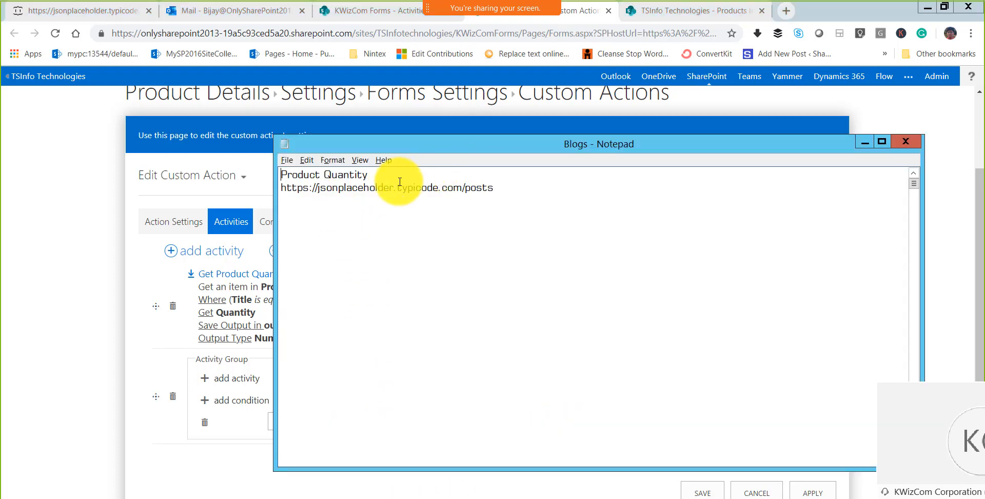
click(280, 177)
key(shift+End)
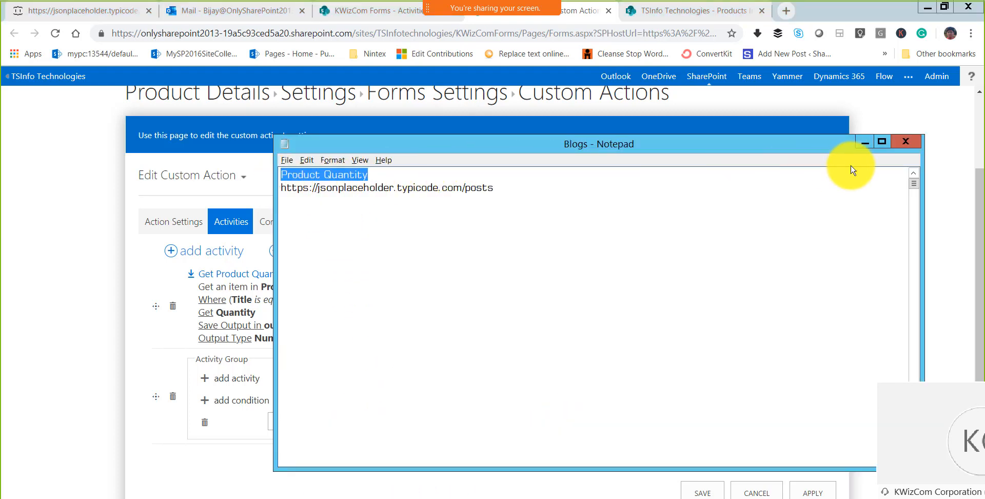
click(864, 144)
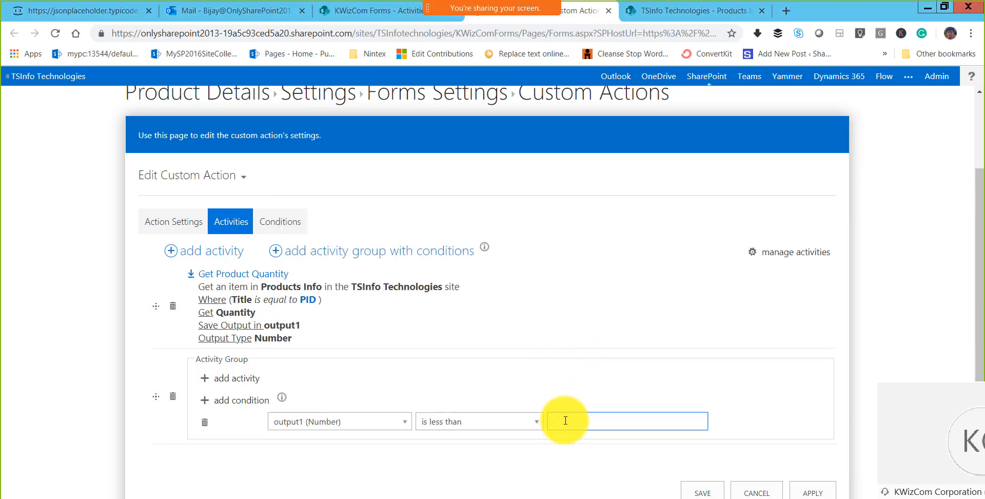
key(ctrl+v)
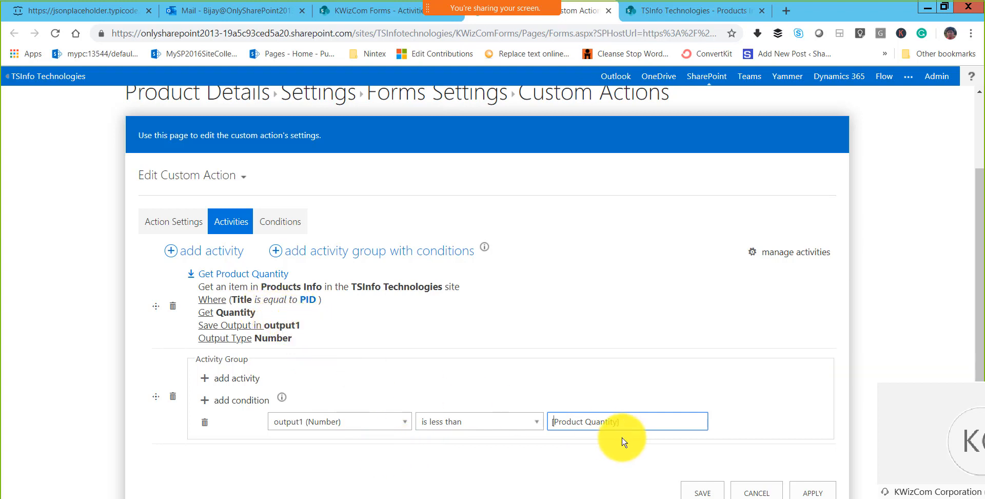
Add the Product Status Rejected and Send Email to User activities to the activity group with the "is less than" condition
click(242, 378)
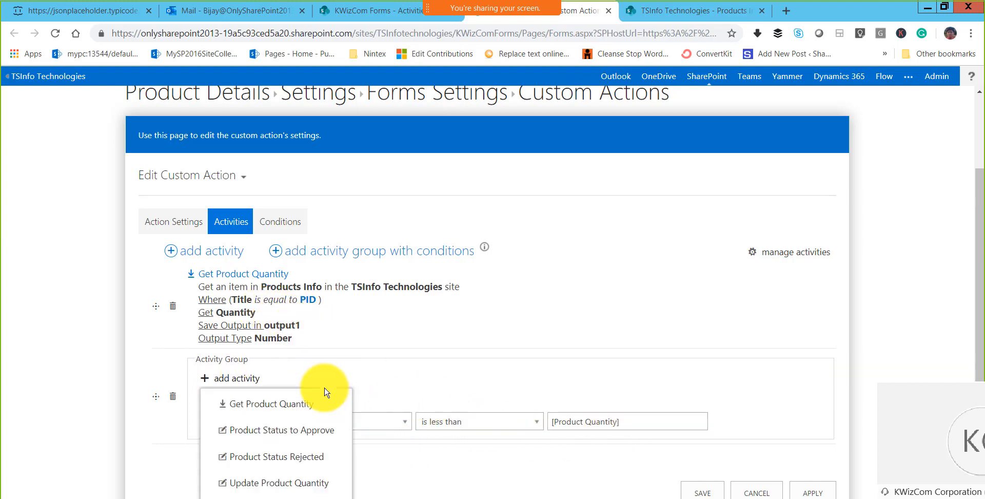
click(249, 379)
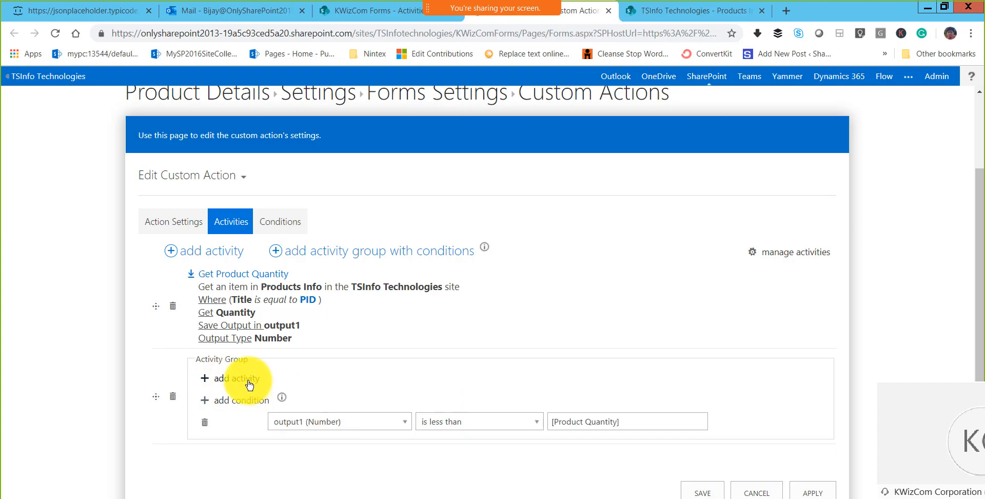
click(248, 382)
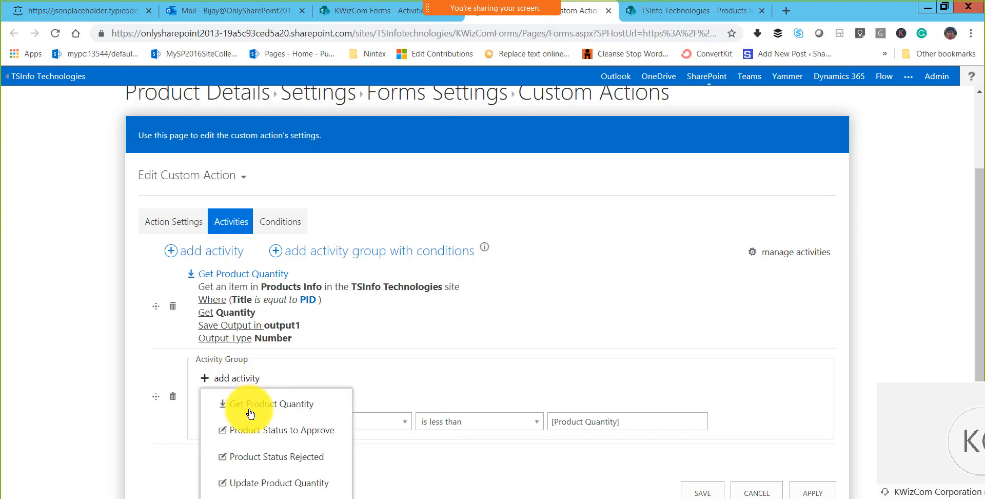
click(272, 457)
scroll(421, 411, down, 1)
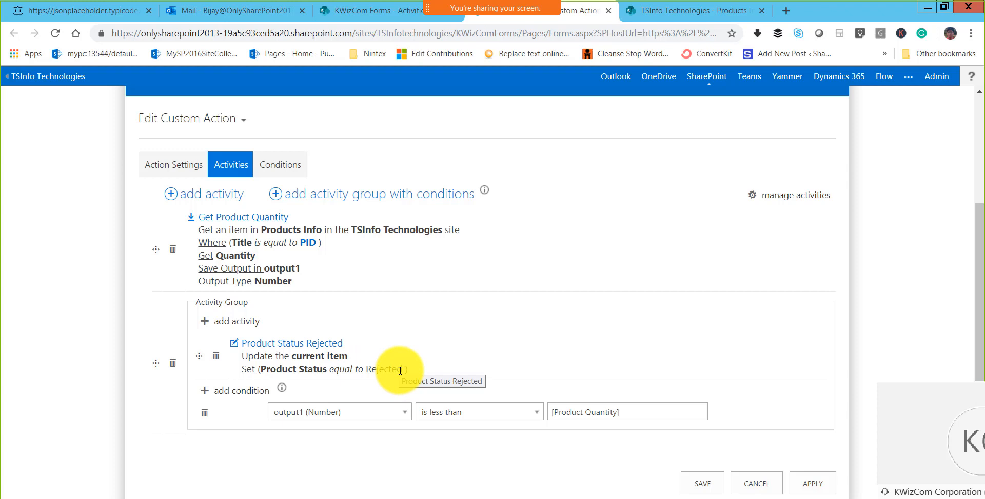
click(289, 325)
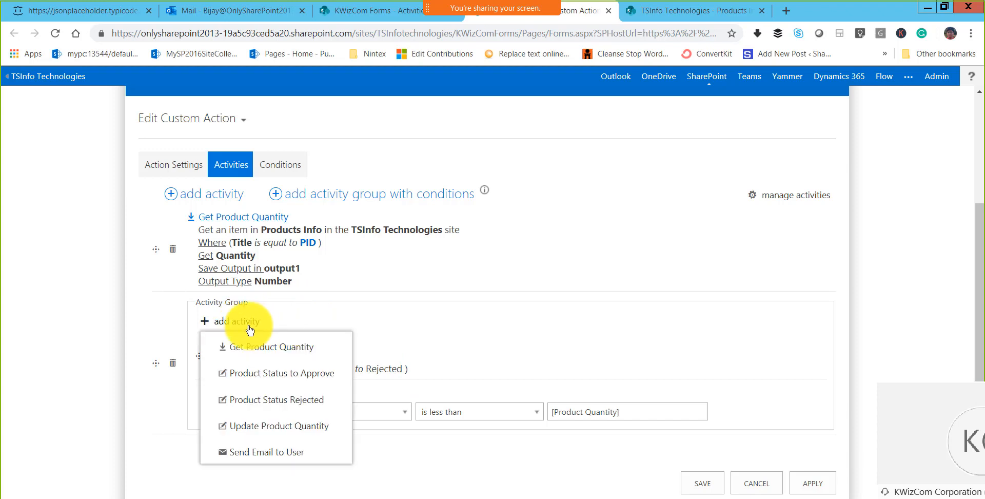
click(274, 452)
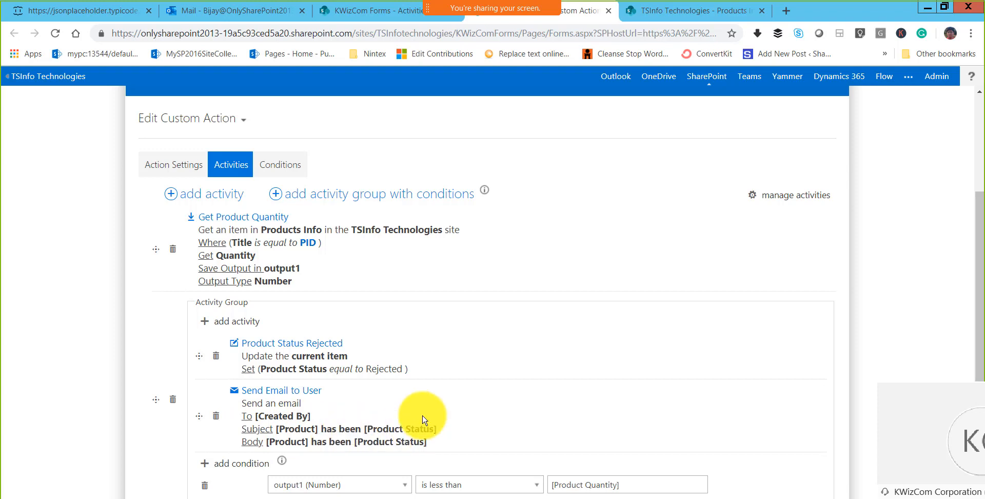
scroll(424, 413, down, 2)
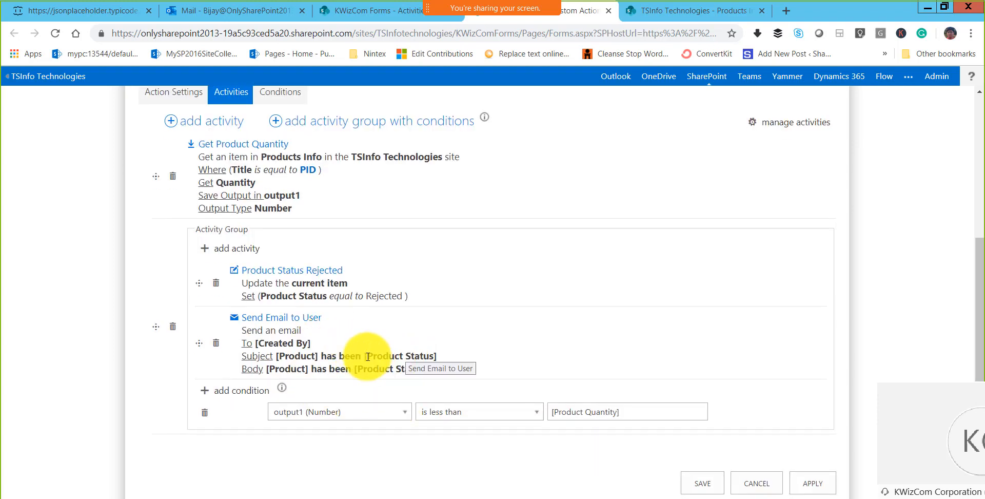
drag(365, 355, 439, 360)
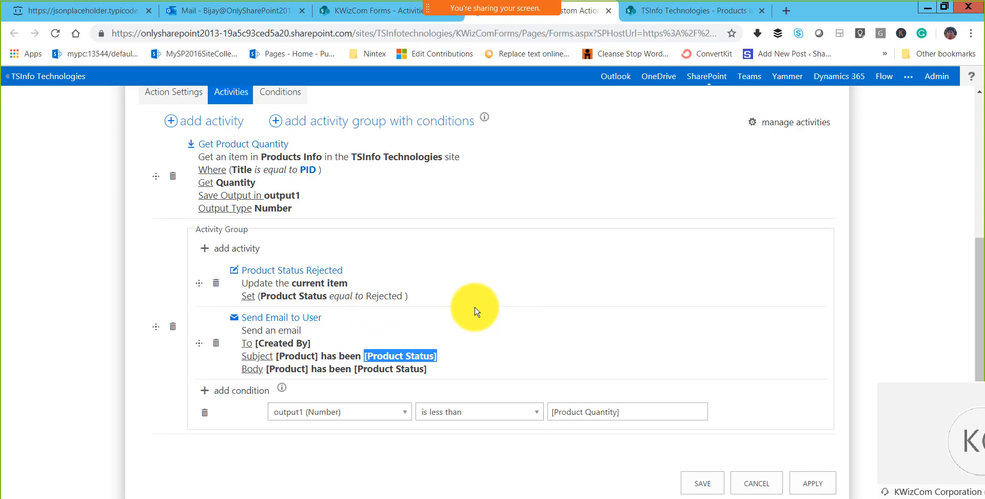
Add a second activity group with the condition that output1 (Number) is greater than or equal to [Product Quantity]
scroll(411, 215, up, 2)
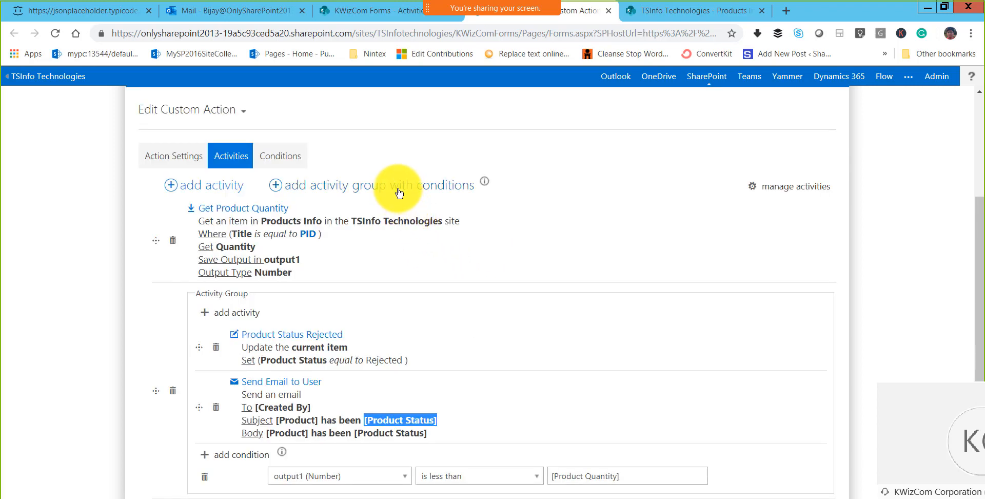
scroll(477, 378, down, 3)
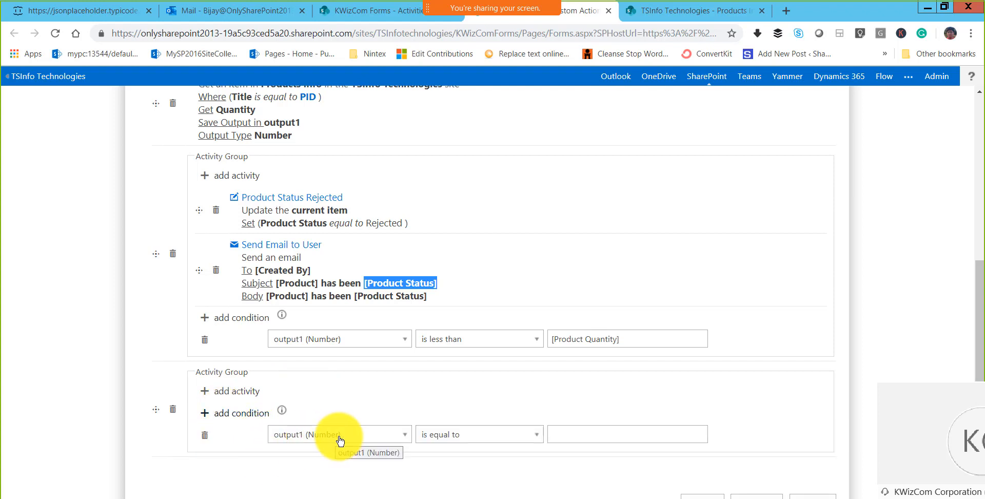
click(460, 437)
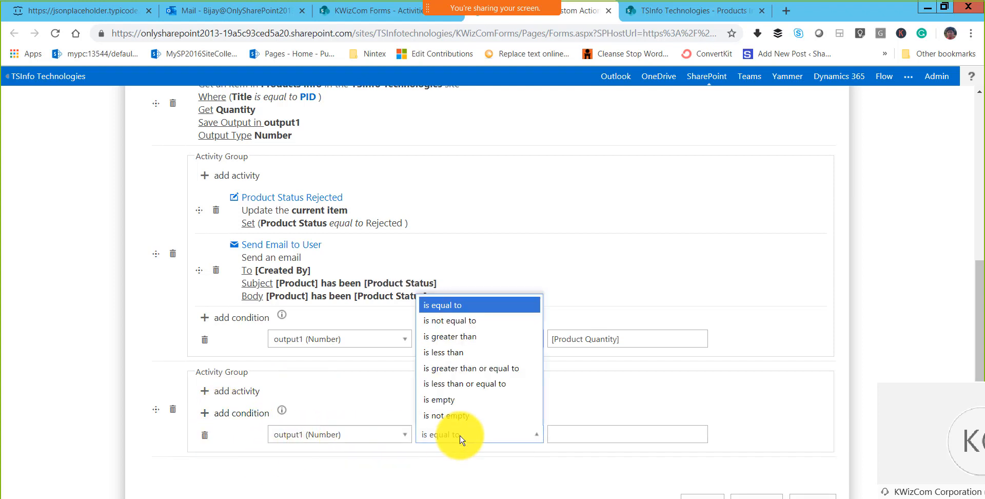
click(467, 375)
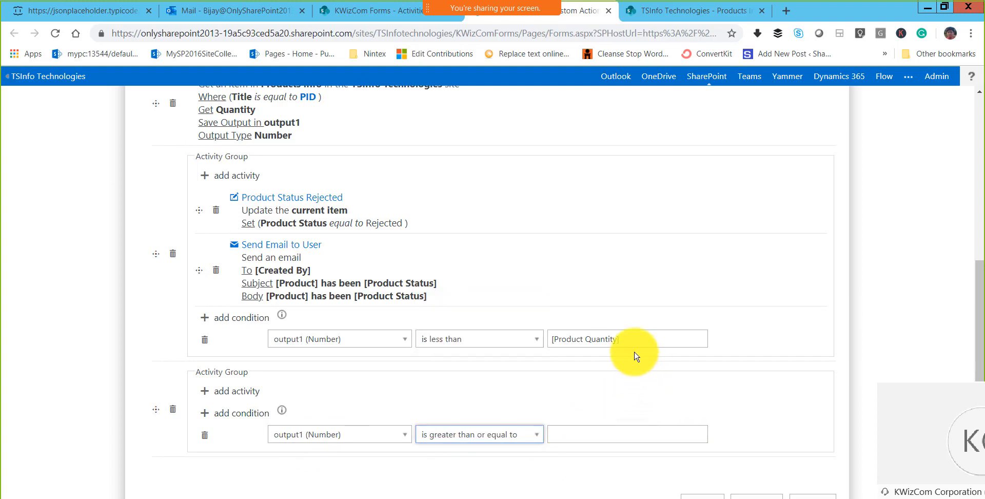
drag(550, 338, 590, 362)
key(ctrl+c)
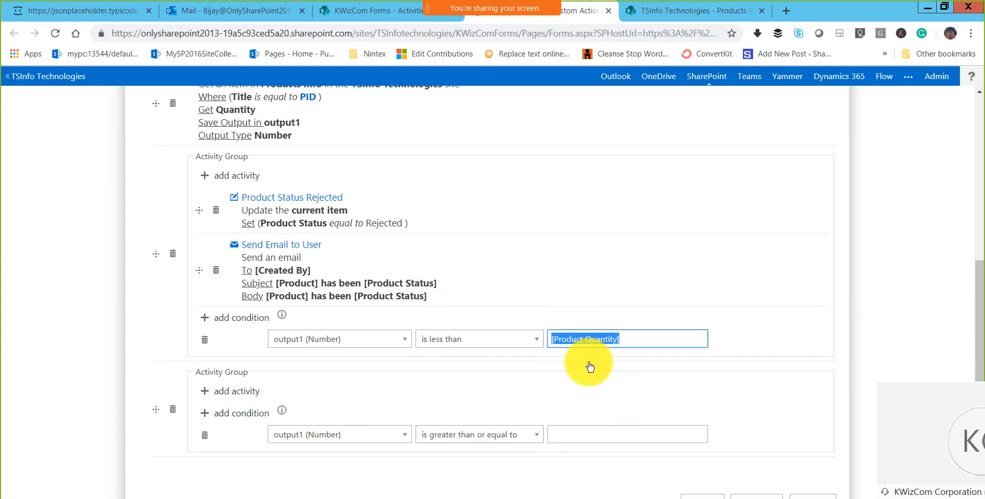
click(594, 440)
key(ctrl+v)
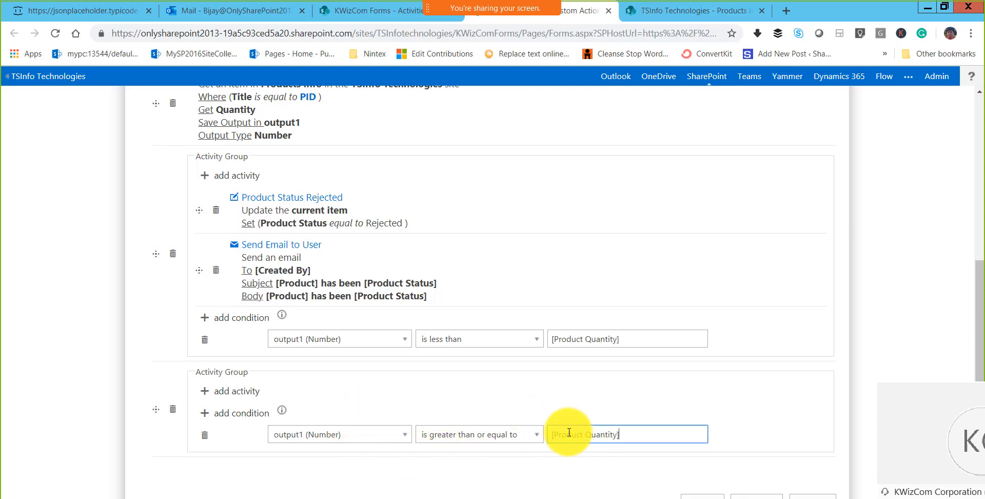
Add the Product Status to Approve and Send Email to User activities to the second activity group
click(237, 390)
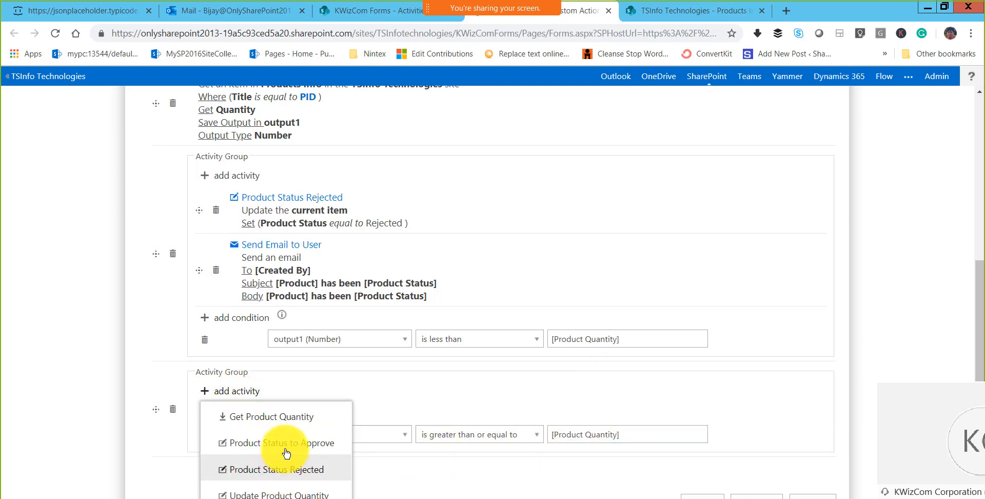
click(283, 444)
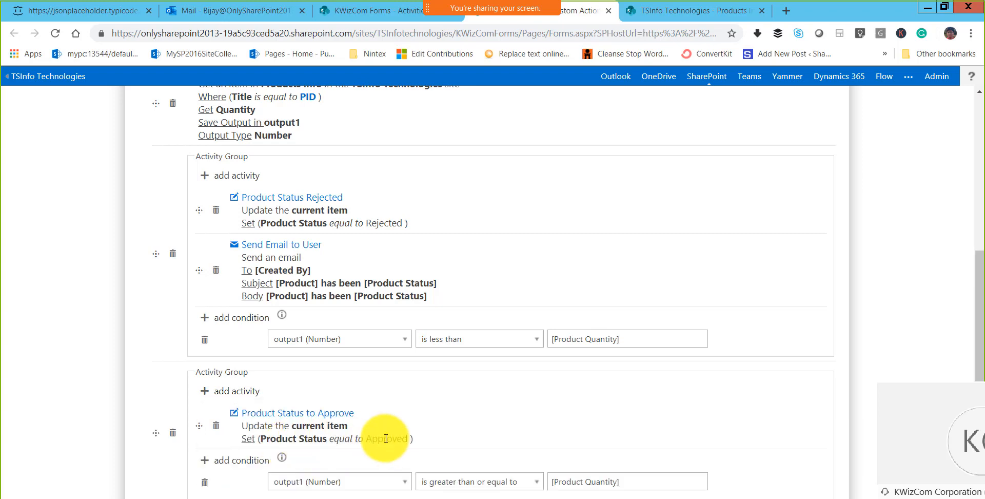
scroll(385, 433, down, 1)
click(234, 321)
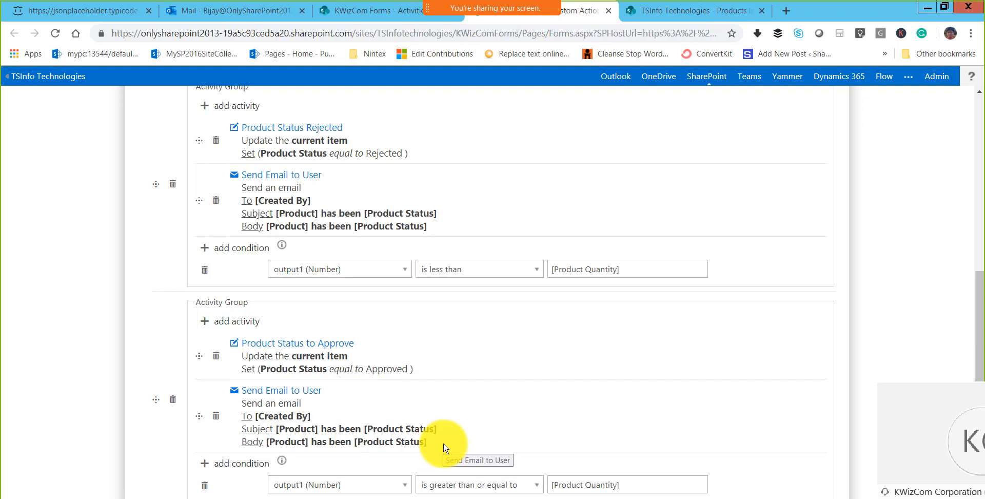
Save the Add Products custom action with both of its conditional activity groups
scroll(455, 365, down, 2)
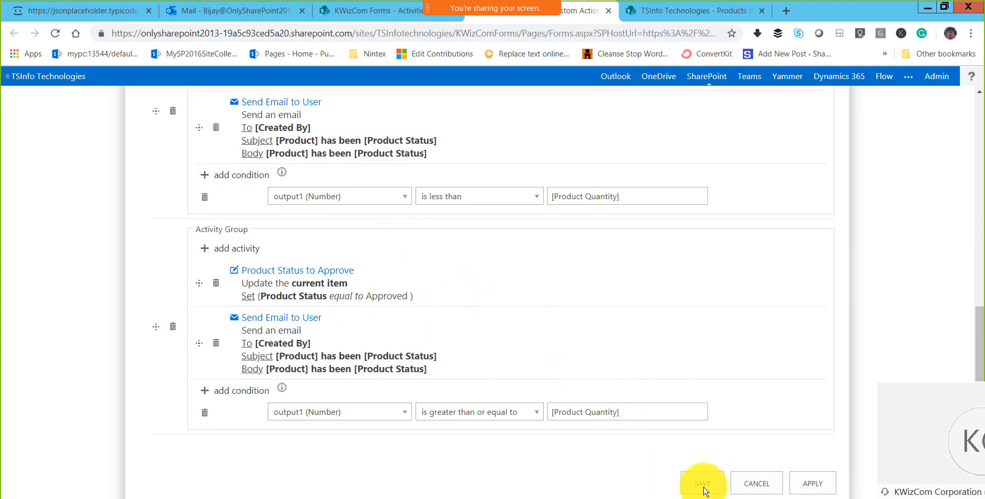
click(803, 487)
click(703, 485)
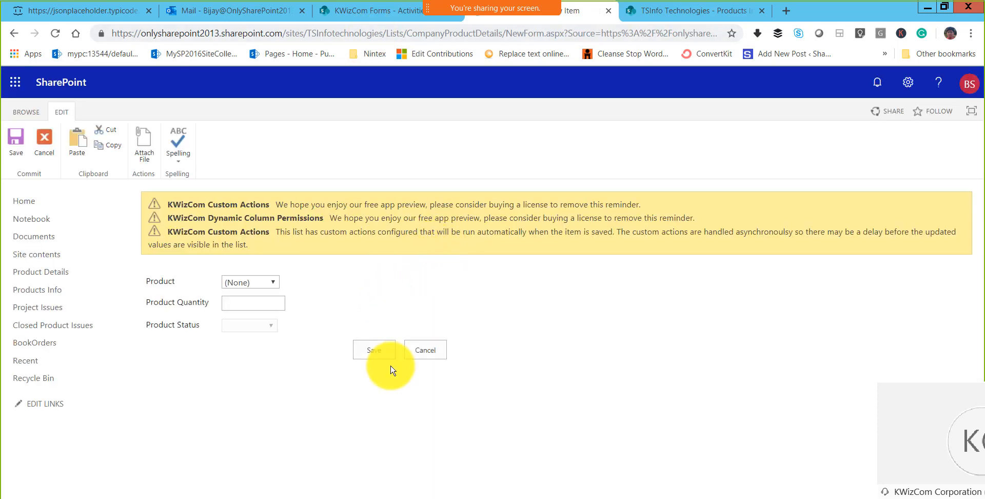
Create a Product Details item with product Mobile and product quantity 12, and save it
click(276, 284)
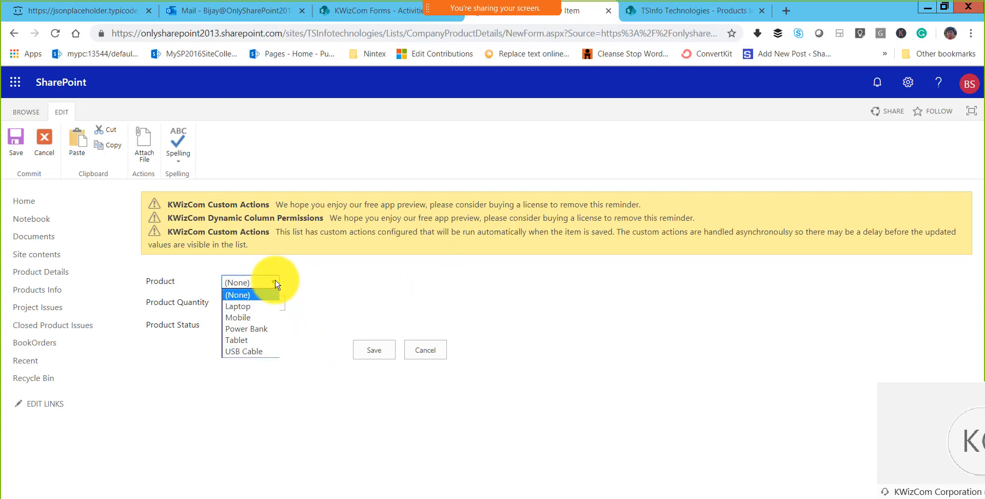
click(351, 333)
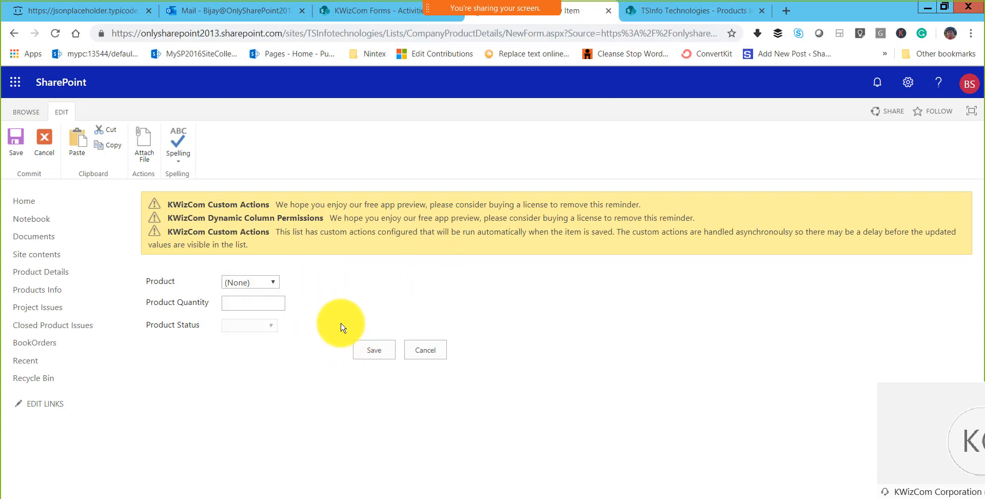
click(275, 282)
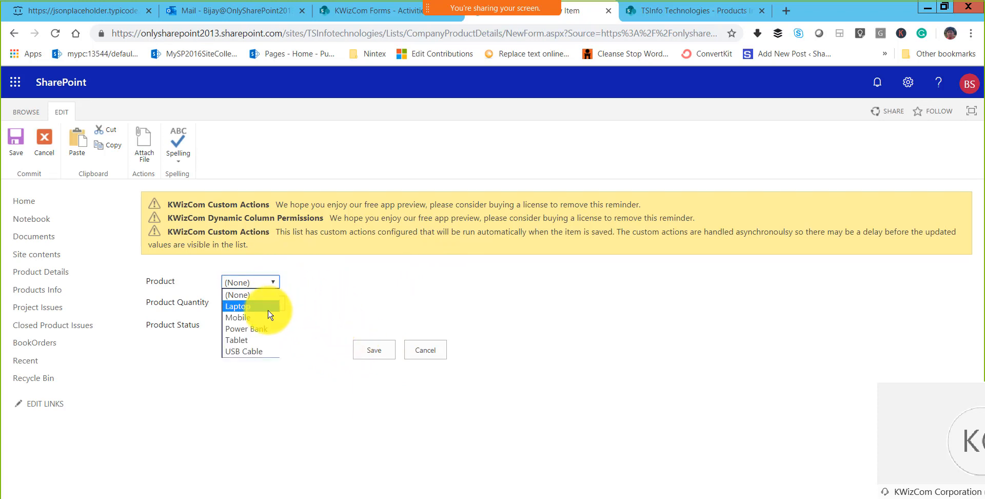
click(265, 317)
click(264, 307)
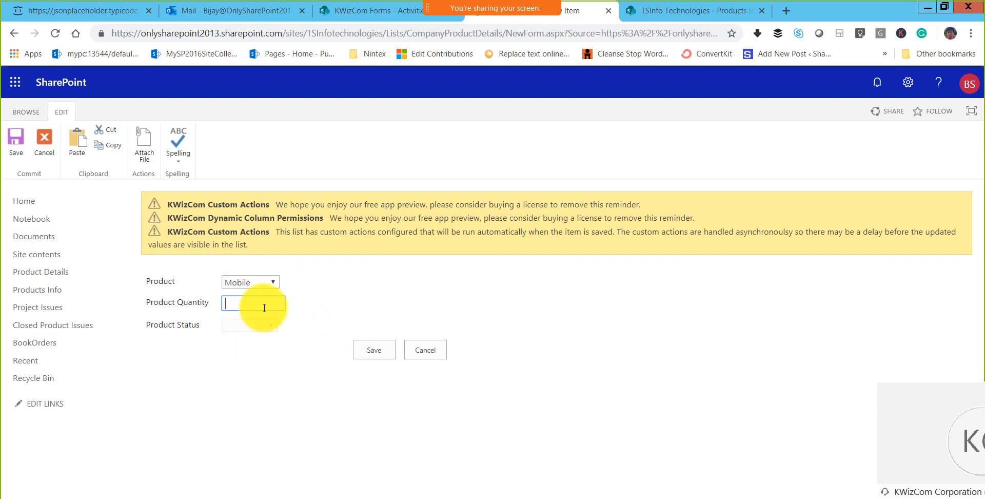
text(12)
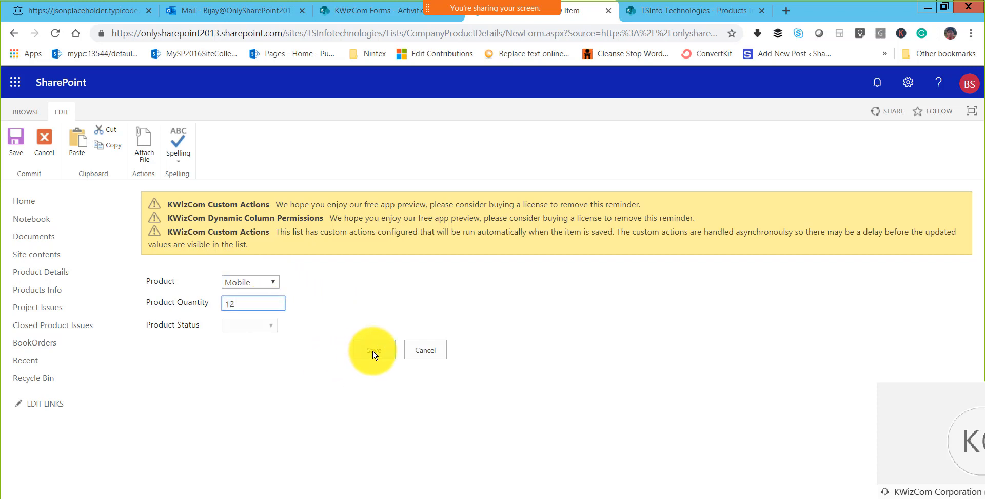
click(373, 353)
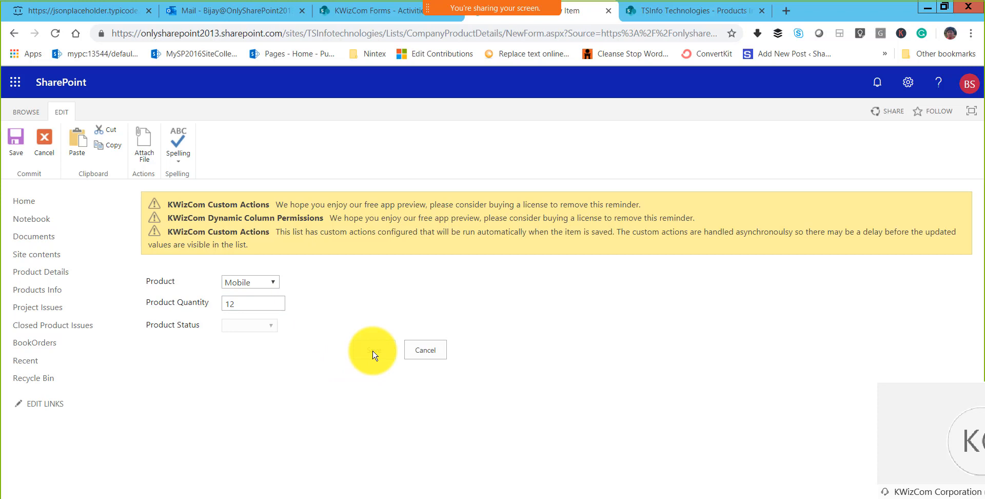
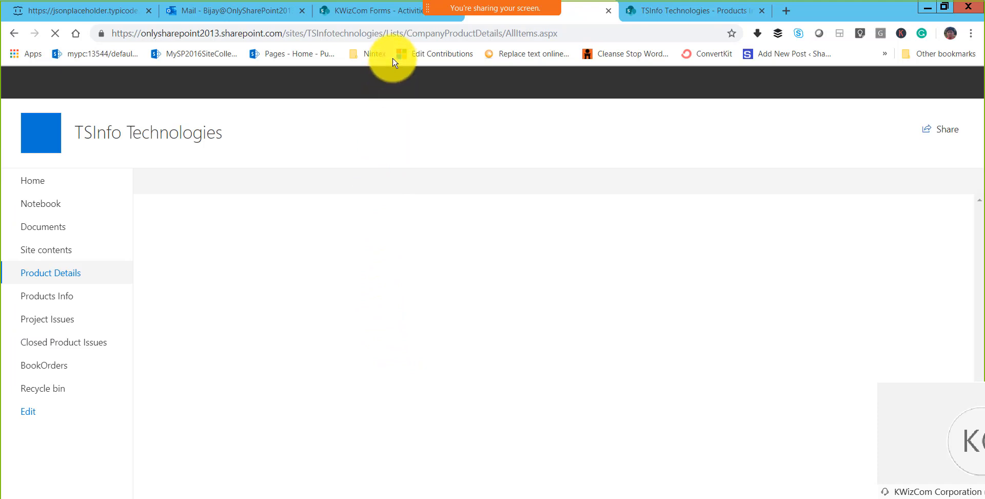
Check the product statuses in the Product Details list and read the Power Bank notification email in the Outlook inbox
click(385, 33)
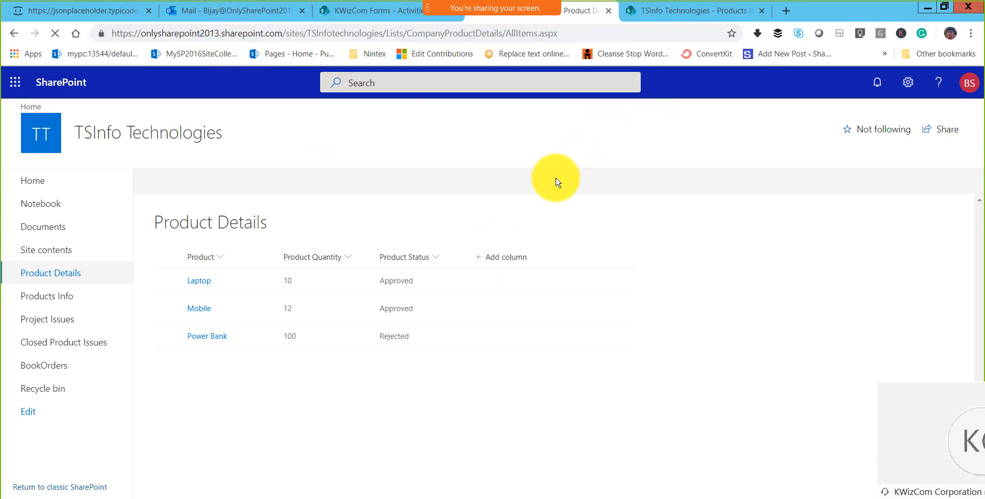
click(232, 19)
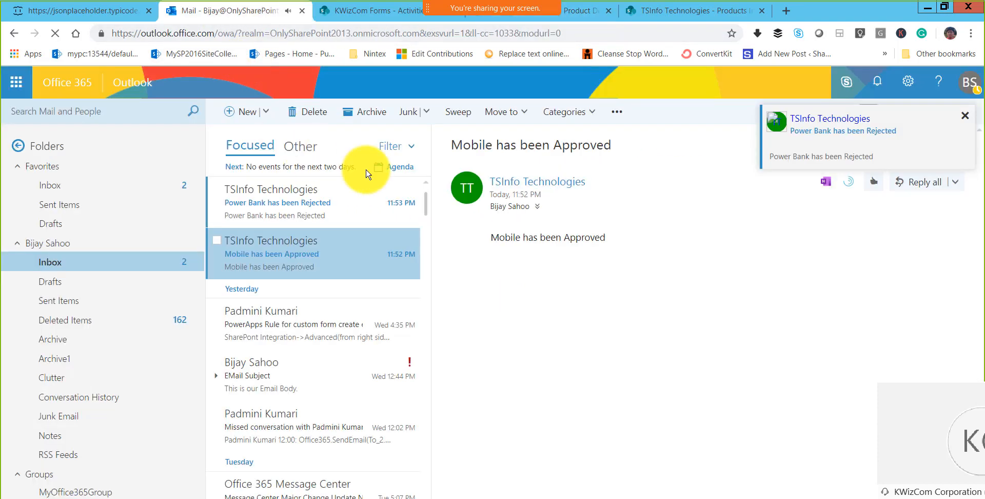
click(357, 224)
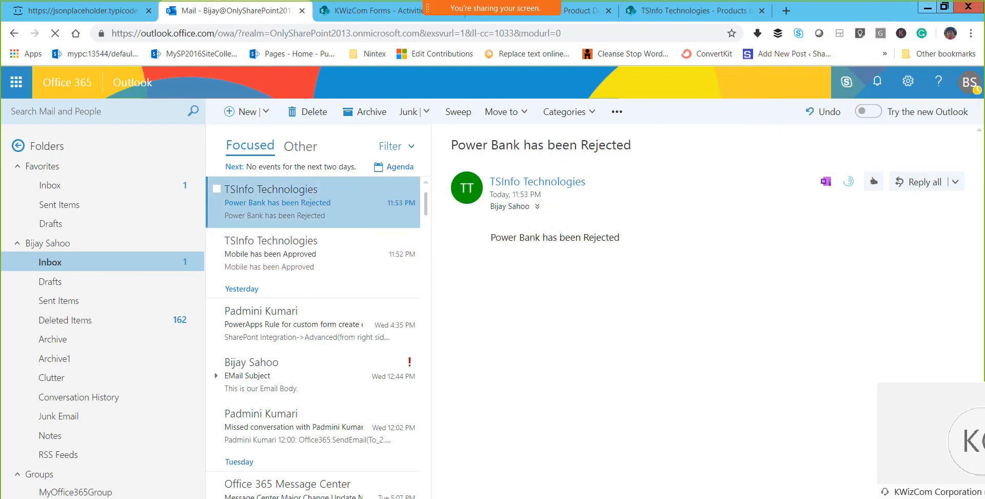
Switch to the PowerPoint slide show, view the Example-2: Issue Details Process slide, and return to the browser
key(alt+Tab)
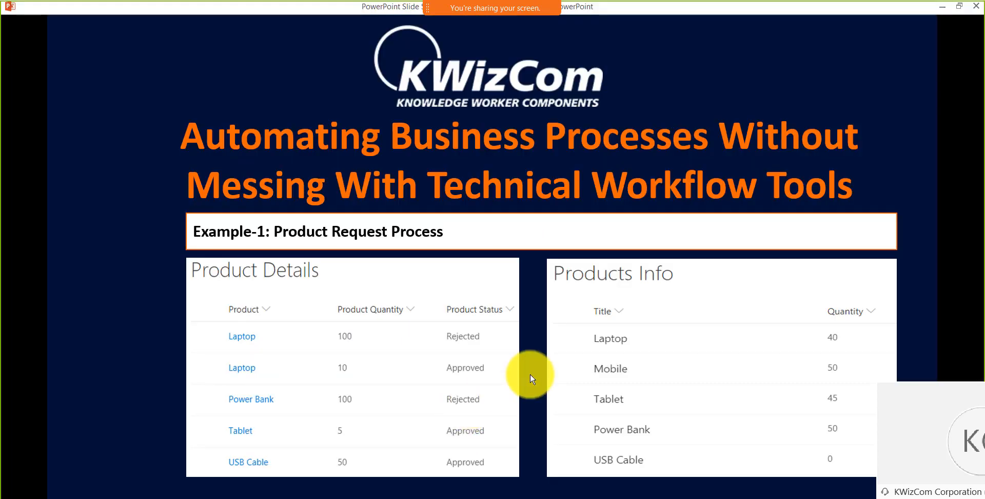
click(558, 326)
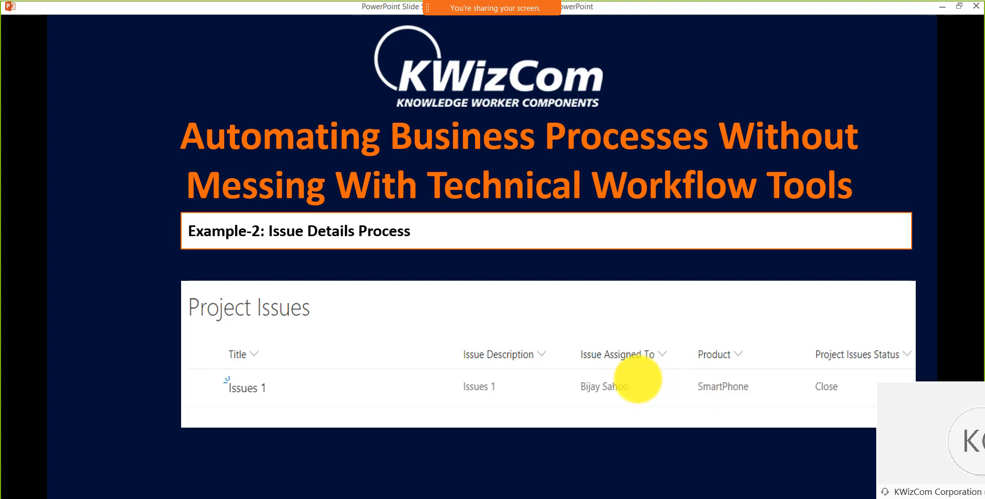
click(943, 10)
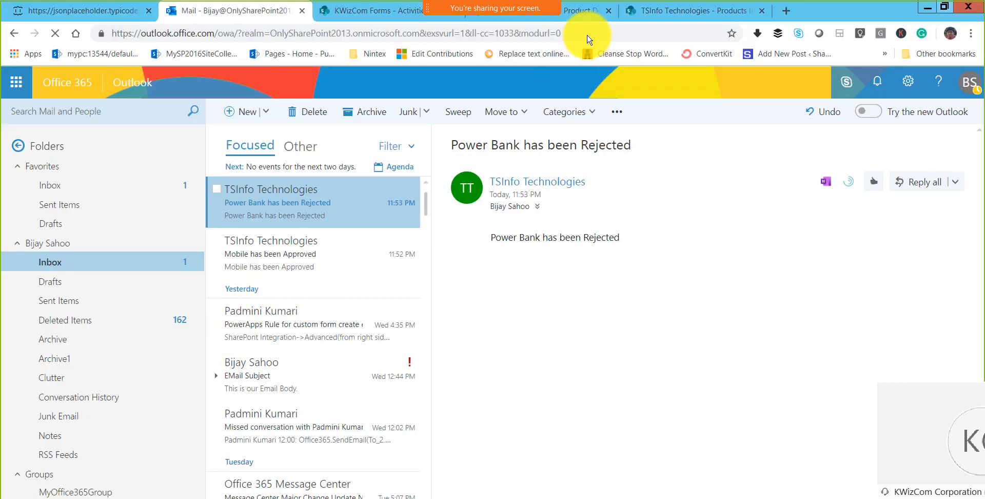
Go to the Project Issues list and open the Activities page of its KWizCom Forms settings
click(590, 14)
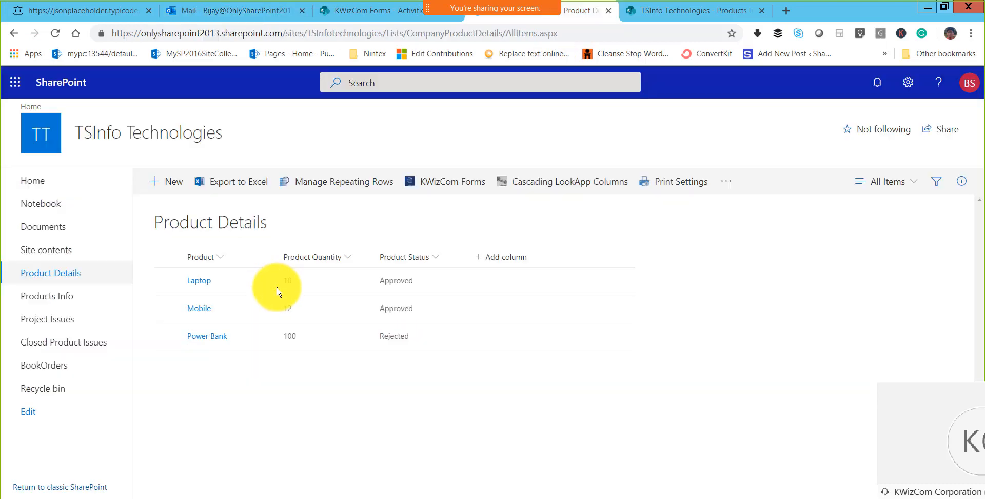
click(57, 321)
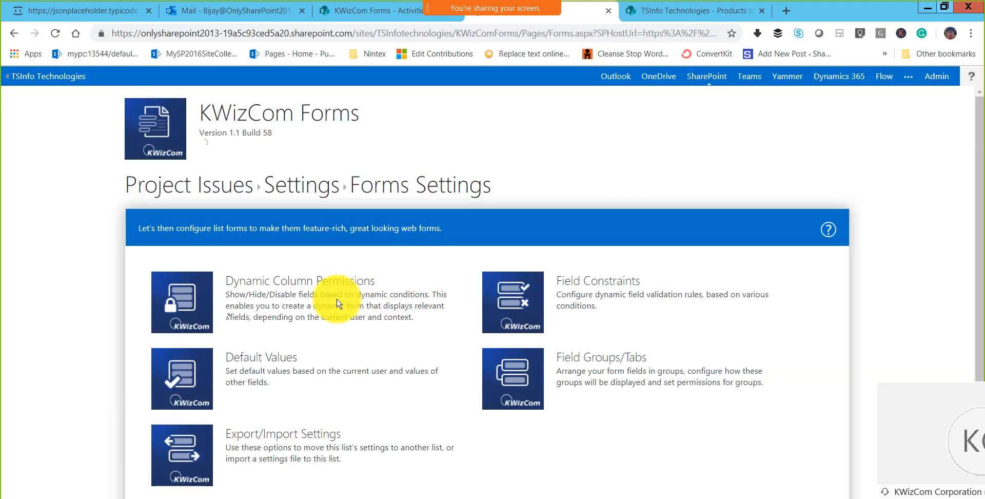
scroll(354, 328, down, 1)
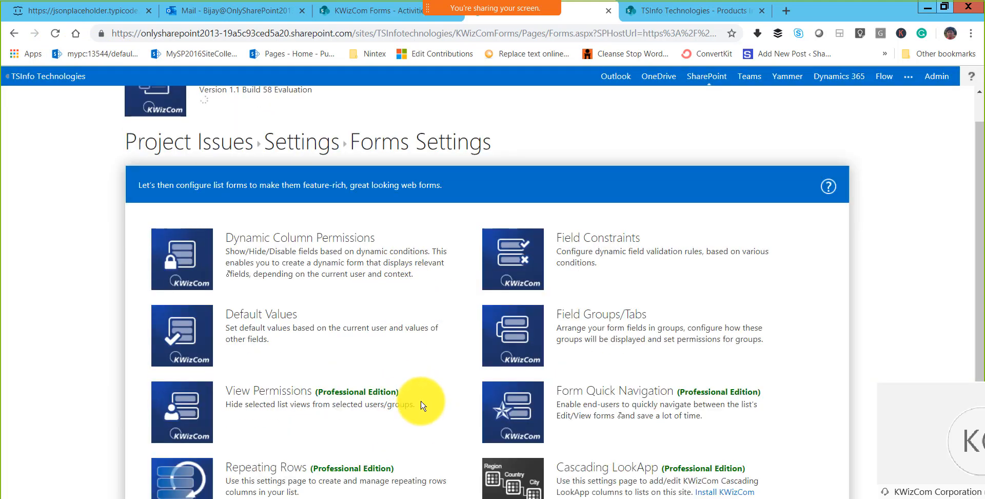
scroll(436, 400, down, 5)
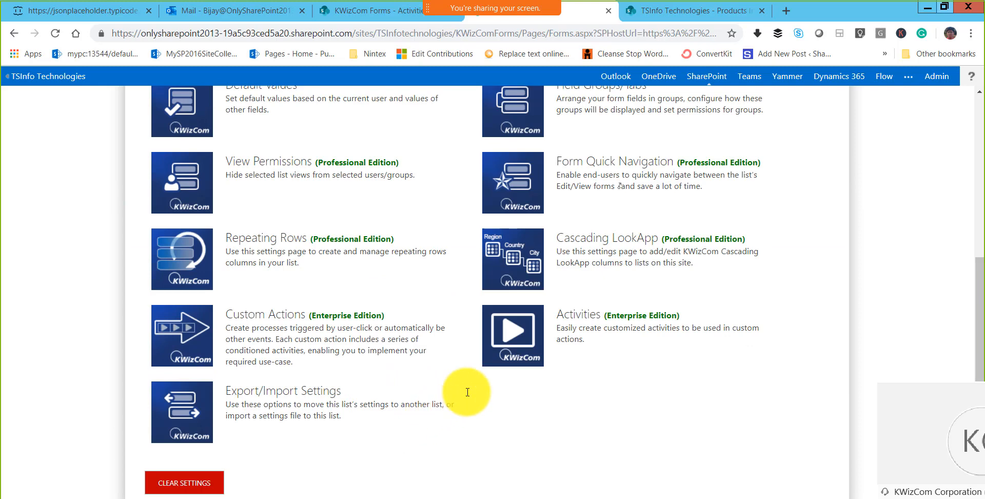
click(517, 332)
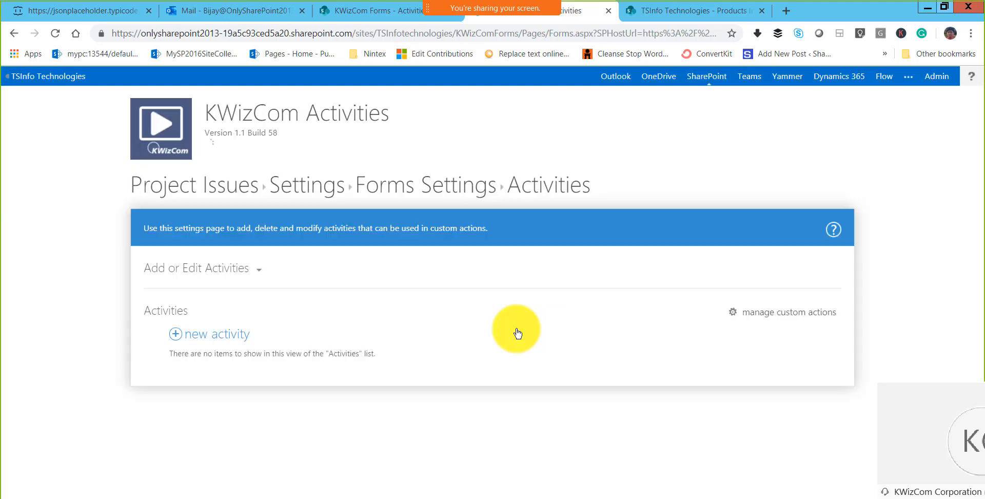
Start a new activity for the Project Issues list and set its activity type to Update Item
click(219, 336)
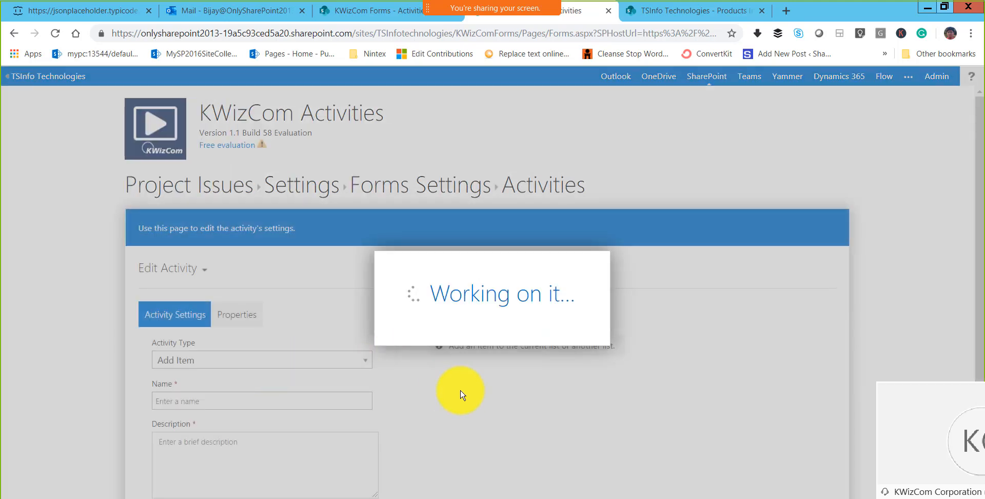
scroll(354, 367, down, 2)
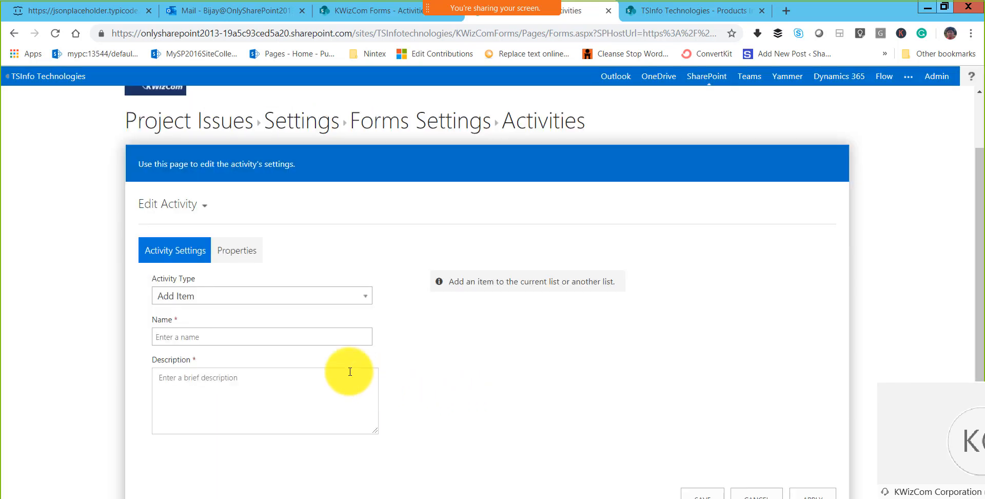
click(240, 285)
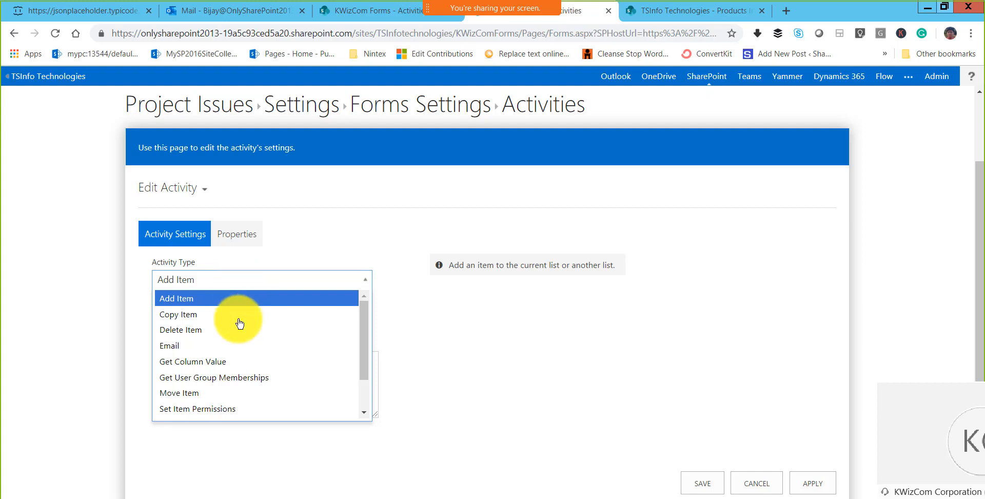
click(263, 286)
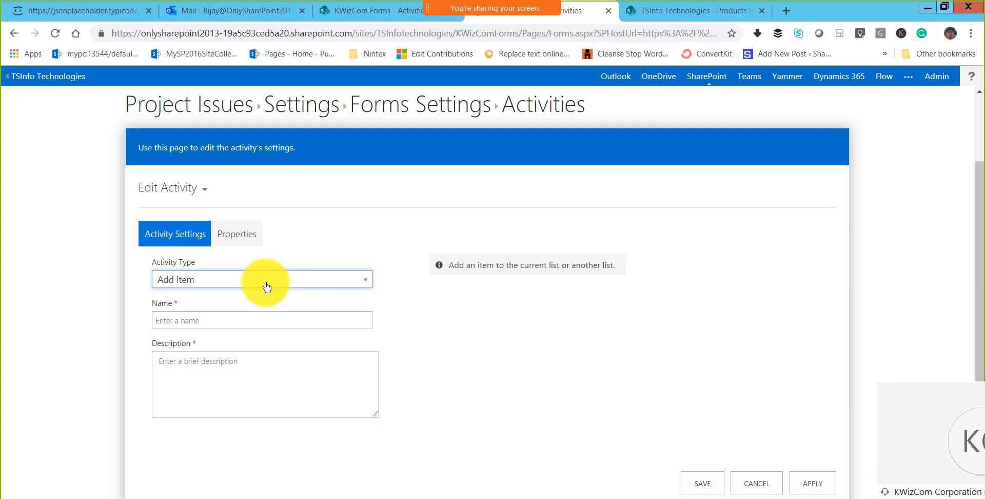
click(264, 286)
scroll(231, 349, down, 2)
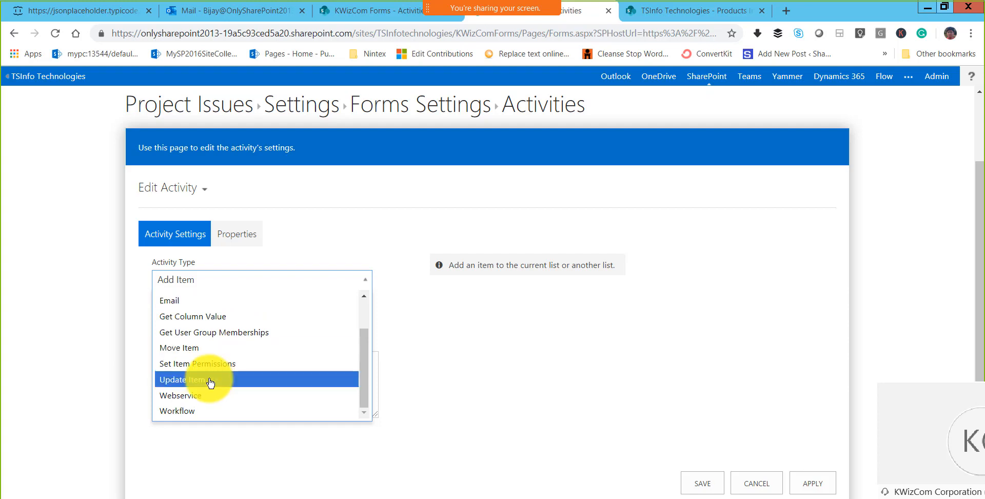
click(209, 379)
Enter "Update assign to me" as both the name and the description of the Update Item activity
click(259, 323)
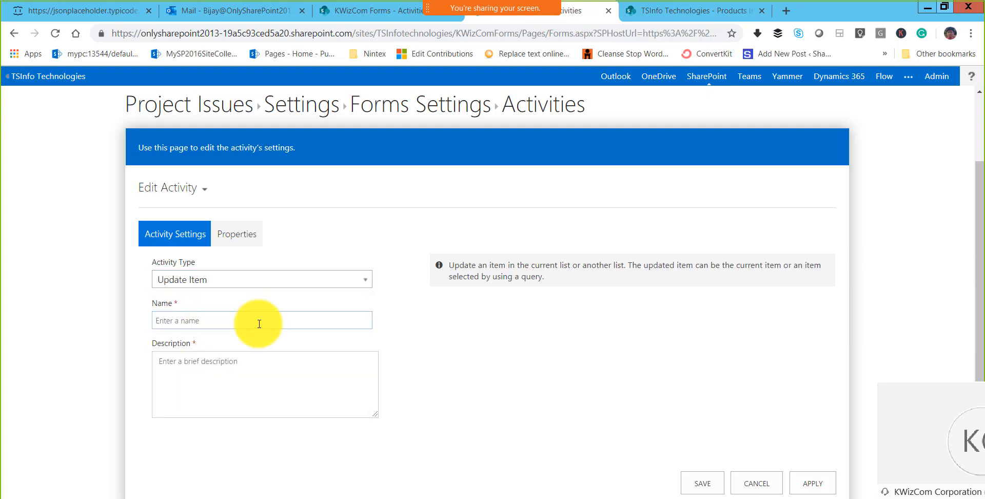
text(As)
key(BackSpace)
key(BackSpace)
text(U)
key(ctrl+a)
key(ctrl+c)
click(242, 379)
key(ctrl+v)
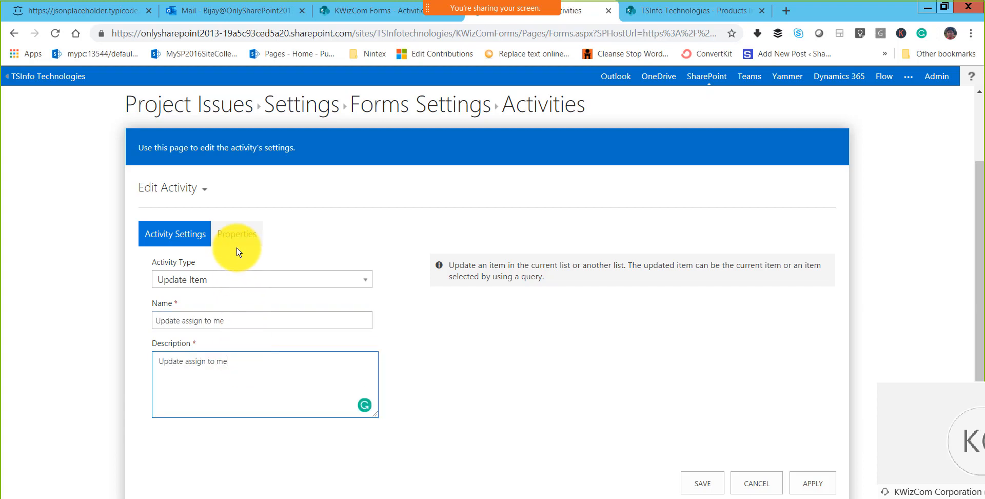
Configure the activity to update the current item's Issue Assigned To field to [Me], and save it
click(235, 246)
click(233, 285)
click(175, 293)
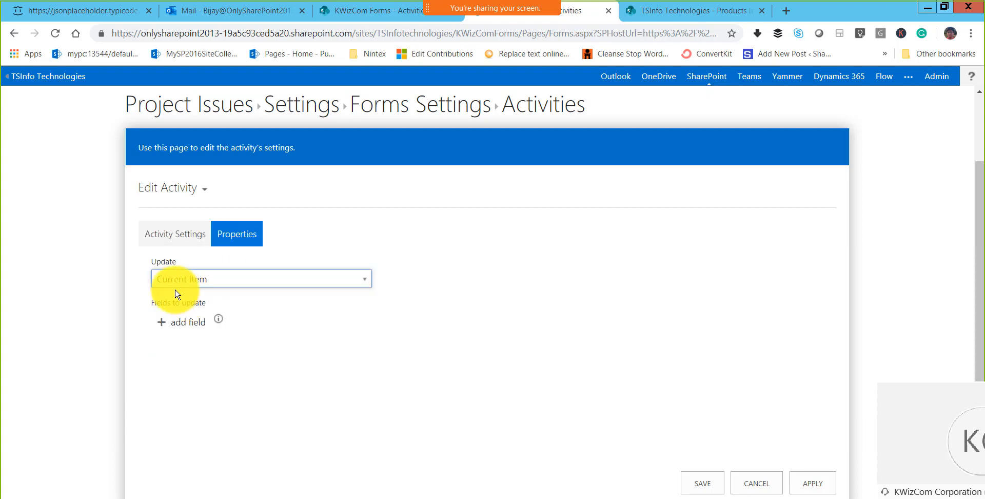
click(202, 322)
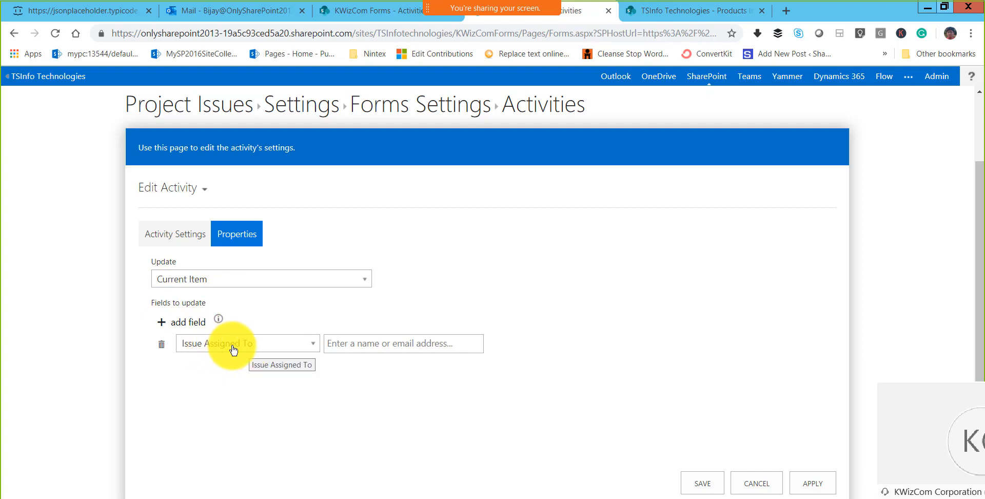
click(375, 341)
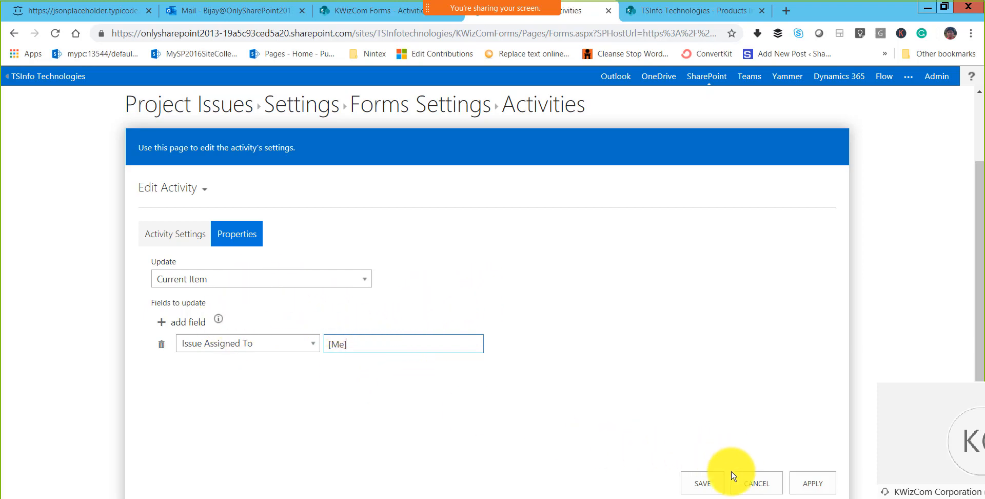
click(690, 482)
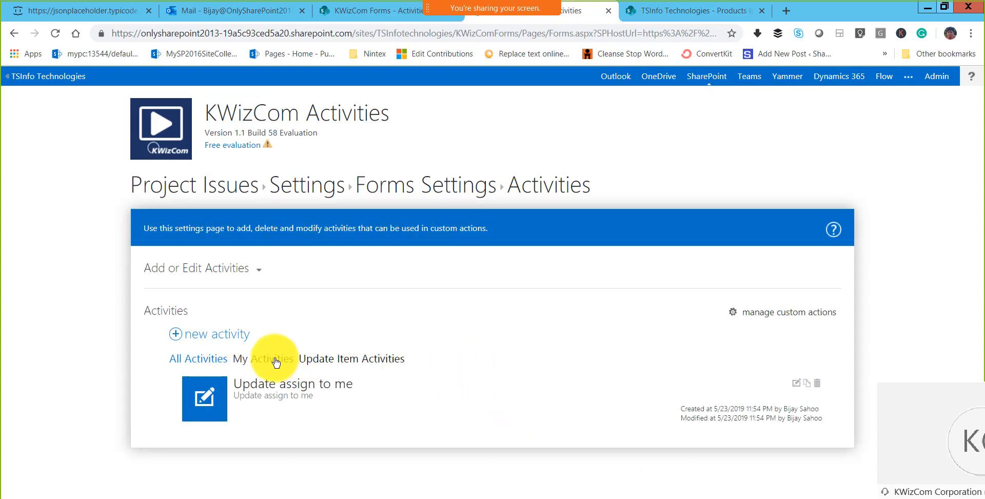
Edit the "Update assign to me" activity to also set the Project Issues Status field to InProgress, and save it
click(797, 384)
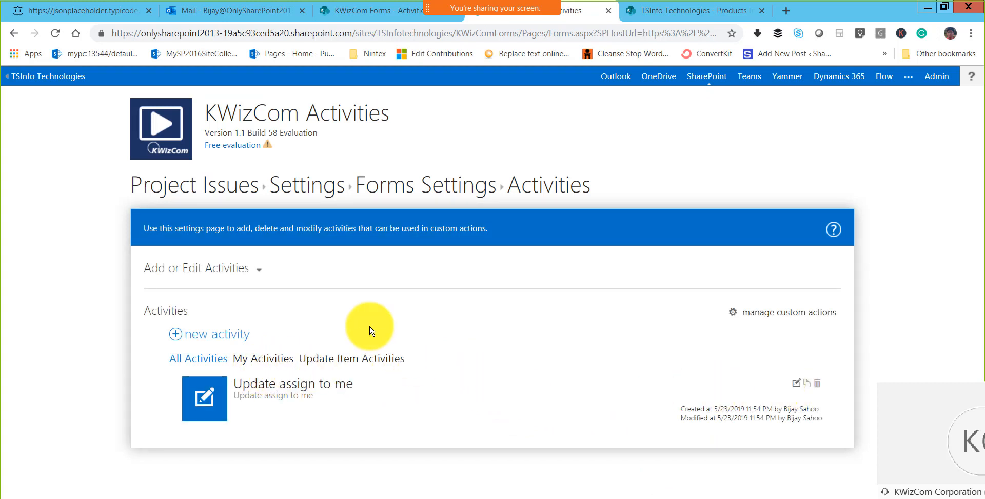
click(237, 317)
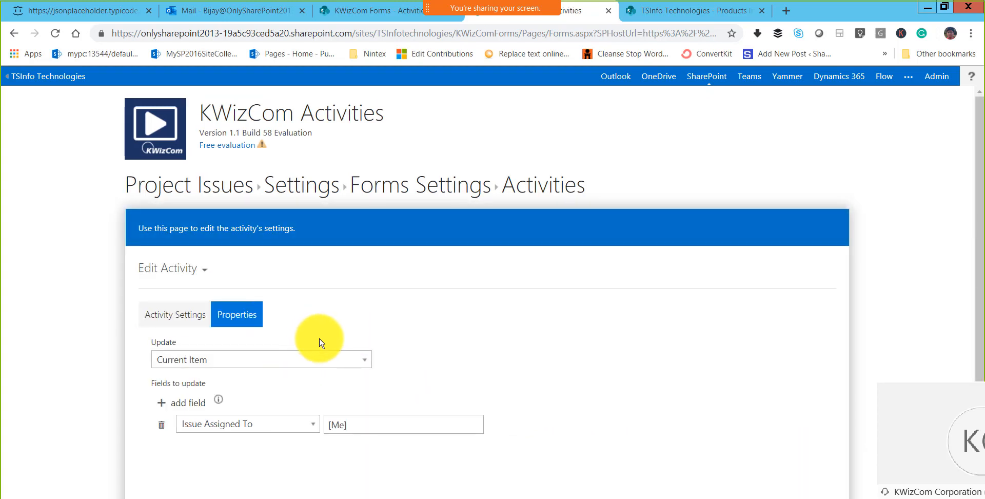
scroll(287, 339, down, 2)
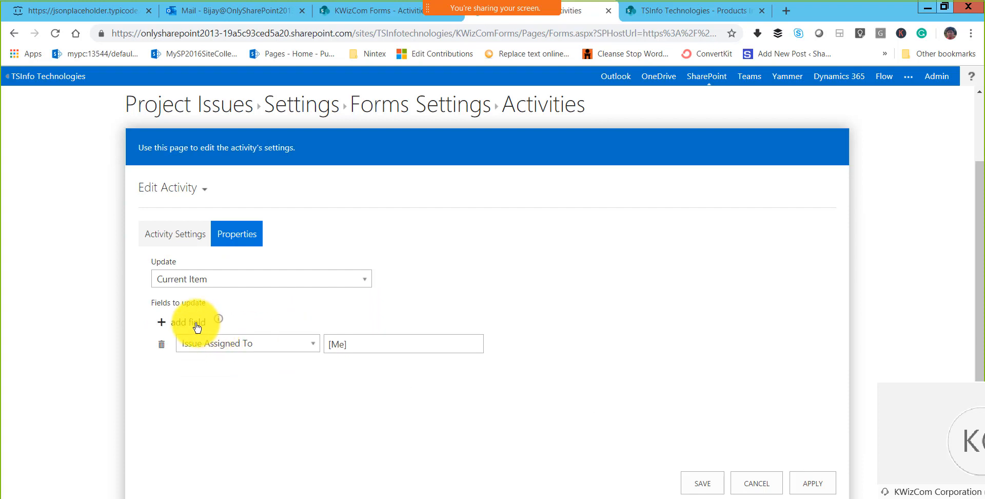
click(197, 327)
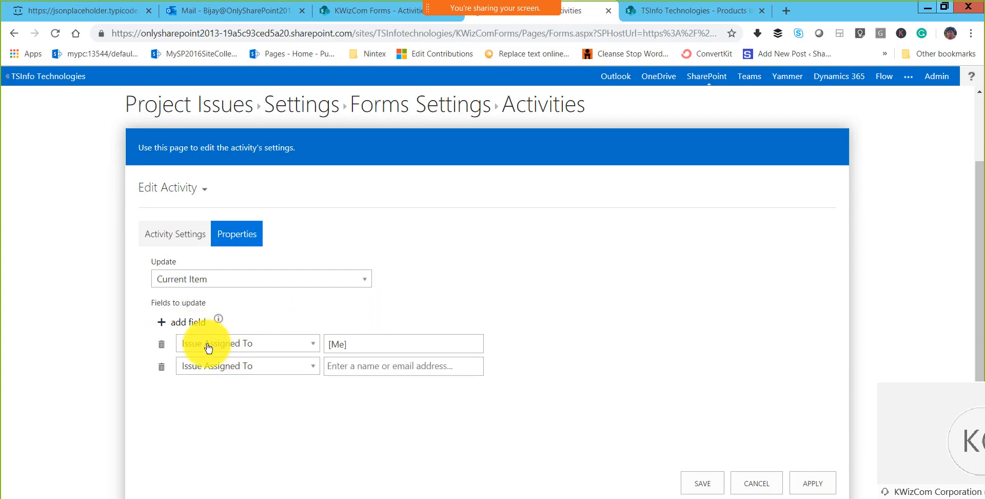
click(253, 374)
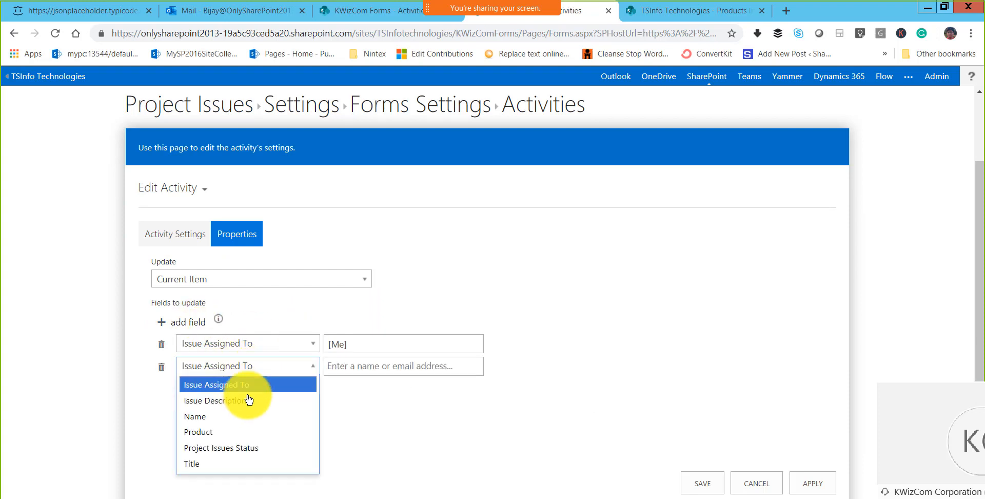
click(259, 447)
click(360, 371)
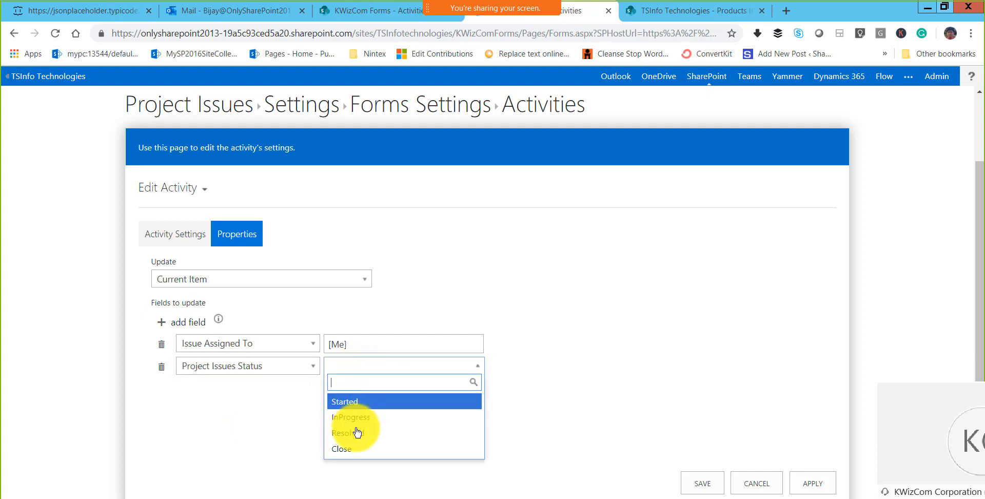
click(354, 429)
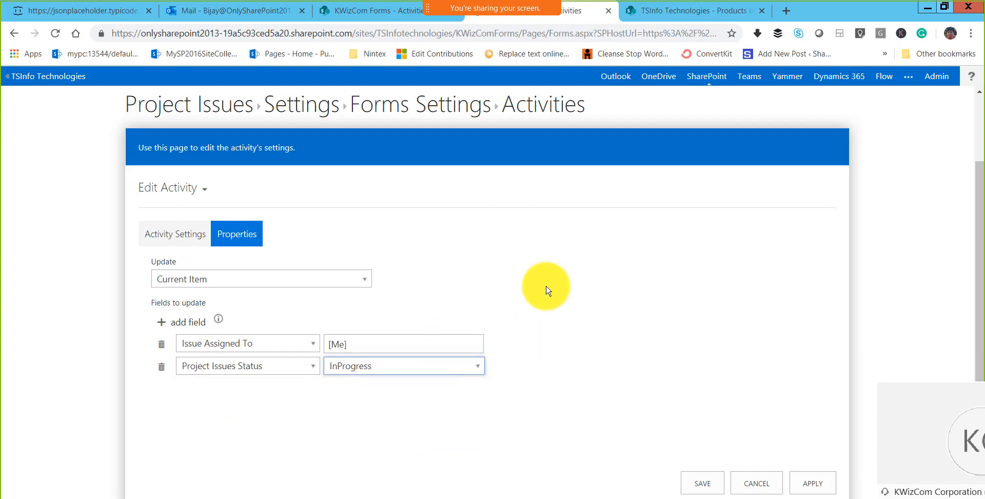
click(705, 484)
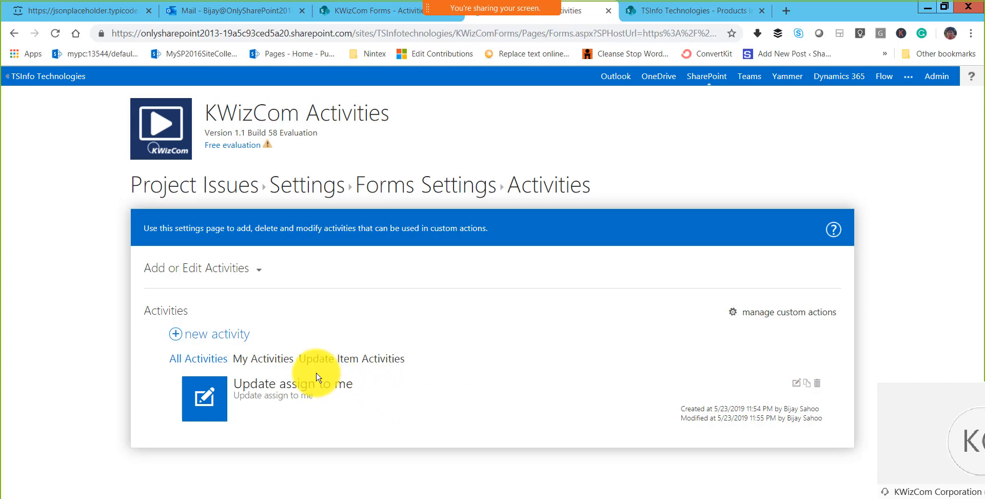
Start another new activity for the Project Issues list and set its activity type to Update Item
click(216, 336)
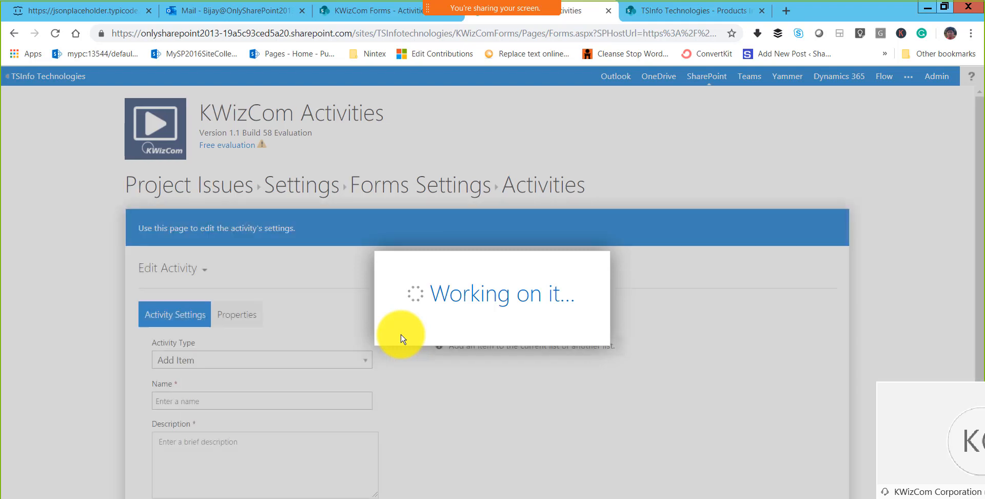
scroll(265, 294, down, 2)
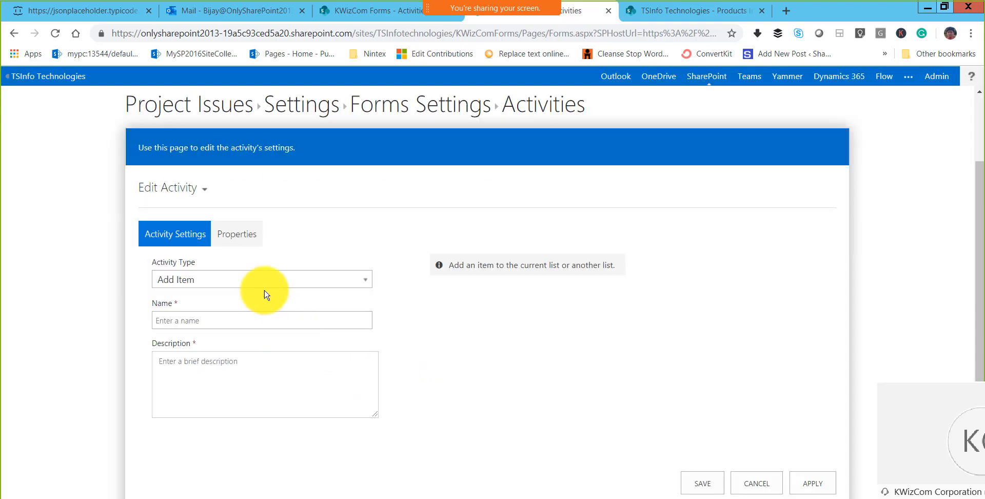
click(262, 280)
scroll(238, 362, down, 1)
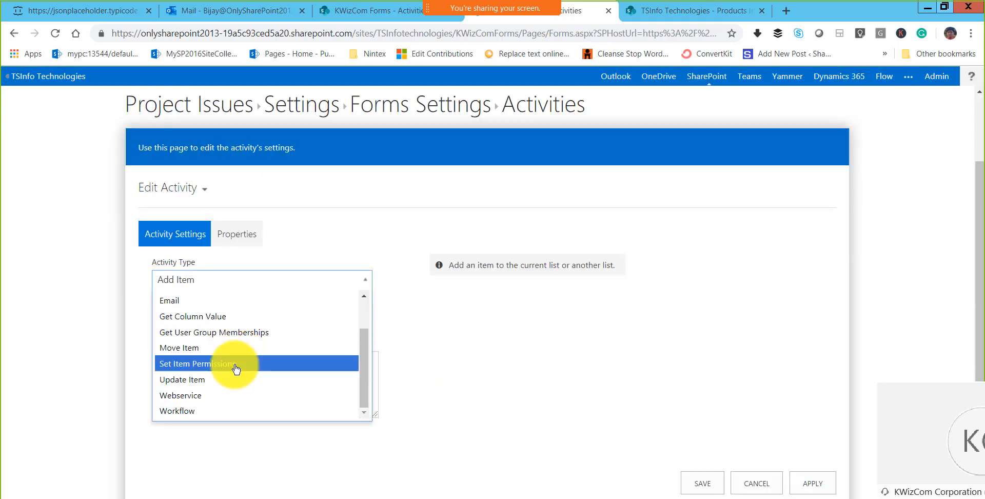
click(226, 379)
Enter "Close Issues" as both the name and the description of the new Update Item activity
click(223, 319)
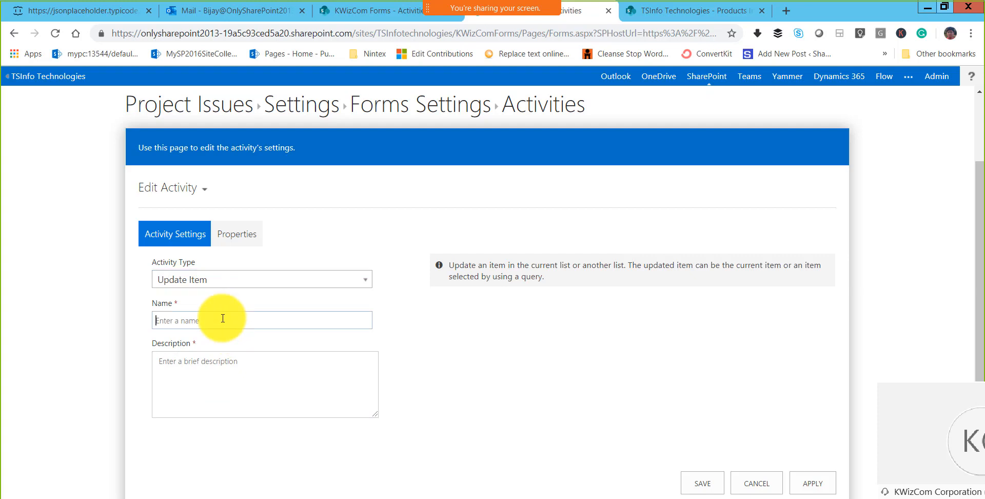
text(Close Issues)
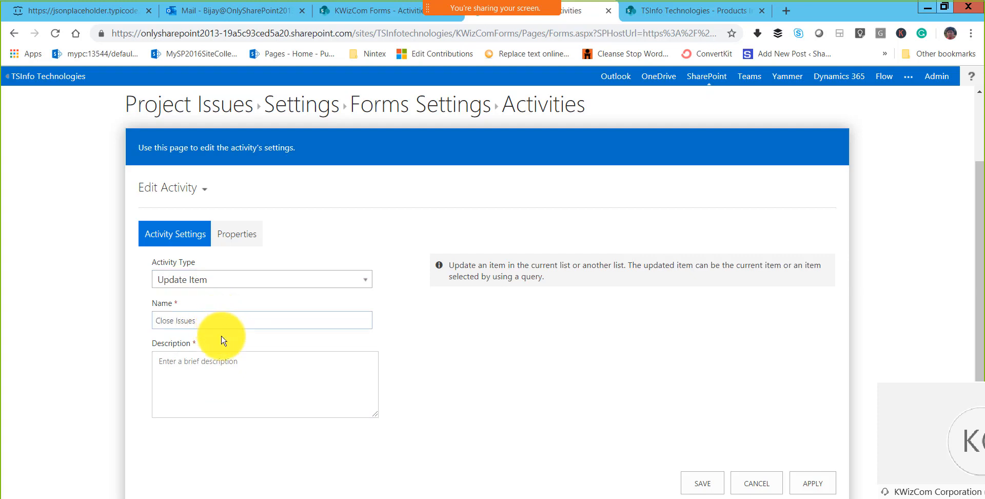
drag(211, 319, 149, 319)
key(ctrl+c)
click(275, 366)
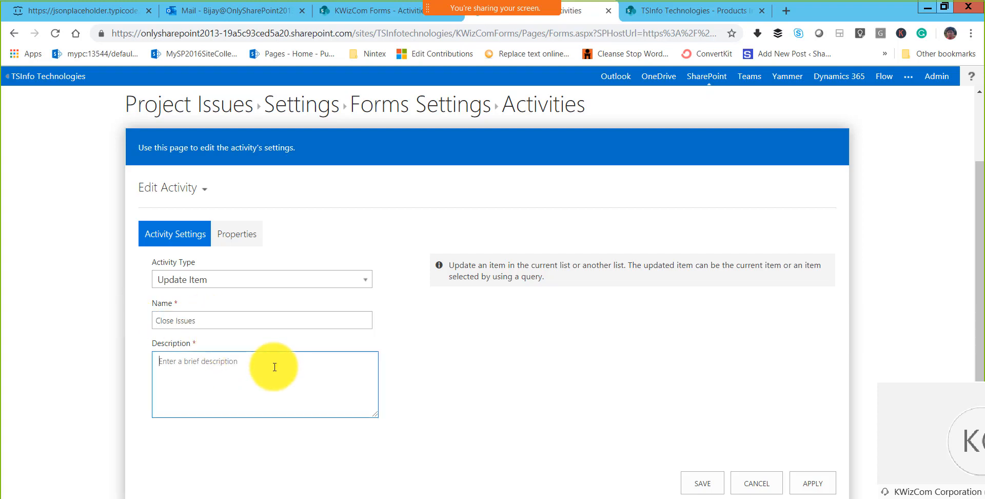
key(ctrl+v)
Configure the activity to update the current item's Project Issues Status field to Close, and save it
click(241, 232)
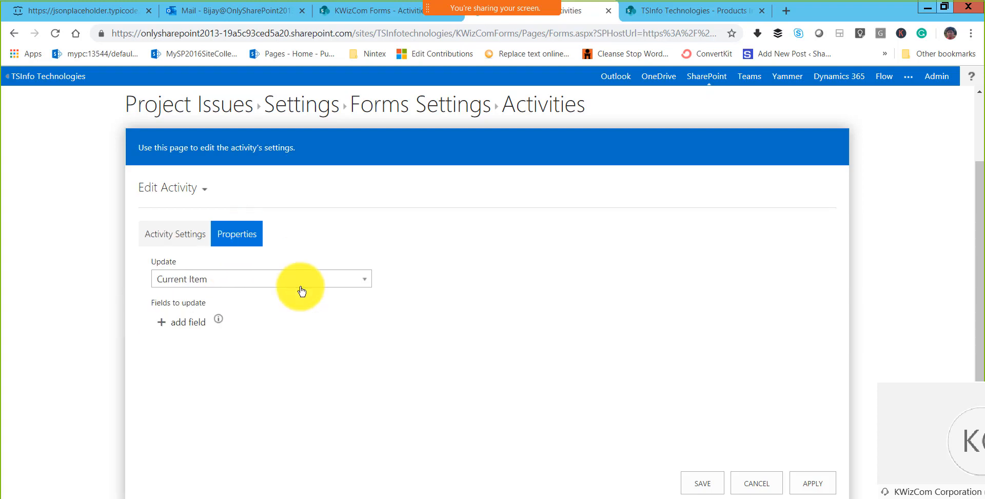
click(185, 322)
click(232, 344)
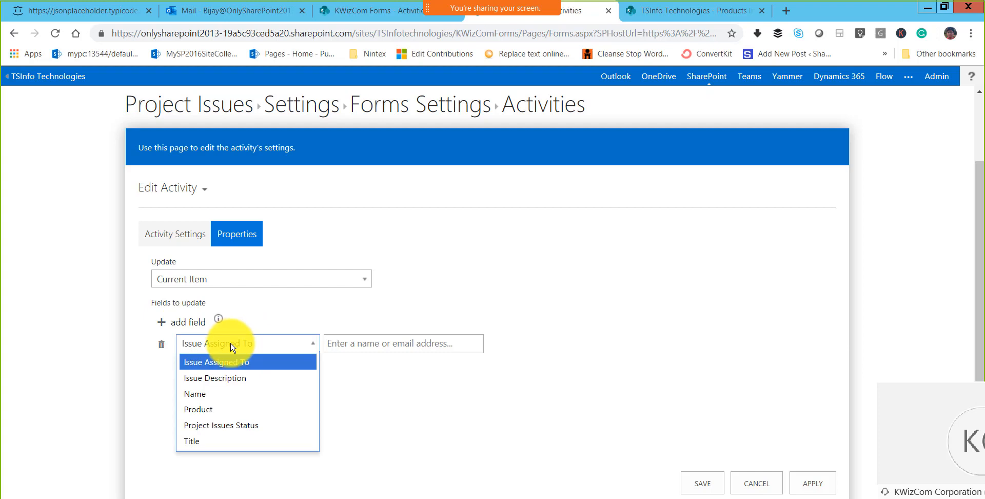
click(233, 423)
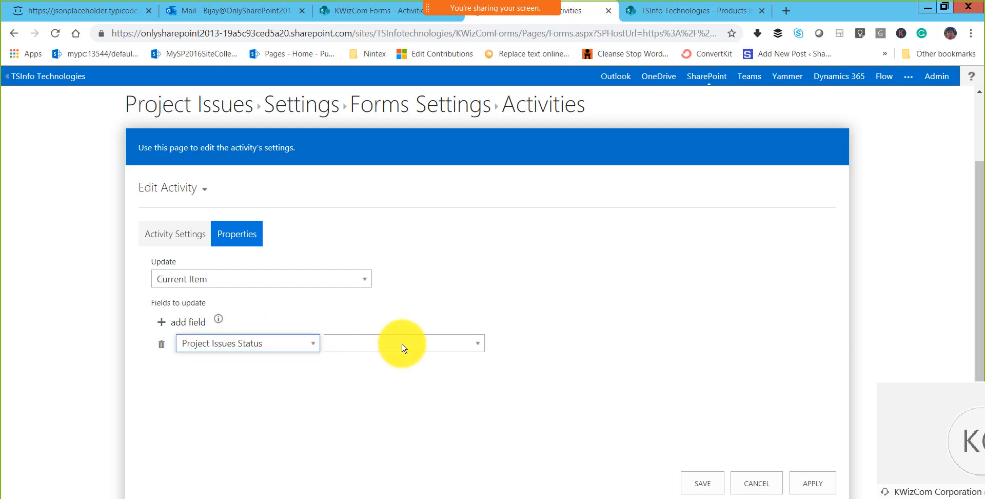
click(404, 347)
click(359, 426)
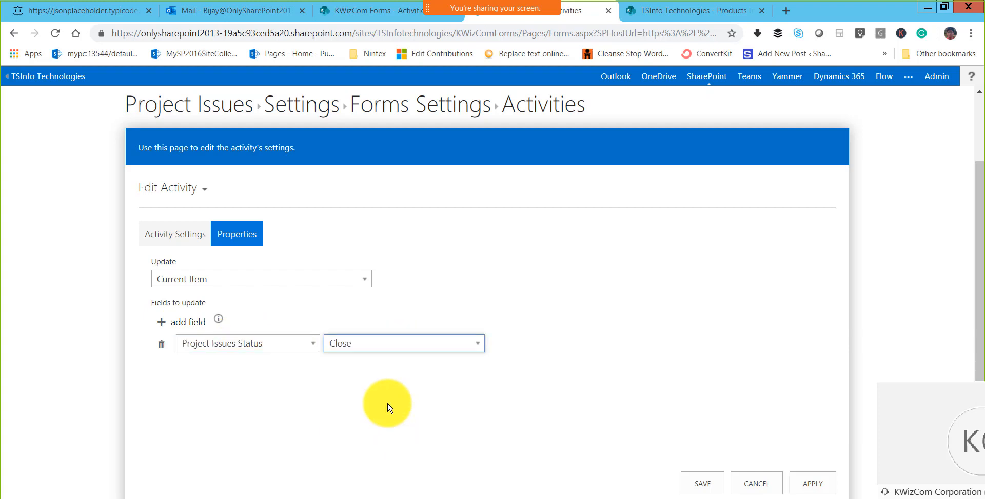
click(700, 483)
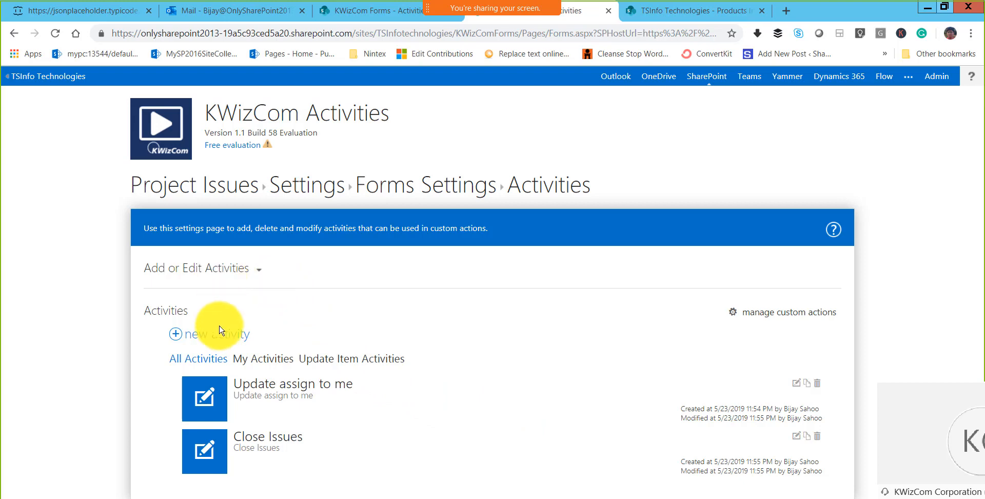
Start a new Project Issues activity and set its activity type to Email
click(244, 335)
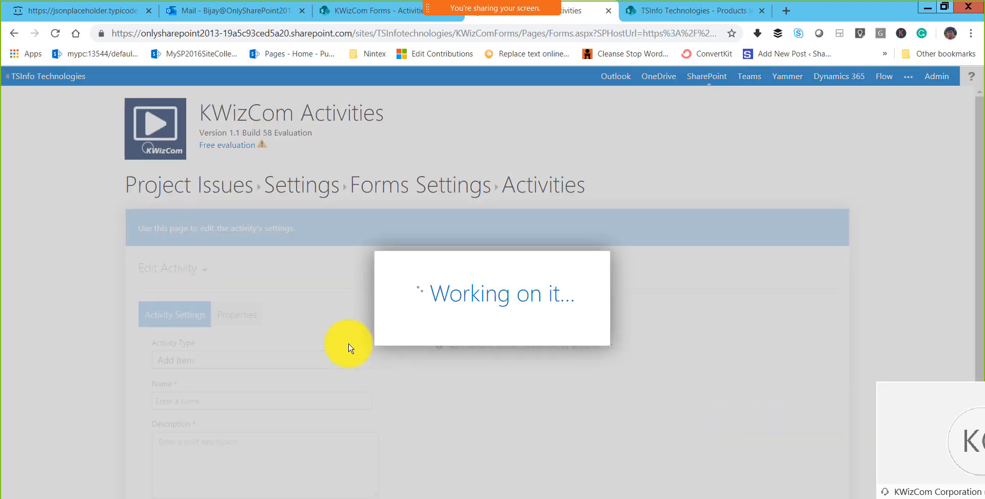
scroll(312, 325, down, 3)
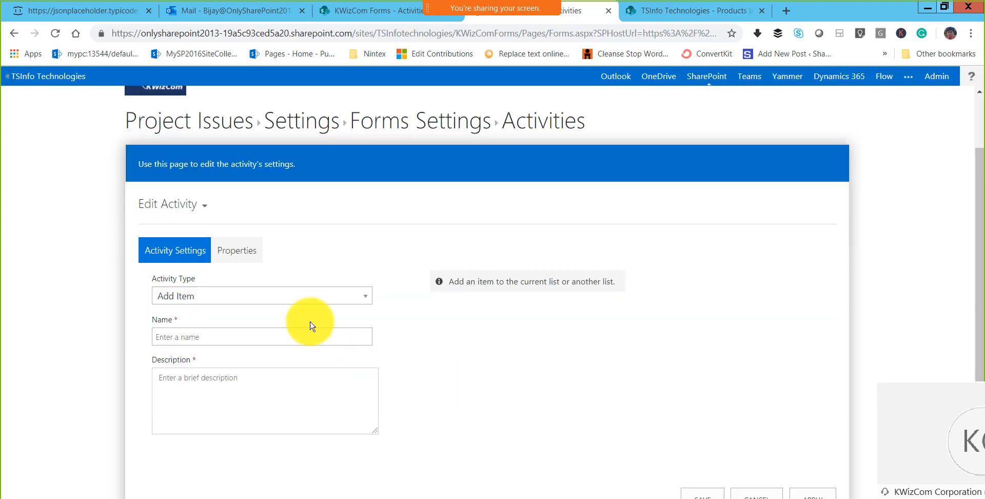
click(268, 279)
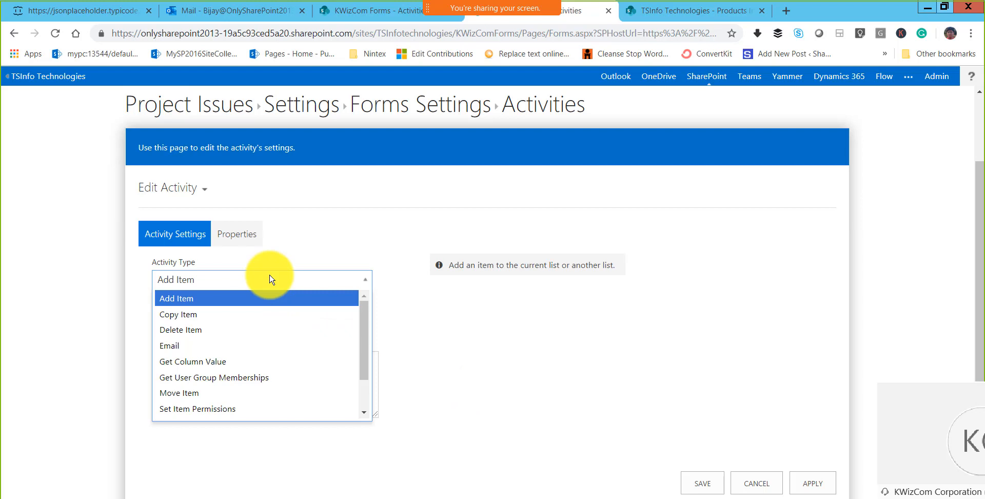
click(252, 362)
click(244, 280)
click(235, 349)
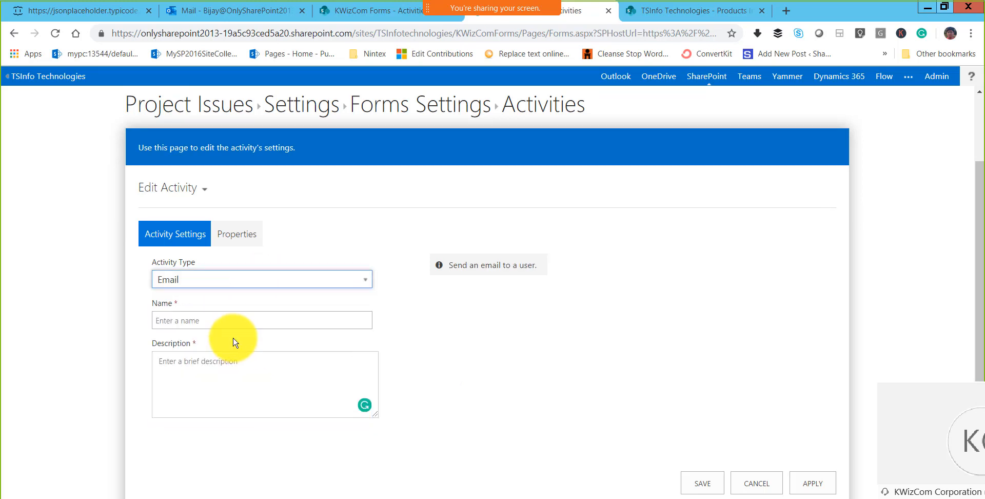
Enter "Send Email Acknoledgement" as both the name and the description of the Email activity
click(268, 324)
text(S)
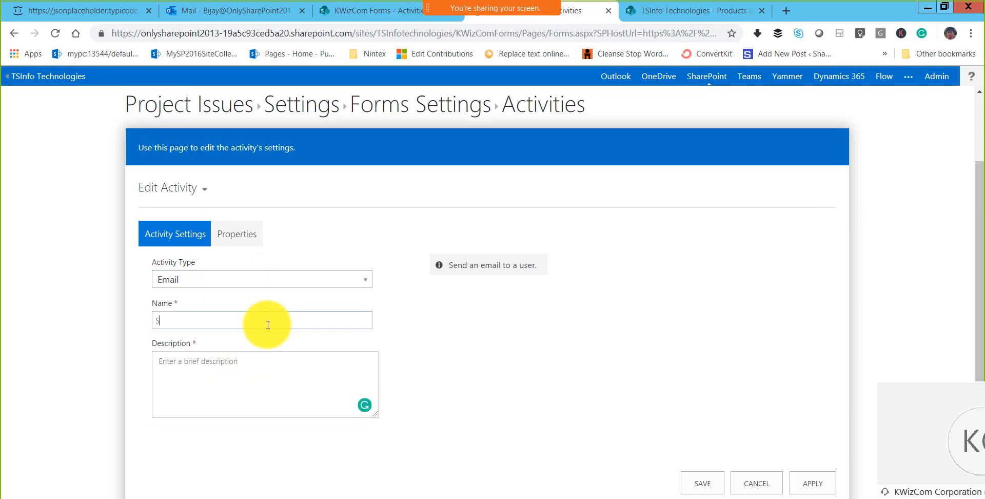
text(end Email Acknoledgement)
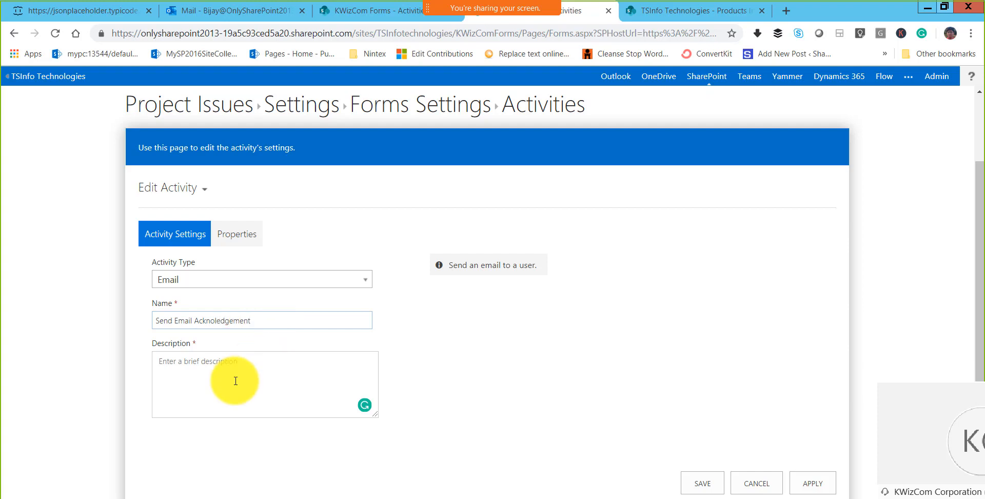
click(234, 380)
triple_click(157, 320)
key(ctrl+c)
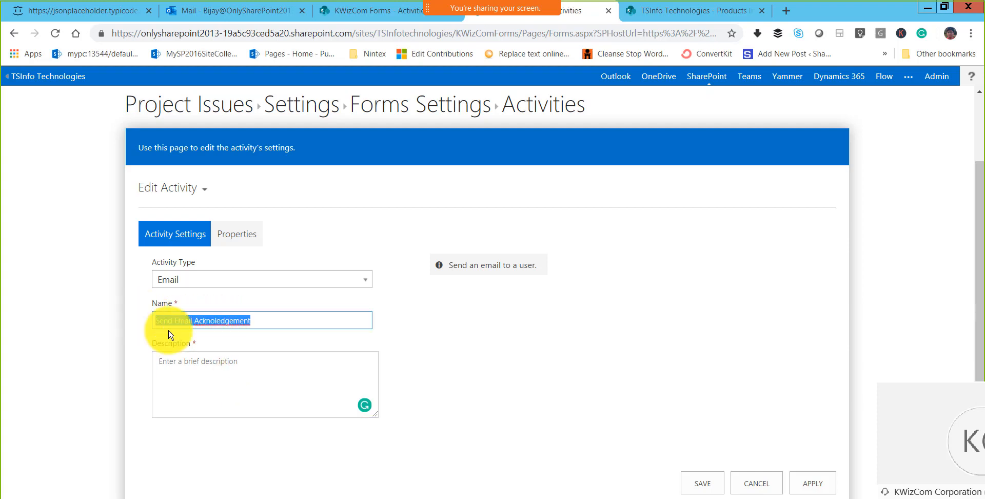
click(248, 362)
key(ctrl+v)
Set the recipients in the Email activity's properties to [Created By]
click(236, 235)
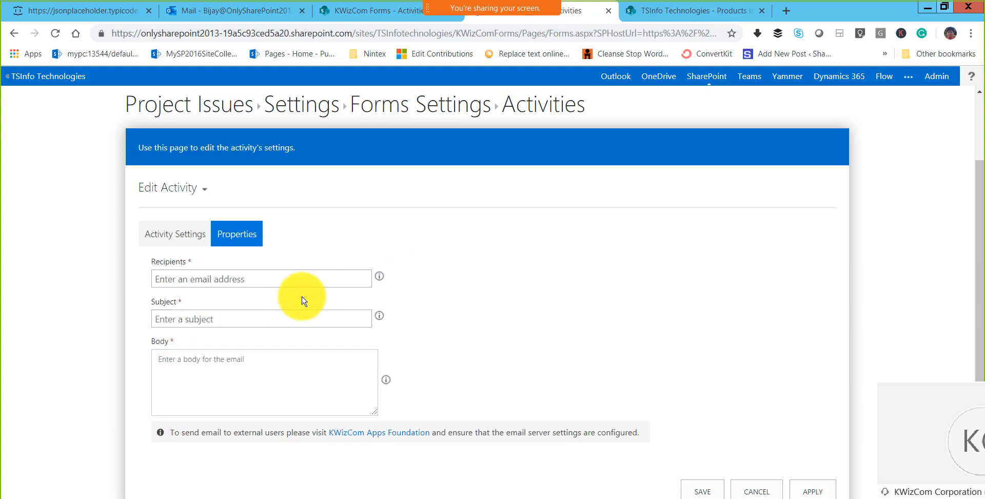
click(249, 282)
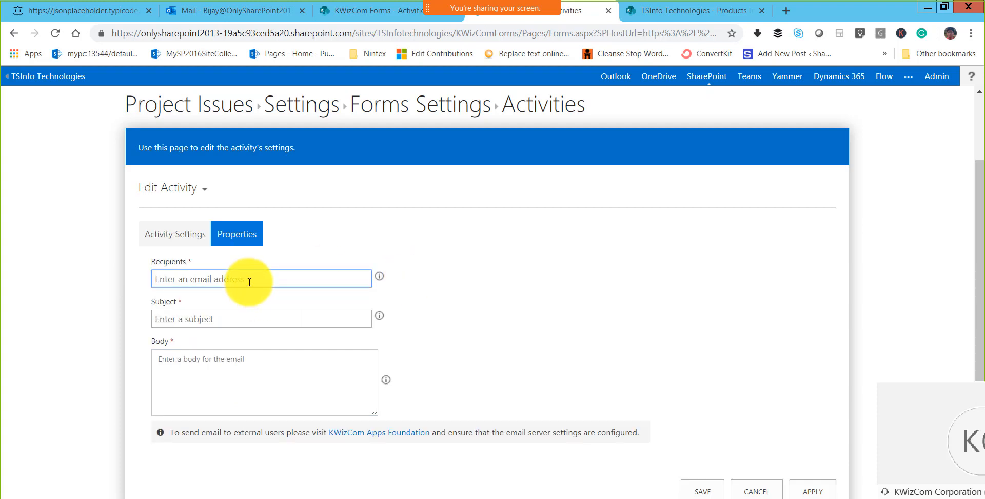
text([)
key(BackSpace)
text([Created By)
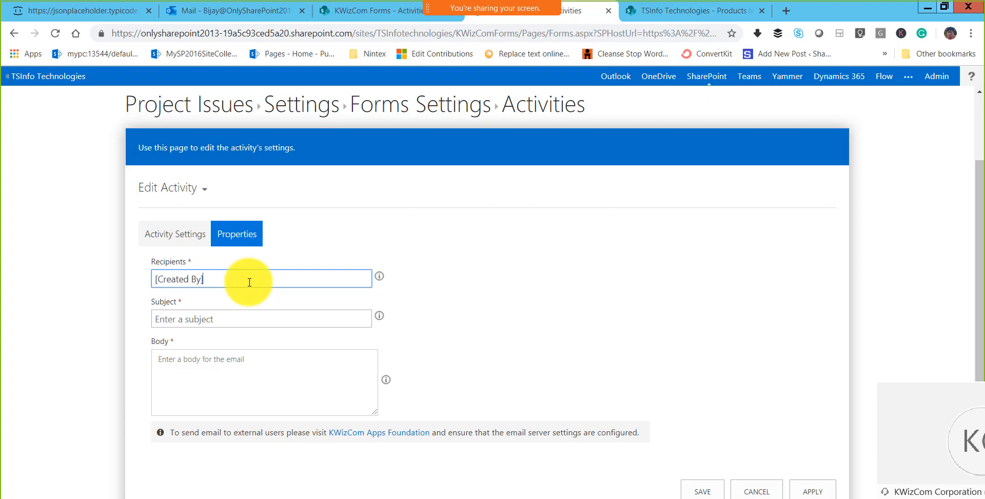
Enter "The issue is acknowledge and inprogress" as the subject of the email
click(228, 322)
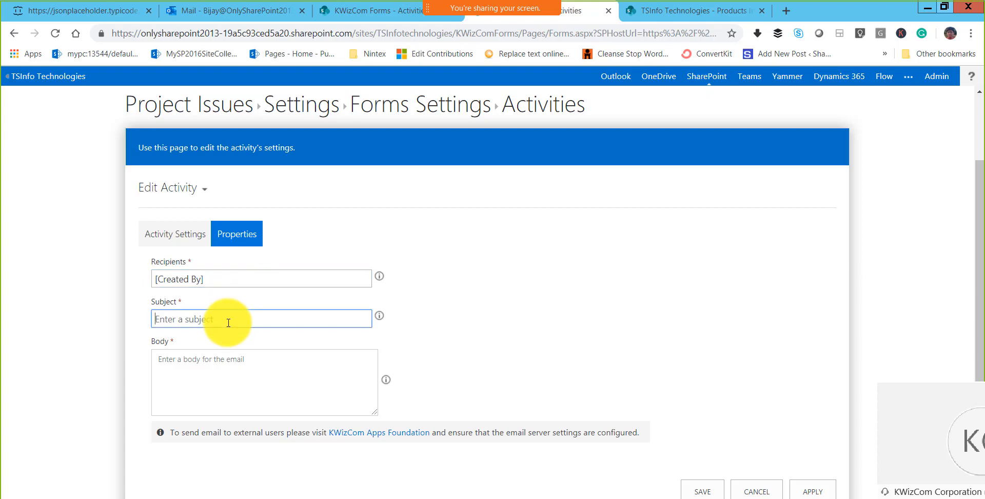
text(The is)
text(sue )
text(is ackn)
text(owled)
text(h)
text(e ad i)
key(BackSpace)
key(BackSpace)
key(BackSpace)
text(nd inprogress)
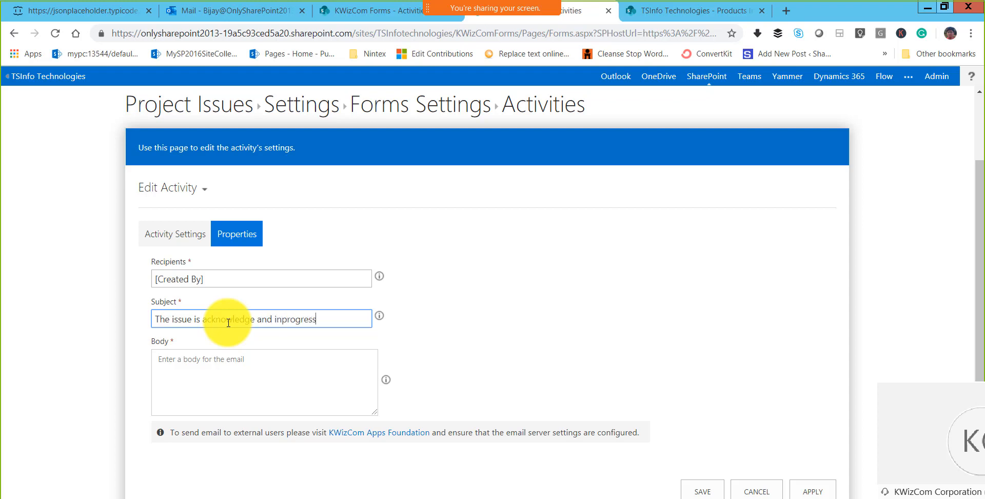
Copy the subject text into the email body and save the Email activity
key(ctrl+a)
key(ctrl+c)
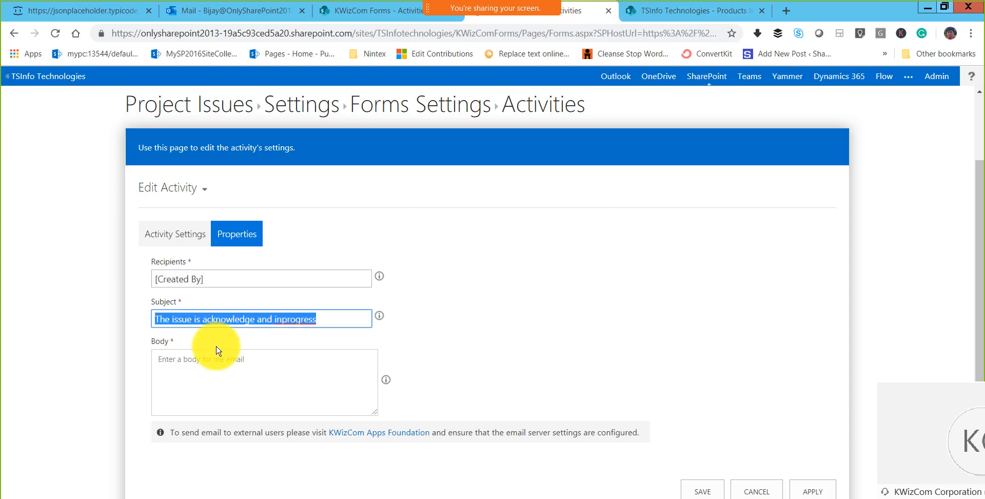
click(231, 354)
key(ctrl+v)
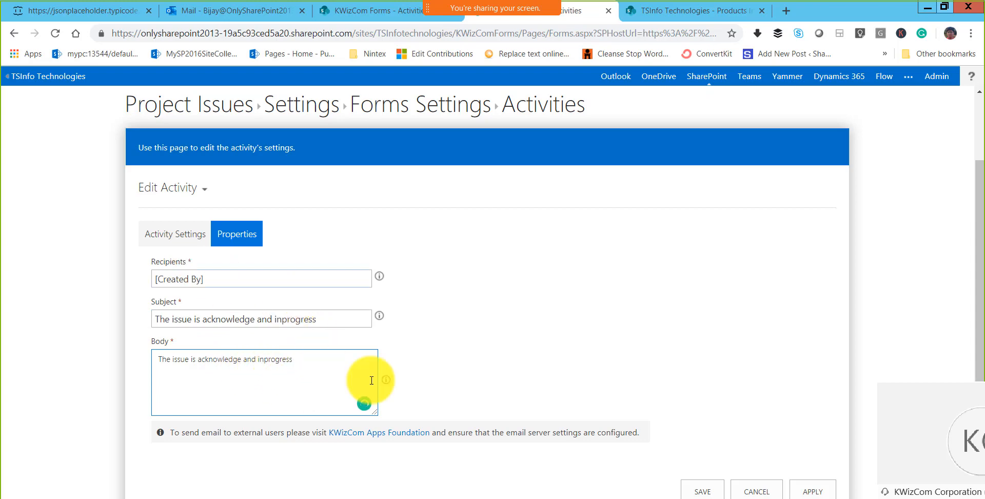
click(703, 491)
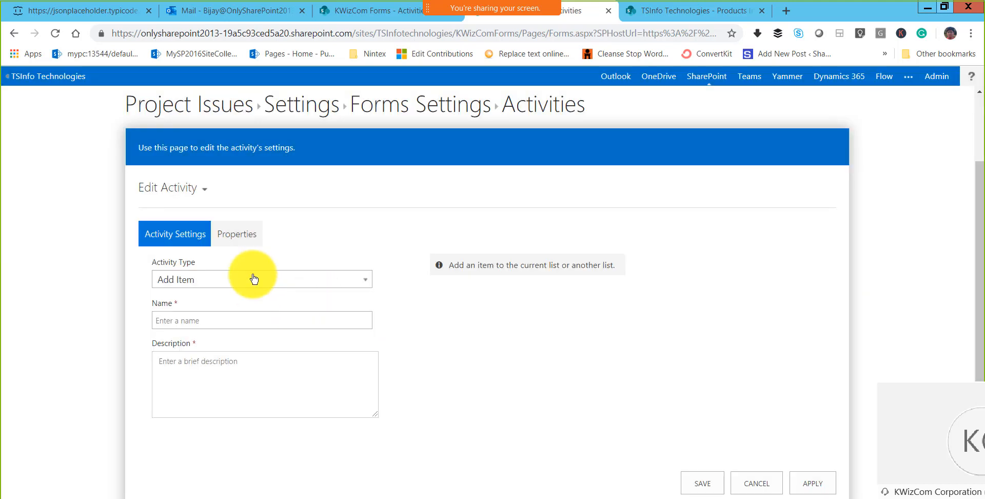
Set the new activity's type to Email and enter "Close Issue Email" as both its name and description
click(254, 278)
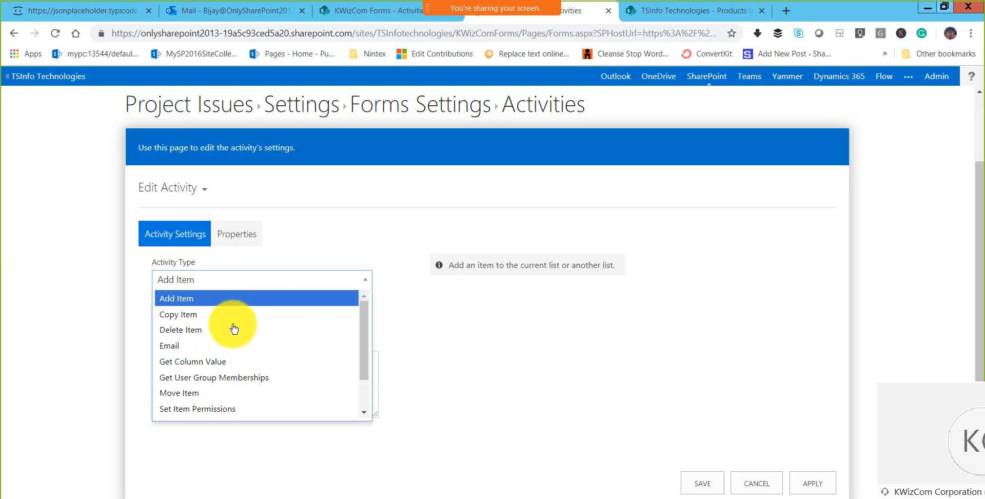
click(232, 343)
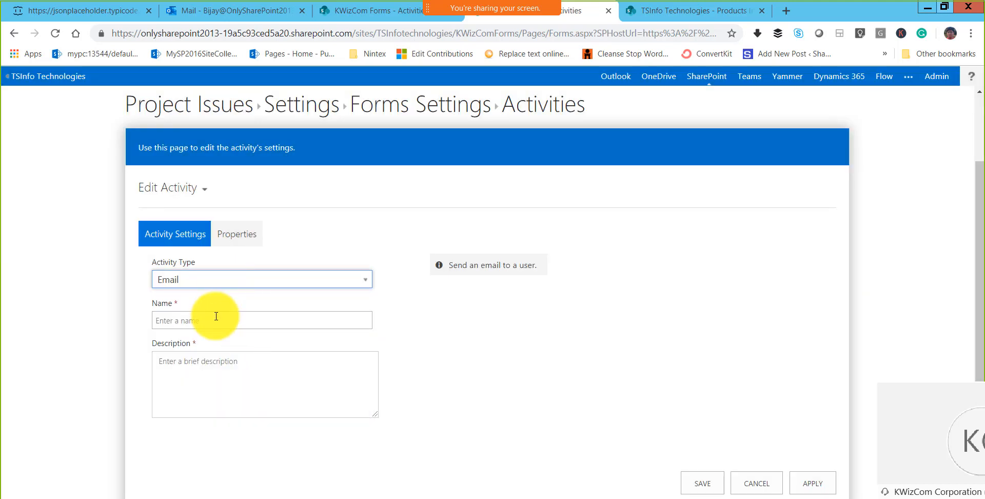
click(214, 321)
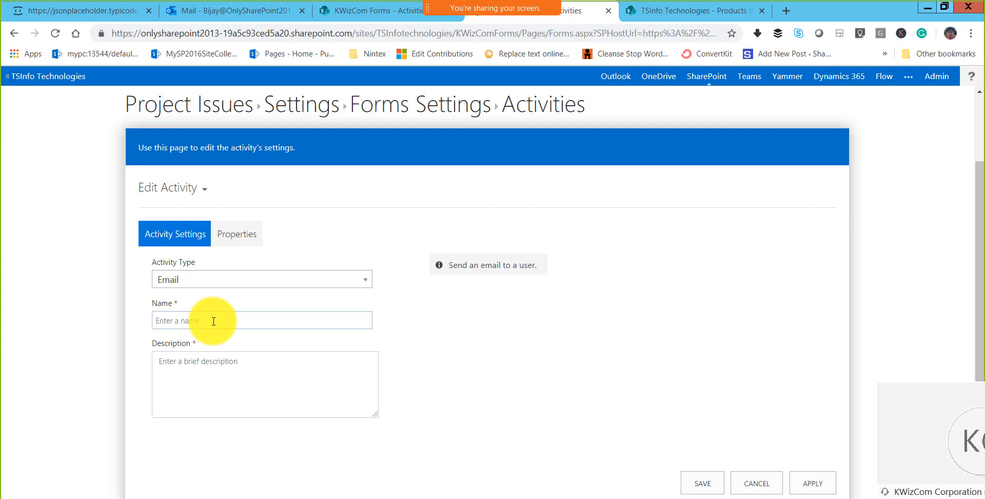
text(C)
key(BackSpace)
text(Close Issue Email)
key(ctrl+a)
key(ctrl+c)
click(220, 363)
key(ctrl+v)
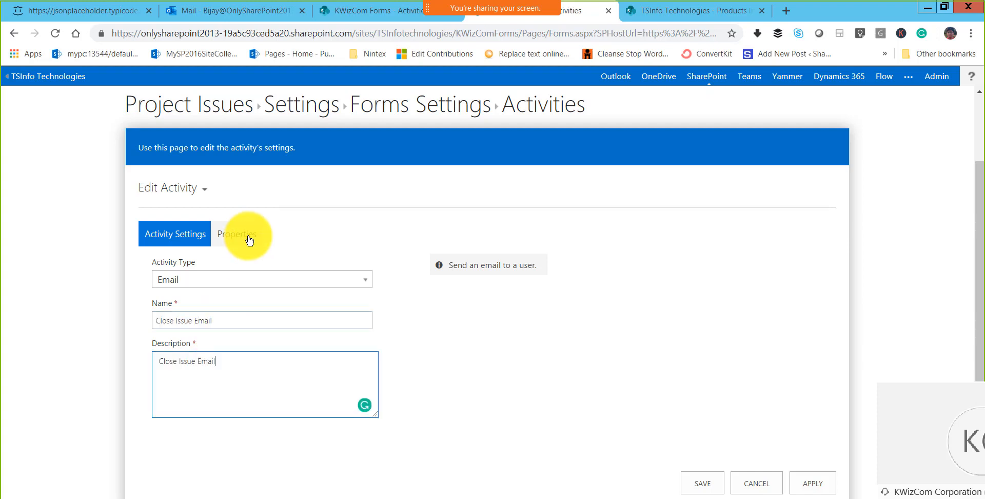
In the activity's properties, set the recipients to [Created By] and the subject to "Your issue has been closed [Title]"
click(227, 281)
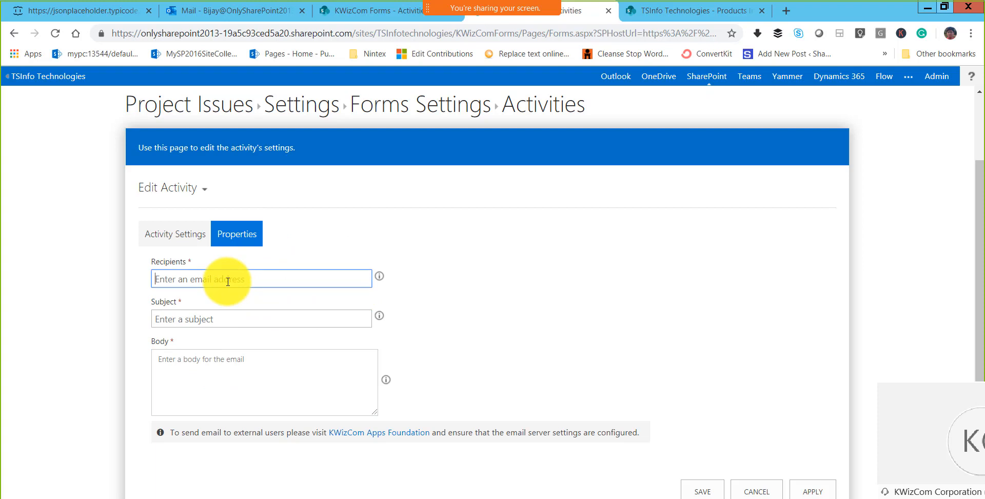
text([Created By])
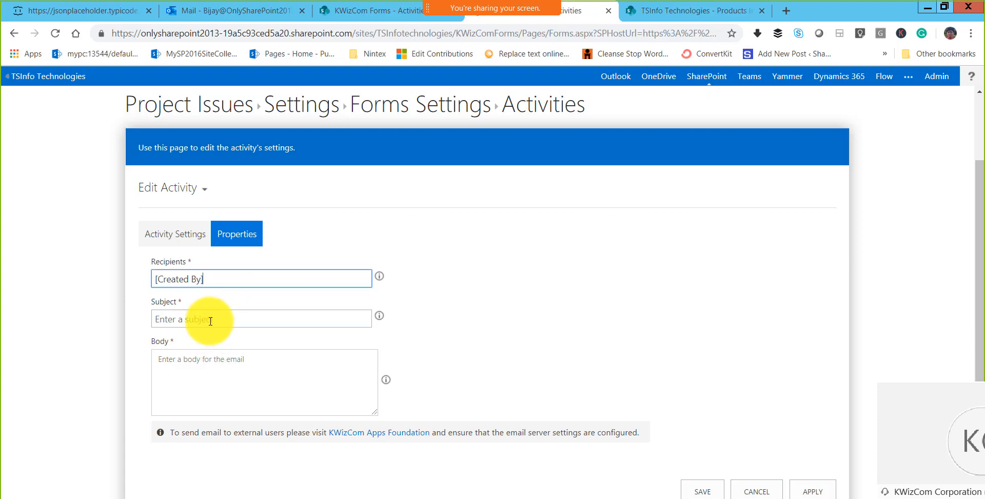
click(206, 321)
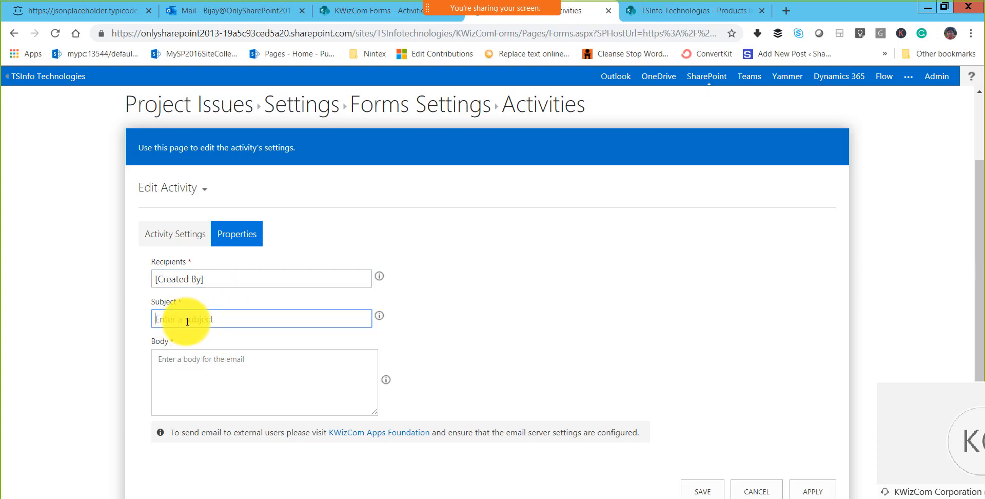
text(Th)
key(BackSpace)
text(our issue has been closed)
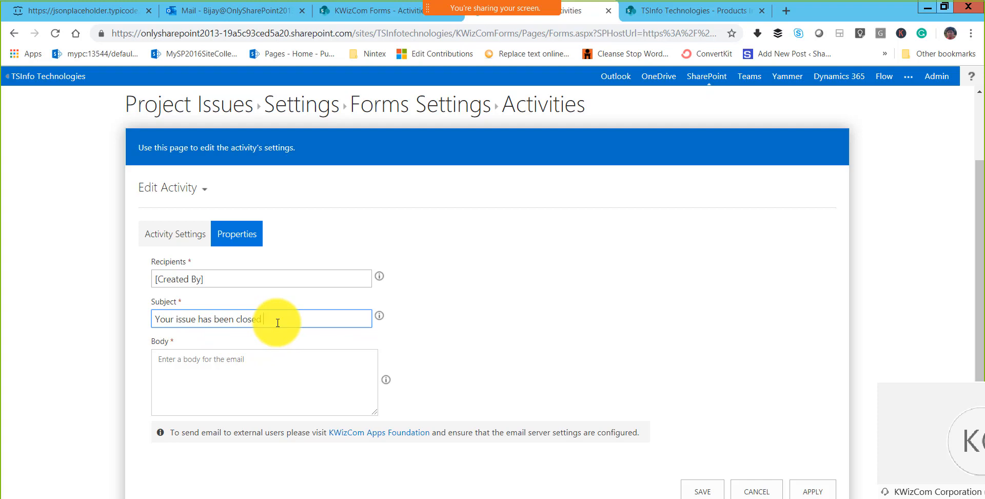
text([Title)
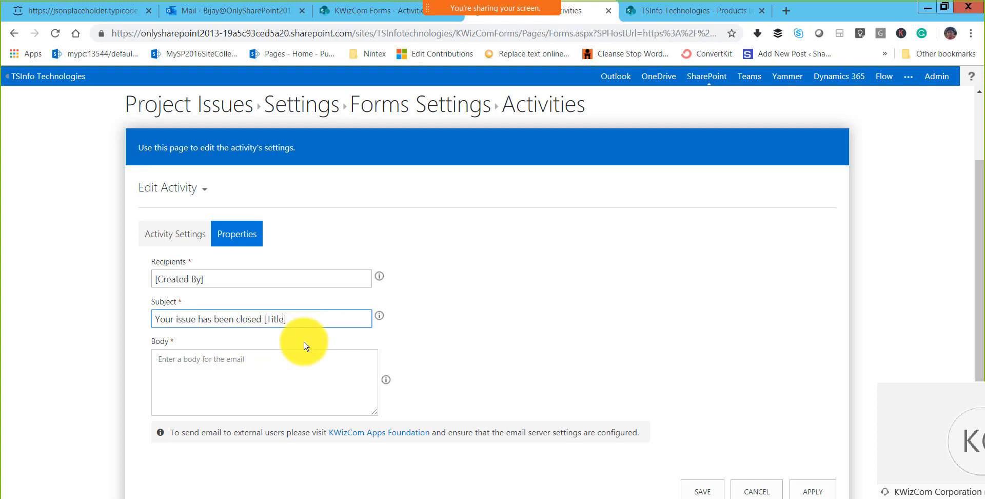
Copy the closing email's subject text into its body and save the activity
drag(303, 321, 128, 324)
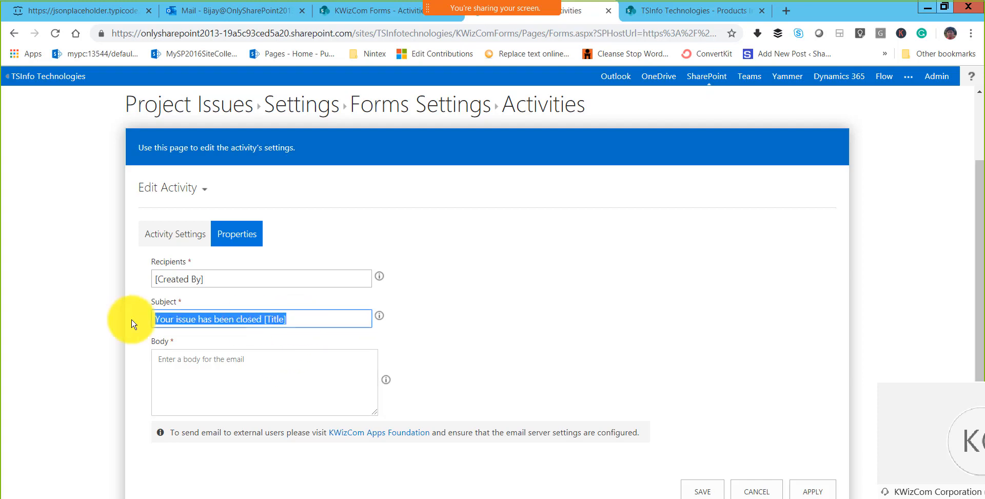
click(177, 375)
key(ctrl+v)
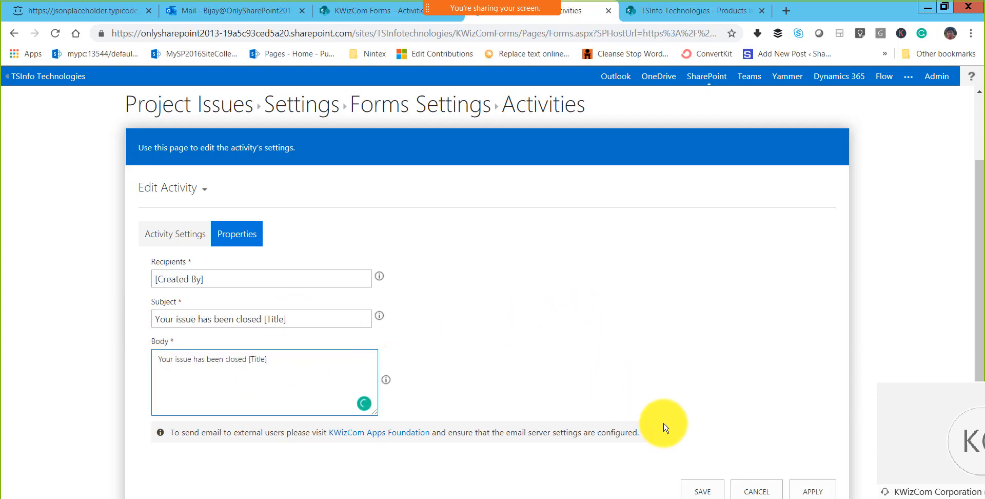
click(698, 488)
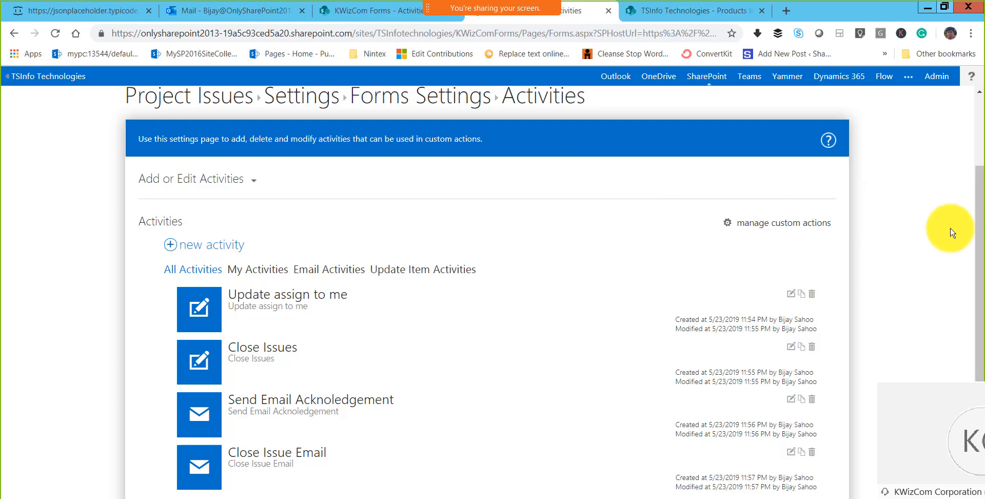
Go to the custom actions of Project Issues and start a new custom action of type Ribbon Button Action
click(794, 224)
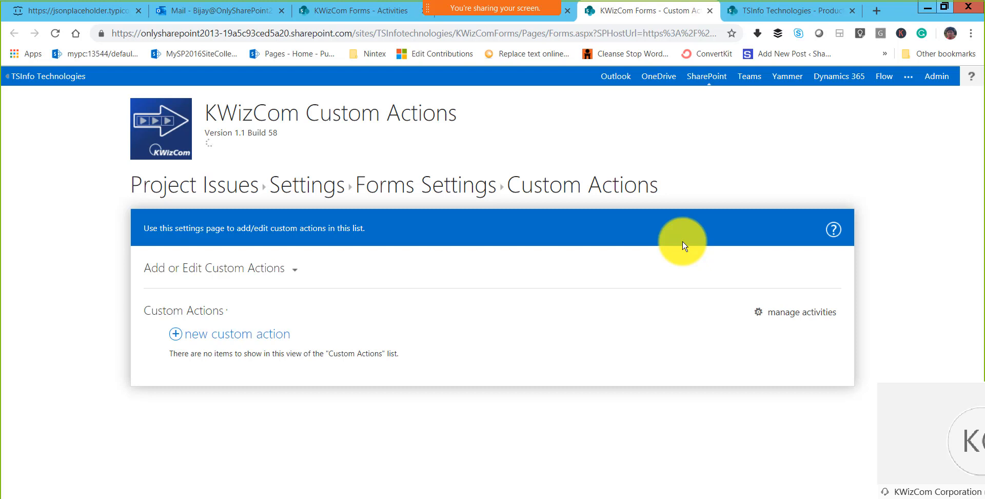
click(268, 334)
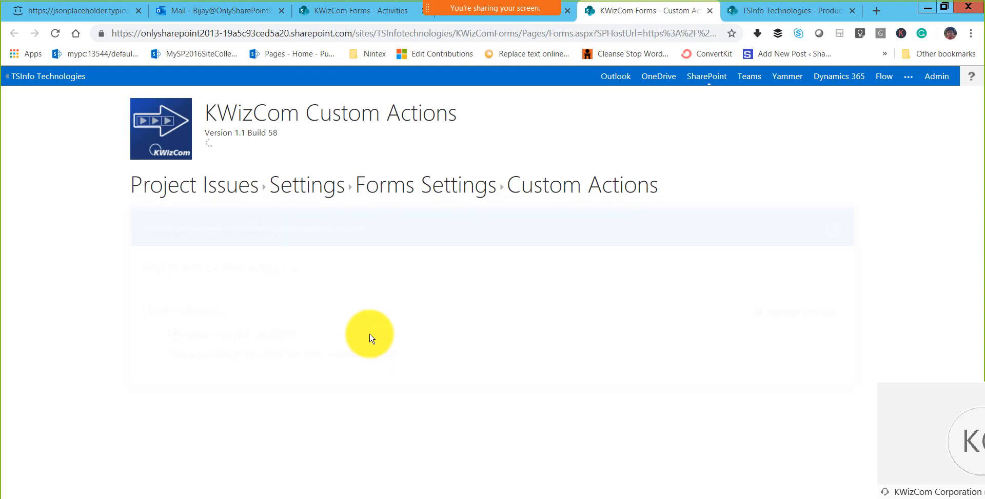
scroll(369, 336, down, 2)
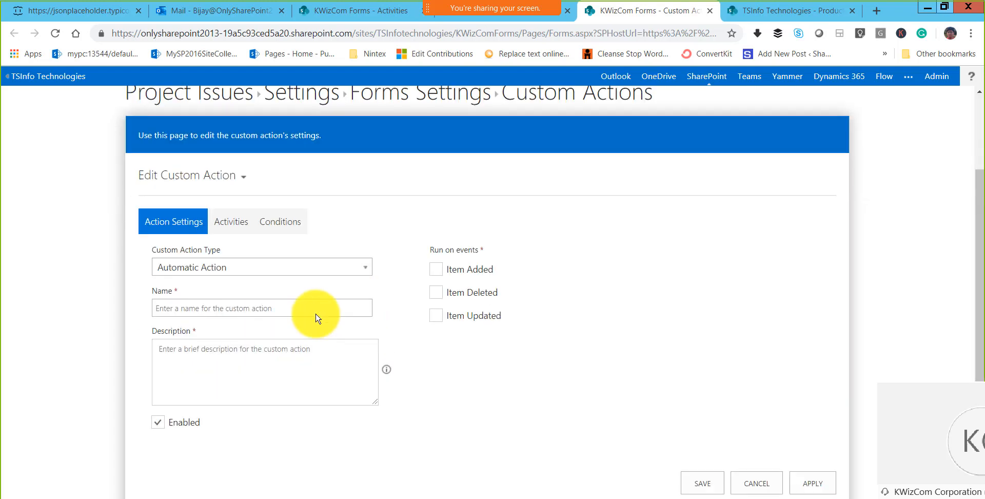
click(279, 269)
click(263, 302)
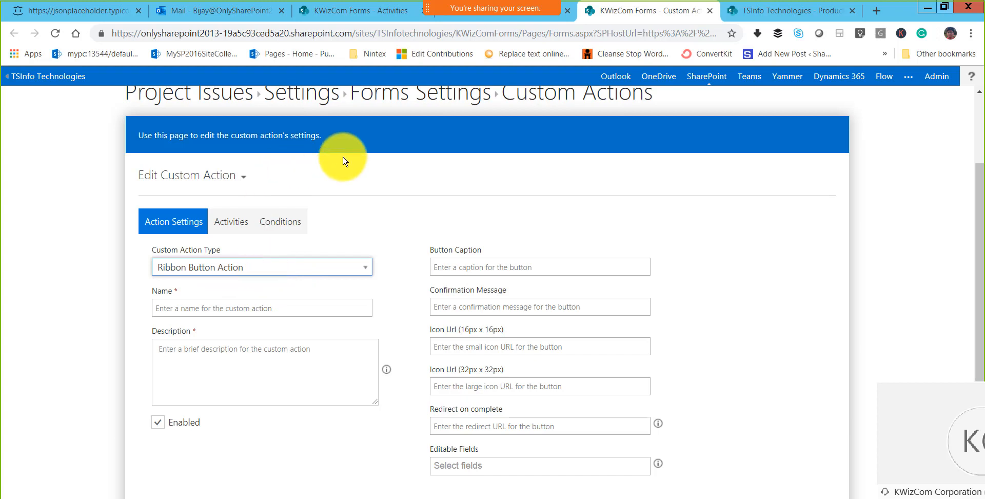
Enter "Assign Task to me" as both the name and the description of the ribbon button action
click(270, 310)
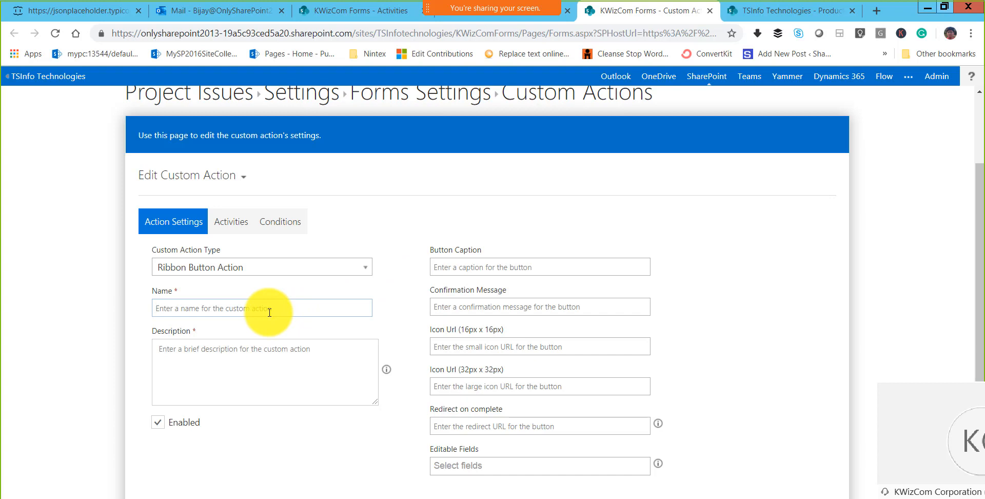
text(Assign Task to me)
key(ctrl+a)
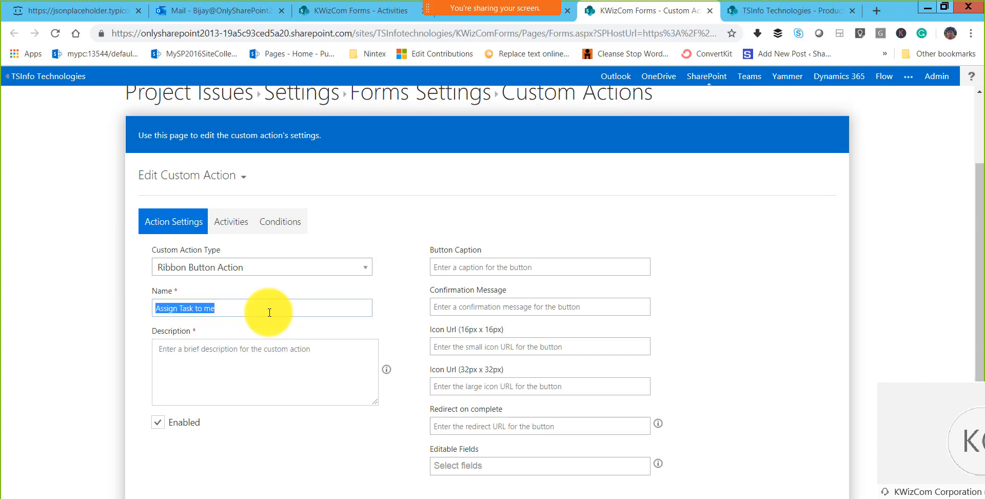
click(239, 348)
key(ctrl+v)
Set the button caption to "Assign task to me" and the confirmation message to "Are you sure to assign the task to you?"
click(488, 268)
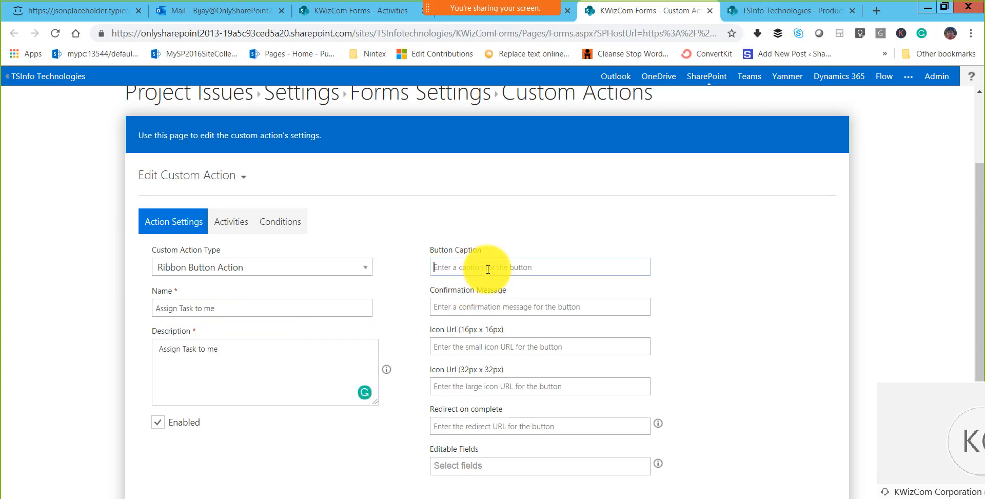
text(Assign task to me)
click(500, 309)
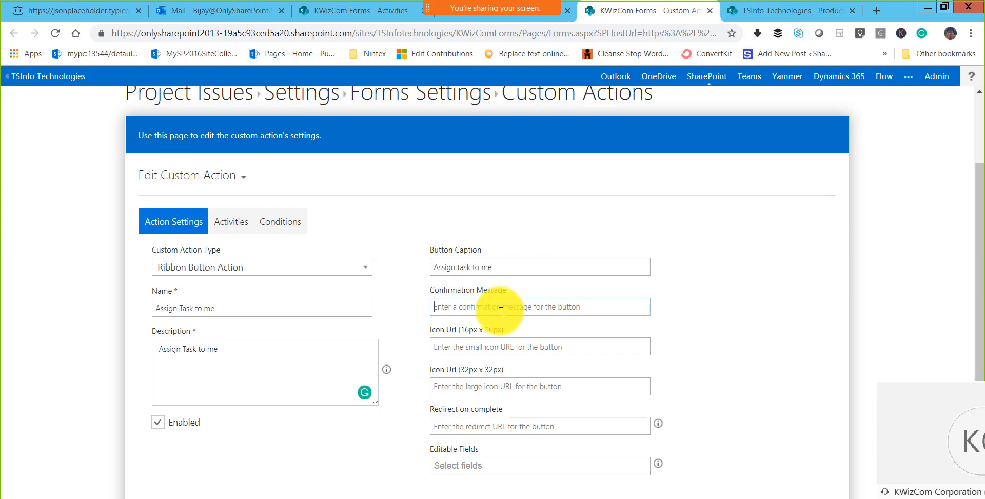
text(Are you sure to assign the task to you?)
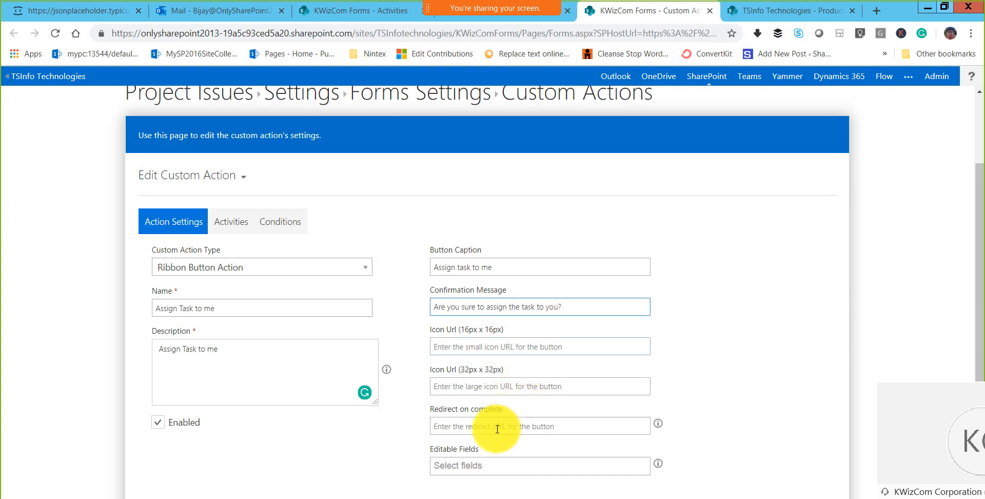
Set the assign action's redirect on completion to the [Default View] token, copied from the field's help text
click(516, 424)
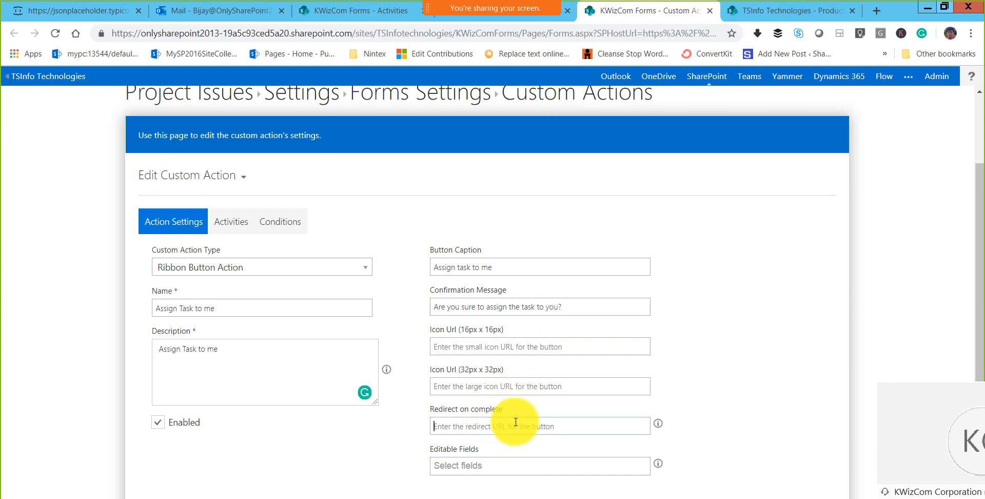
click(659, 426)
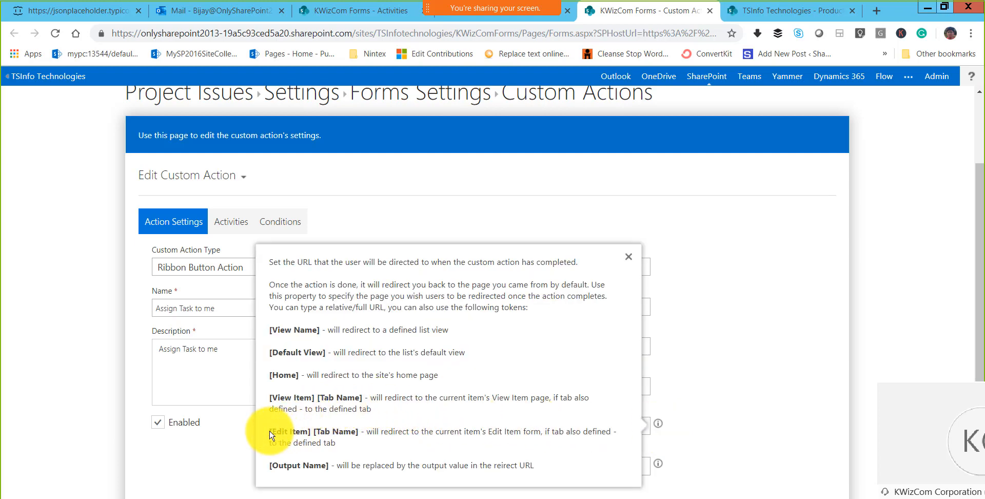
drag(271, 435, 310, 432)
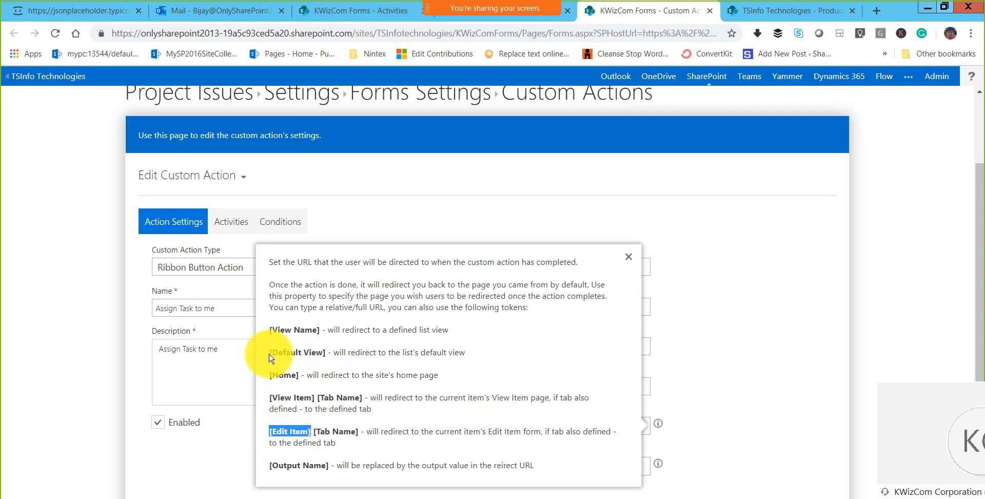
drag(269, 353, 331, 355)
key(ctrl+c)
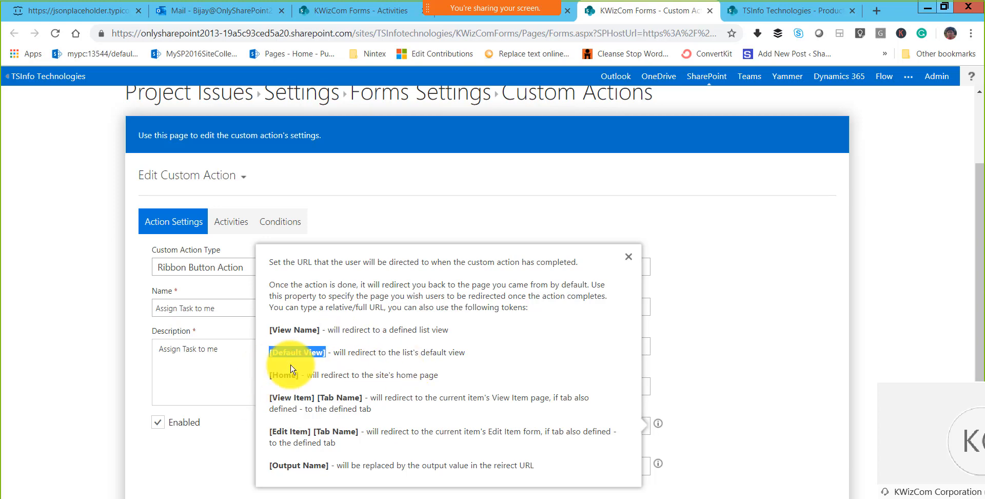
click(498, 496)
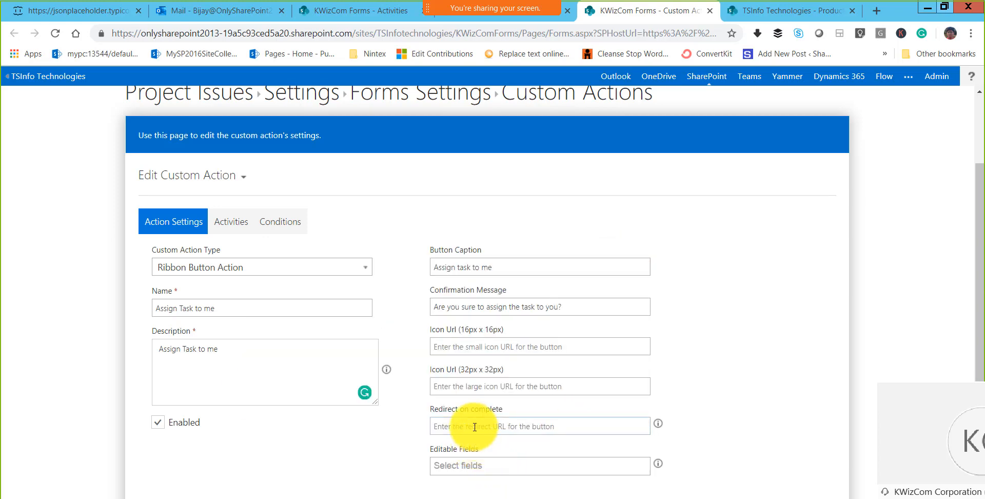
key(ctrl+v)
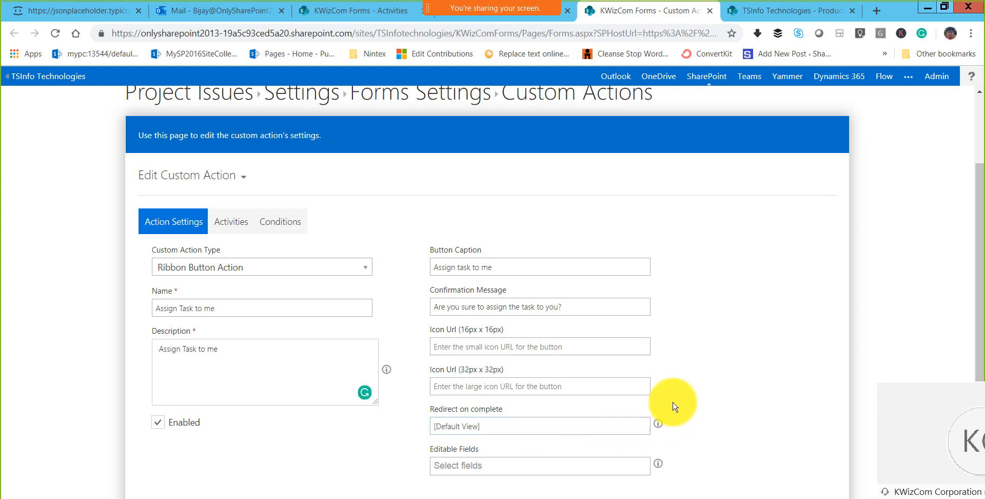
Add the "Update assign to me" and "Send Email Acknoledgement" activities to the custom action and save it
click(228, 221)
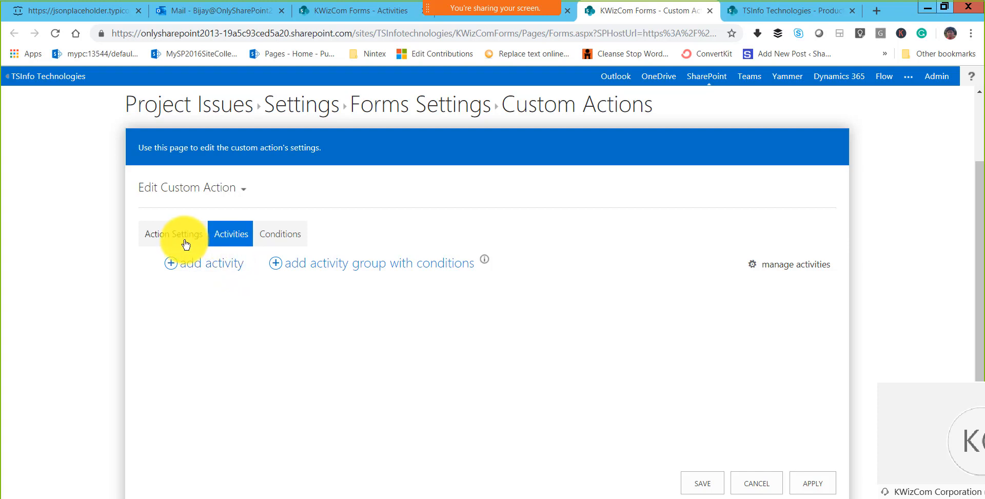
click(207, 264)
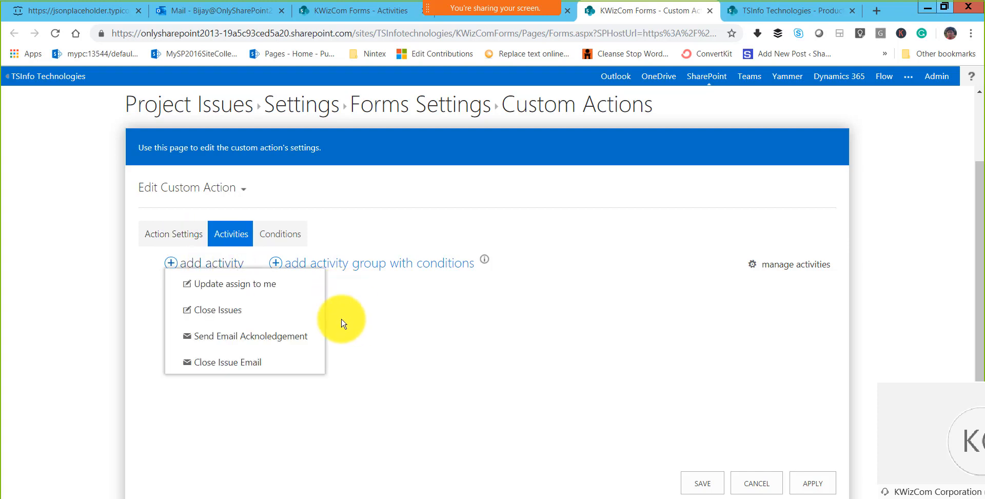
click(238, 285)
click(213, 264)
click(235, 281)
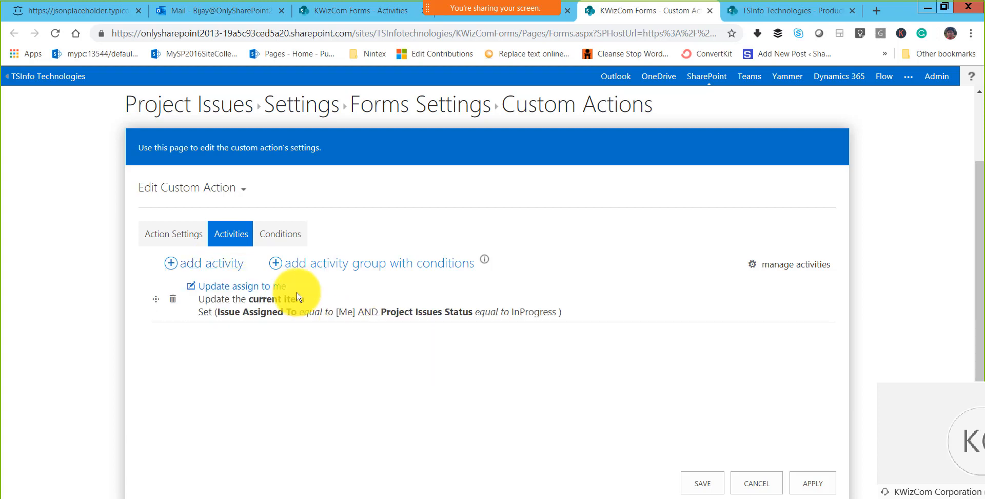
click(220, 269)
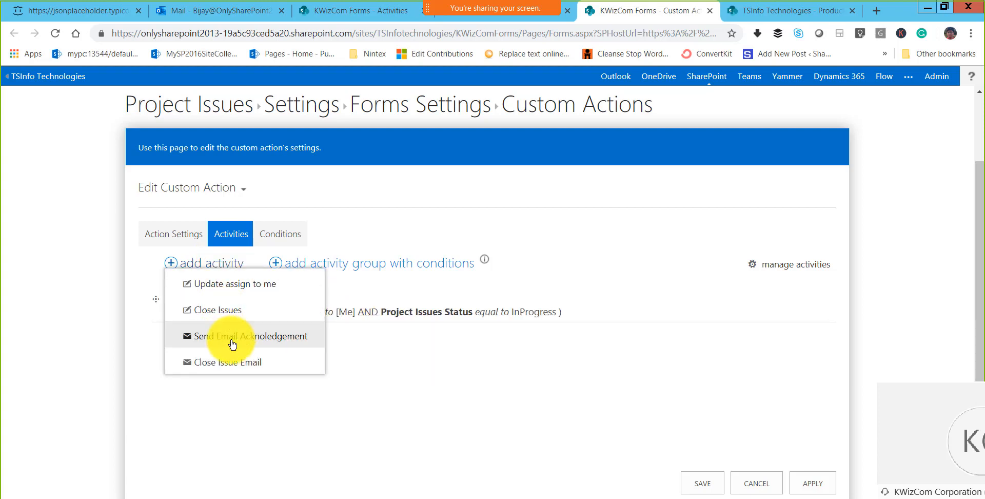
click(281, 336)
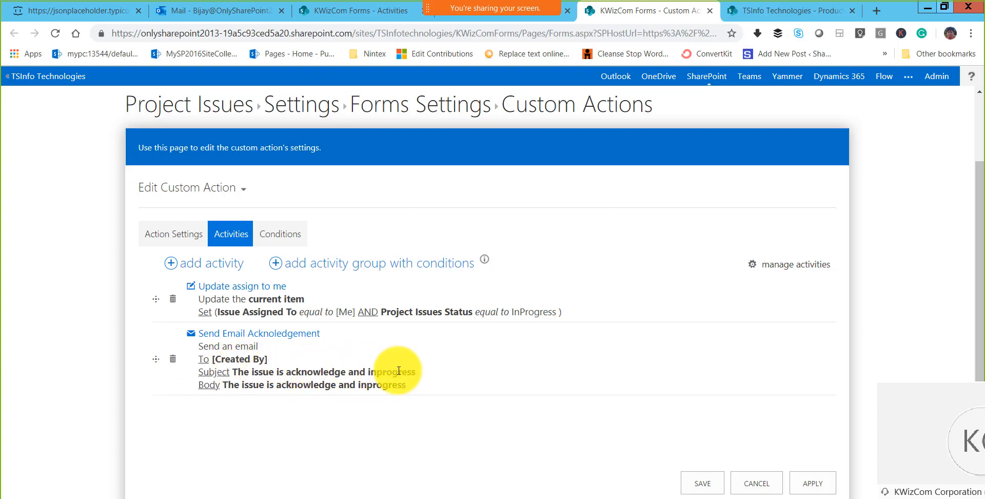
click(708, 483)
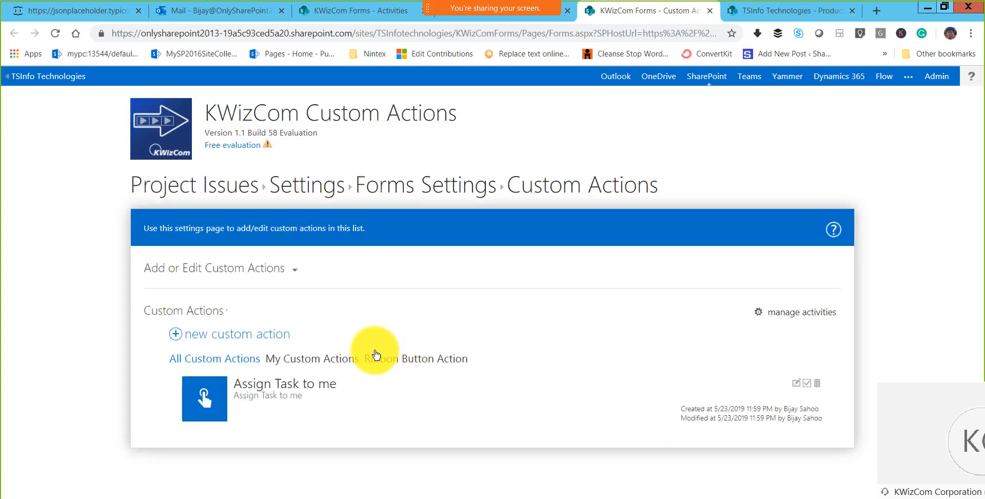
Create a new custom action of type Ribbon Button Action with "Close issue" as its name and description
click(247, 336)
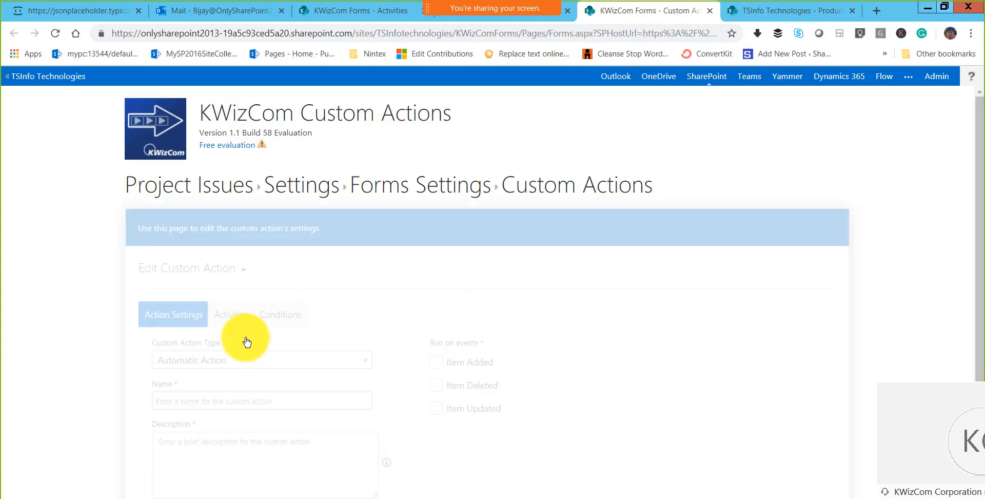
click(232, 360)
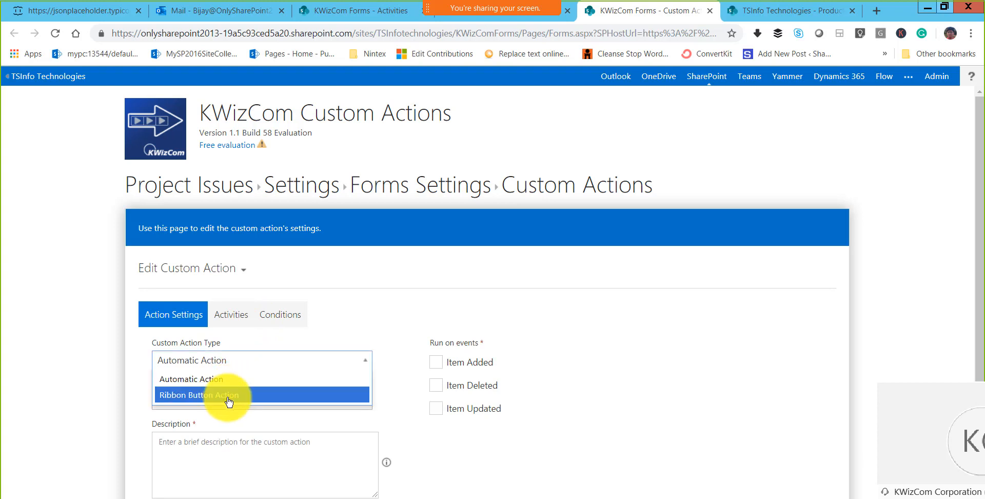
click(230, 395)
scroll(236, 336, down, 3)
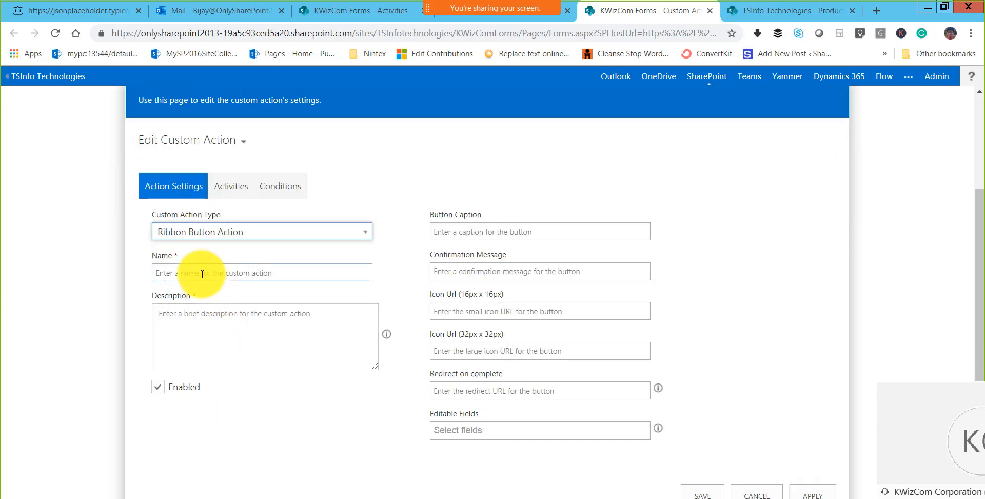
click(202, 272)
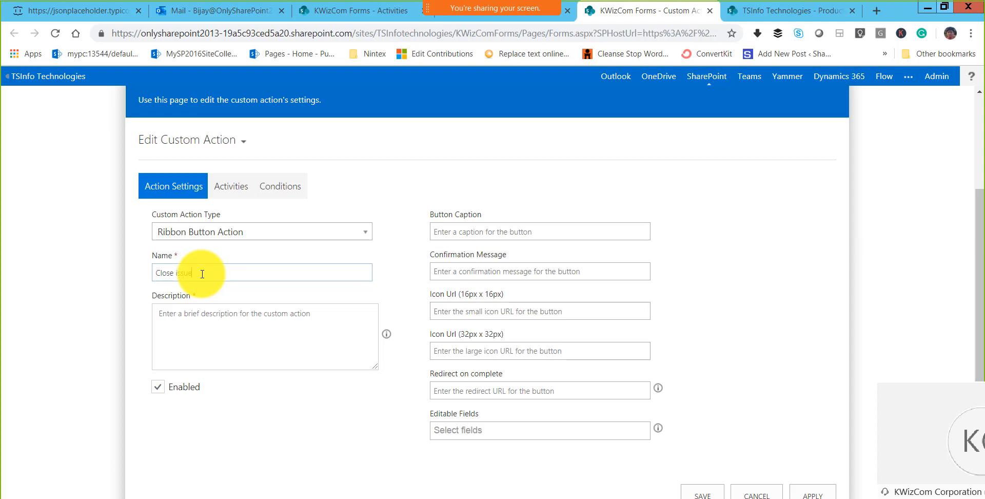
key(ctrl+a)
key(ctrl+c)
click(231, 323)
key(ctrl+v)
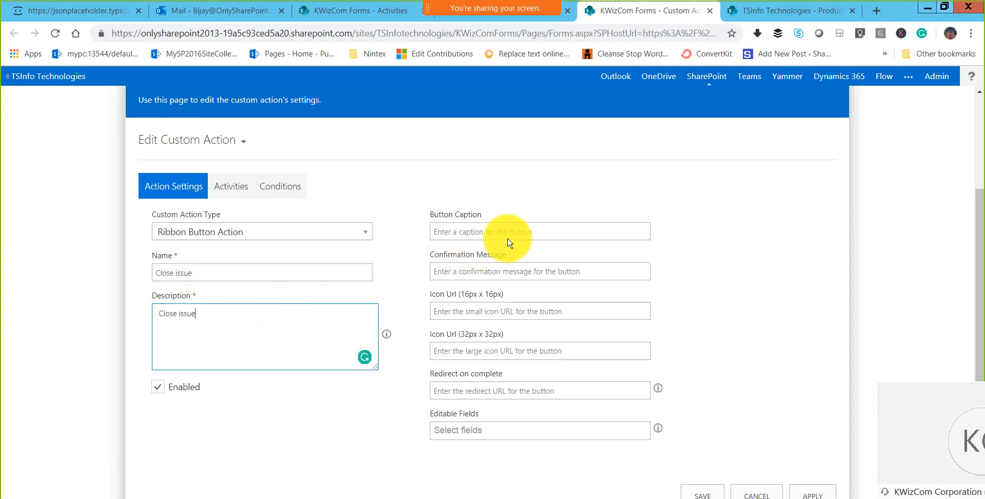
Set the button caption to "Close the issue" and the confirmation message to "Are you sure to close the issue?"
click(509, 236)
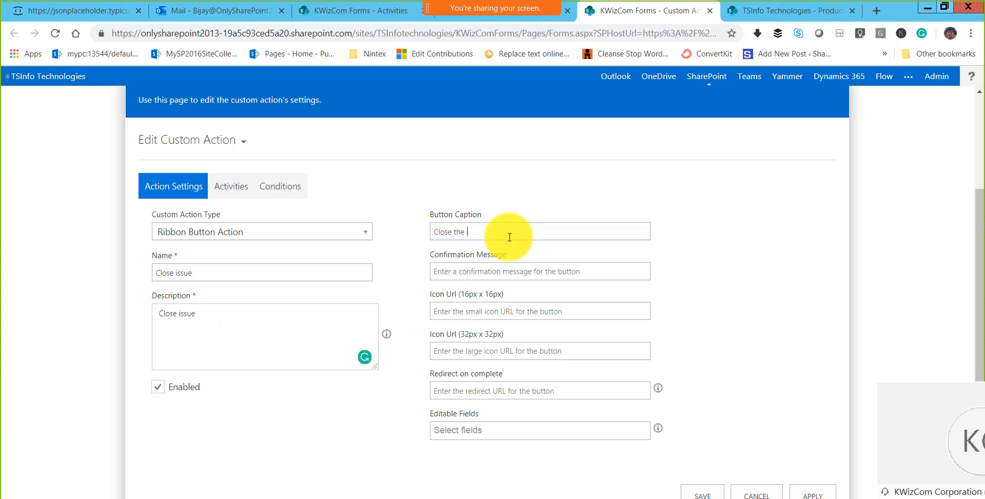
text(Close the issue)
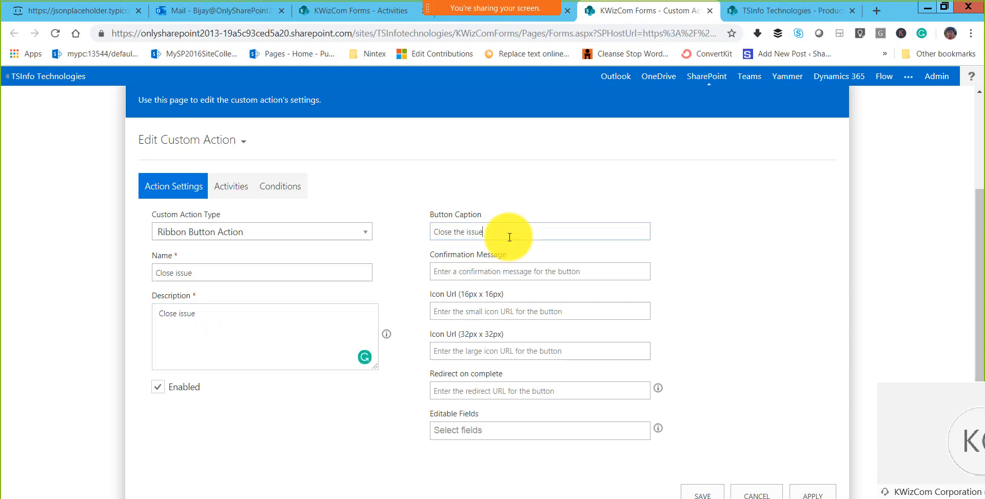
click(486, 277)
text(As)
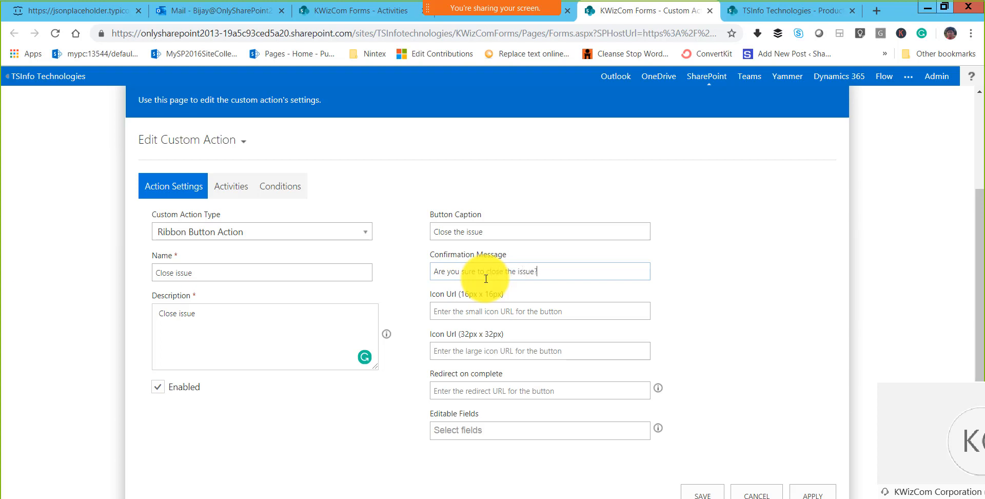
Set the close action's redirect on completion to the [Default View] token from the field's help text
click(478, 313)
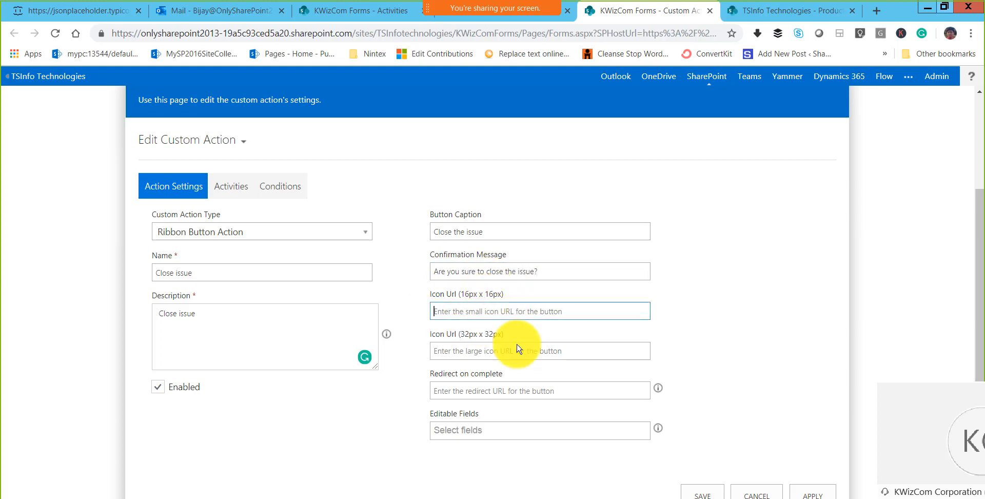
click(458, 390)
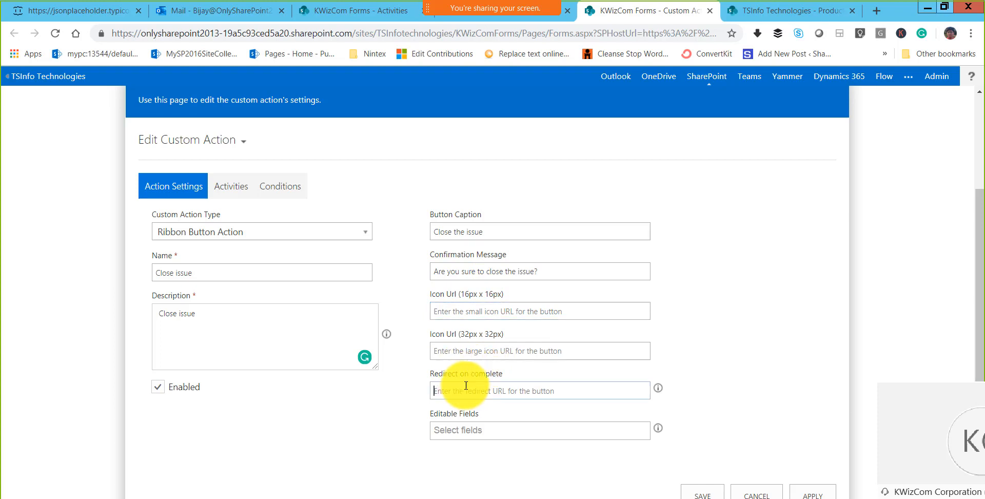
click(658, 388)
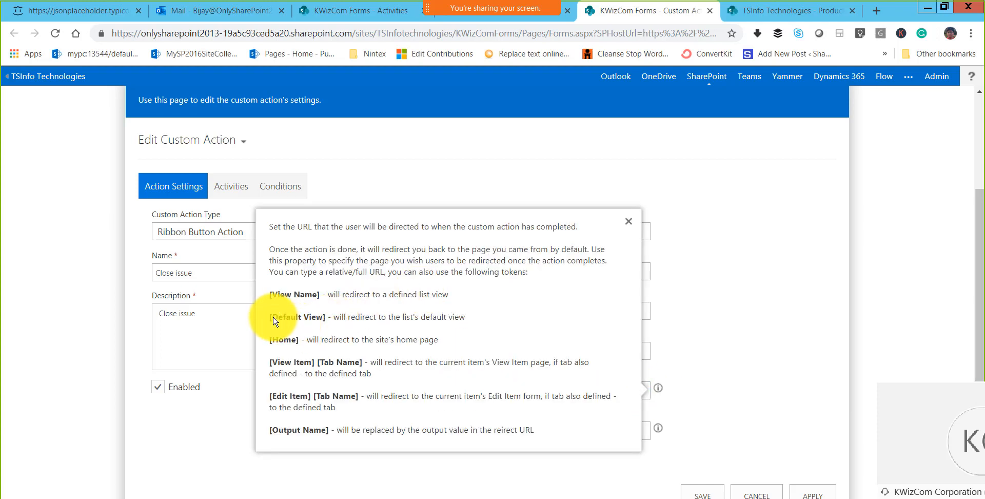
drag(271, 317, 325, 316)
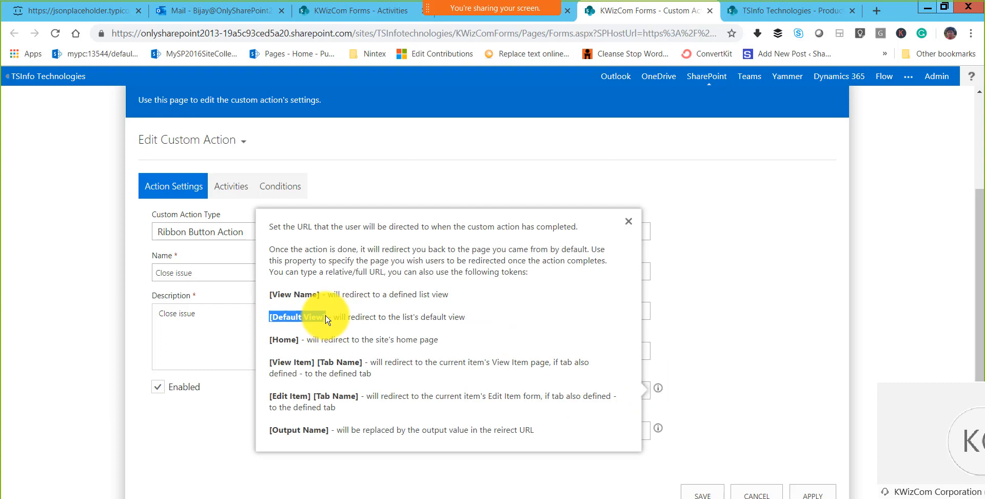
click(628, 221)
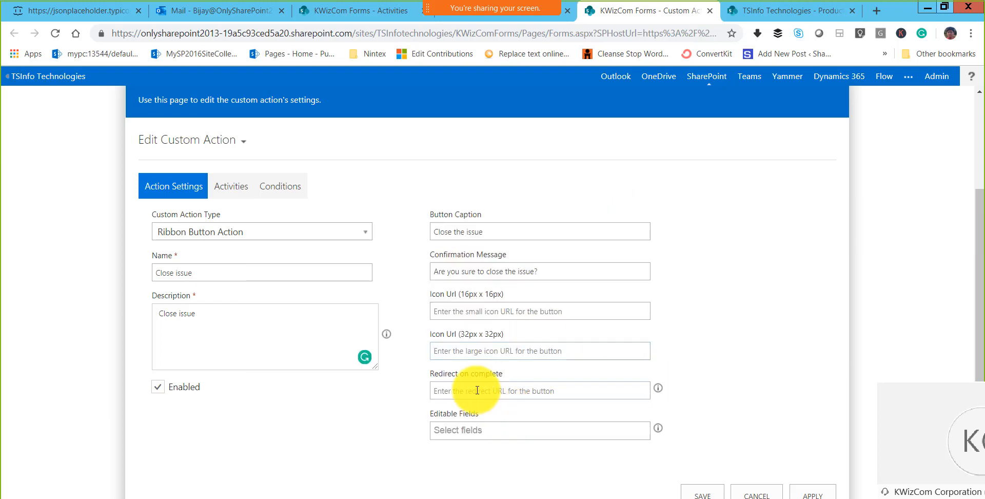
key(ctrl+v)
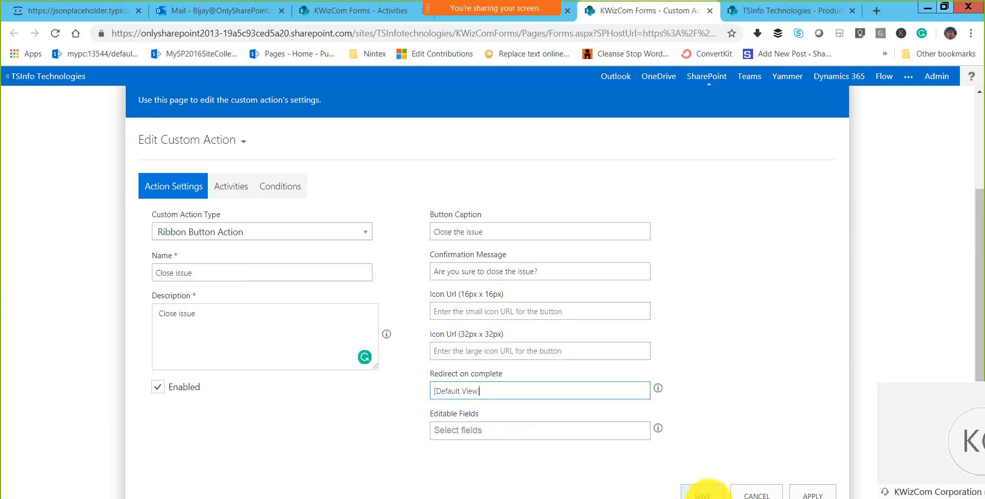
Add the "Close Issues" and "Close Issue Email" activities to the Close issue custom action
click(231, 186)
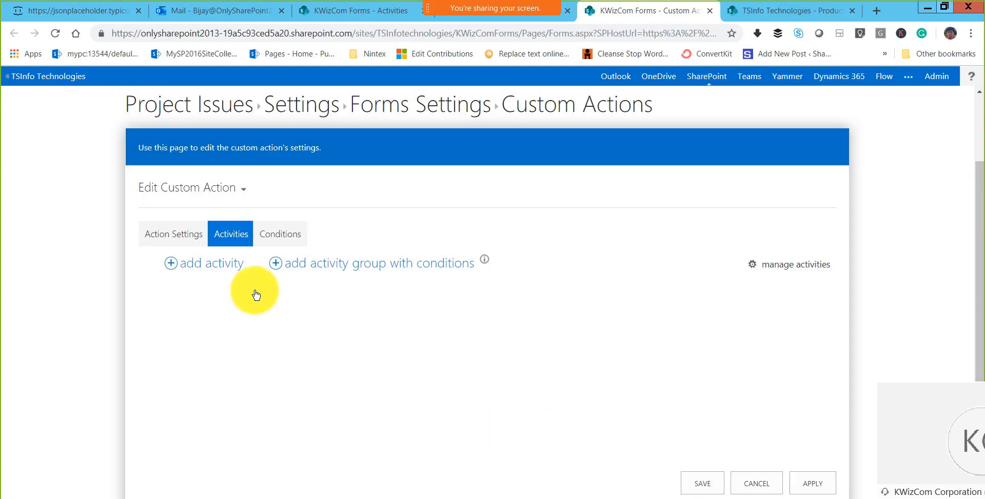
click(211, 263)
click(232, 311)
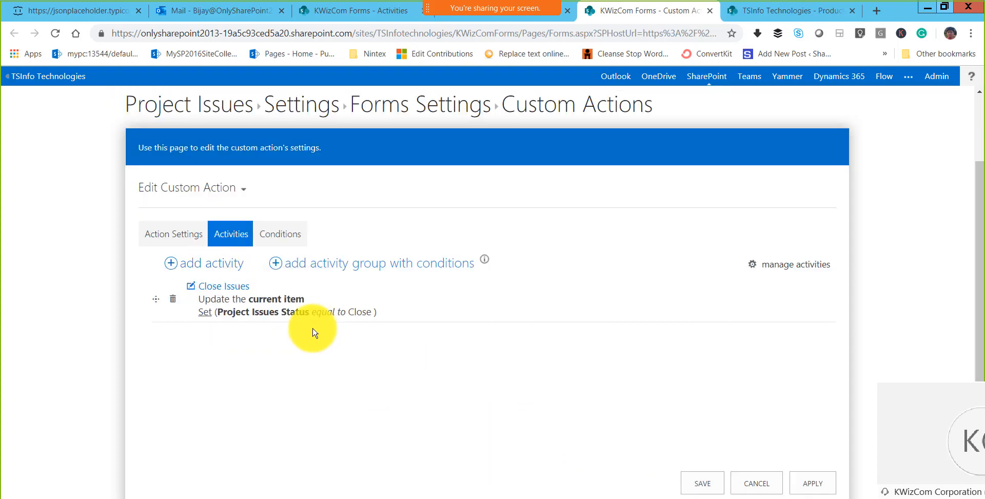
click(211, 263)
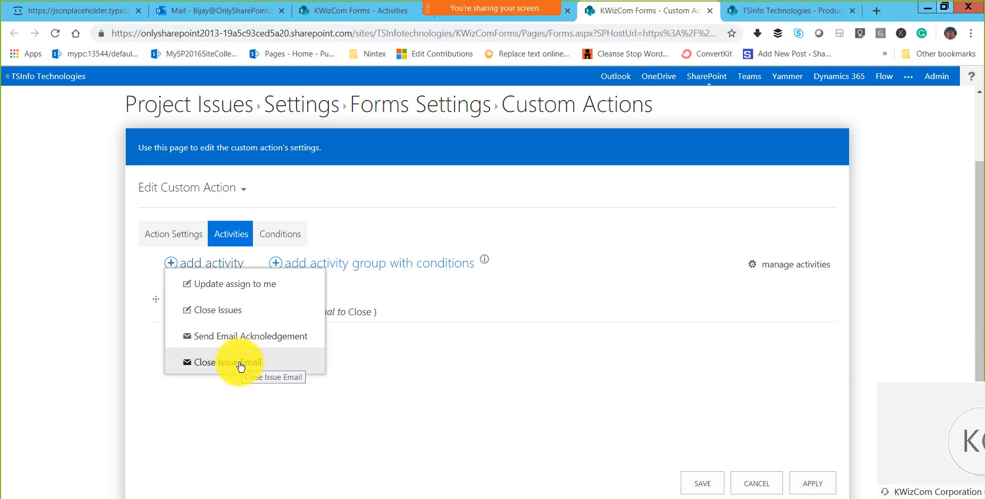
click(240, 366)
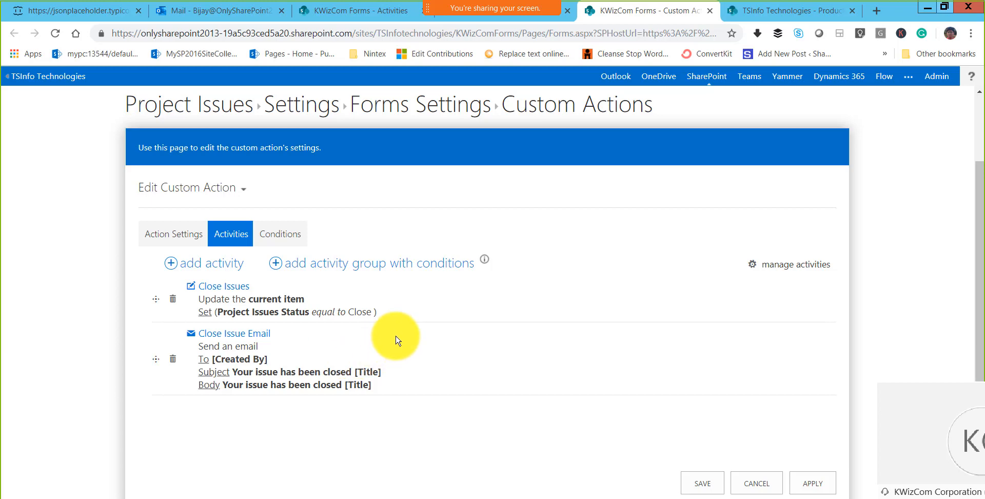
Save the Close issue custom action and open the Project Issues list in the classic experience
click(697, 483)
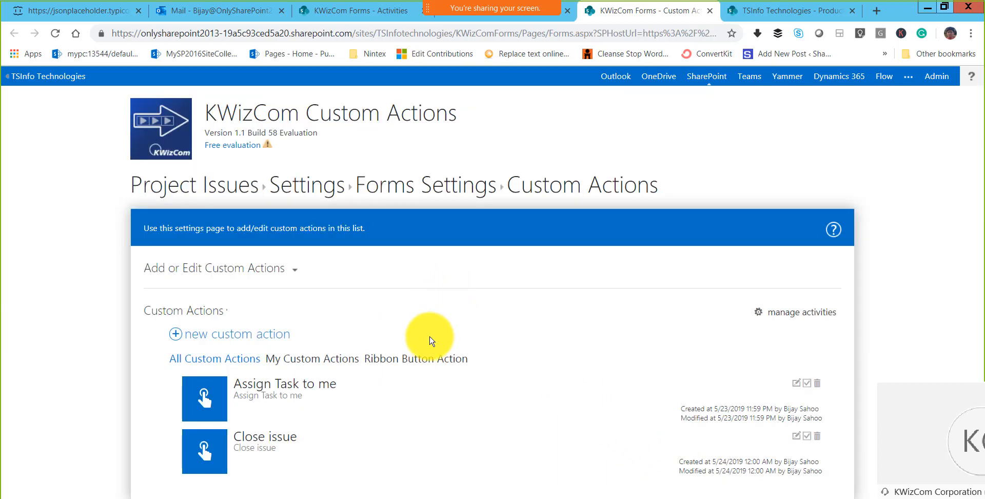
click(212, 189)
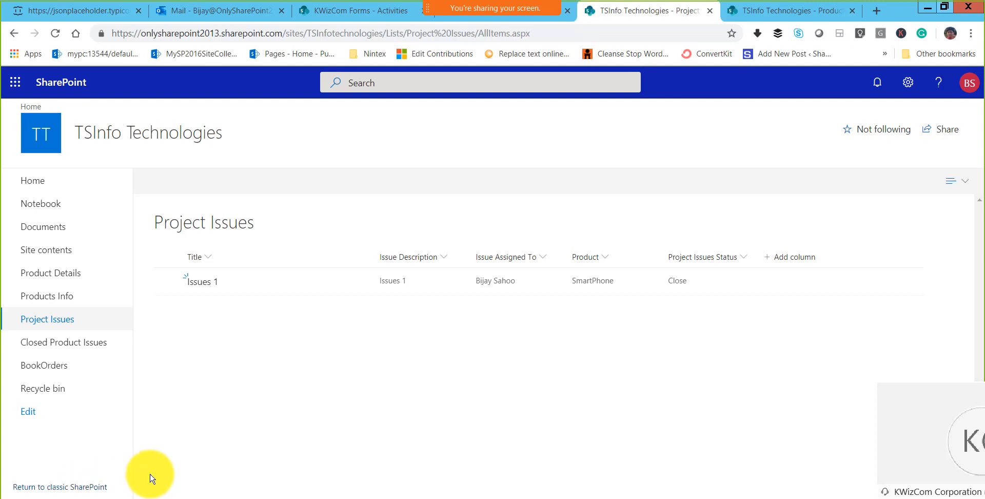
click(101, 491)
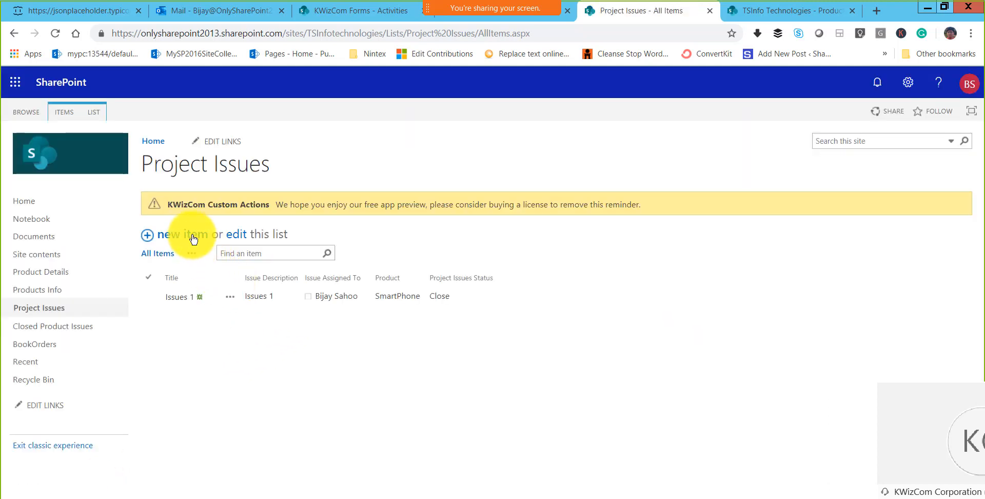
Start a new Project Issues item with "Issue with my Laptop" as both its title and issue description
click(193, 238)
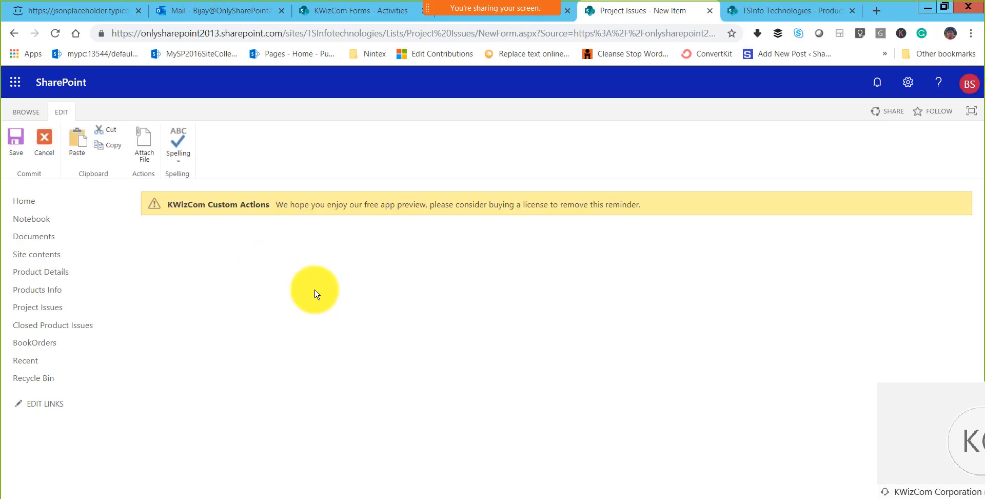
click(274, 241)
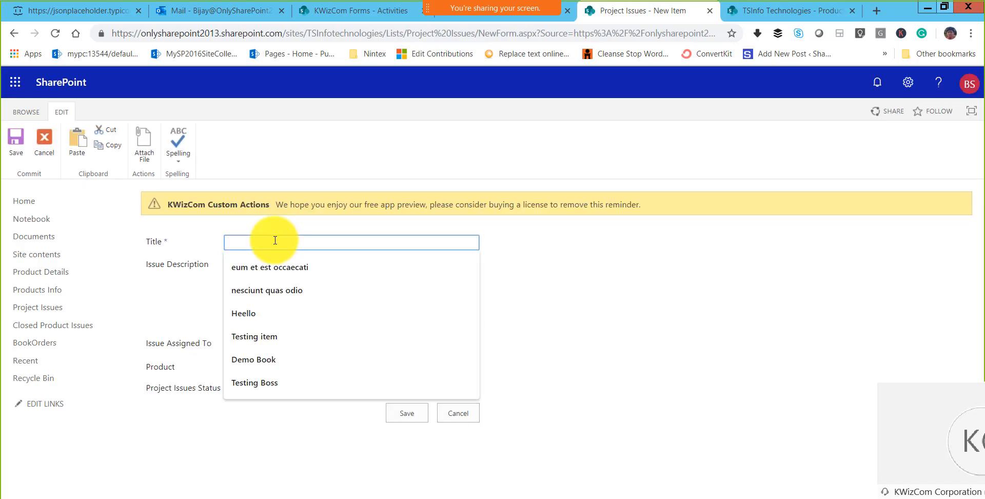
text(Issue with my Laptop)
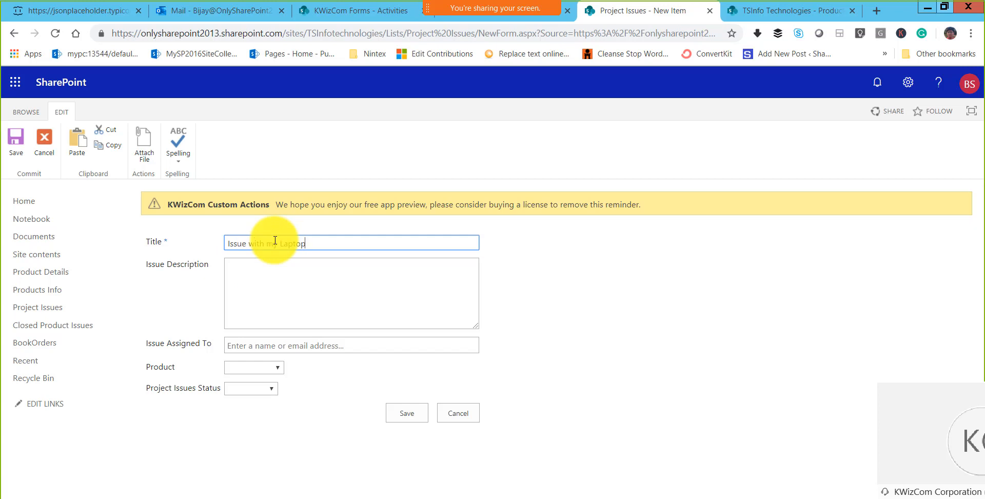
key(ctrl+a)
key(ctrl+c)
click(268, 279)
key(ctrl+v)
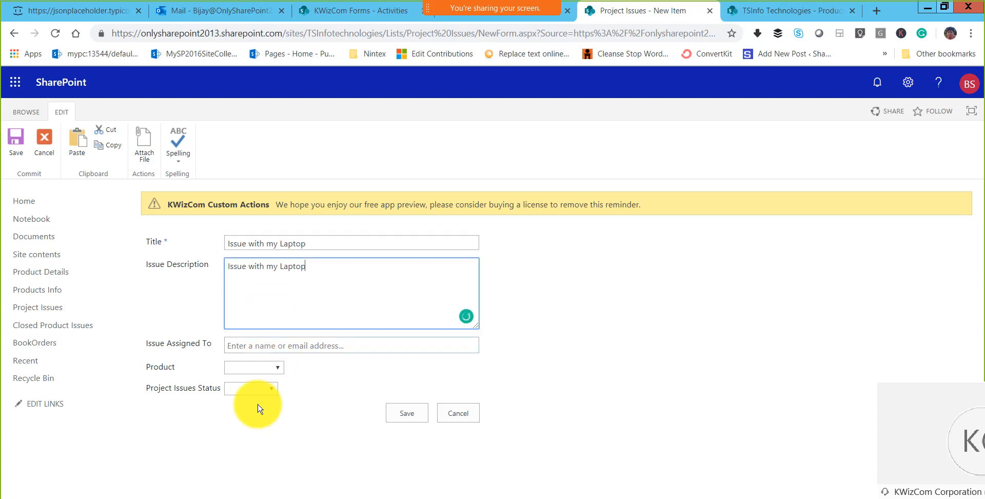
Set the new issue's product to SmartPhone and save the item
click(256, 367)
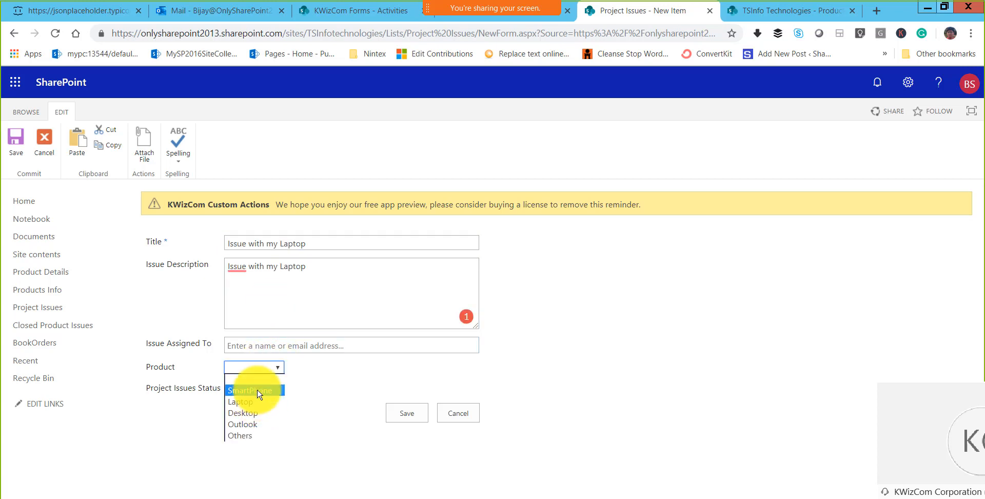
click(258, 392)
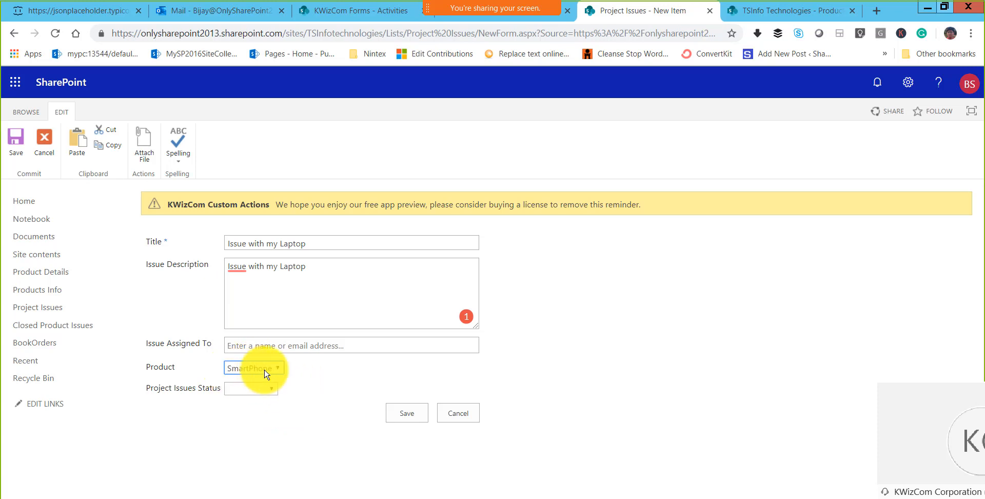
click(403, 417)
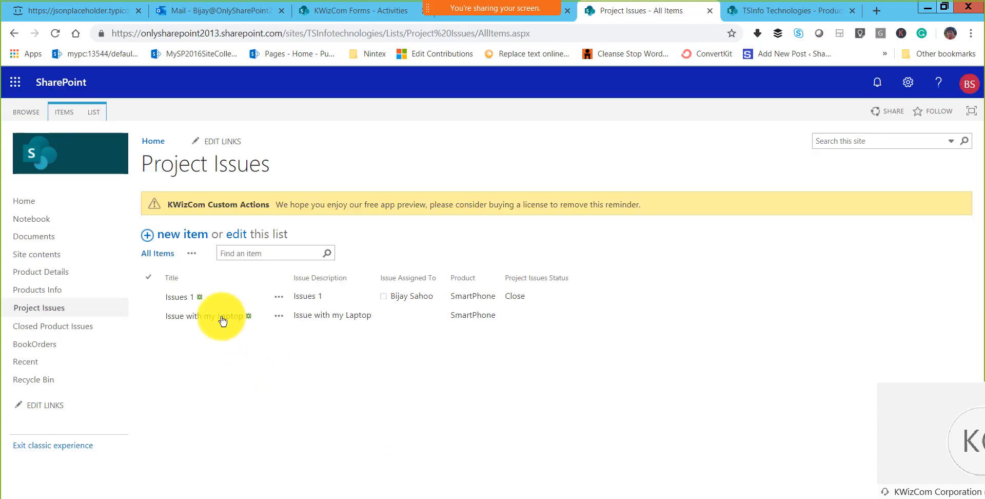
Open the "Issue with my Laptop" item for editing, run its Assign task to me action and accept the confirmation
click(237, 323)
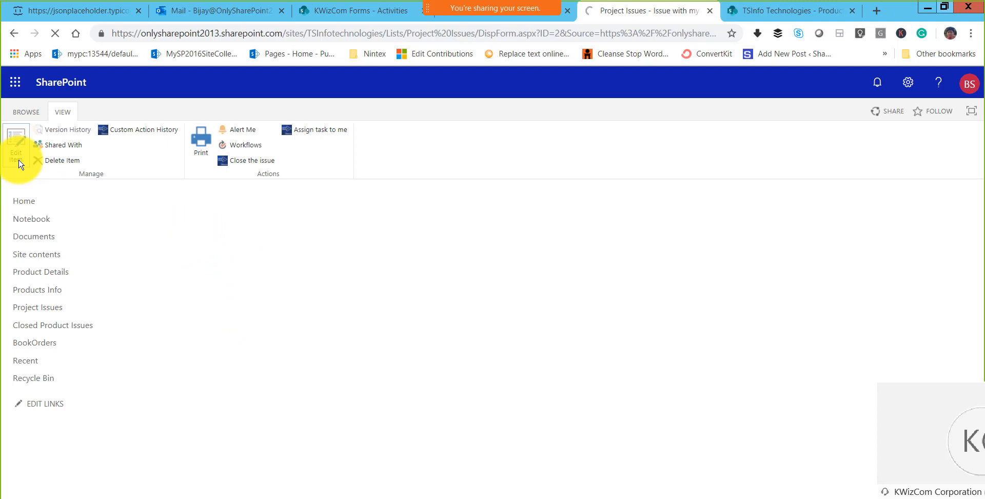
click(20, 163)
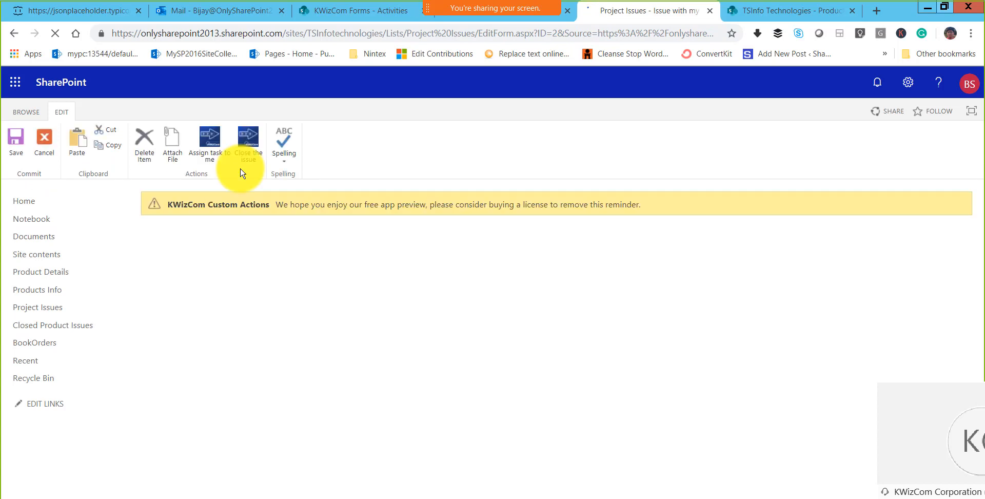
click(214, 149)
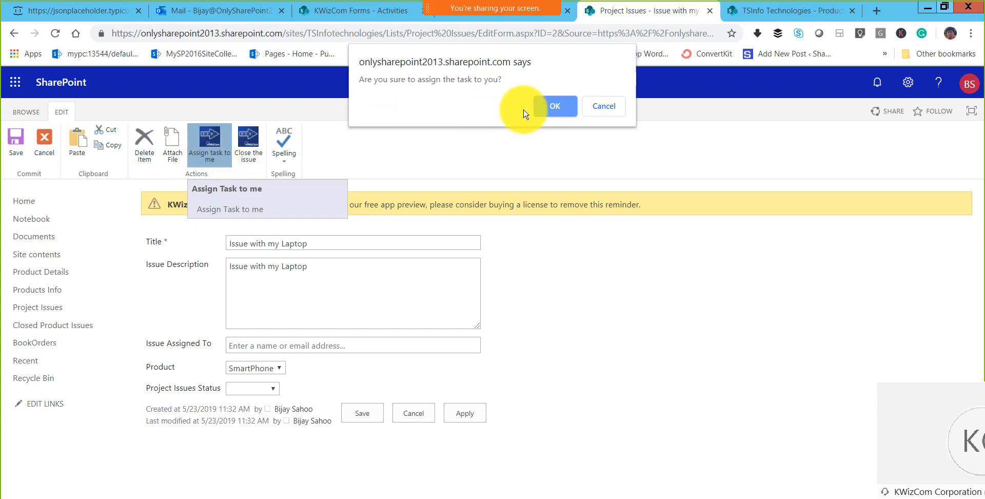
click(545, 106)
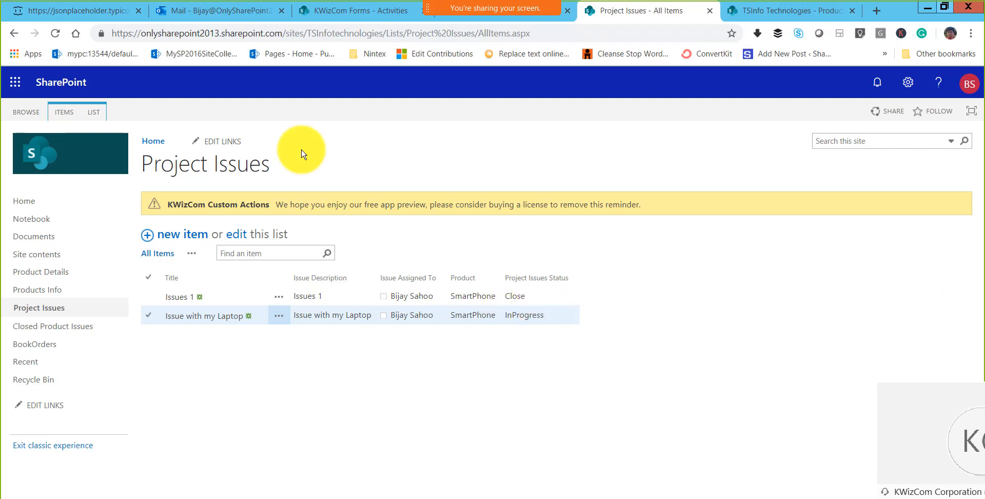
Read the newest TSInfo Technologies notification email in the Outlook inbox and return to the Project Issues list
click(247, 15)
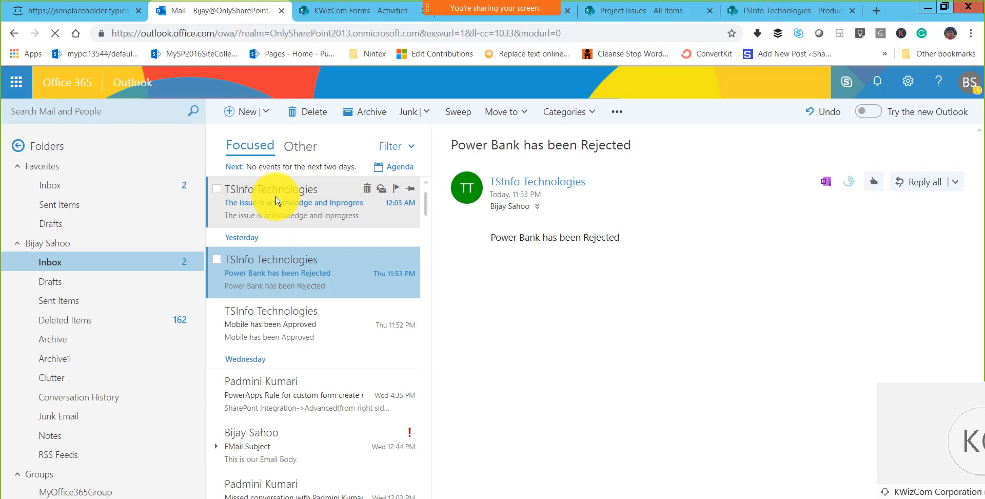
click(308, 212)
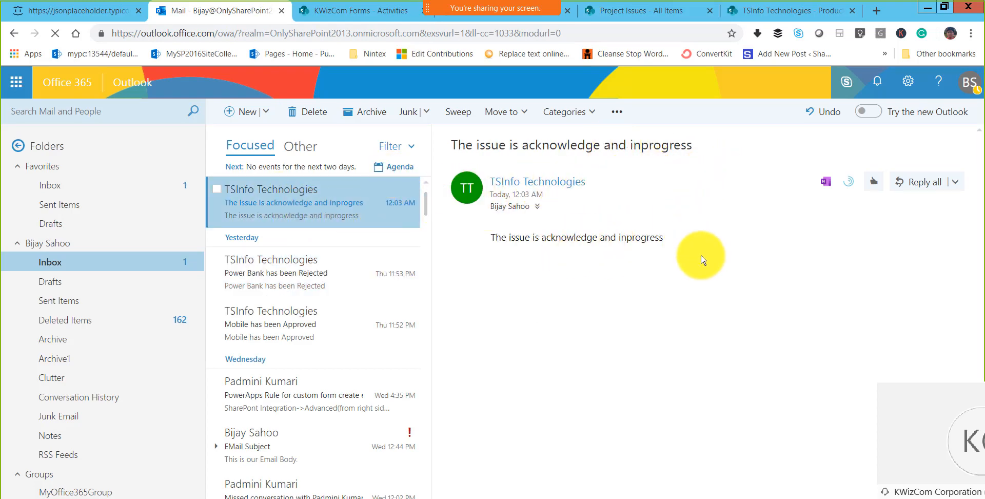
click(927, 11)
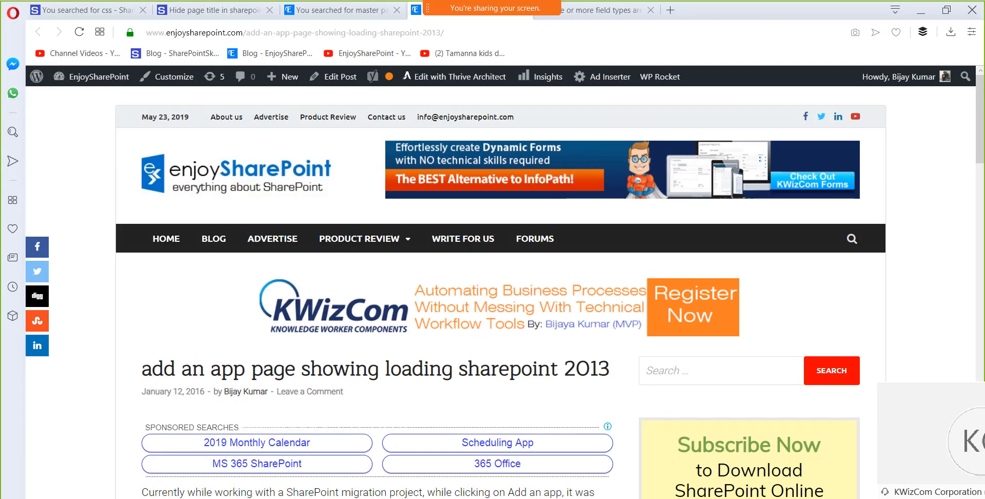
mouse_move(202, 497)
click(269, 465)
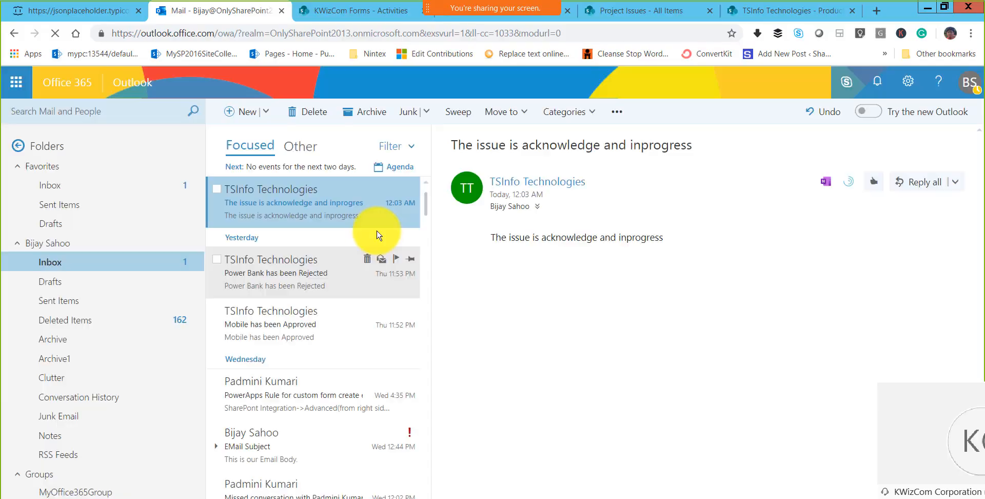
click(662, 11)
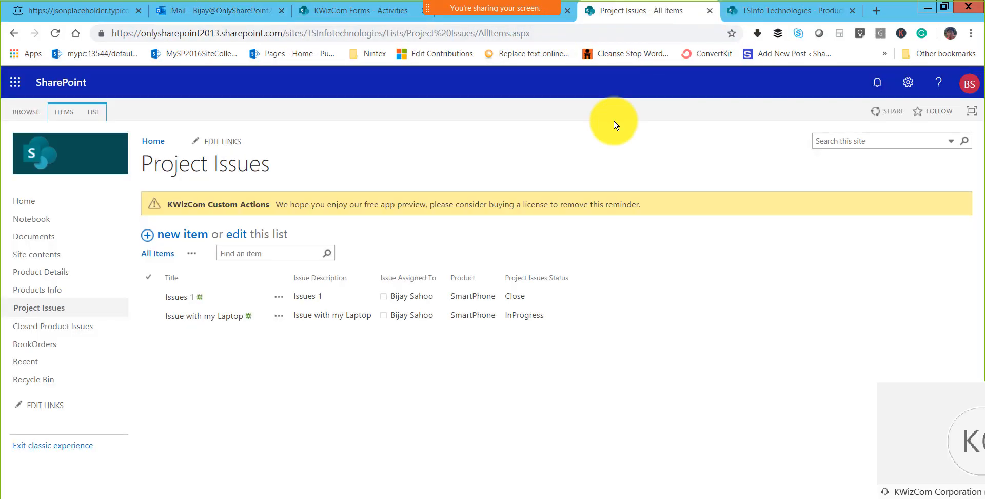
Try to run the Close the issue action from the "Issue with my Laptop" edit form, and leave the form without saving
click(151, 318)
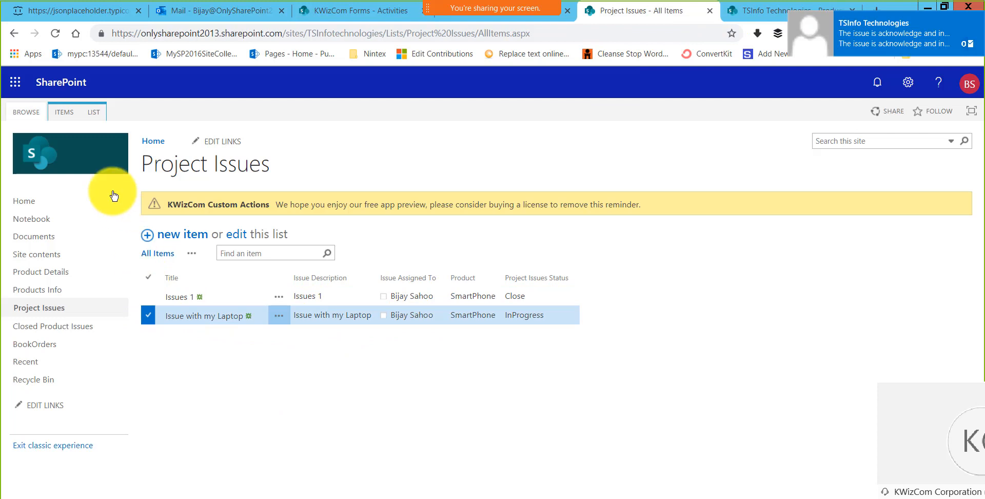
click(66, 114)
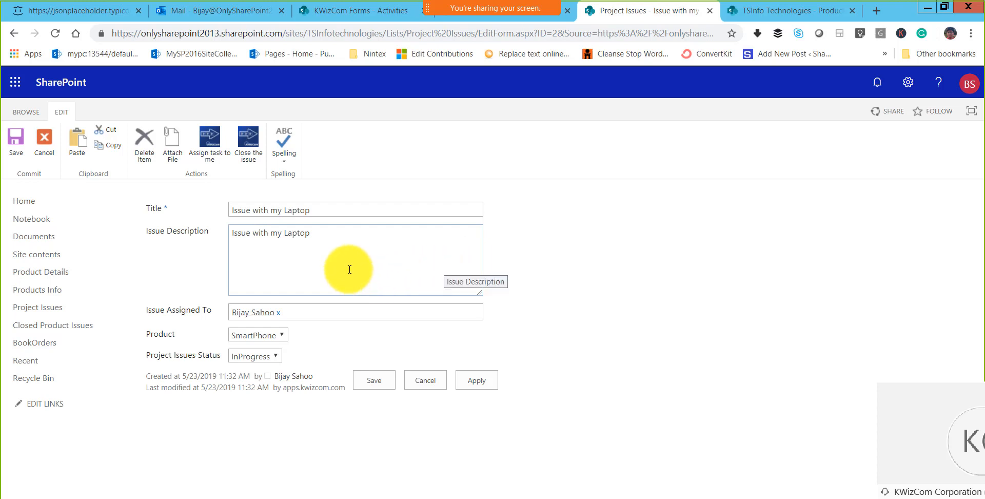
click(248, 147)
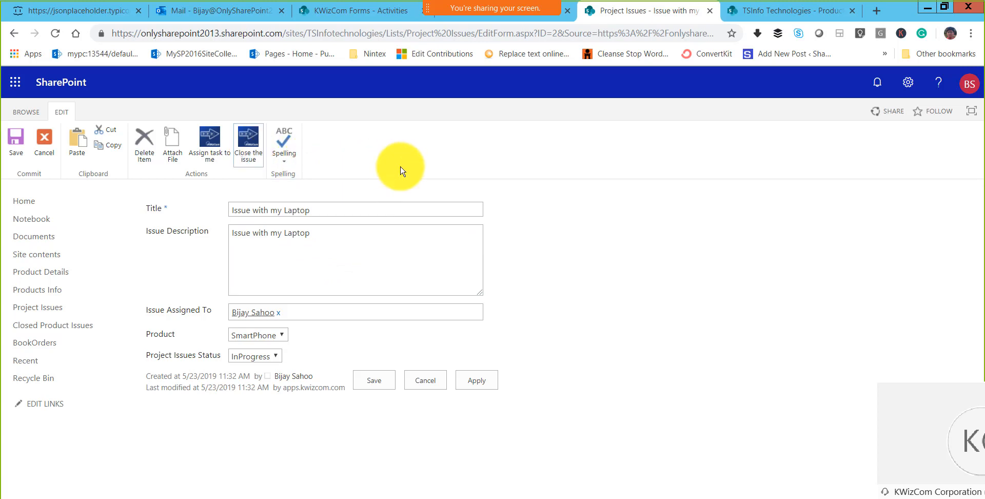
click(461, 30)
key(Return)
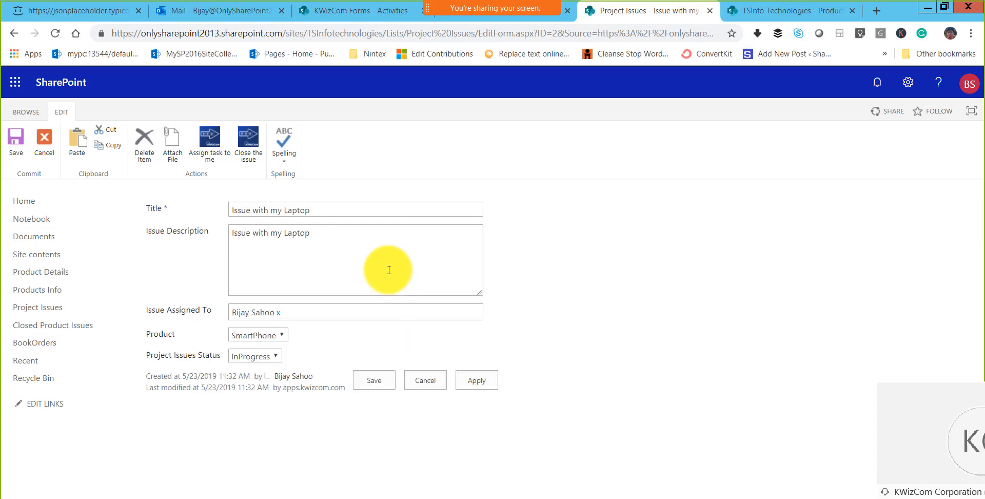
click(251, 158)
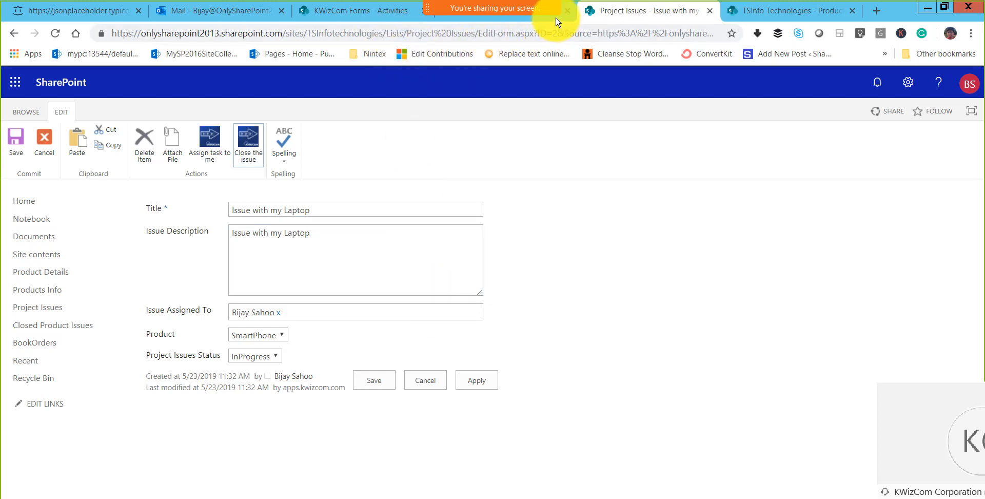
click(422, 387)
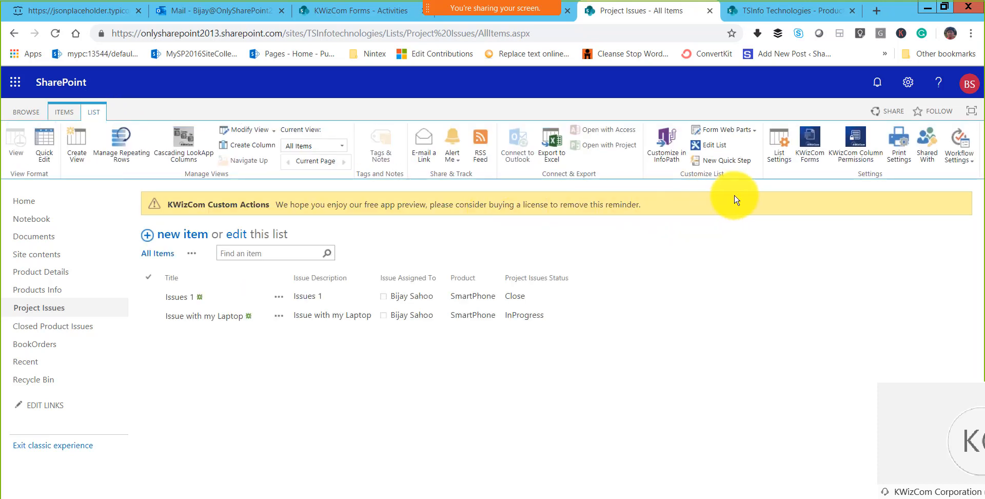
Open the Close issue custom action for editing from the Project Issues list's KWizCom Forms settings
click(808, 156)
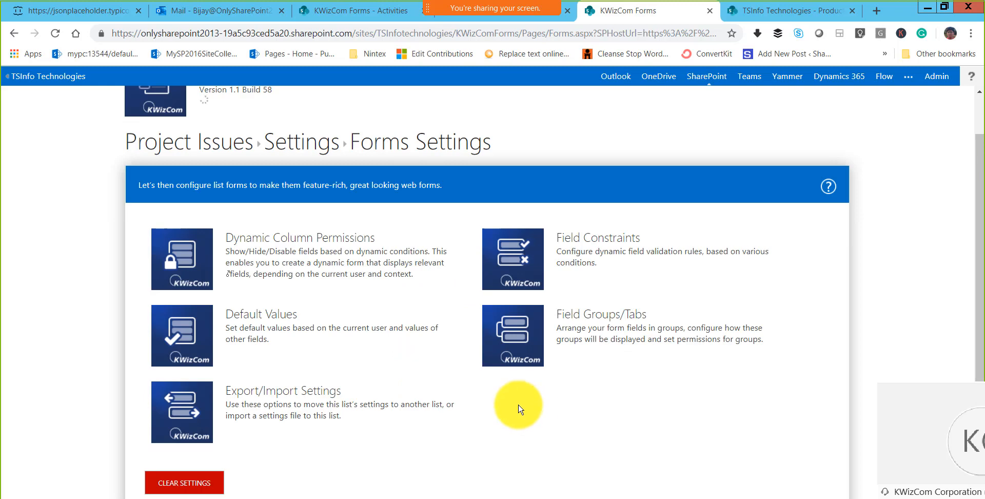
scroll(187, 396, down, 4)
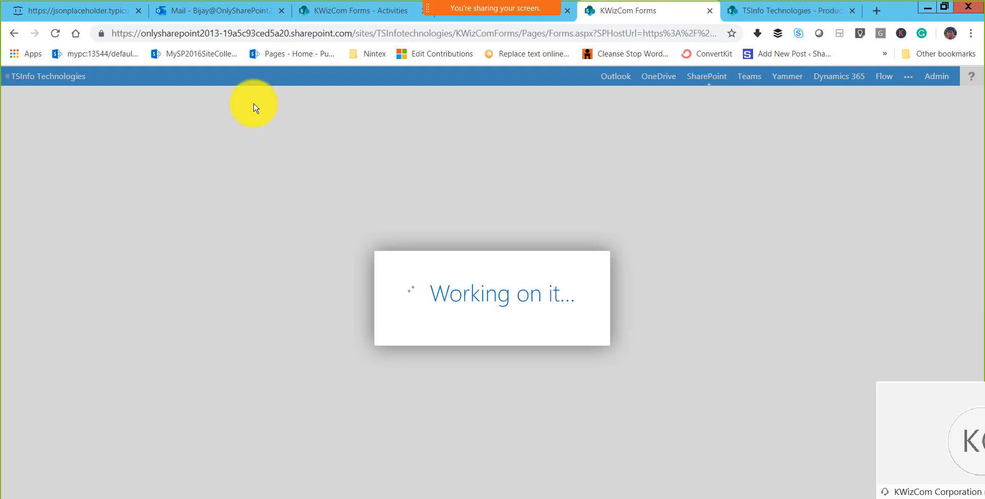
click(233, 16)
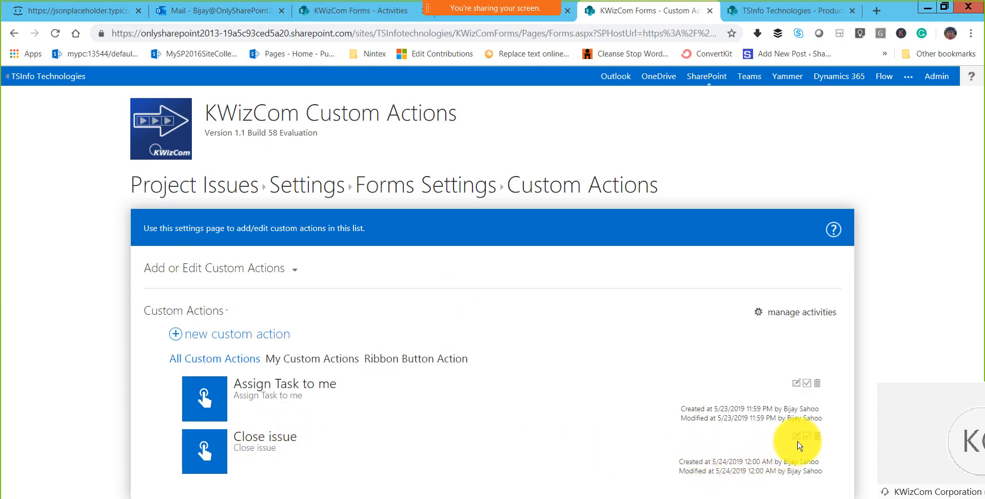
click(798, 438)
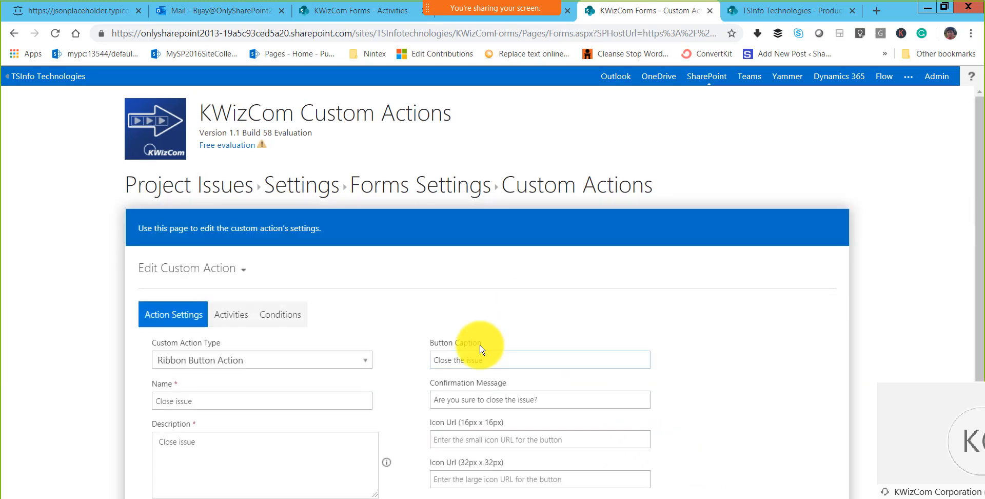
Review the Close issue action's settings and activities and save the custom action again
scroll(476, 344, down, 1)
scroll(449, 363, down, 1)
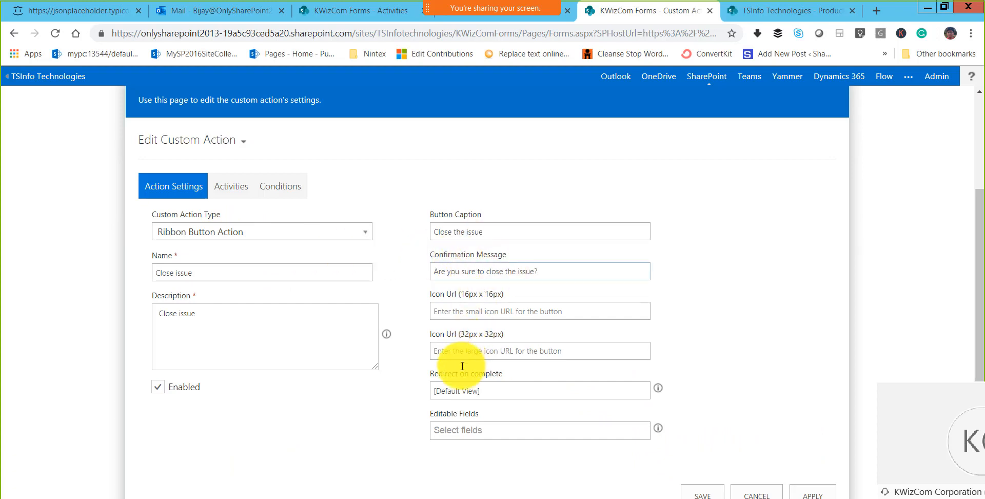
click(231, 185)
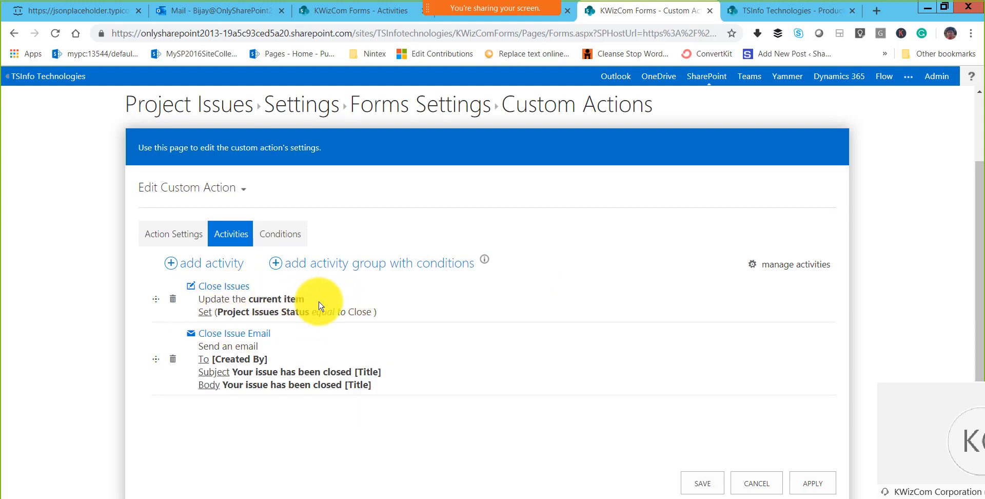
click(697, 484)
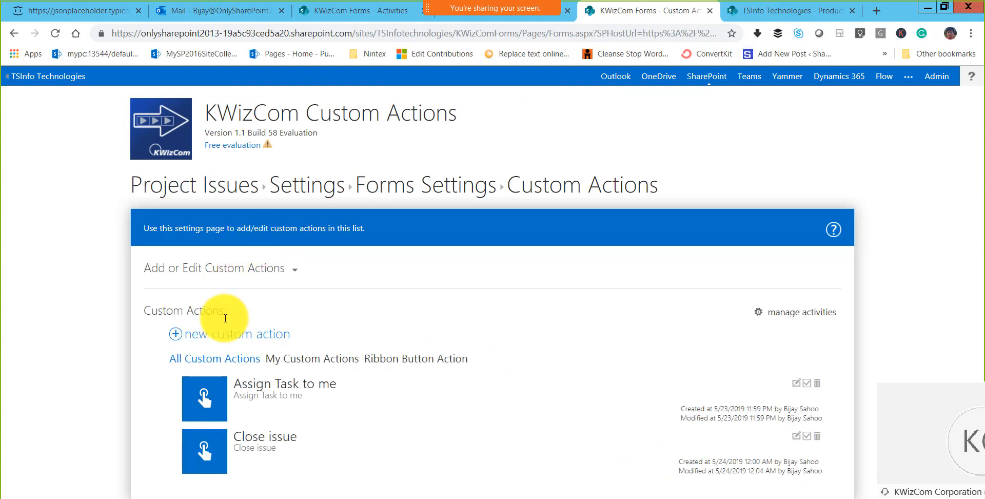
Start a new item in the Project Issues list with "Issue with SmartPhone" as both title and issue description
click(322, 206)
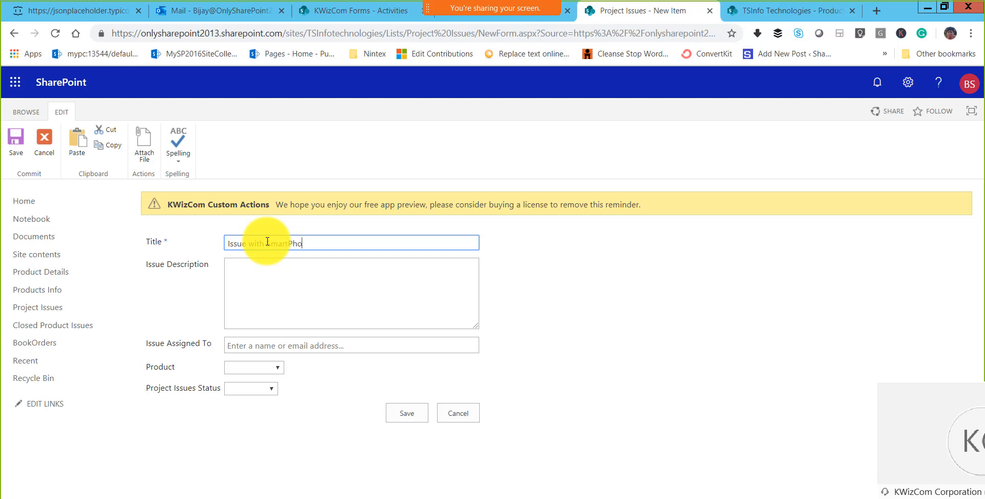
key(ctrl+a)
key(ctrl+c)
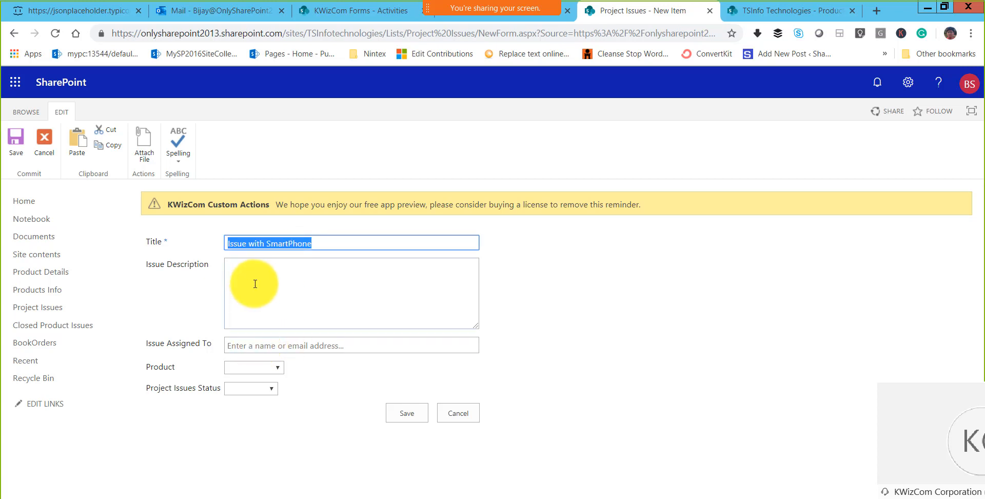
click(257, 281)
key(ctrl+v)
Fill in the assignee's name in Issue Assigned To, set the product to SmartPhone and save the new issue
click(263, 345)
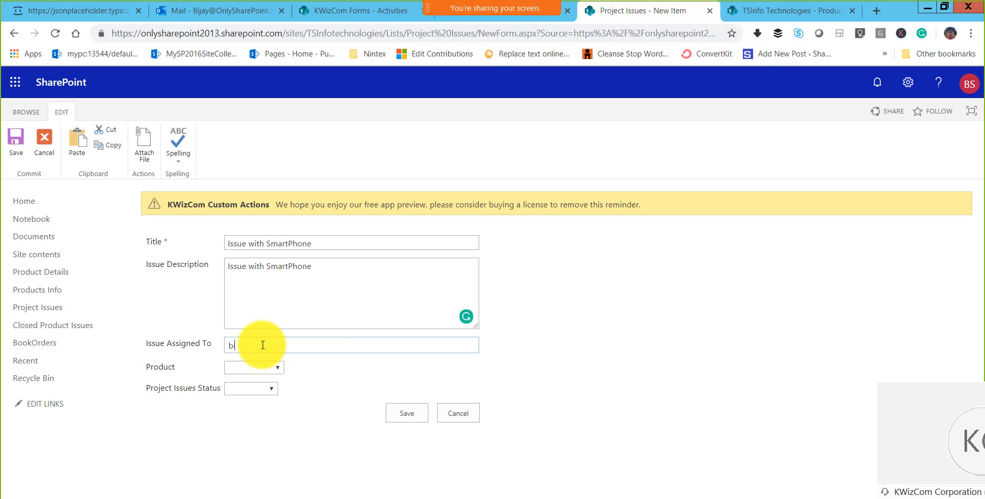
text(bija)
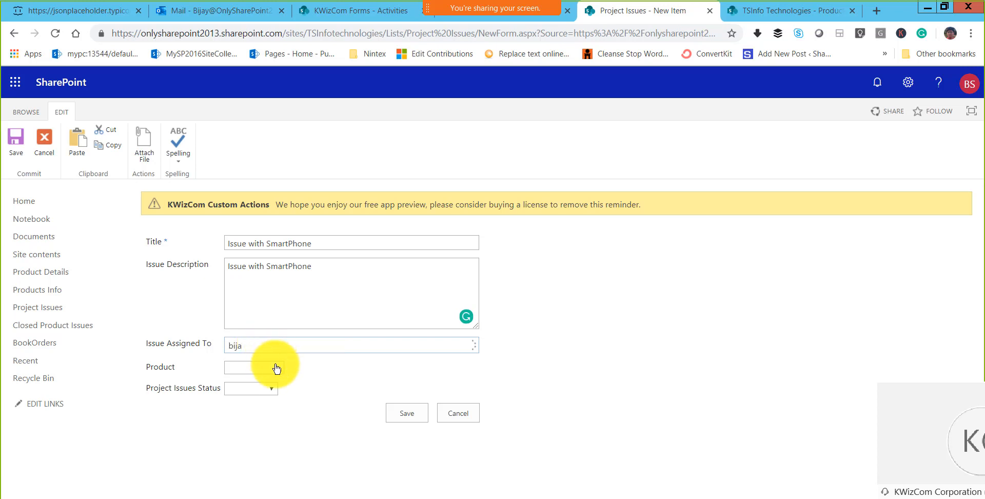
click(275, 366)
click(267, 373)
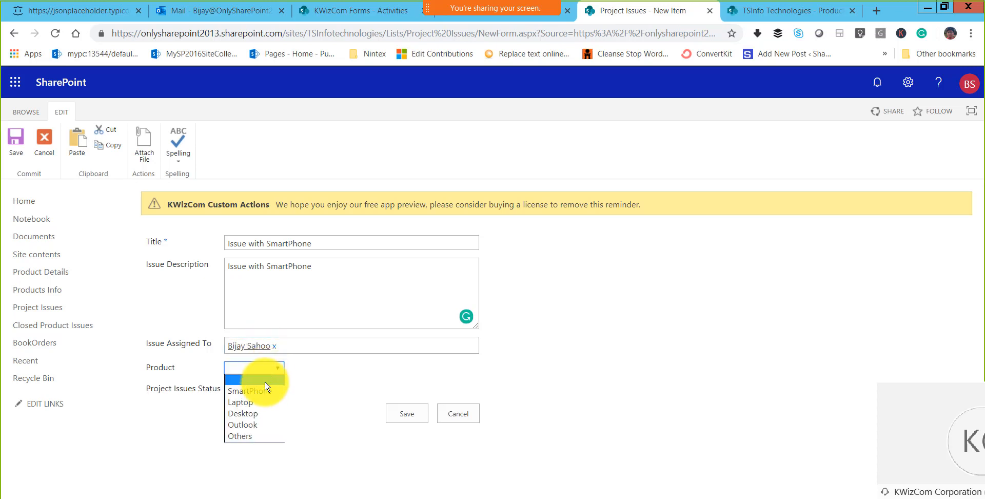
click(271, 397)
click(409, 415)
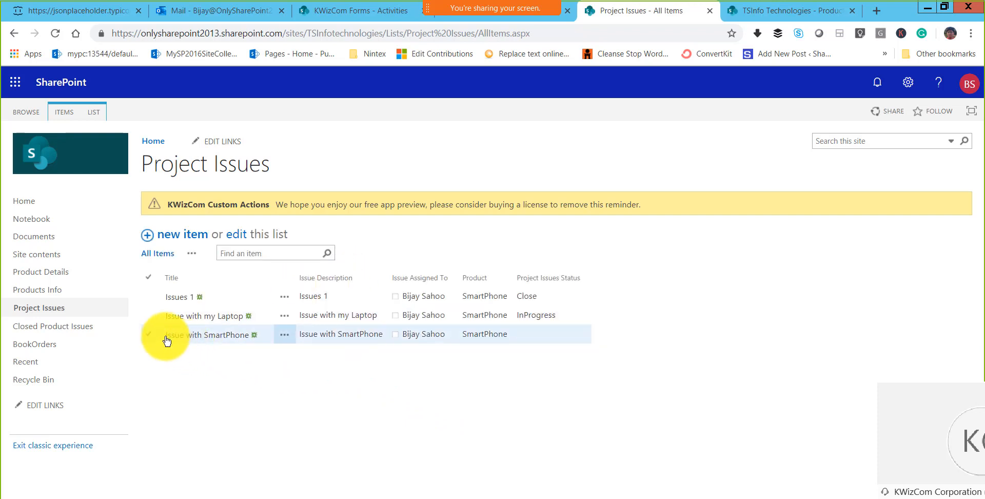
Open the "Issue with SmartPhone" item for editing, run its Close the issue action and confirm closing
click(153, 337)
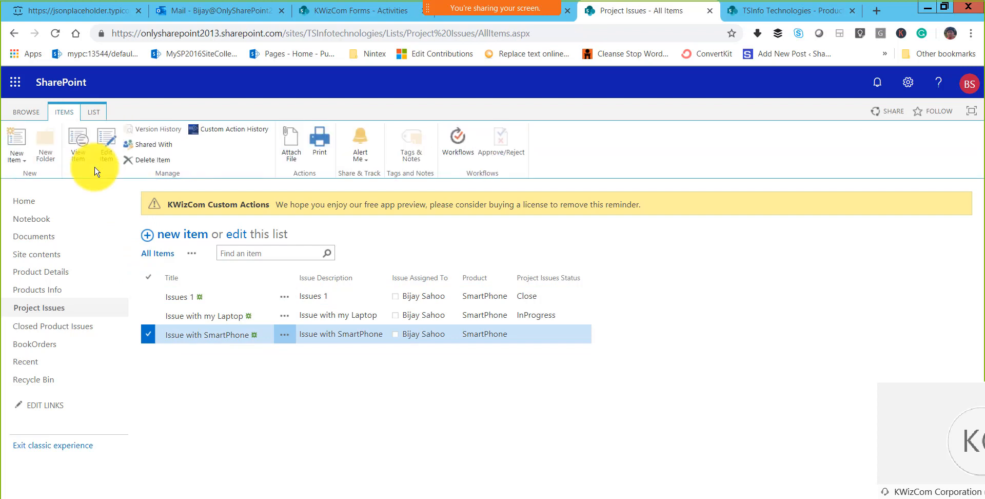
click(109, 160)
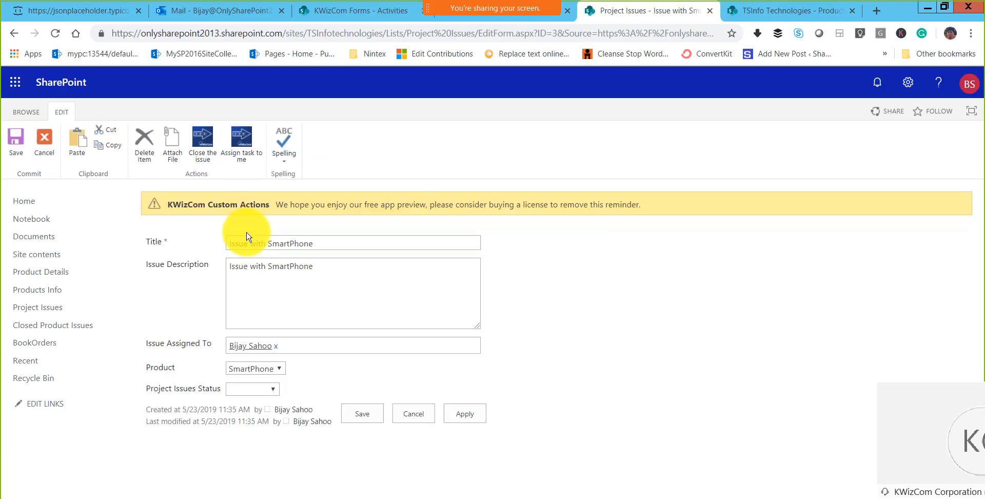
click(195, 152)
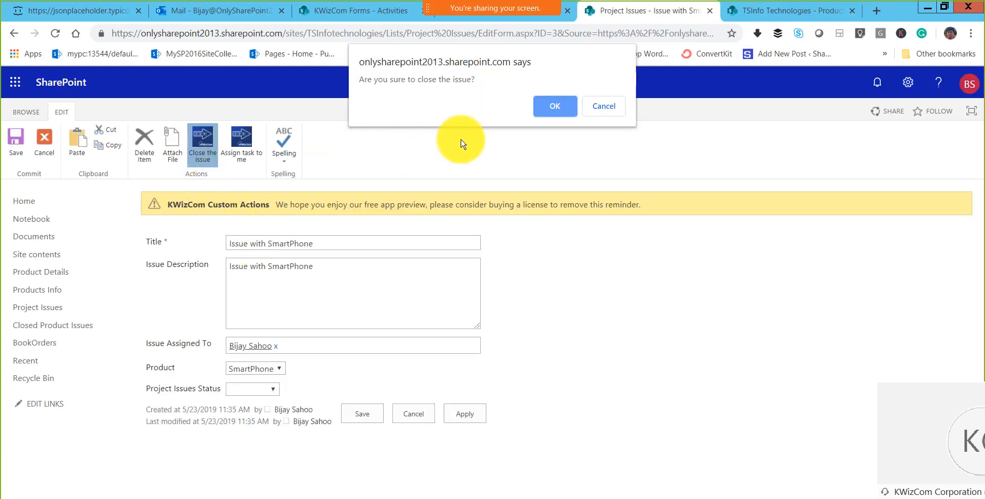
click(558, 108)
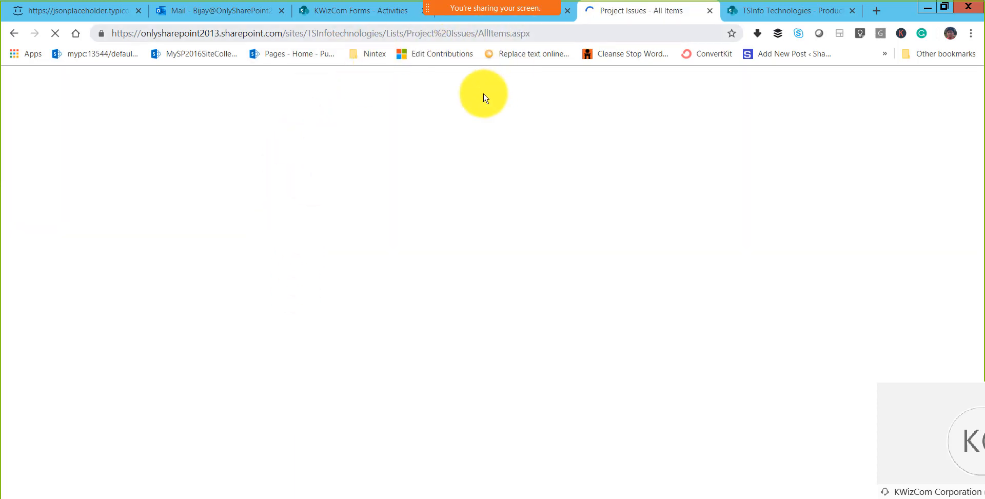
Read the newest issue-closed notification email in the Outlook inbox and return to the Project Issues list
click(219, 15)
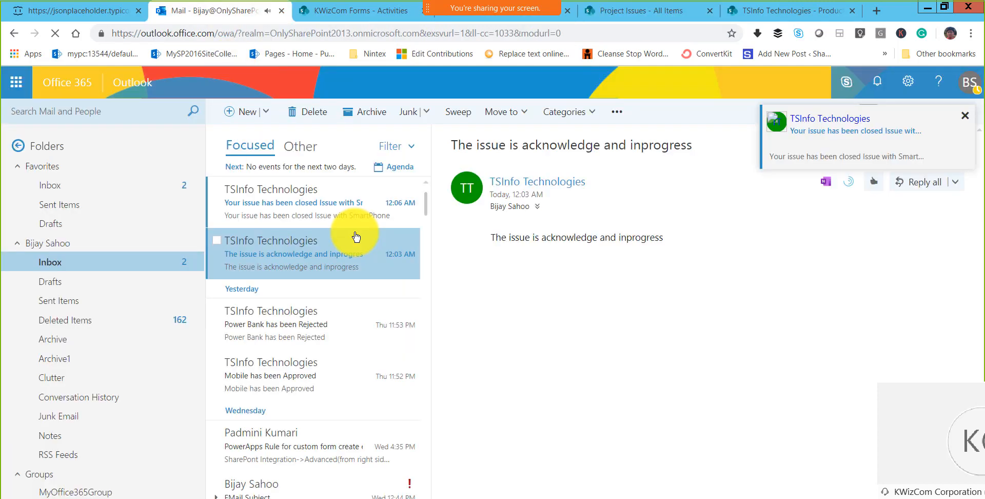
click(332, 215)
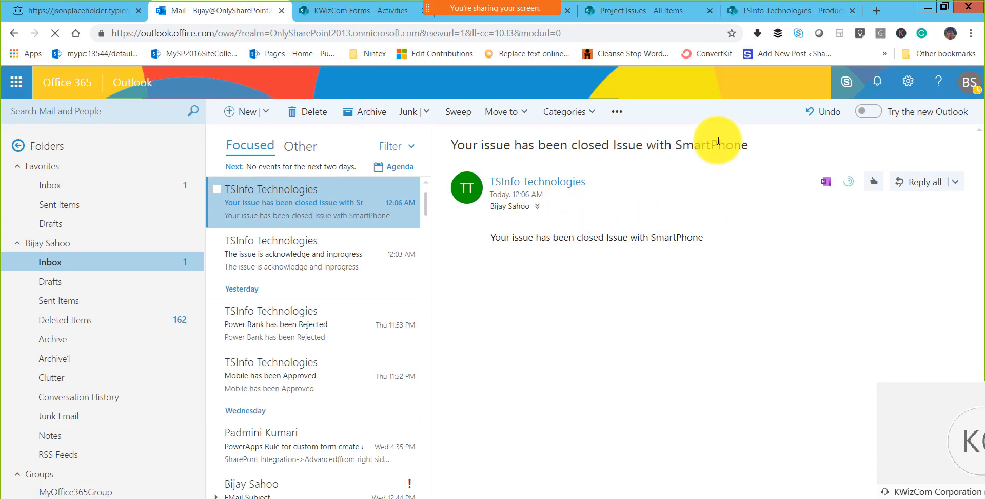
drag(675, 144, 741, 145)
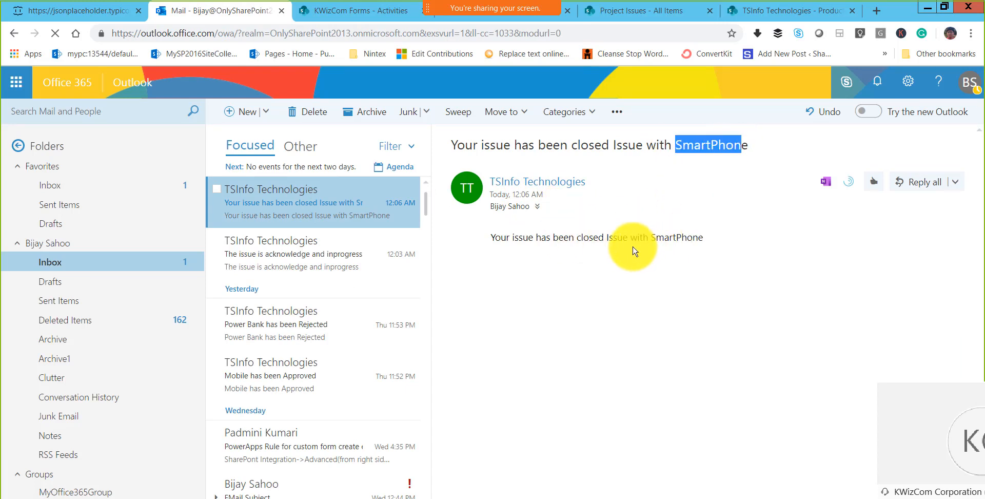
click(641, 14)
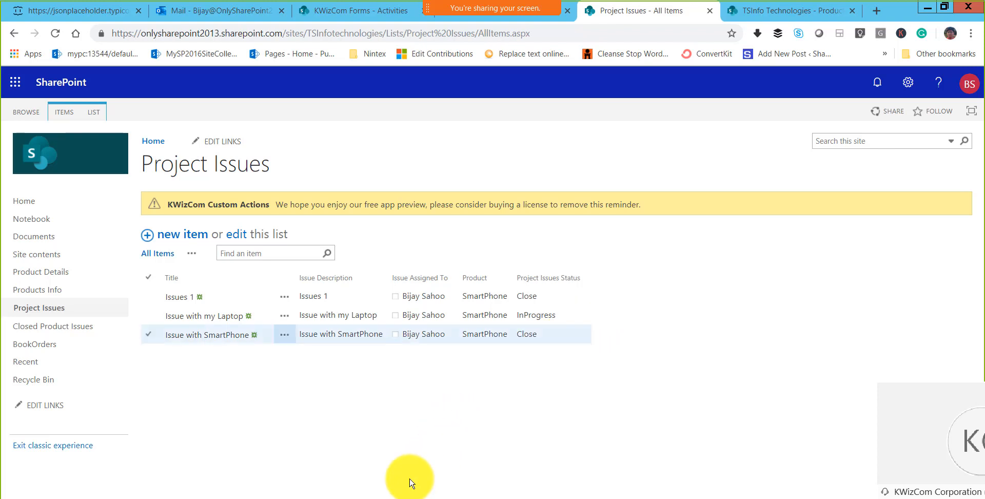
Switch to the PowerPoint slide show, advance to the Example-3 Order Book Process slide, and return to the Project Issues list
click(469, 497)
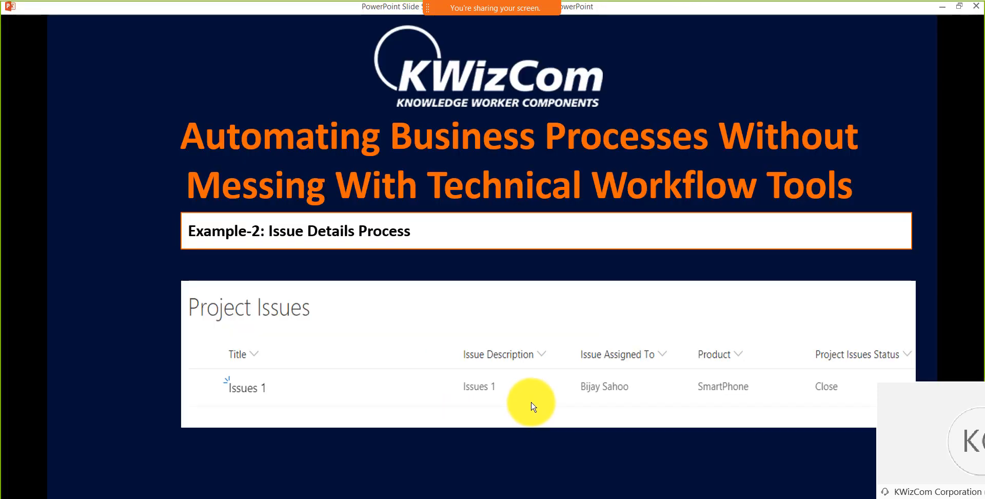
click(545, 388)
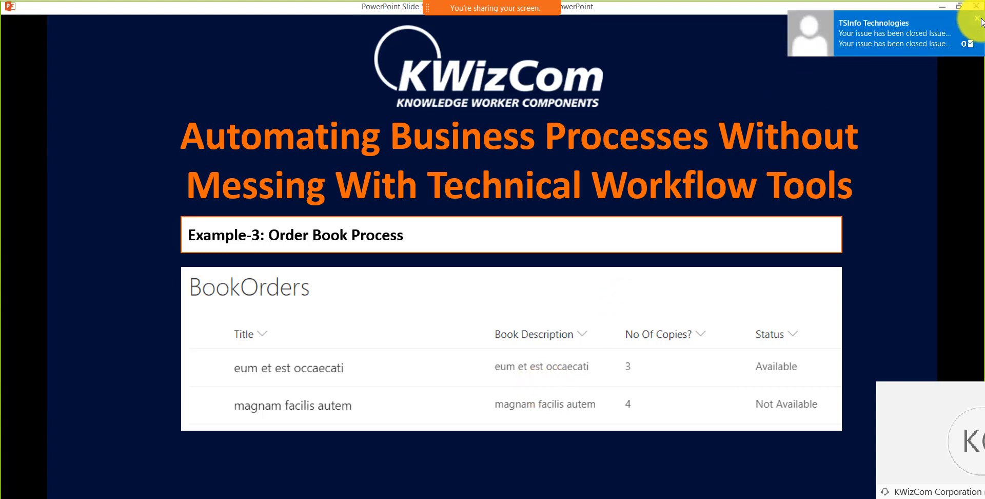
click(977, 19)
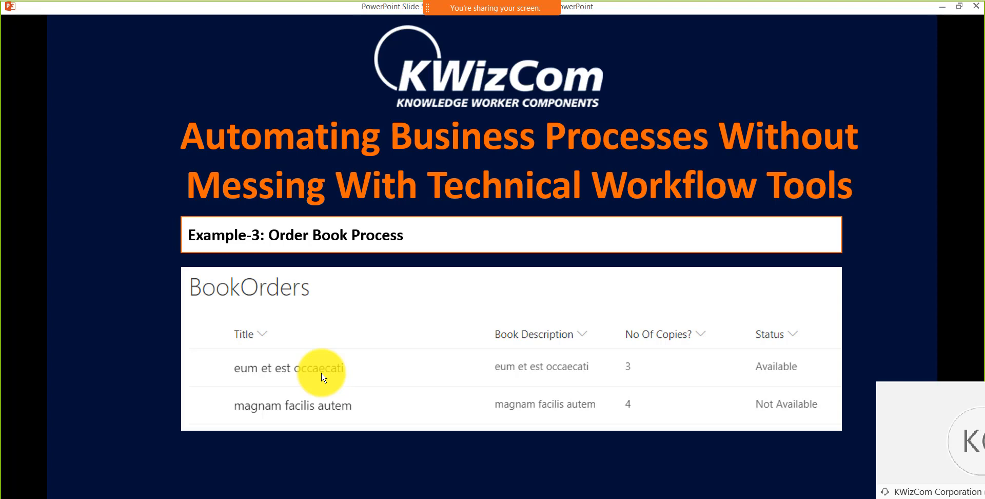
click(940, 7)
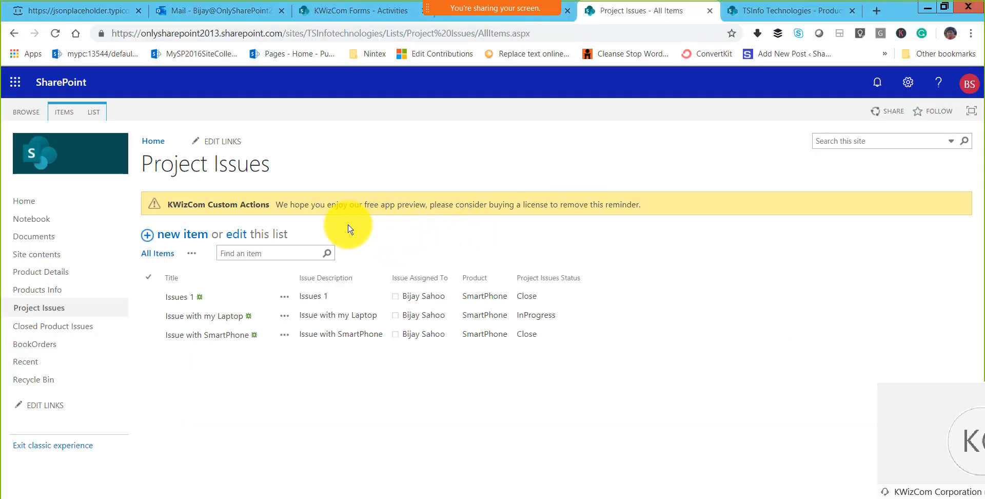
Open the BookOrders list and go to the Activities page of its KWizCom Forms settings
click(45, 345)
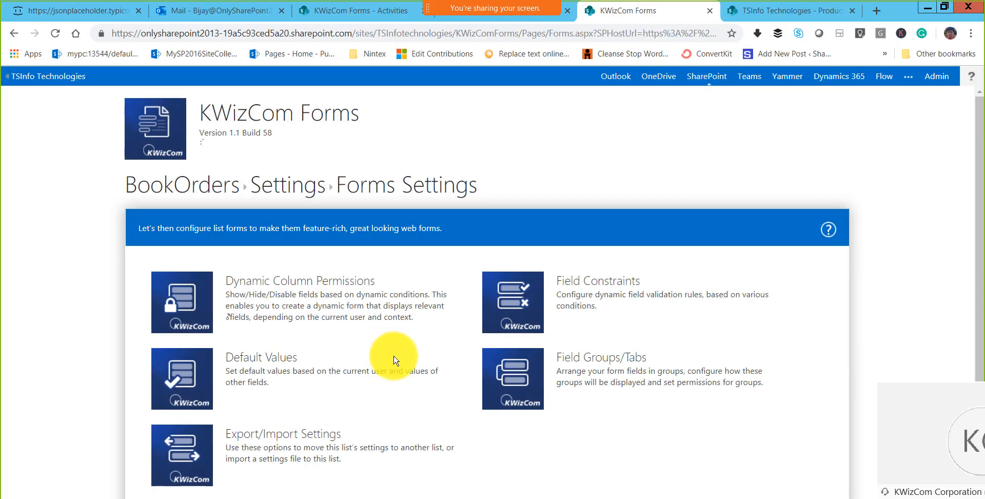
scroll(407, 362, down, 3)
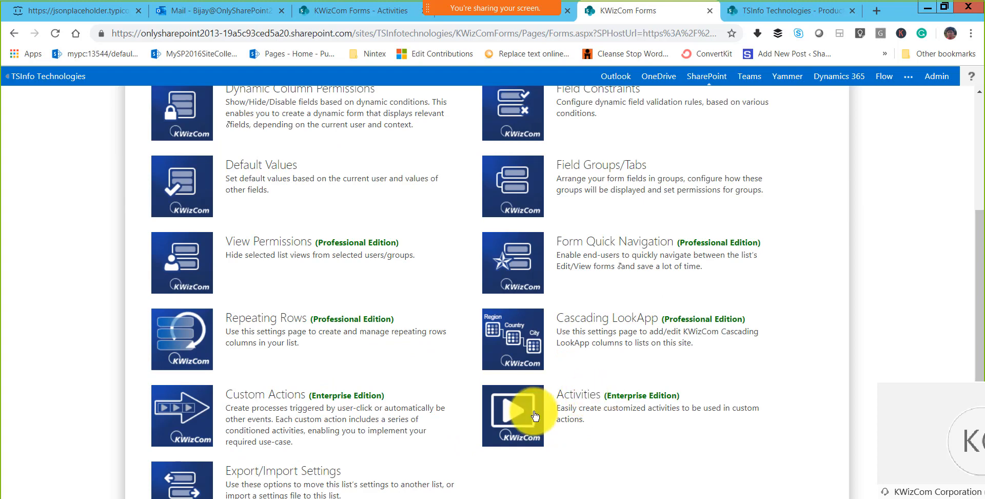
click(555, 411)
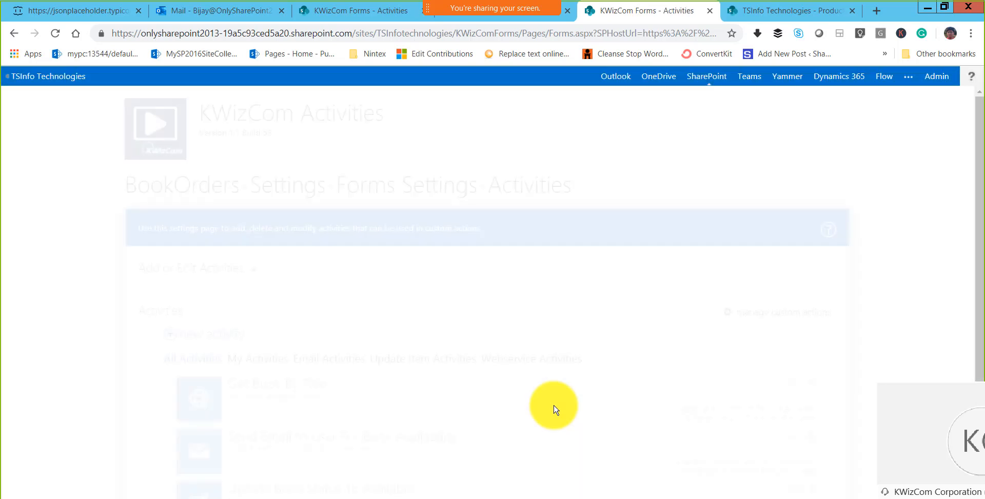
scroll(467, 417, down, 3)
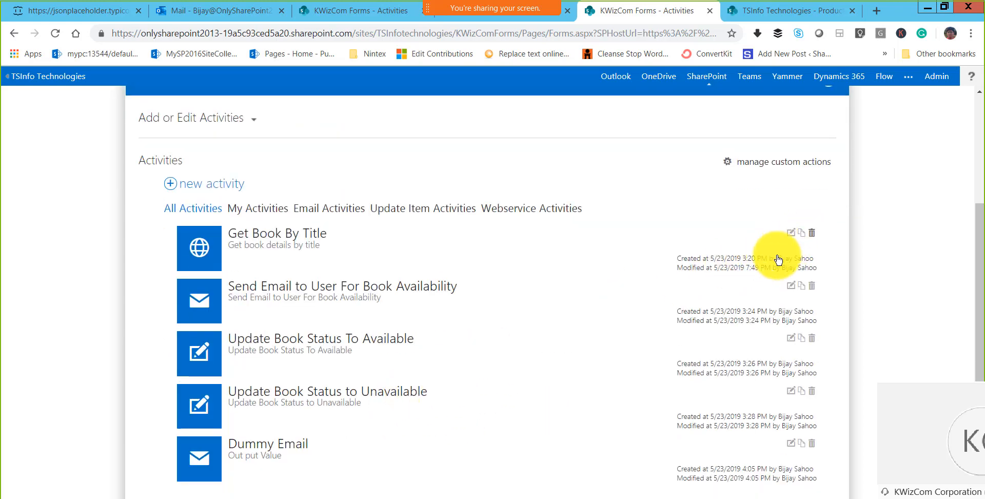
Delete all existing BookOrders activities, from Get Book By Title through Dummy Email, confirming each deletion
click(812, 236)
key(Return)
click(812, 285)
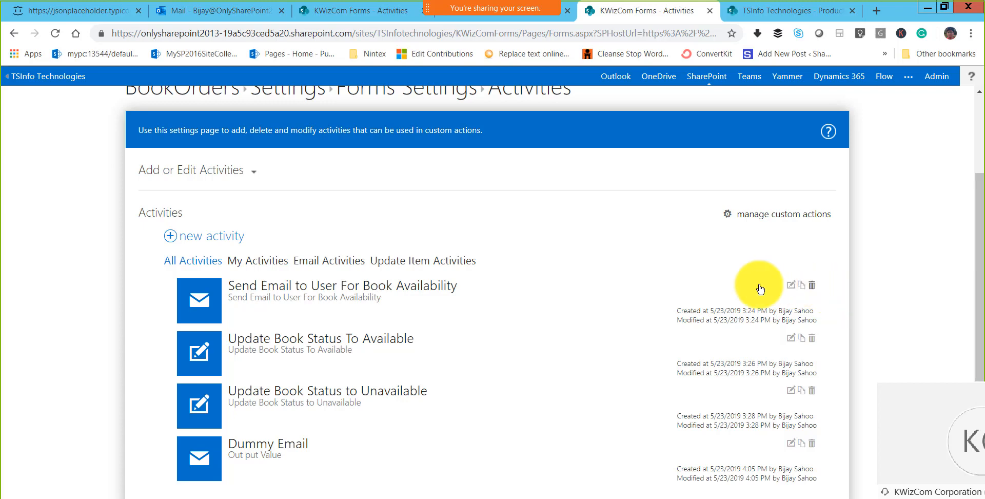
key(Return)
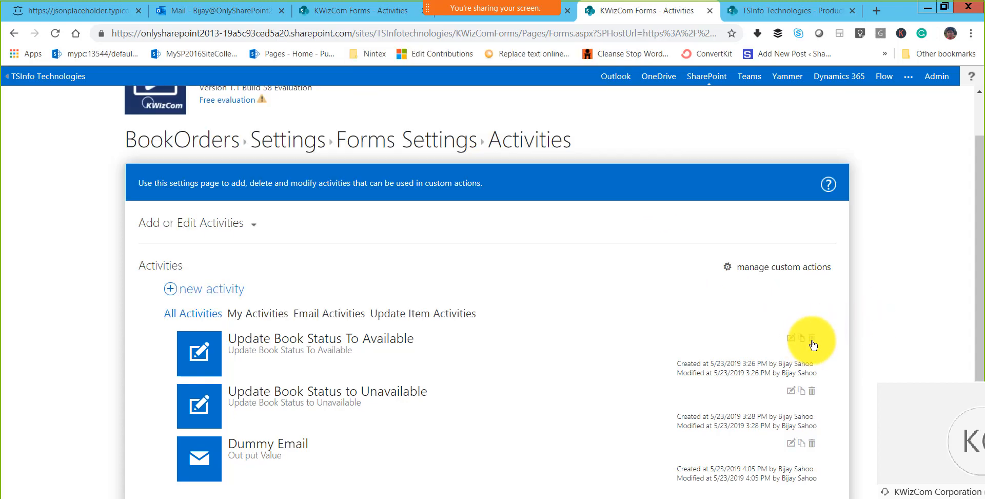
click(811, 338)
key(Return)
click(817, 386)
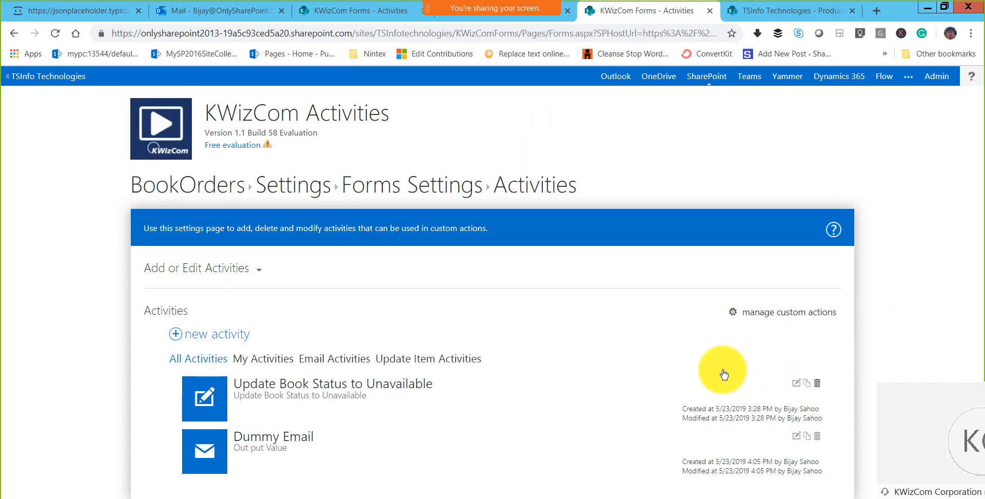
key(Return)
click(818, 384)
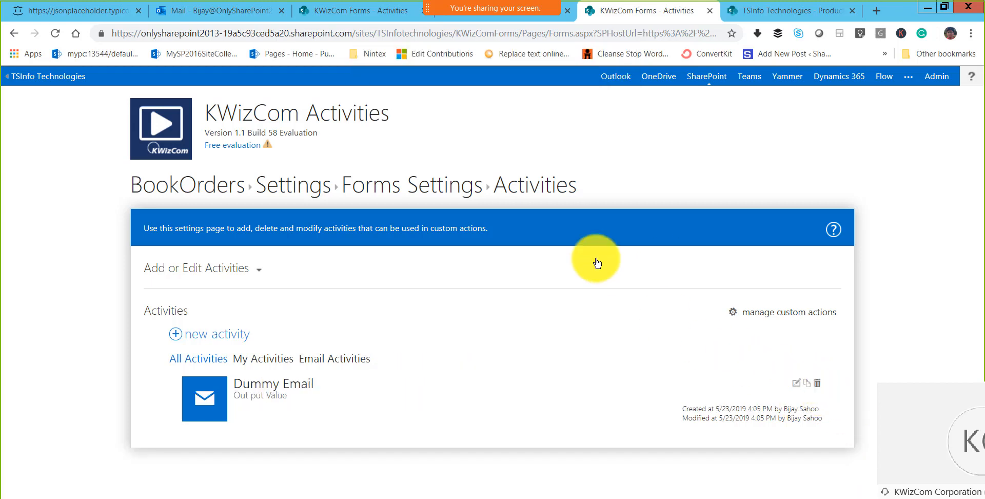
click(563, 121)
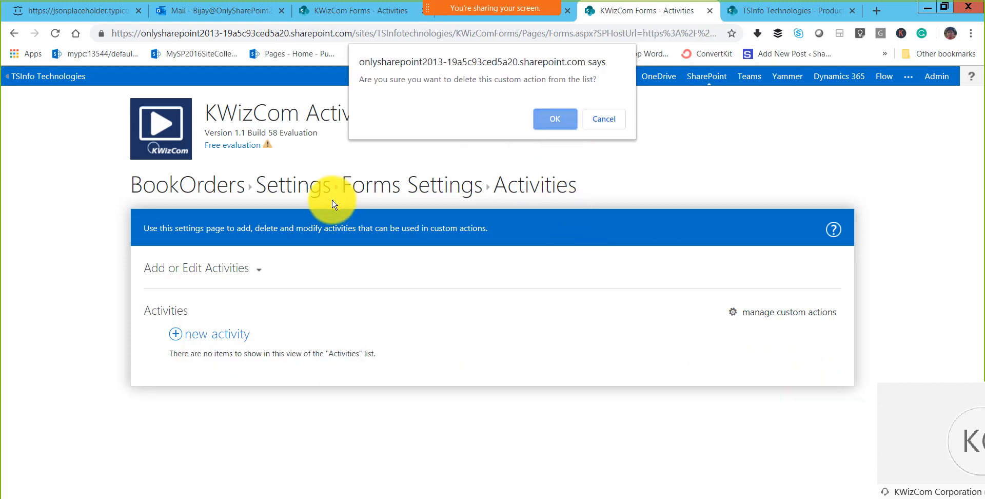
View the BookOrders list through its list settings and reopen the Activities page of its KWizCom Forms settings
click(300, 198)
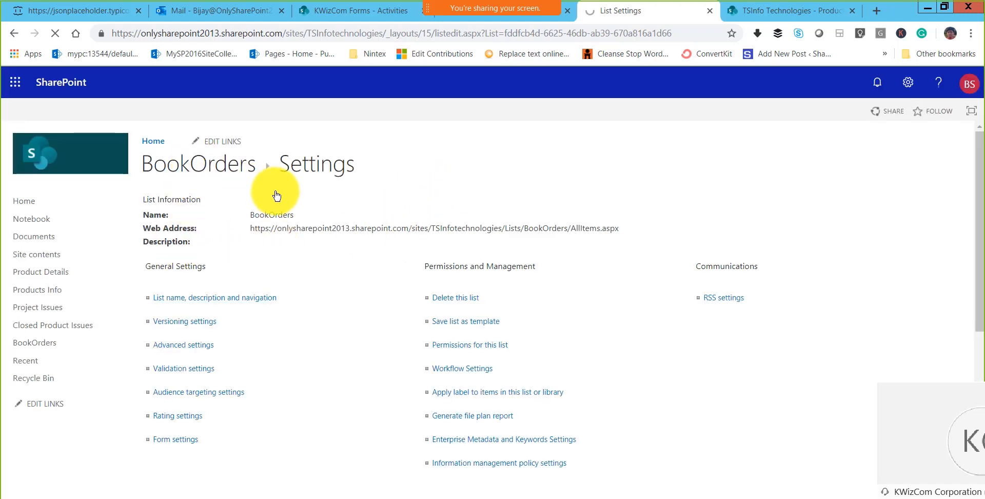
click(513, 234)
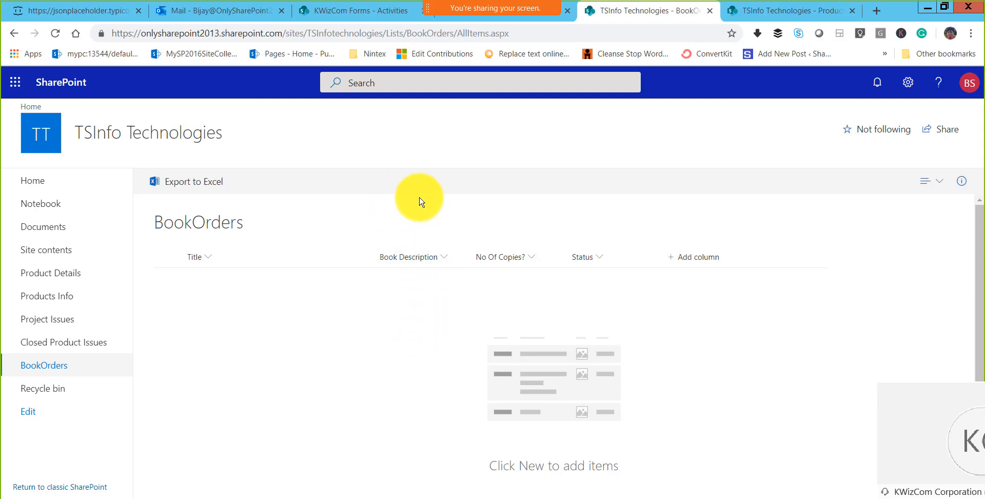
click(442, 187)
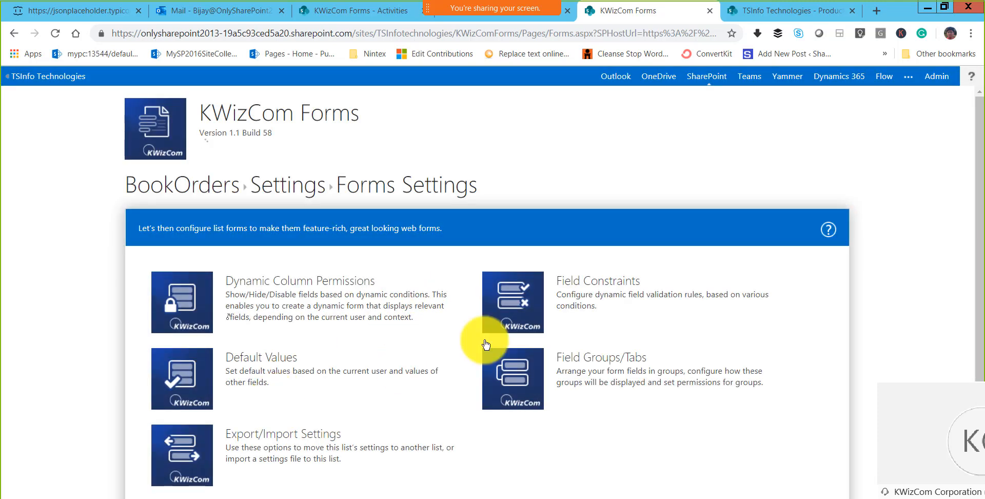
scroll(482, 340, down, 1)
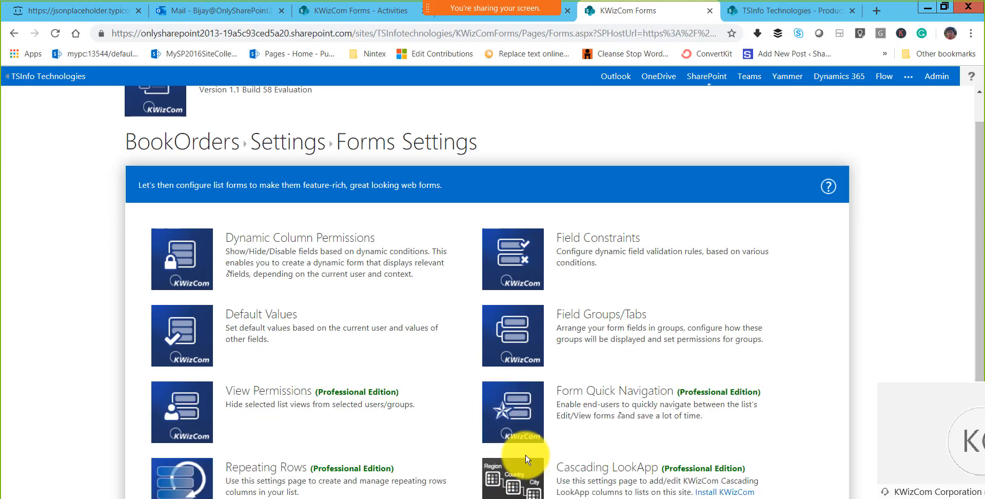
scroll(521, 445, down, 4)
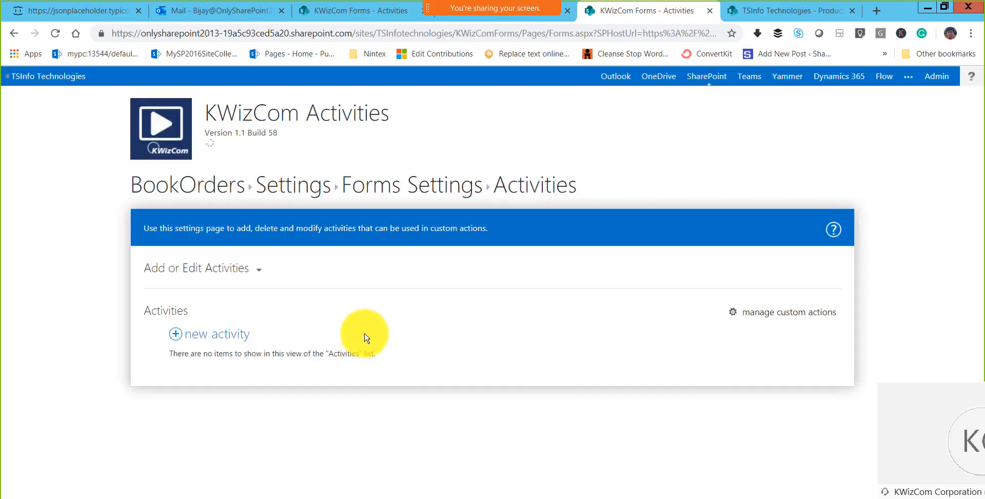
Start a new activity for the BookOrders list and set its activity type to Webservice
click(235, 336)
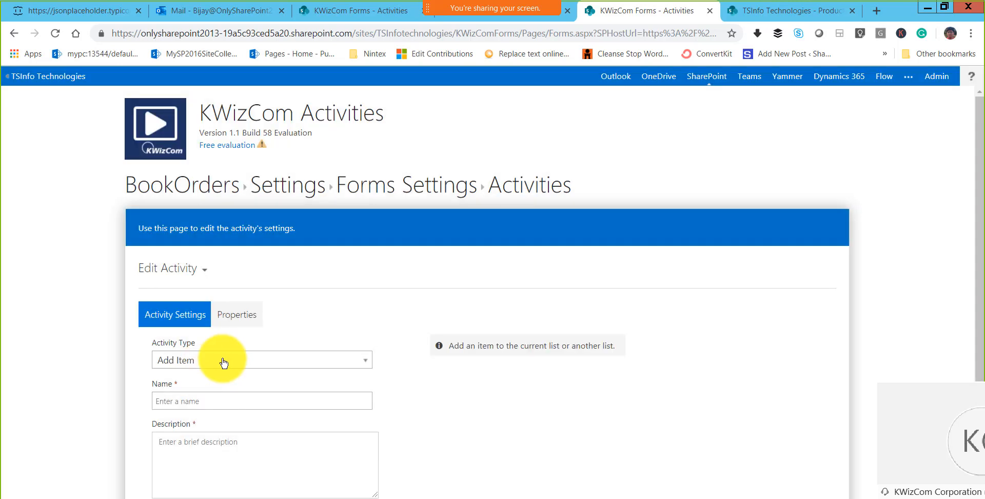
click(224, 359)
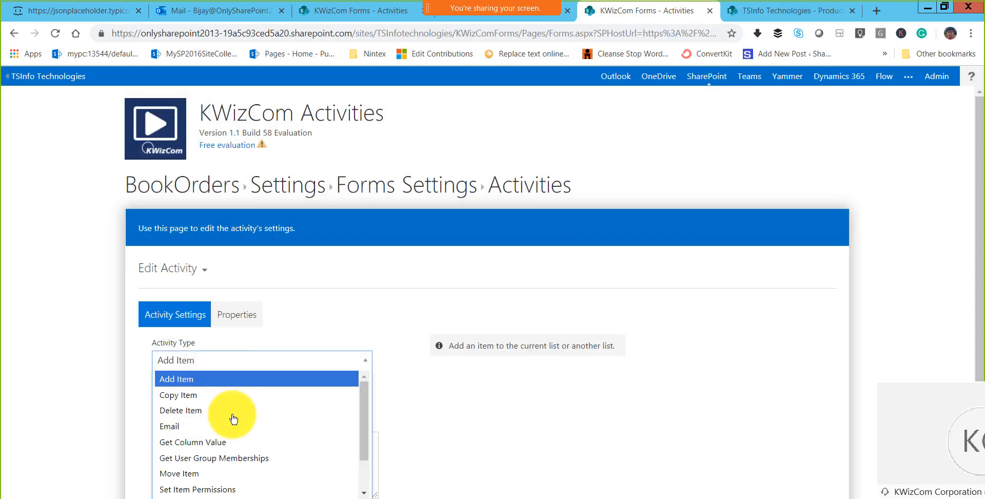
scroll(233, 418, down, 2)
click(226, 477)
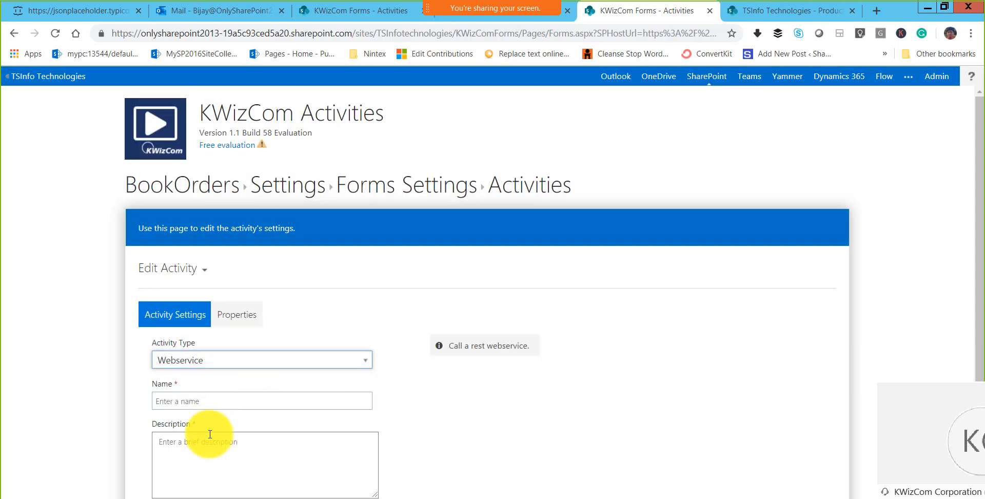
Enter "Get Book By Title" as both the name and the description of the Webservice activity
click(198, 405)
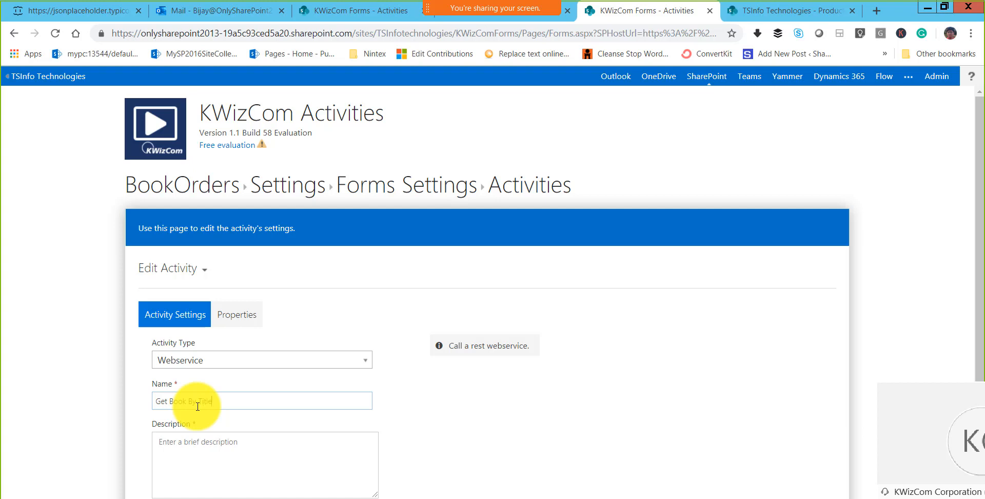
key(ctrl+a)
key(ctrl+c)
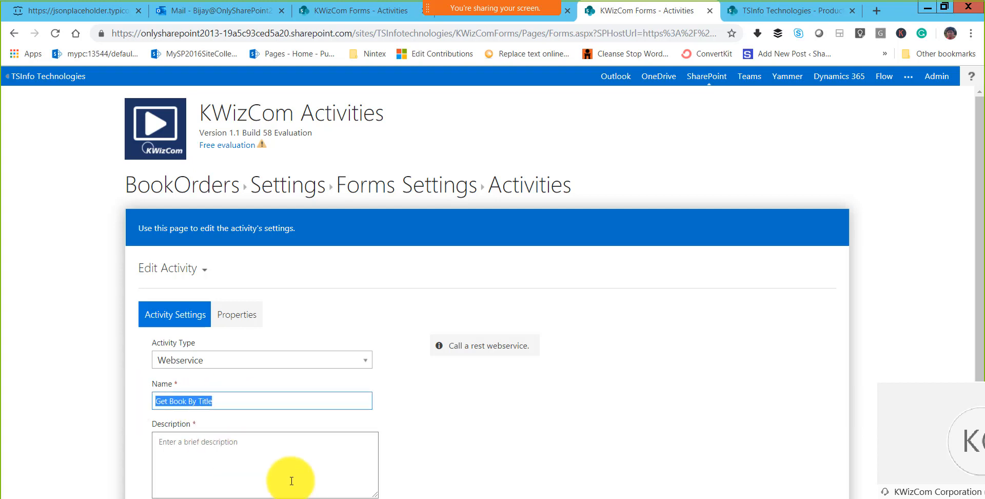
click(291, 480)
key(ctrl+v)
click(236, 316)
scroll(493, 416, down, 2)
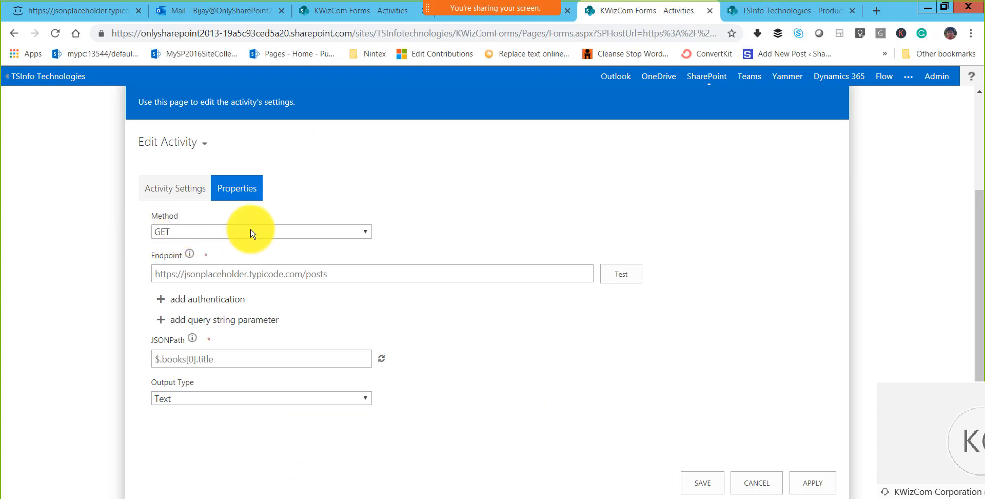
key(alt+Tab)
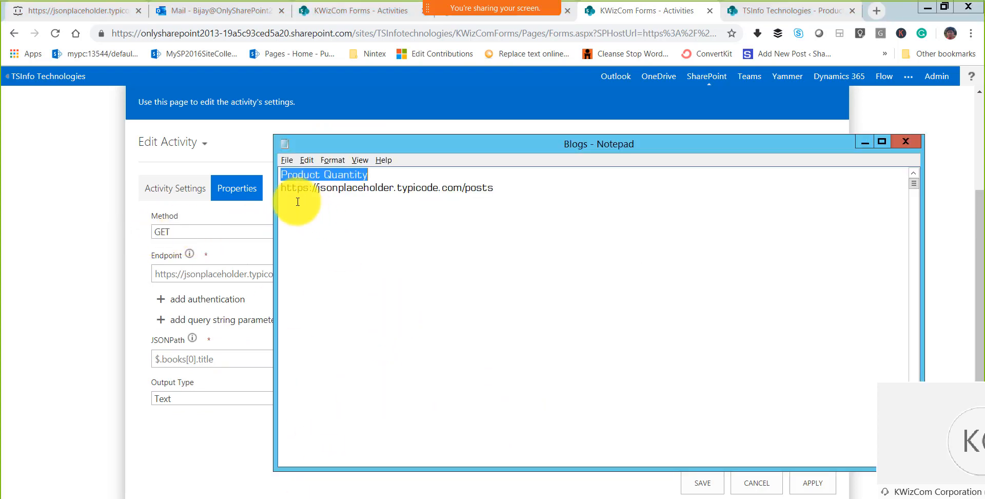
drag(281, 187, 510, 189)
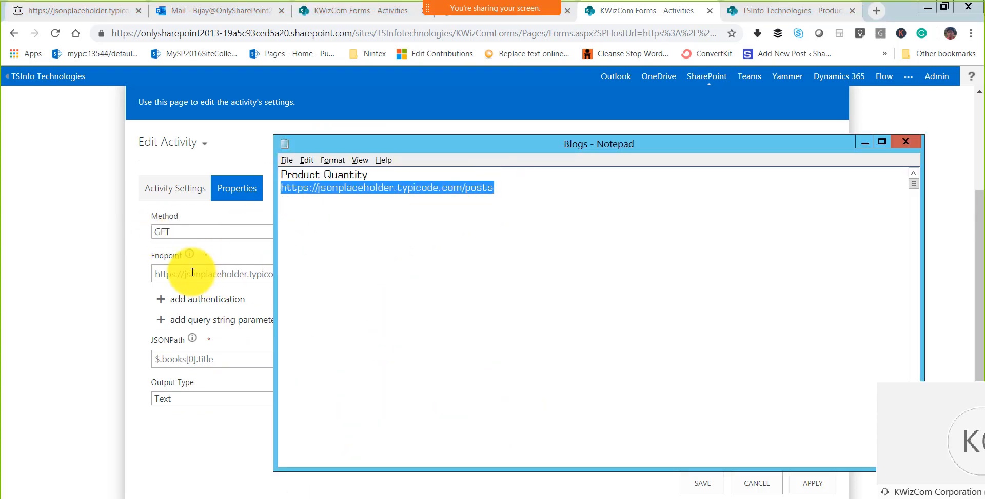
click(263, 274)
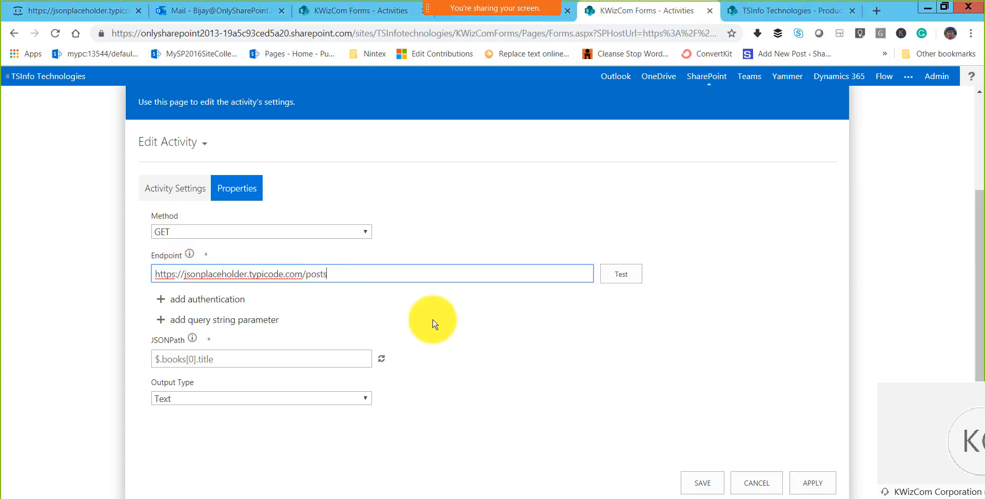
click(458, 330)
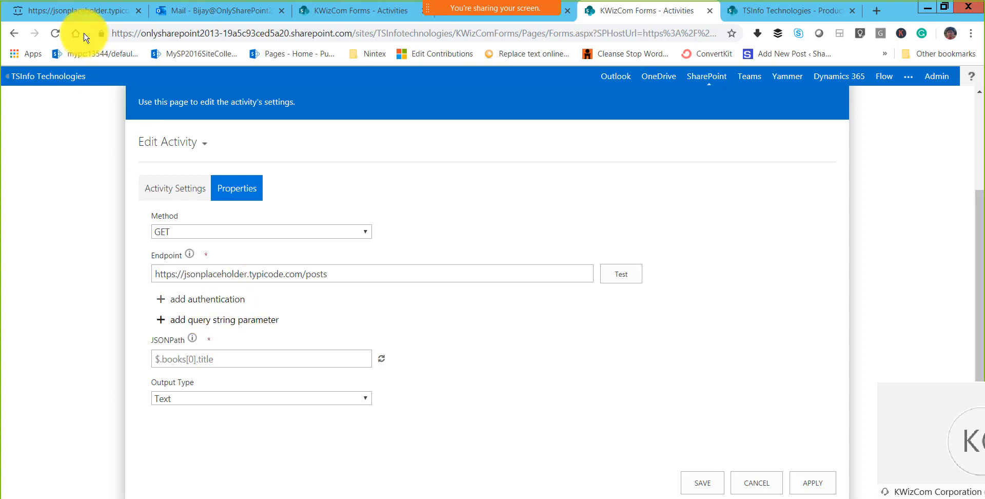
Check the title field in the posts JSON feed and add a query string parameter named title with the value [%title%]
click(79, 15)
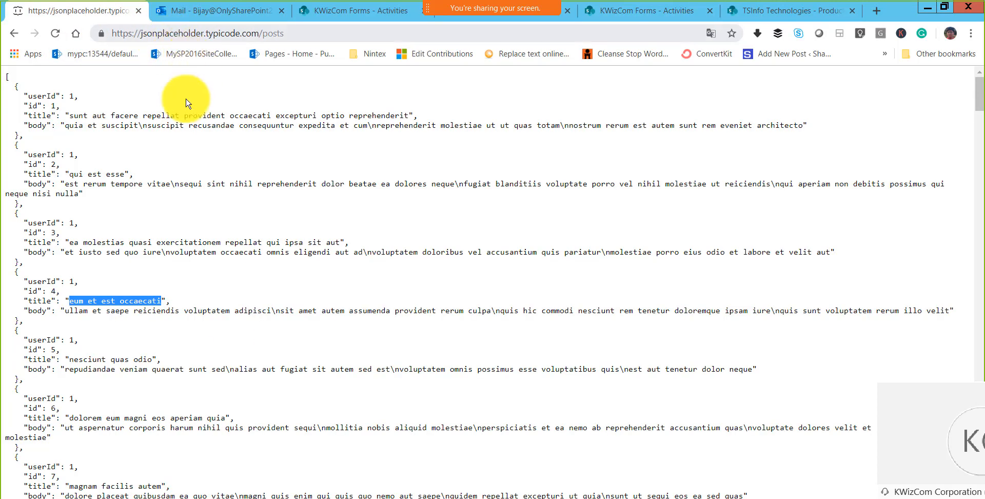
click(31, 115)
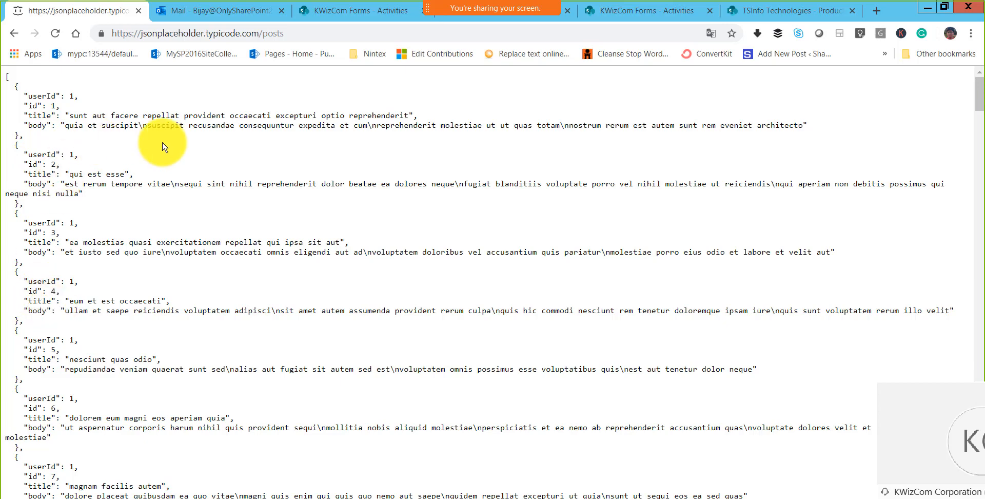
click(641, 16)
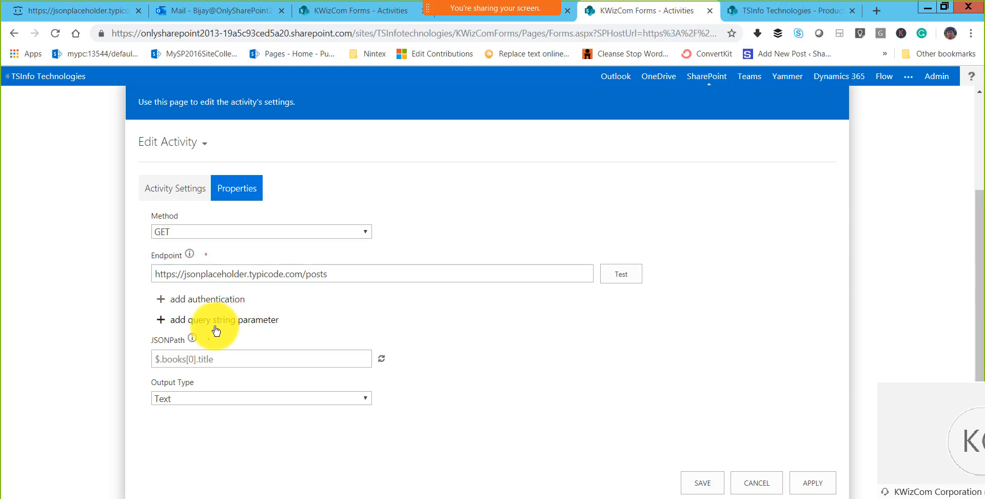
click(195, 319)
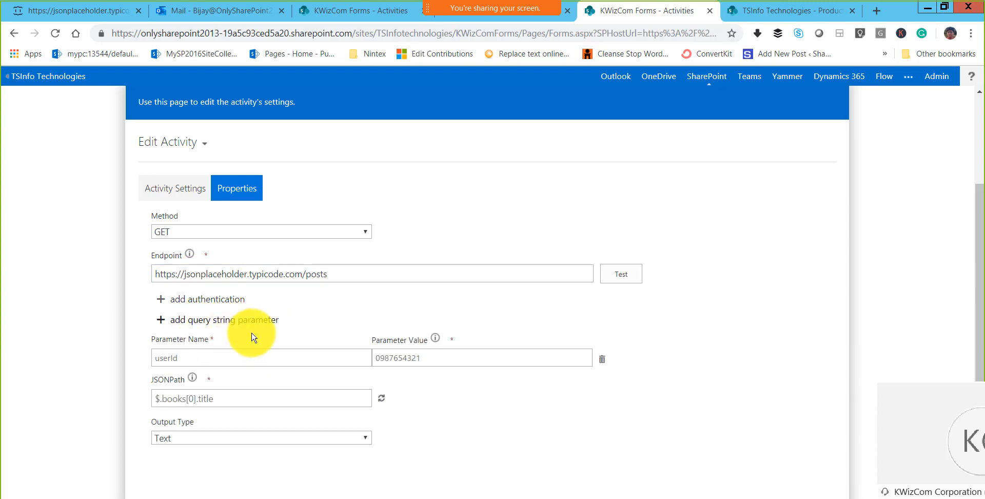
click(199, 363)
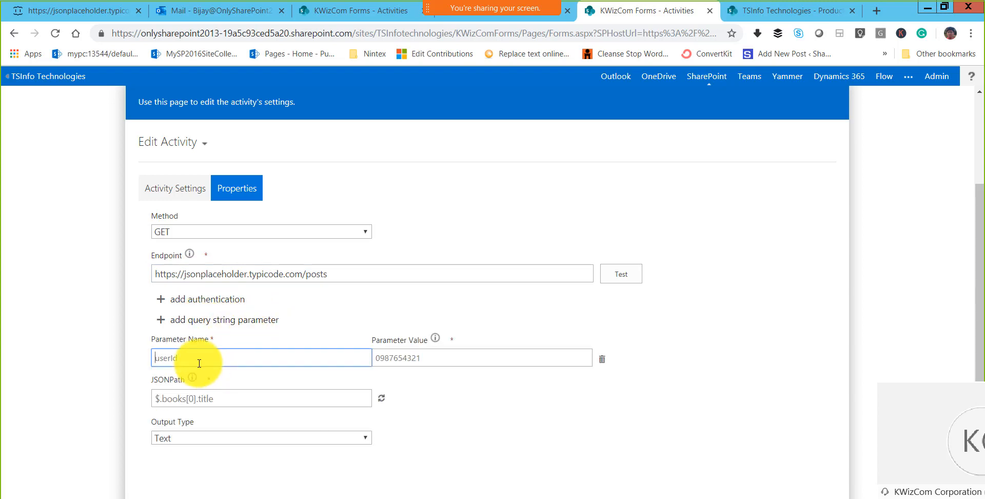
text(title)
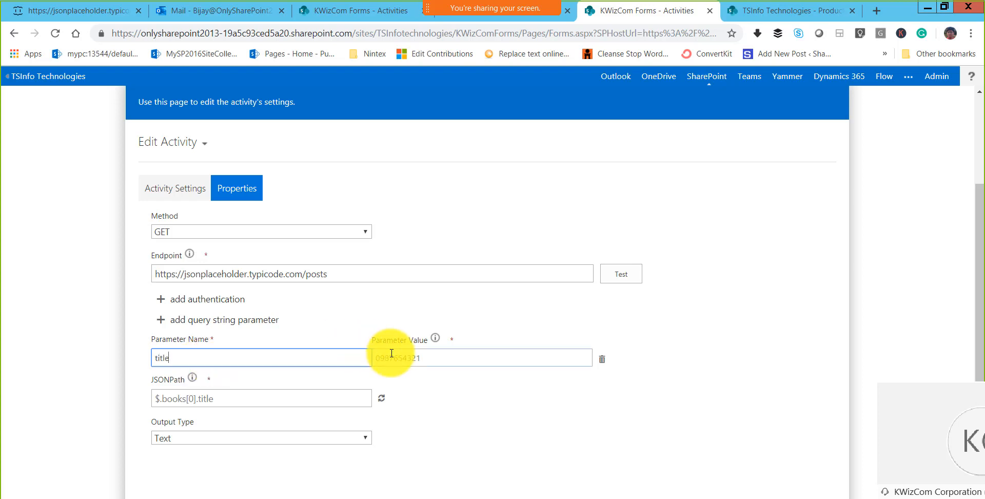
click(410, 357)
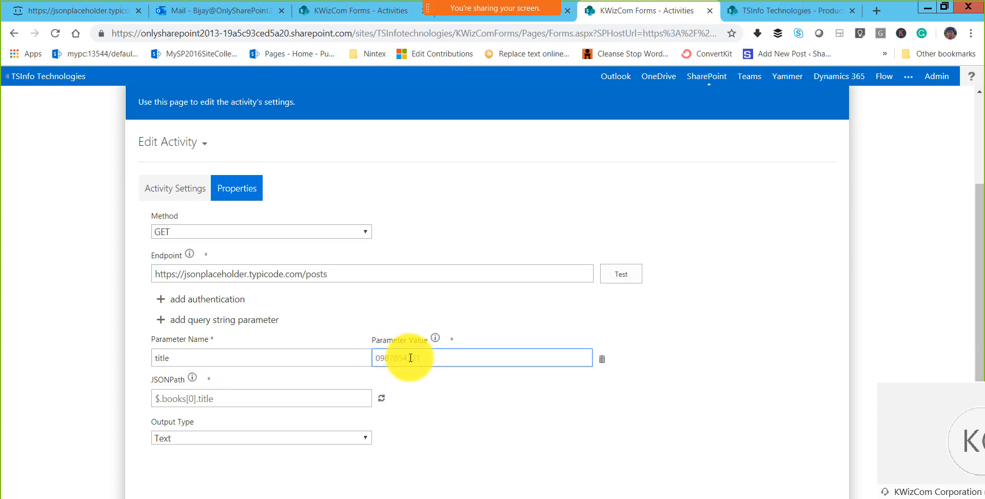
text([])
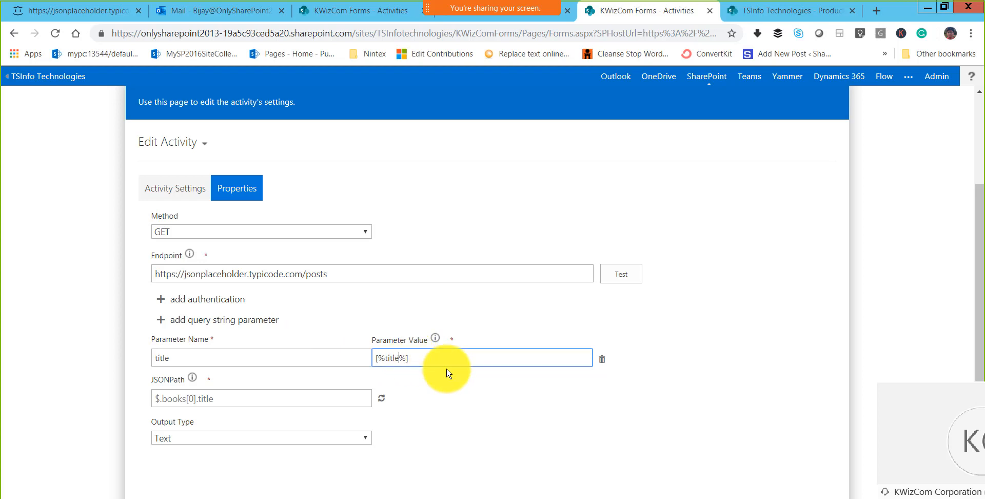
Set the JSONPath to $.[0].id and the output type to Number
scroll(216, 356, down, 1)
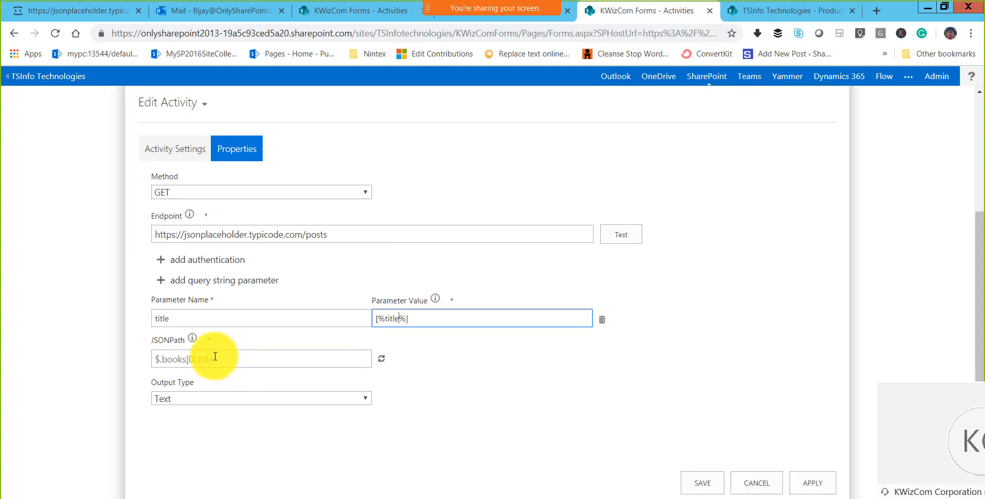
click(215, 358)
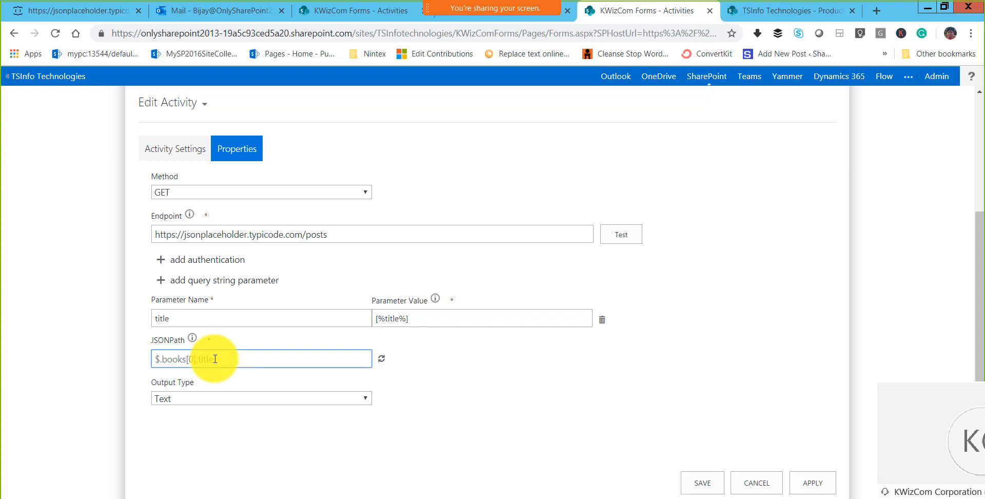
text($)
click(213, 398)
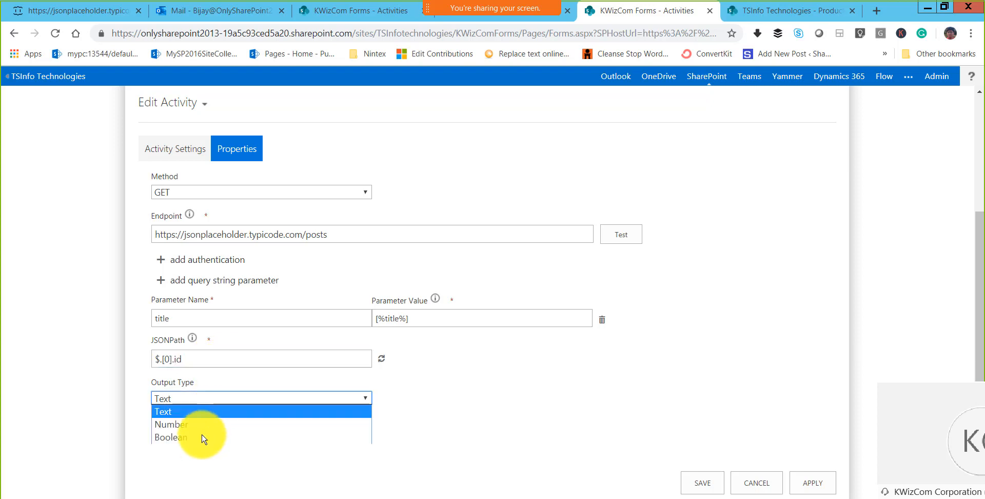
click(200, 426)
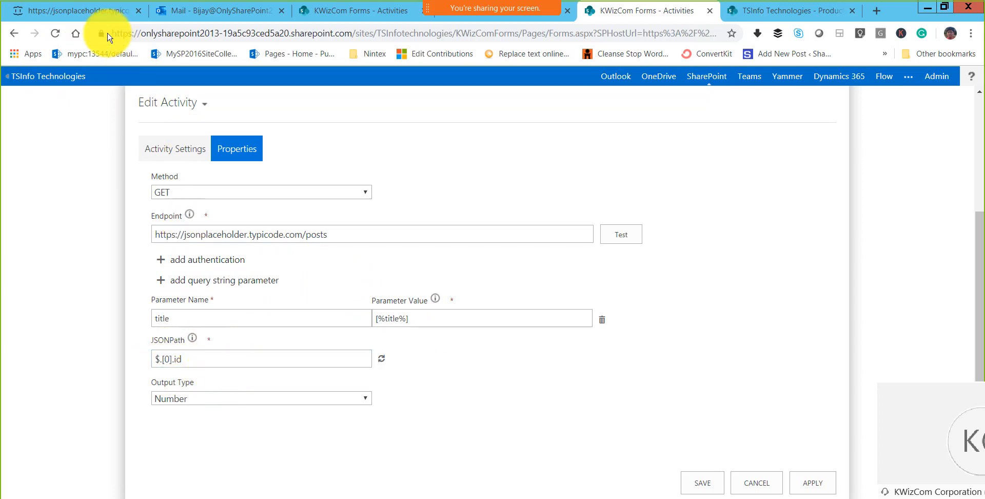
Test the endpoint with the title "eum et est occaecati" copied from the JSON feed, and view the response and JSONPath result
key(ctrl+1)
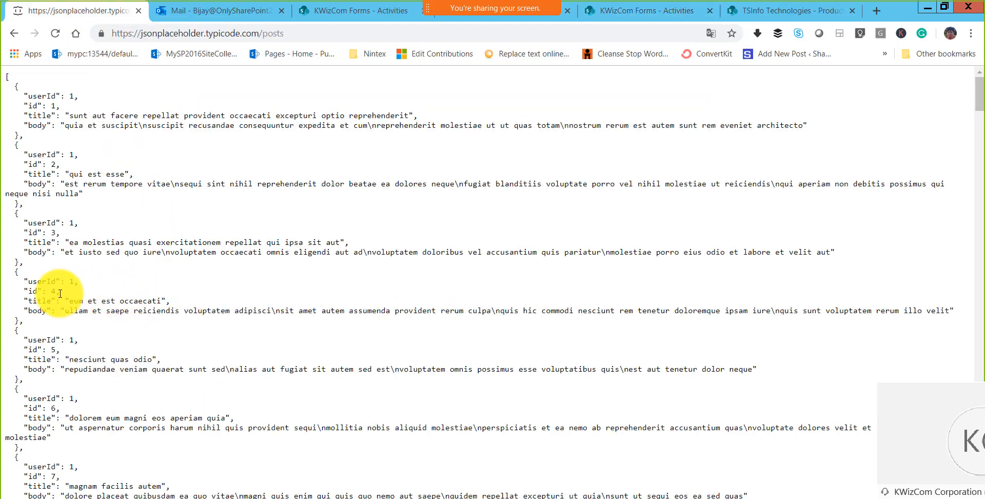
drag(69, 301, 164, 304)
key(ctrl+c)
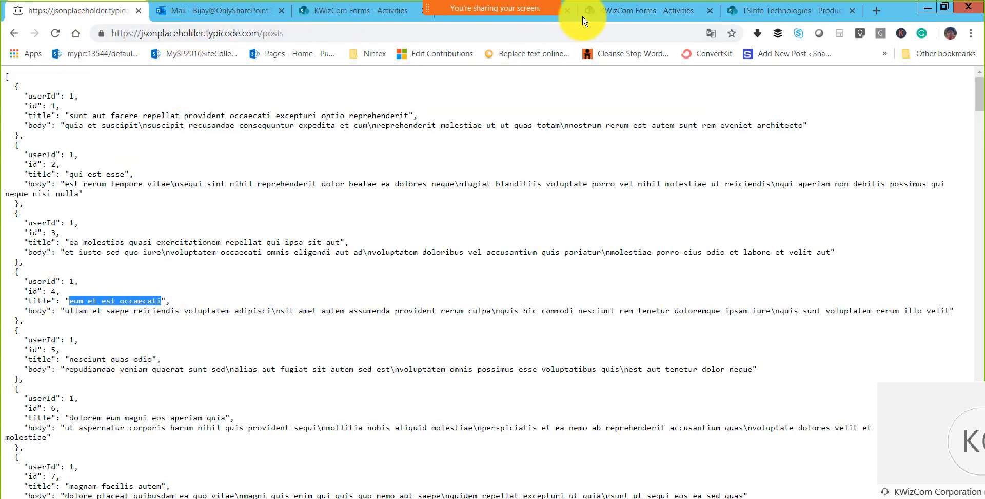
click(608, 15)
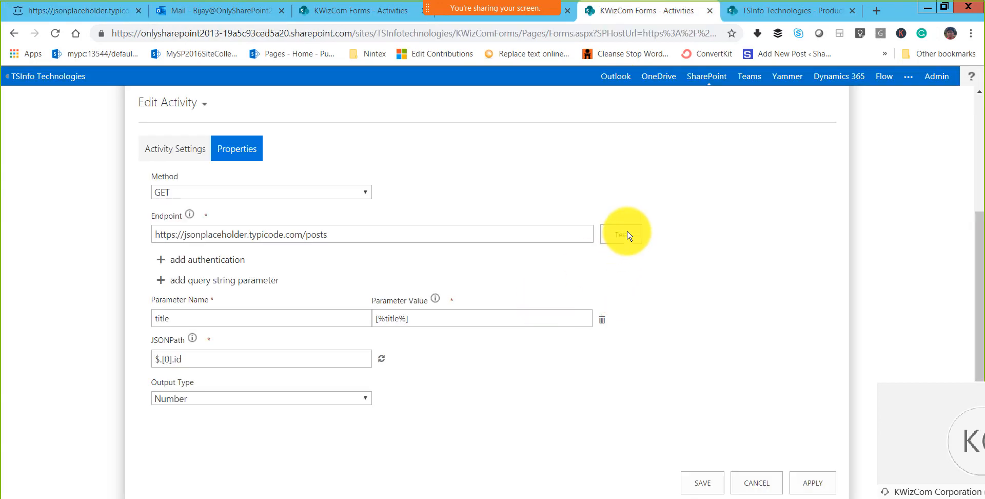
click(621, 233)
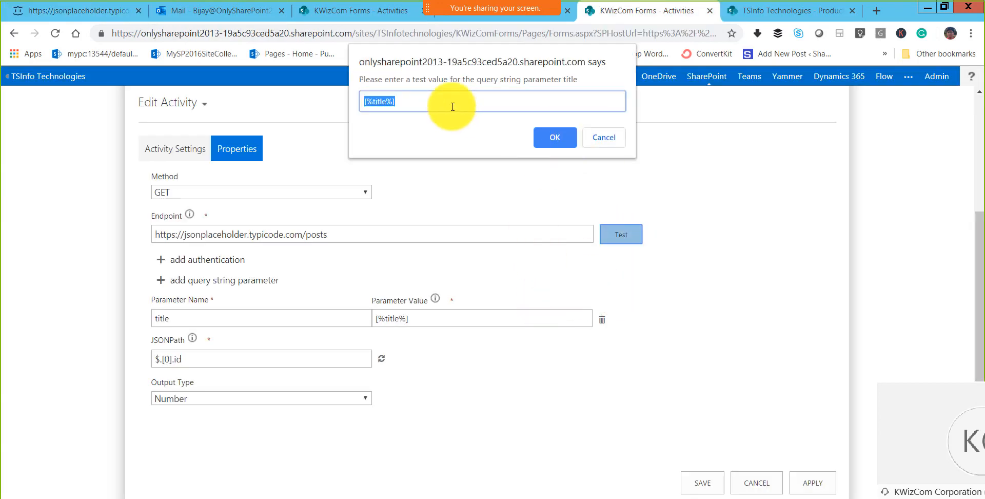
key(ctrl+v)
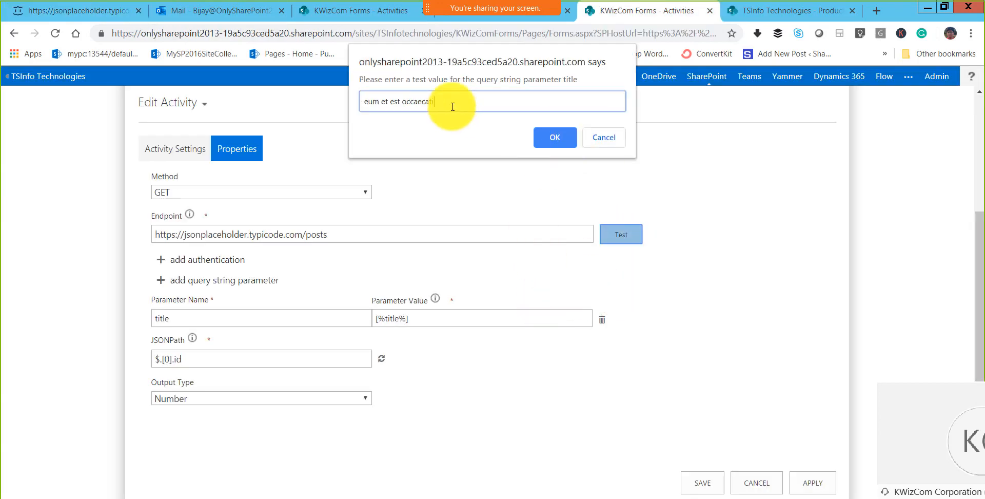
click(561, 147)
scroll(241, 370, down, 4)
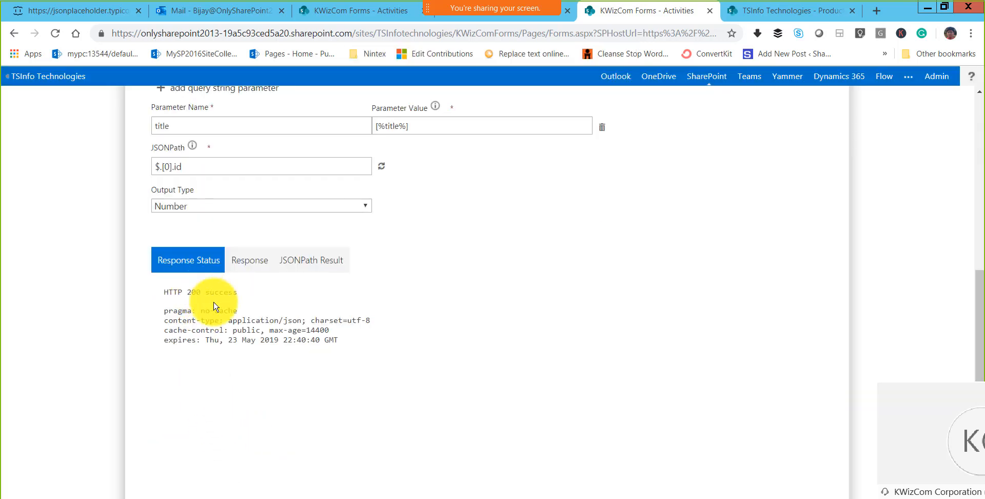
click(252, 264)
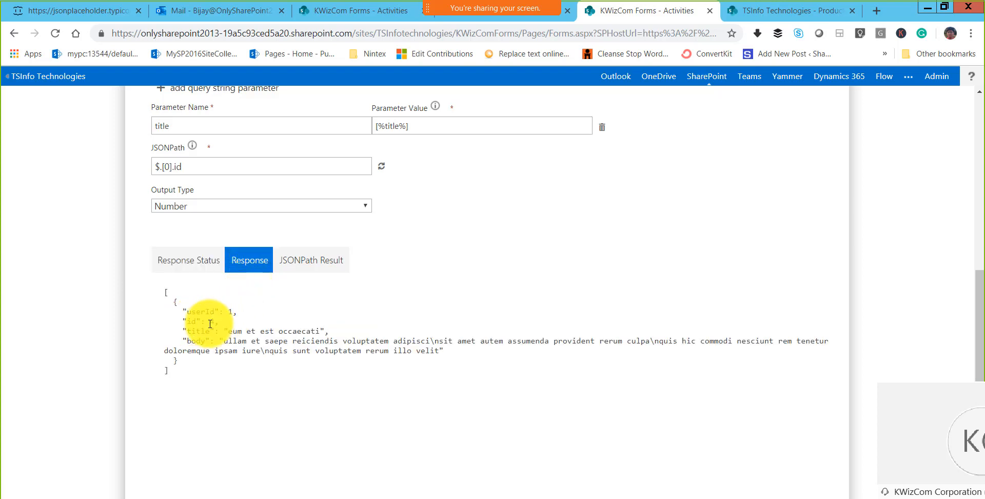
triple_click(297, 354)
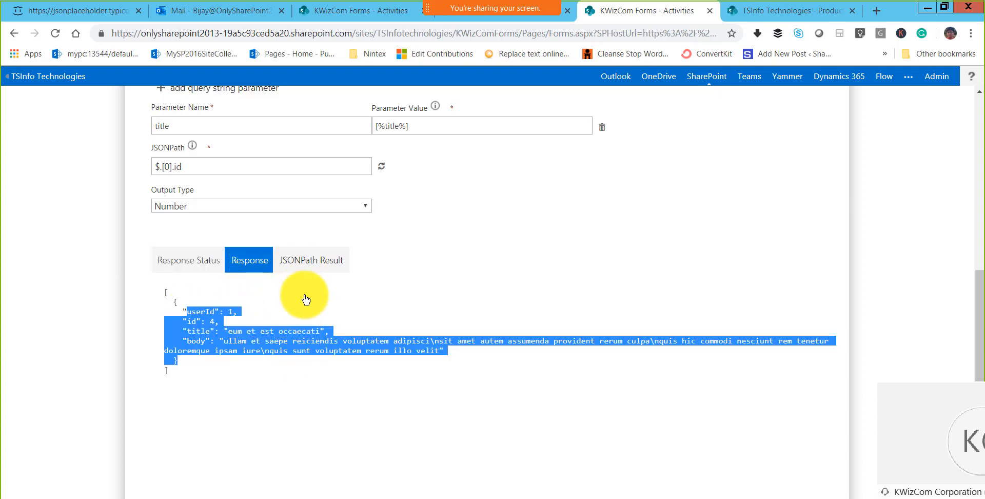
click(313, 261)
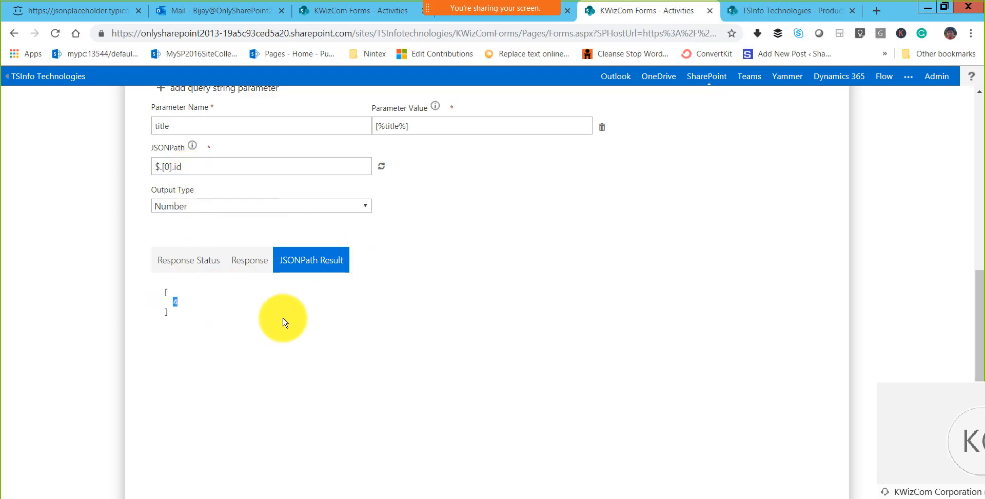
Review the Webservice properties and save the Get Book By Title activity
scroll(307, 307, up, 4)
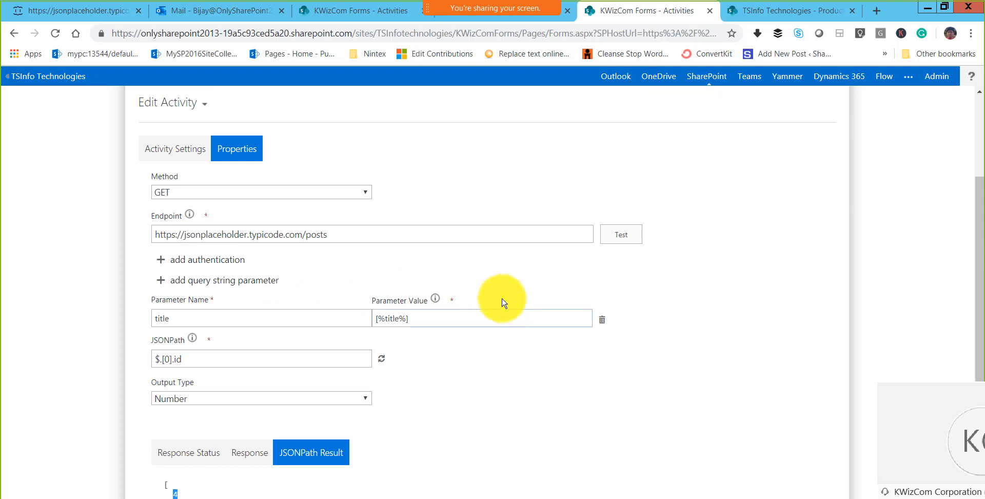
scroll(492, 337, down, 4)
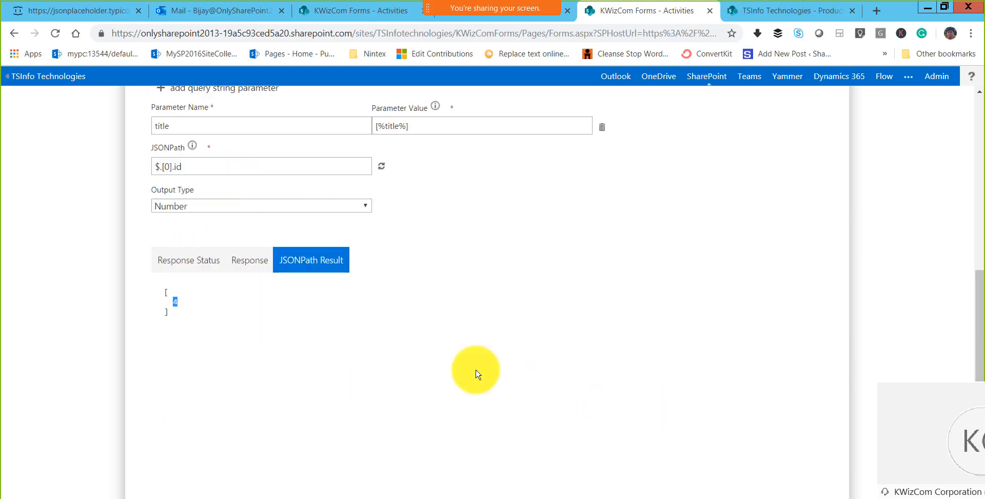
scroll(476, 373, down, 2)
scroll(407, 303, up, 5)
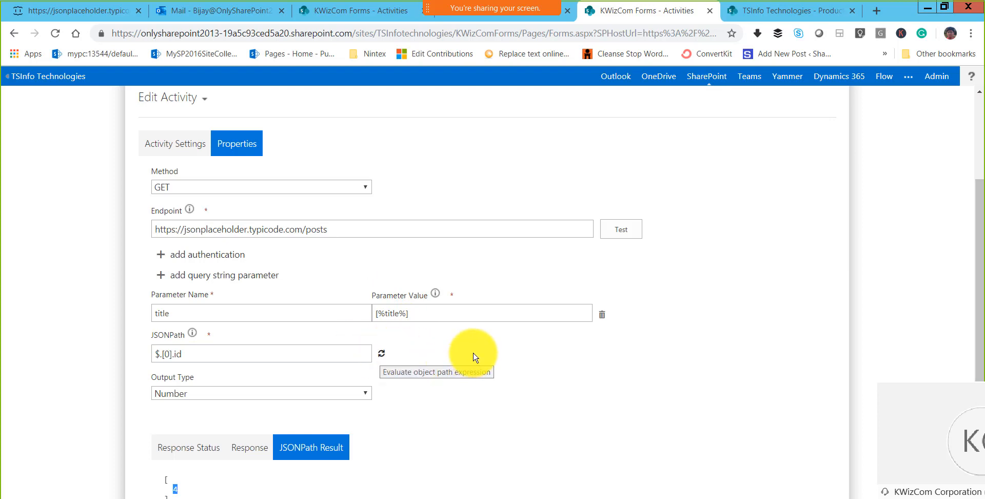
scroll(633, 395, down, 5)
click(699, 485)
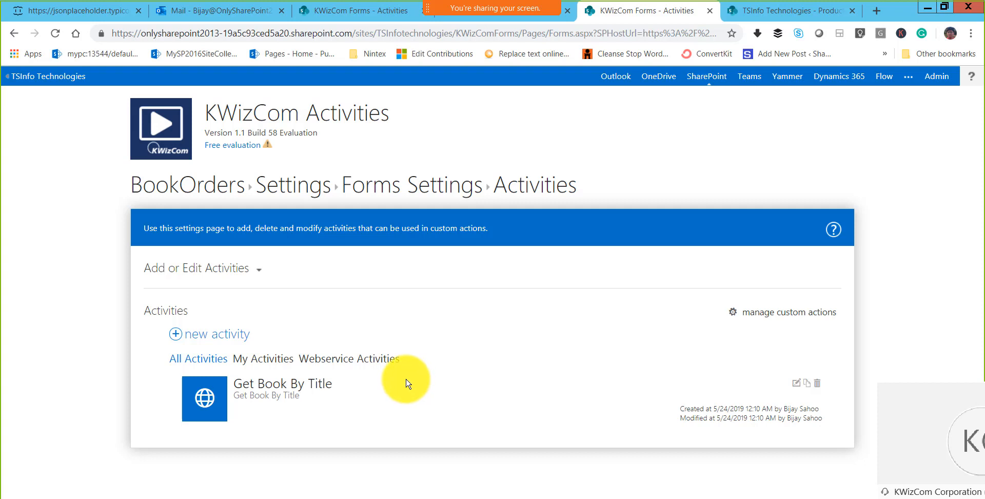
Create a new Update Item activity with the name and description "Update Book Status to Available"
click(231, 343)
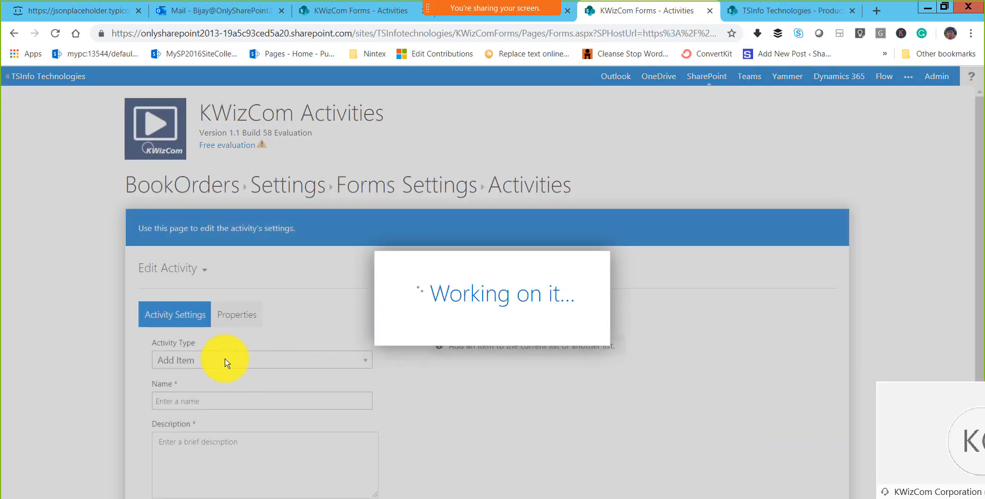
click(220, 359)
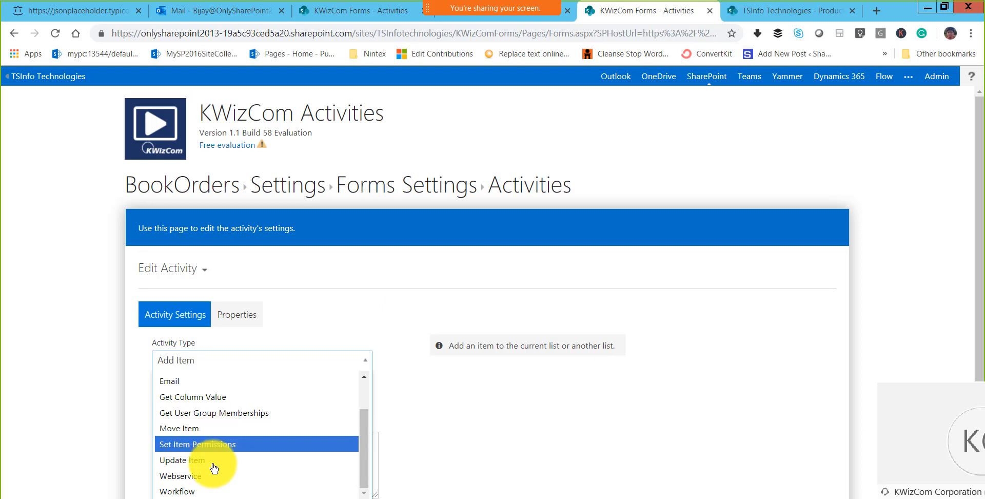
click(214, 462)
scroll(308, 359, down, 2)
click(234, 319)
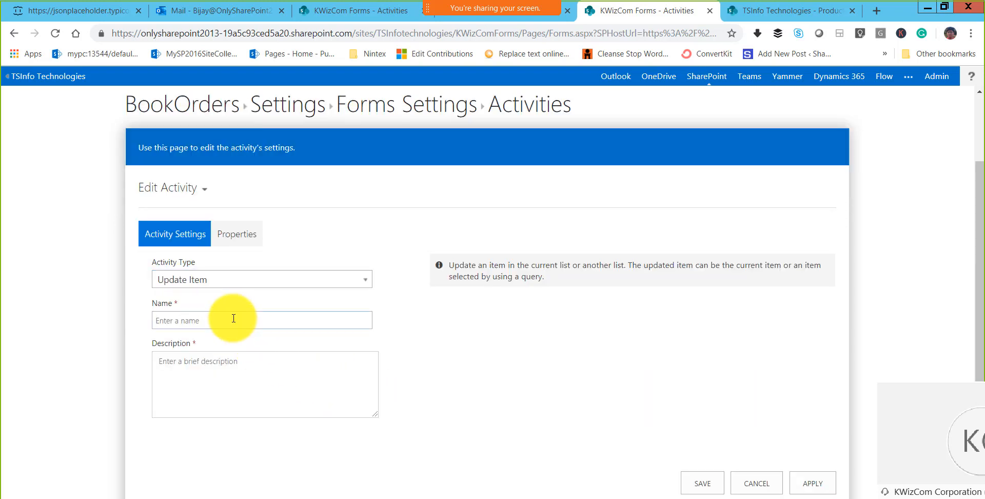
text(Update Book Status to Available)
key(ctrl+a)
key(ctrl+c)
click(248, 378)
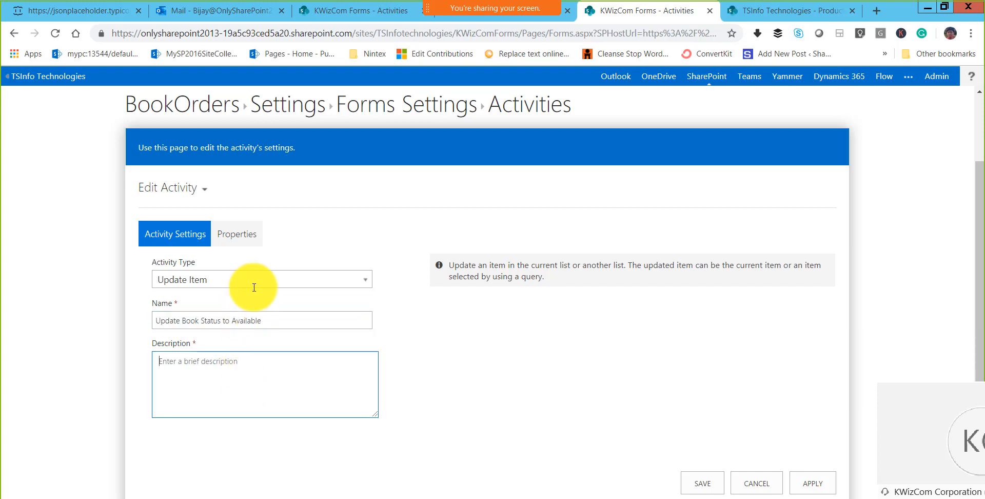
key(ctrl+v)
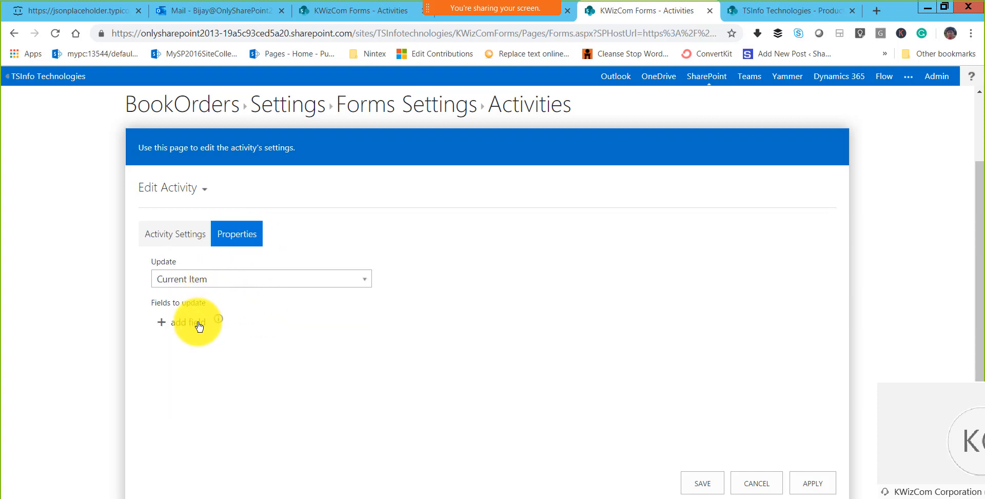
Set the activity to update the current item's Status field to Available and save it
click(252, 347)
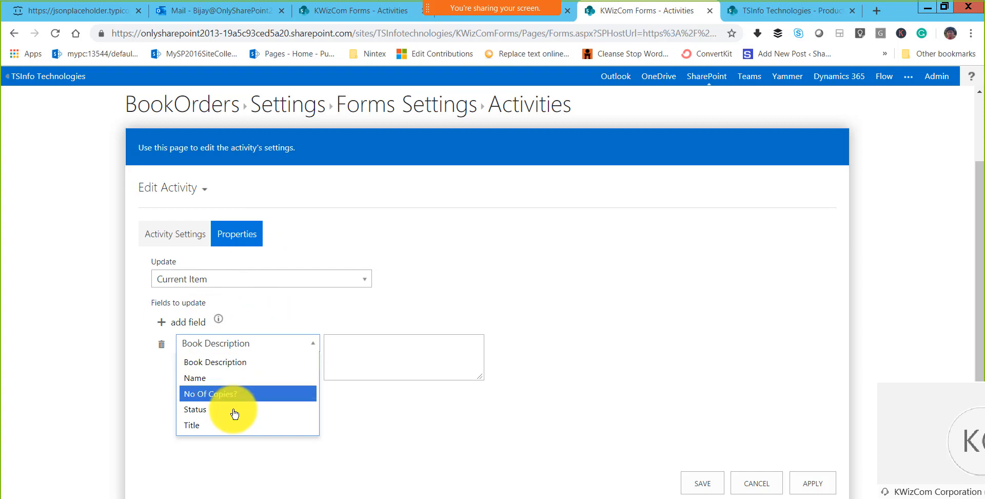
click(235, 409)
click(352, 344)
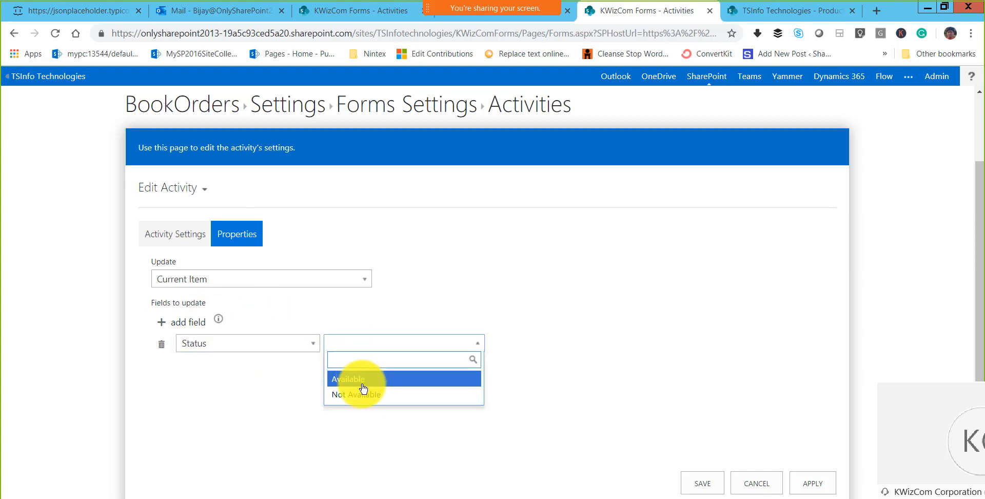
click(361, 379)
click(701, 482)
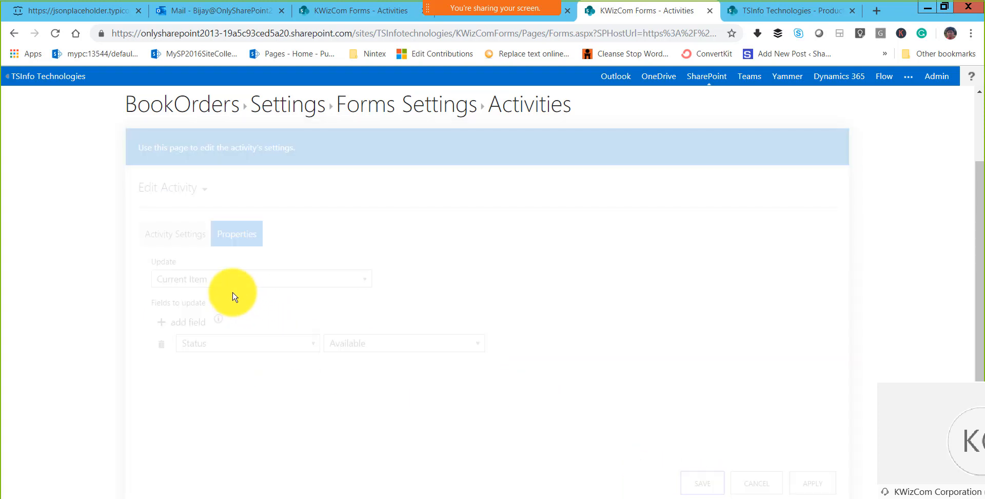
Start another new activity and set its activity type to Update Item
click(213, 333)
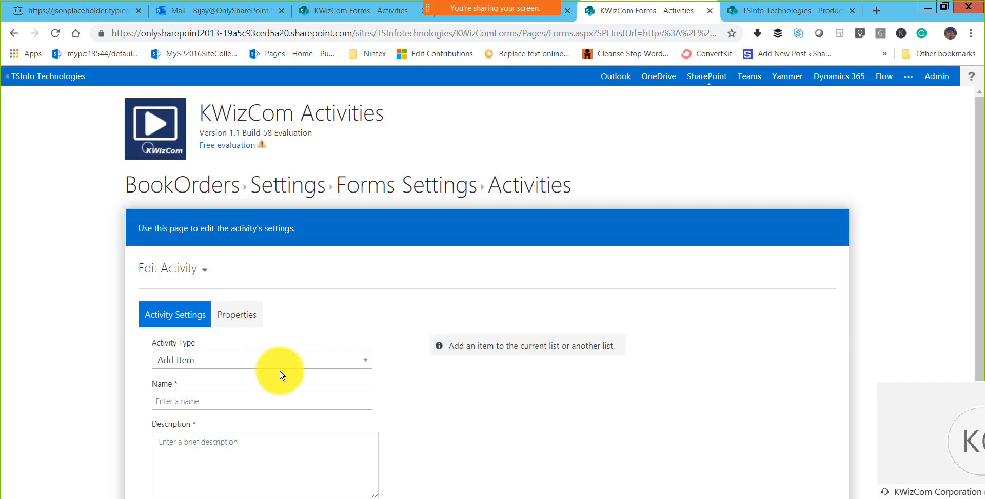
click(280, 362)
scroll(260, 450, down, 1)
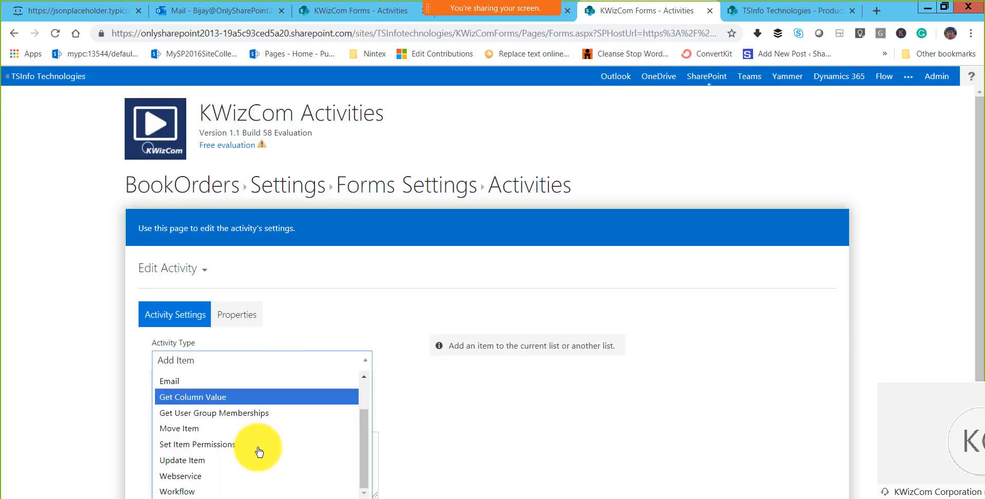
click(215, 472)
click(220, 360)
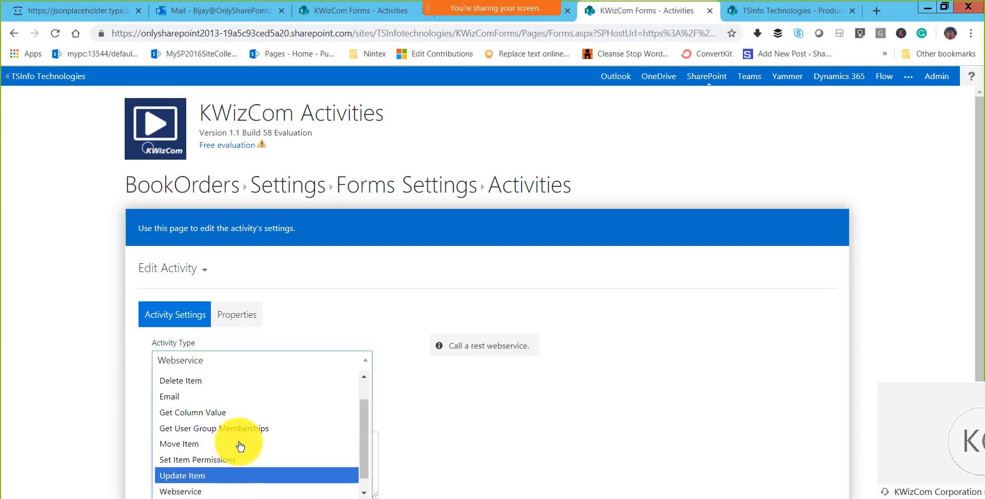
click(234, 473)
Enter "Update Book Status to Not Available" as the activity's name and description
scroll(266, 402, down, 2)
click(205, 320)
key(ctrl+v)
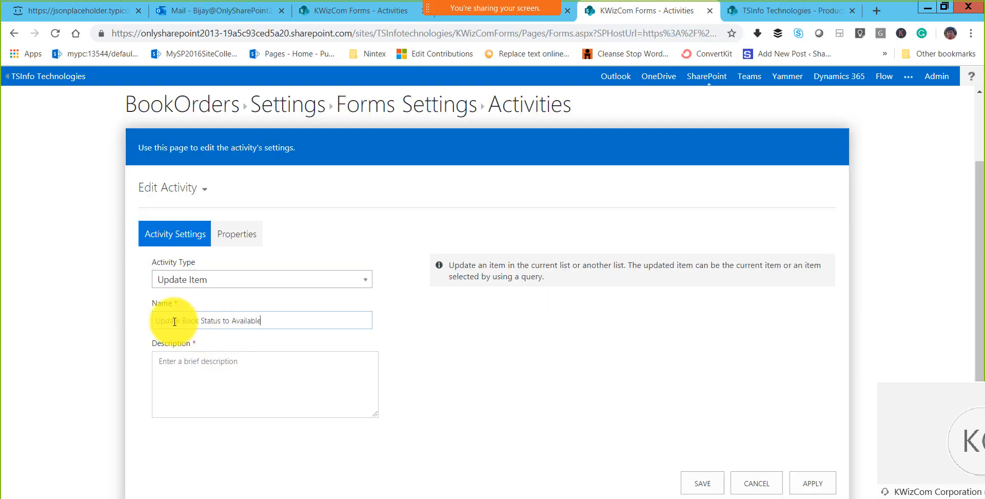
click(231, 324)
text(Not)
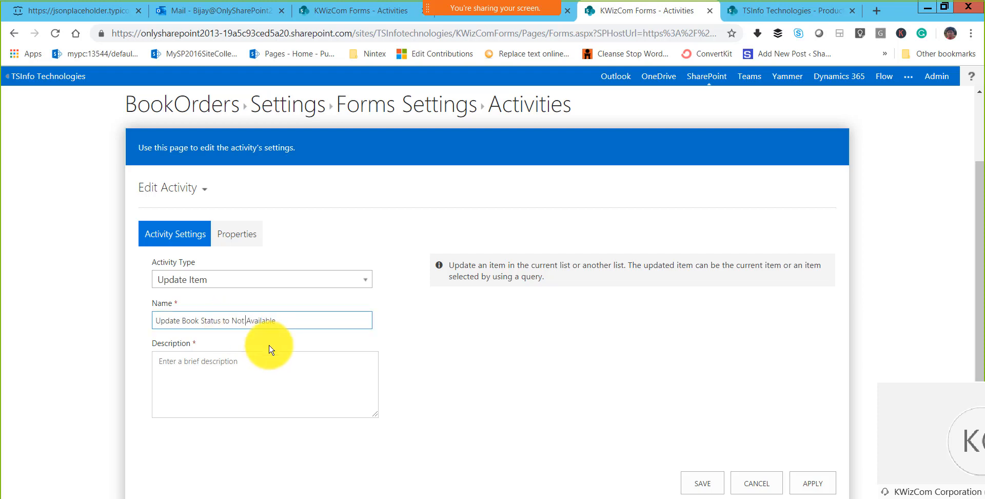
drag(277, 321, 131, 321)
key(ctrl+c)
click(209, 365)
key(ctrl+v)
Add the Status field with the value Not Available to the fields to update and save the activity
click(239, 235)
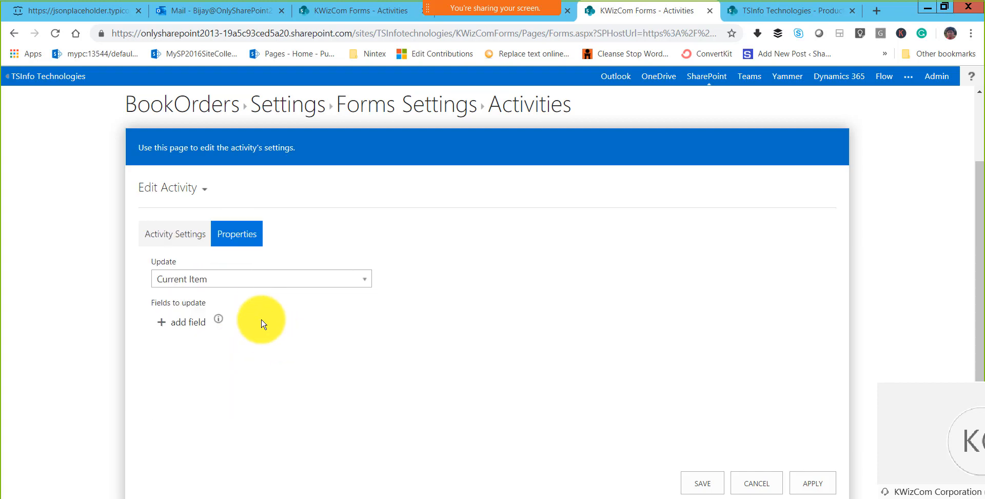
click(190, 322)
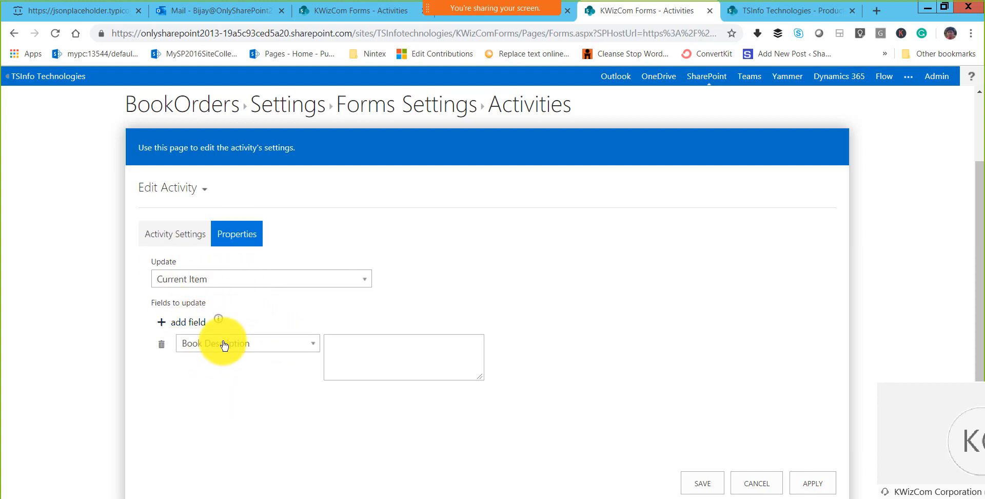
click(224, 345)
click(220, 406)
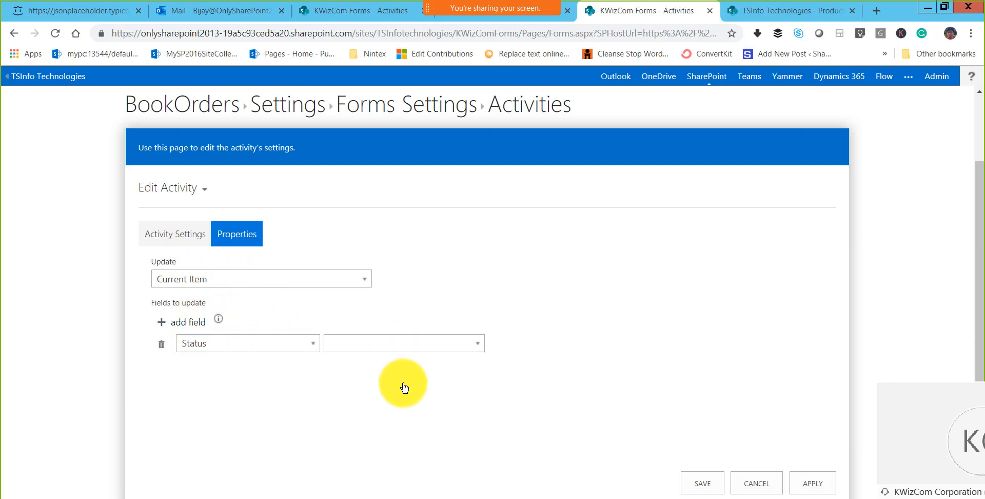
click(403, 342)
click(403, 395)
click(708, 482)
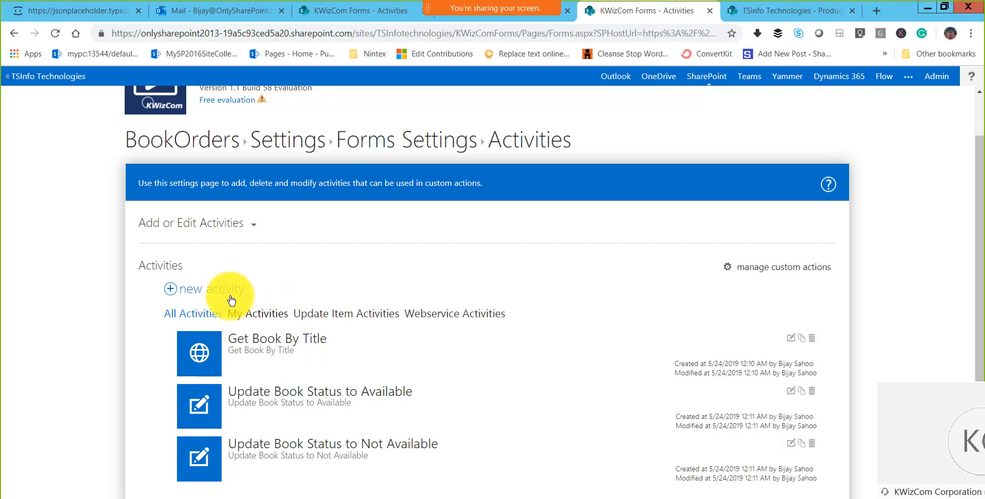
Create a new Email activity with the name and description "Send Email to USer"
click(350, 348)
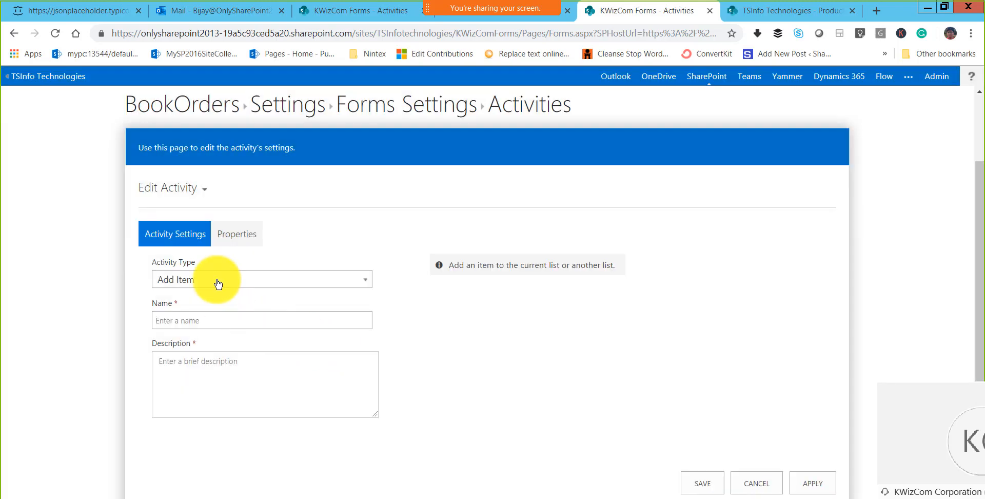
click(218, 280)
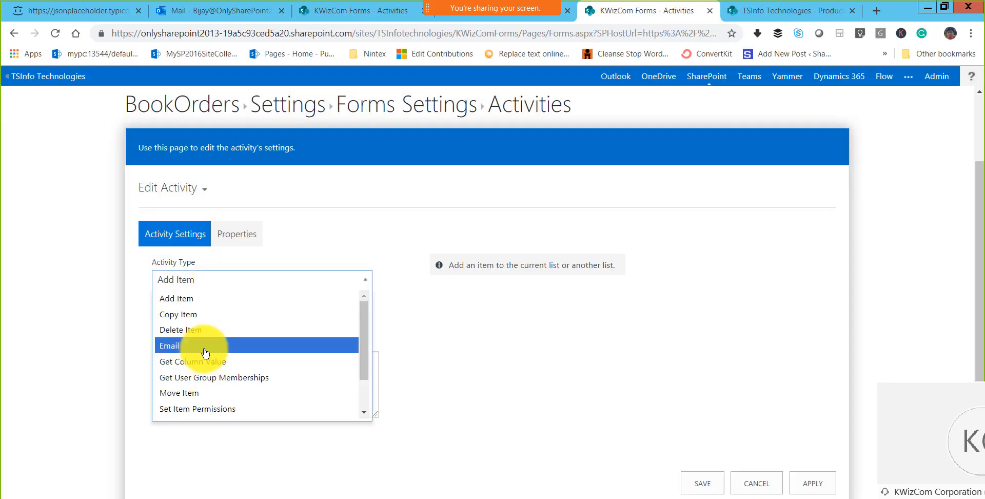
click(204, 351)
click(221, 325)
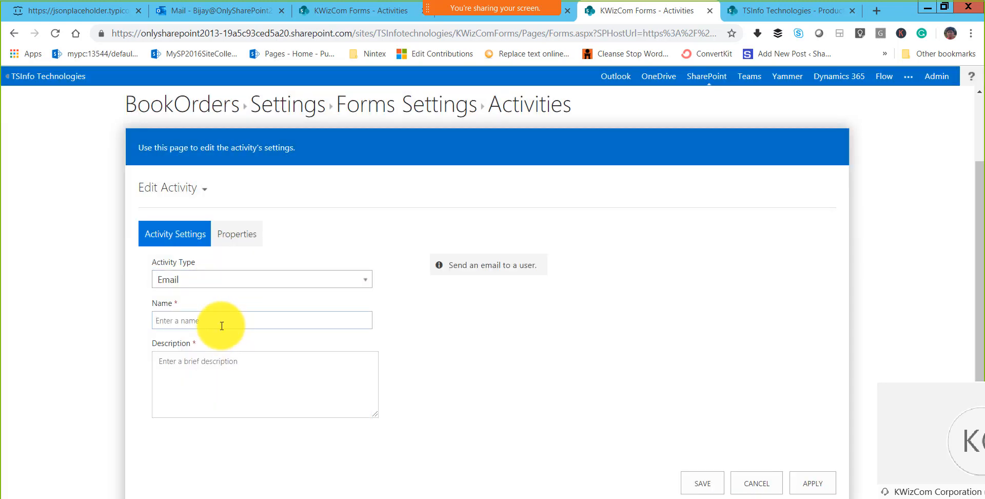
text(S)
key(BackSpace)
text(Send Email to USer)
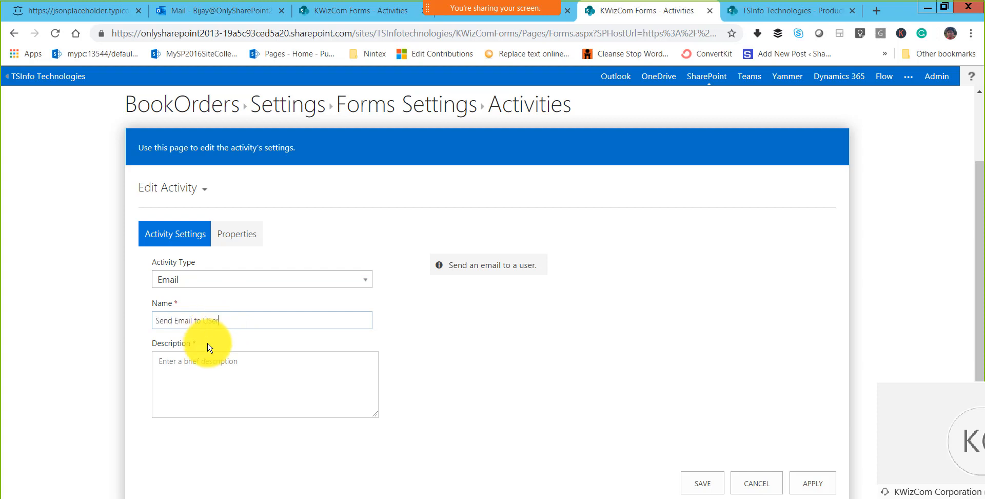
click(216, 363)
drag(224, 319, 114, 319)
key(ctrl+c)
click(196, 353)
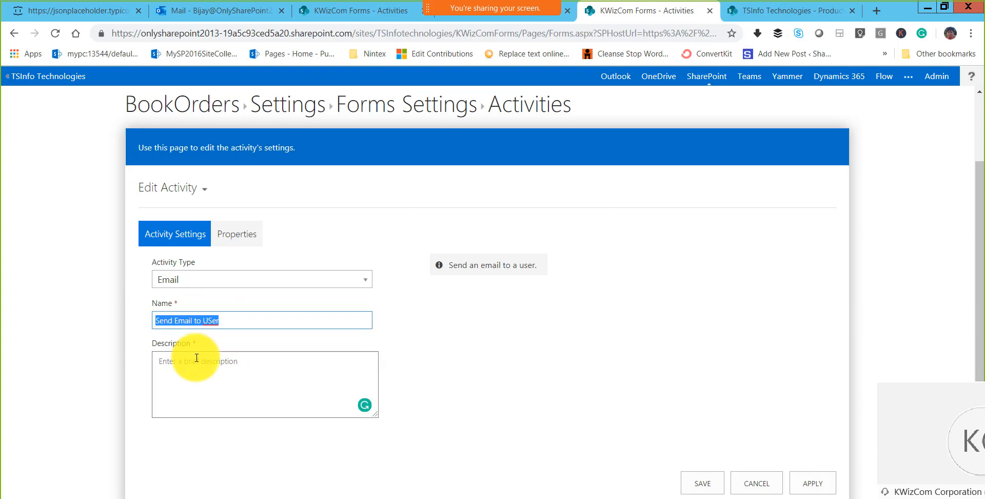
key(ctrl+v)
Set the email recipients to [Created By] and begin the subject with "[Title] is []"
click(235, 240)
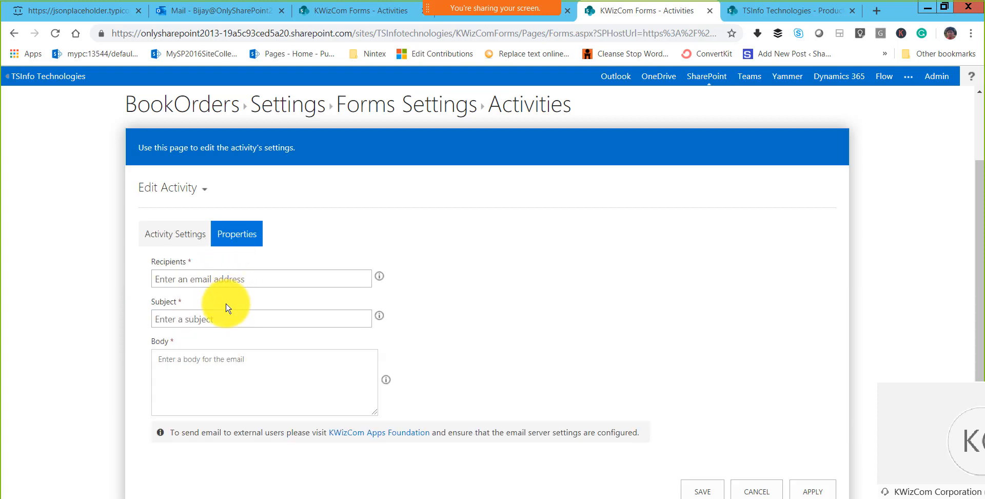
click(208, 281)
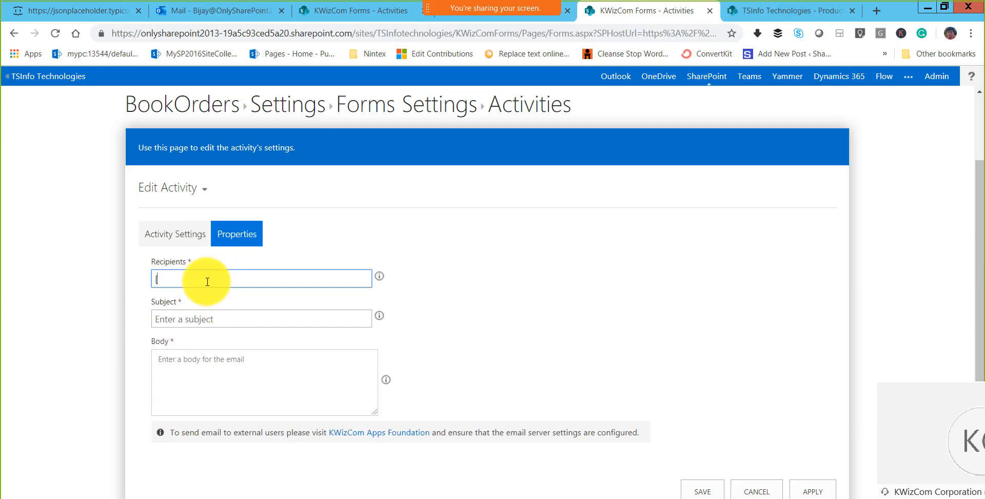
text([Created By])
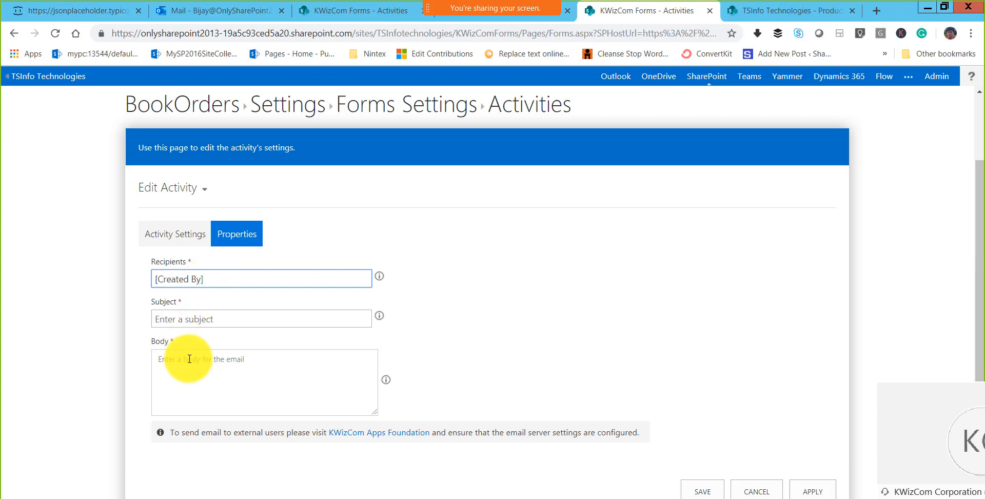
click(225, 318)
text([Title)
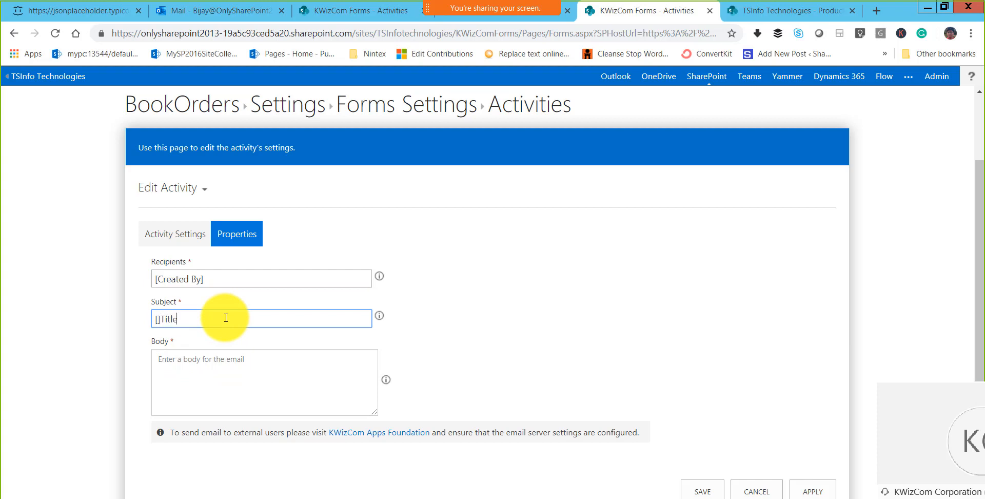
click(161, 320)
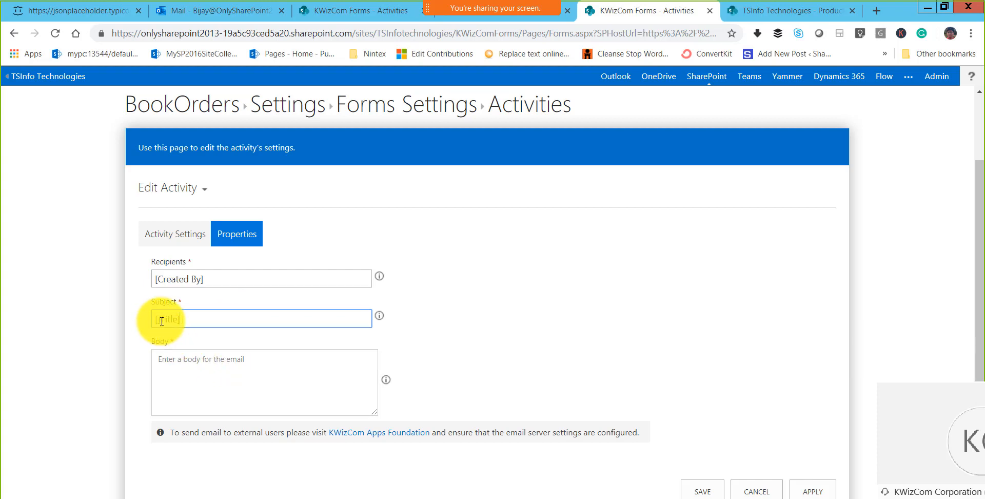
key(BackSpace)
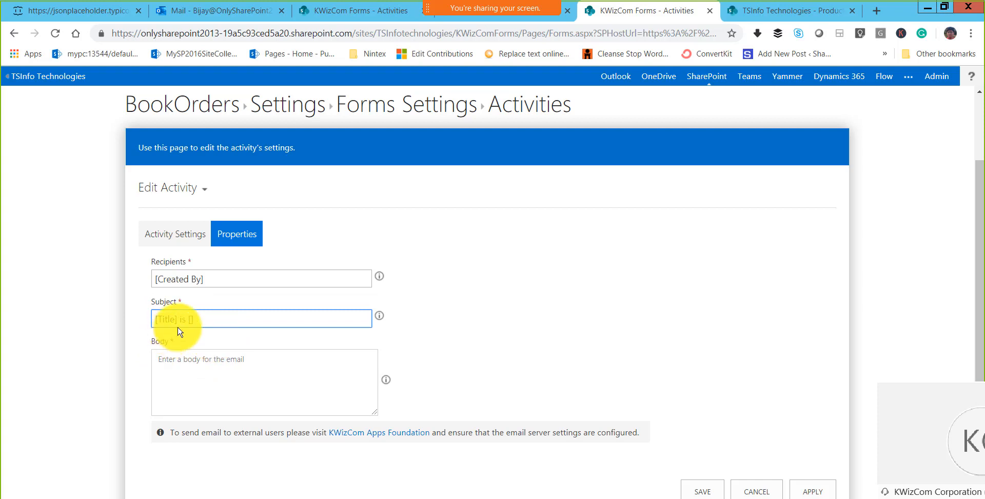
Check the column names in the BookOrders list and set the email subject to "You Book of [Title] is [Status]"
scroll(209, 172, up, 3)
ctrl+click(201, 187)
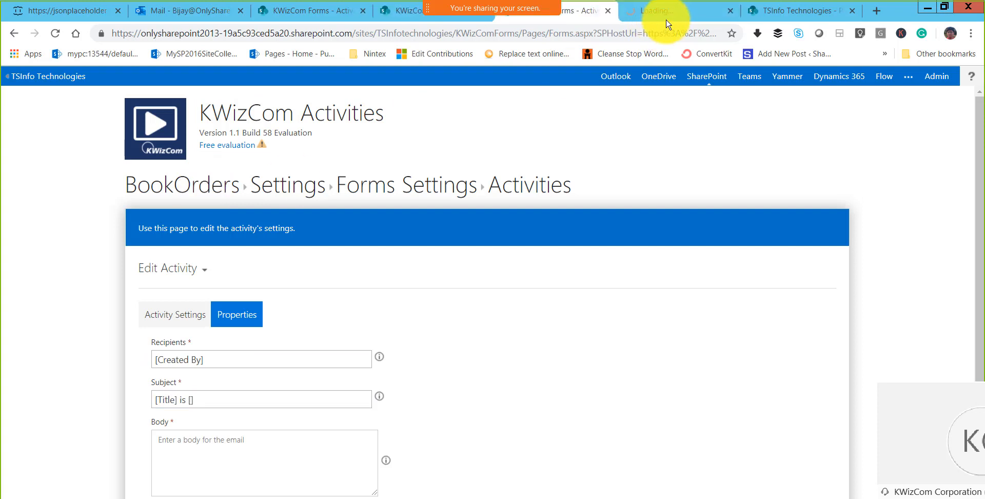
click(675, 13)
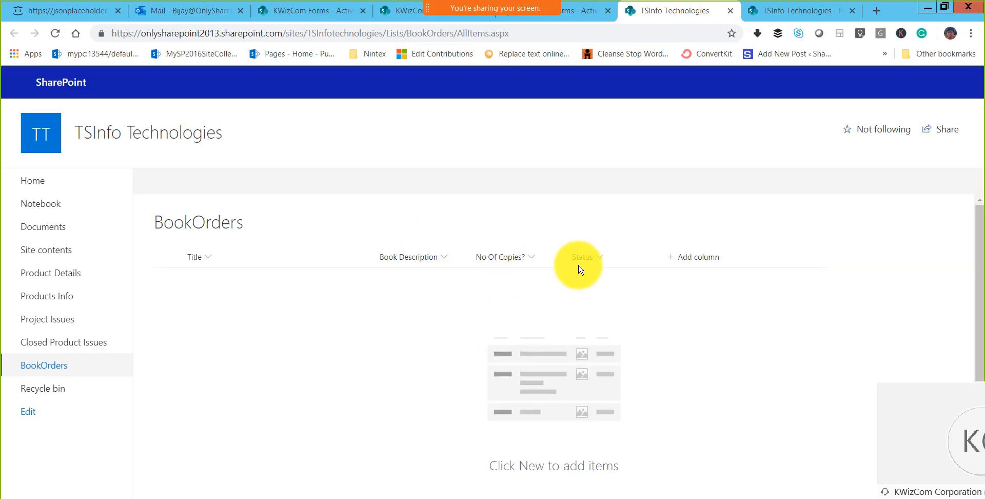
click(569, 13)
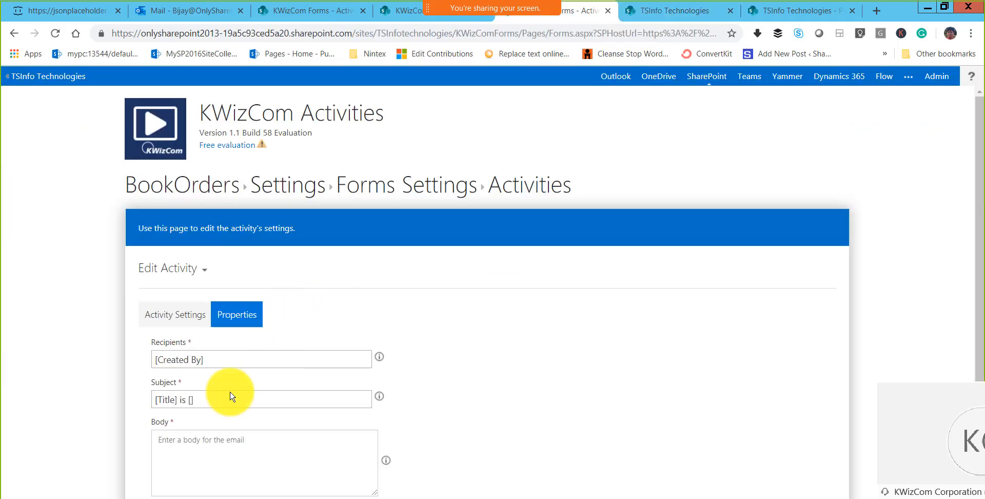
click(241, 396)
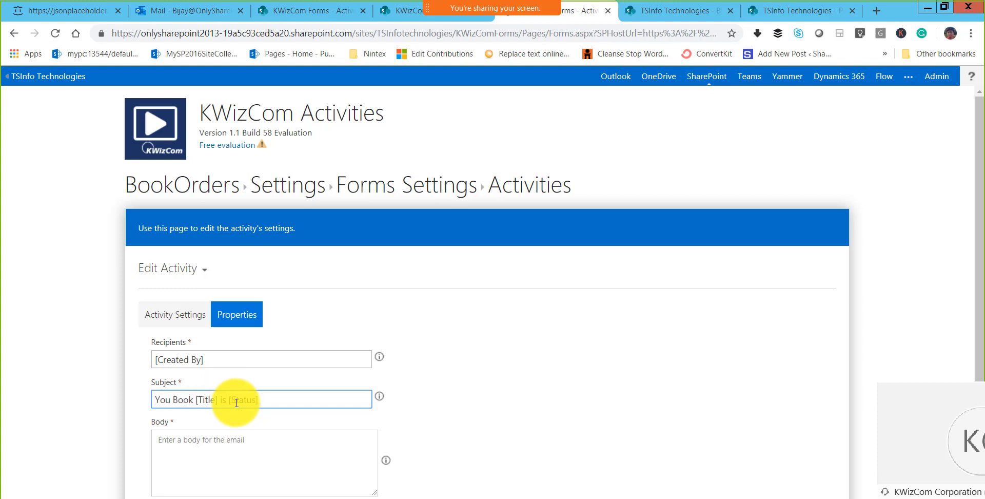
Copy the subject text "You Book of [Title] is [Status]" into the email body and save the activity
key(ctrl+a)
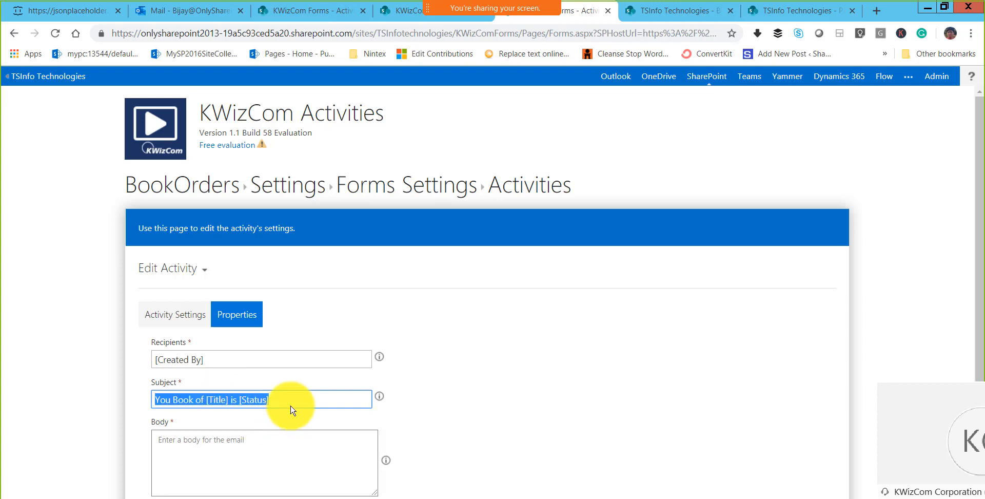
click(259, 446)
key(ctrl+v)
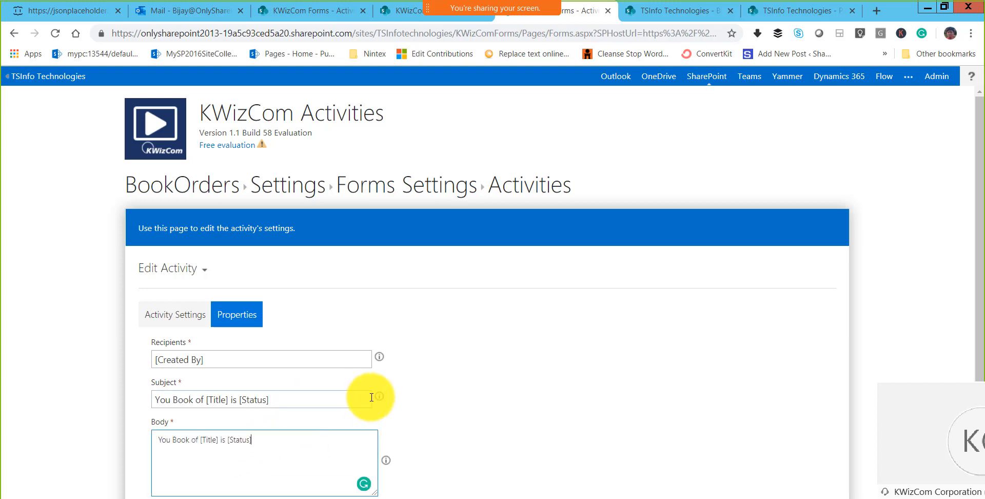
scroll(359, 403, down, 2)
click(700, 483)
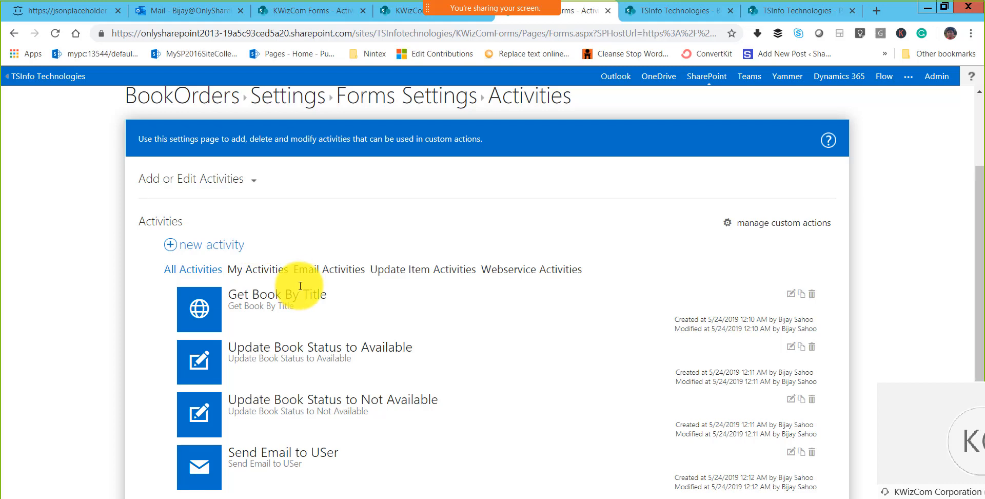
Go to the BookOrders custom actions and delete the Request book custom action
click(801, 223)
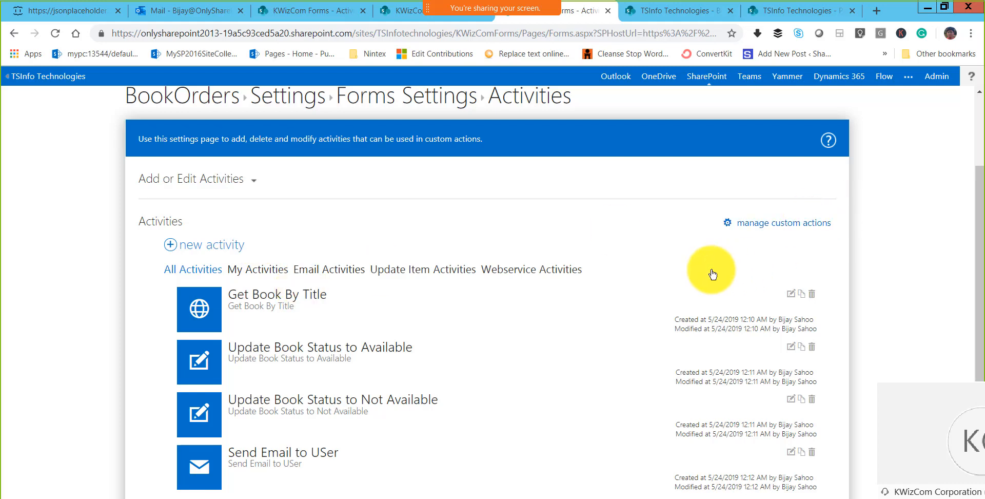
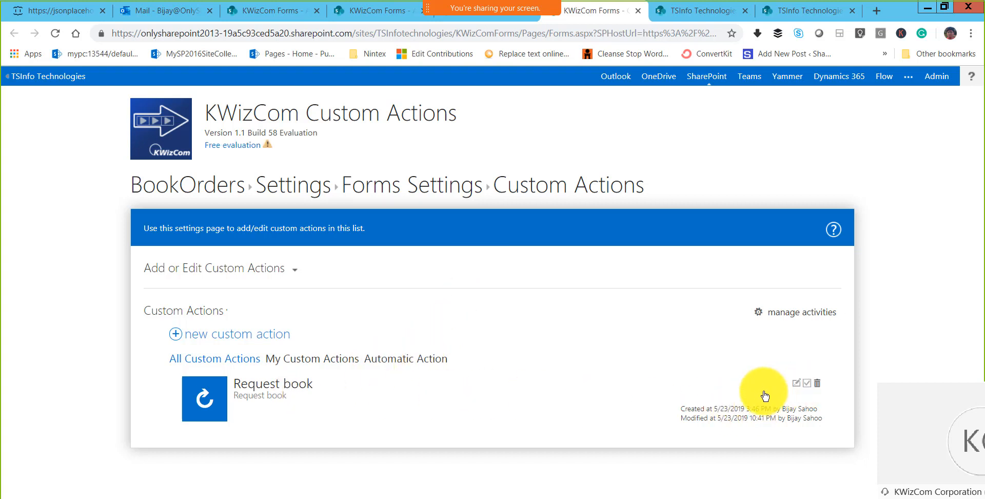
click(817, 382)
click(562, 119)
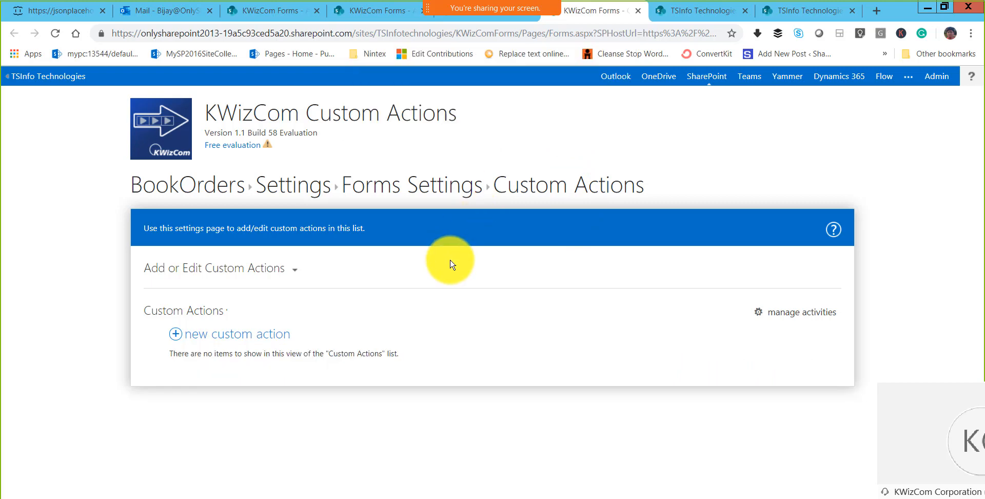
Create an automatic custom action that runs on Item Added, with the name and description "Order Book"
click(263, 334)
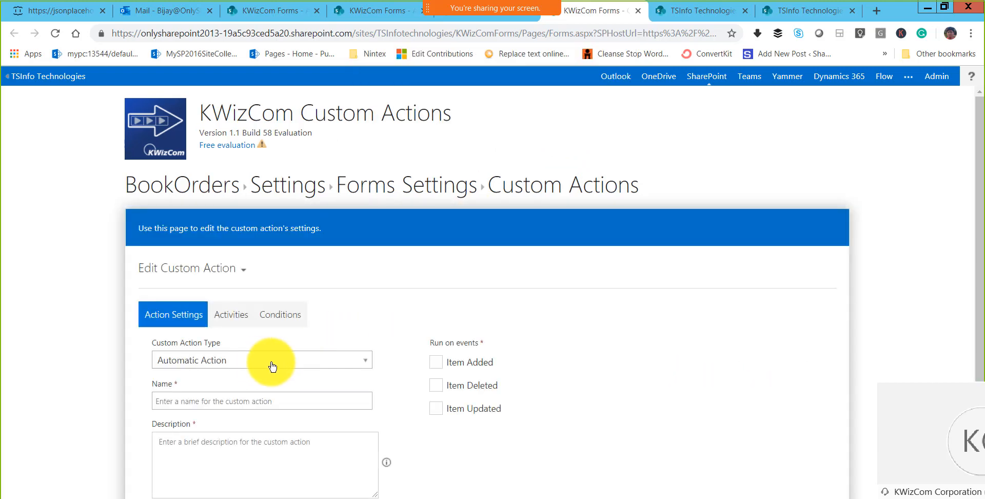
click(427, 362)
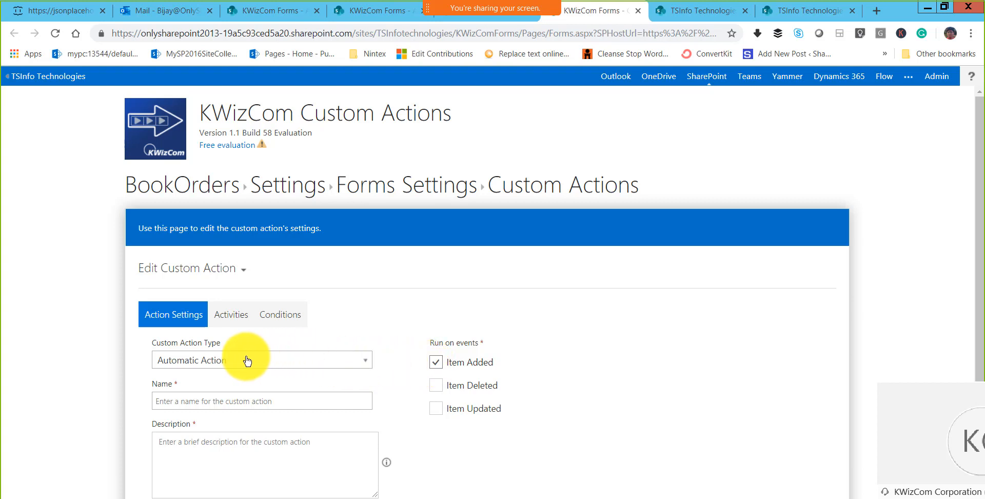
scroll(408, 344, down, 1)
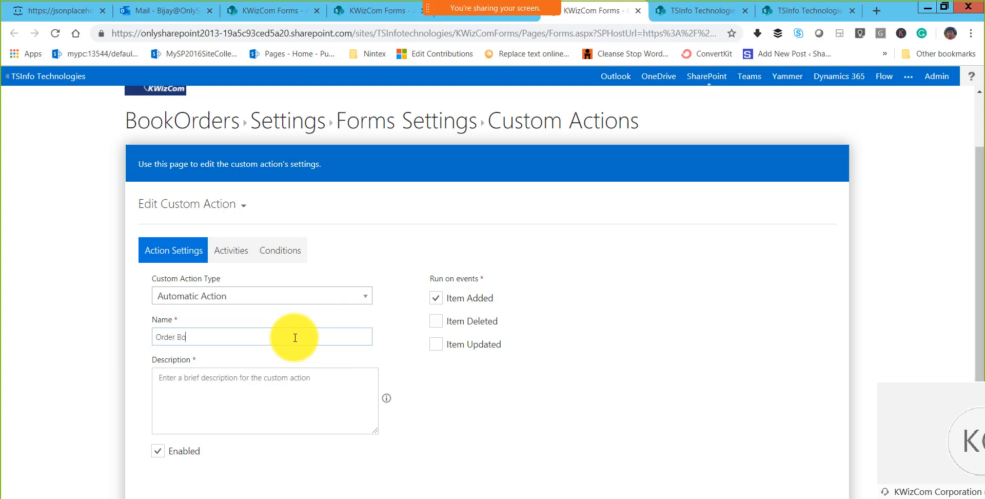
click(253, 378)
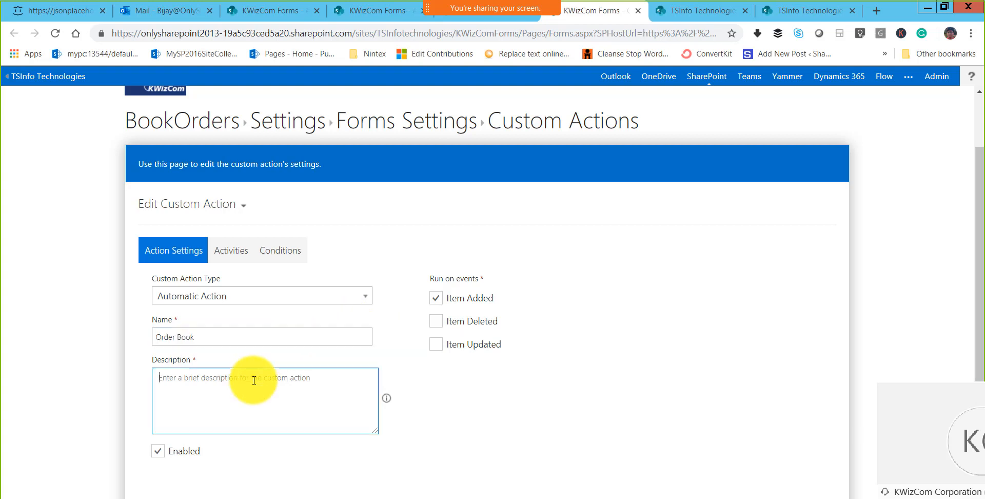
text(Order Book)
Add the Get Book By Title activity to the custom action and map its title query parameter to [CurrentItem:Field:Title]
click(233, 268)
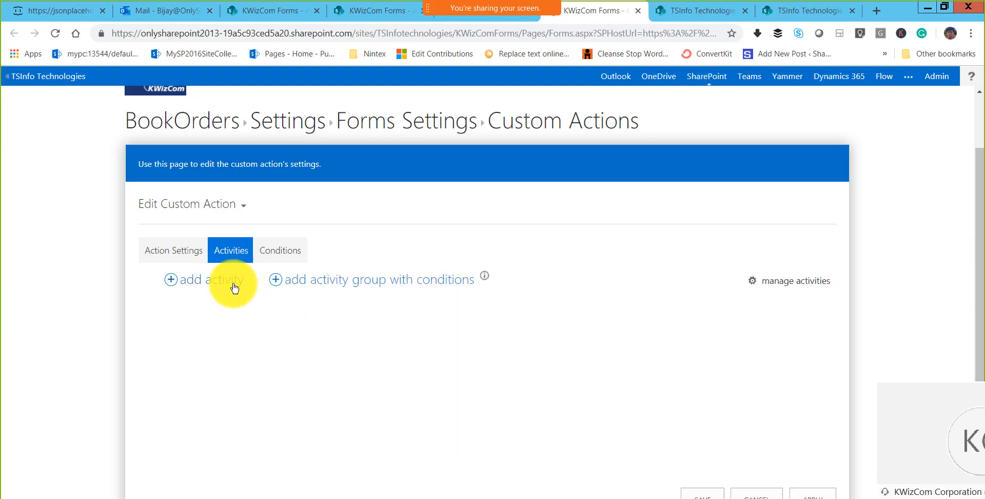
click(235, 283)
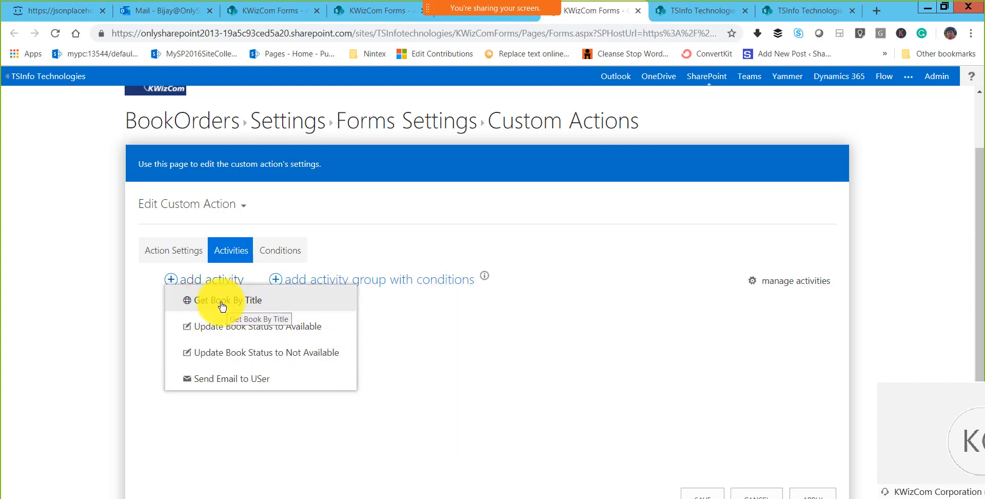
click(222, 306)
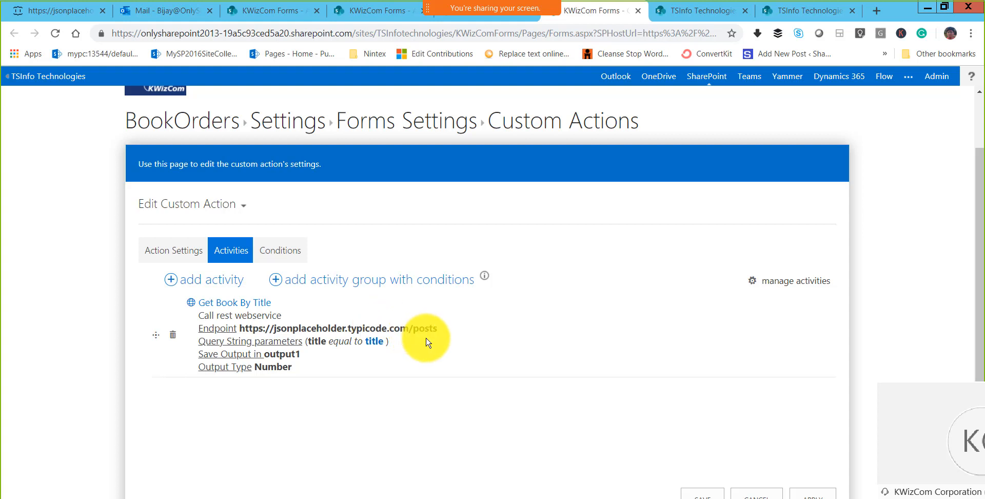
click(374, 343)
click(368, 249)
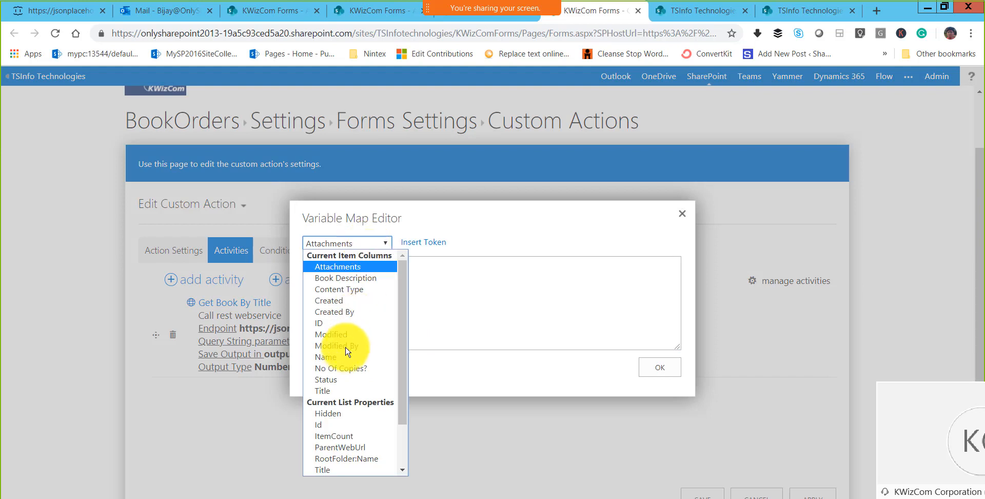
click(328, 392)
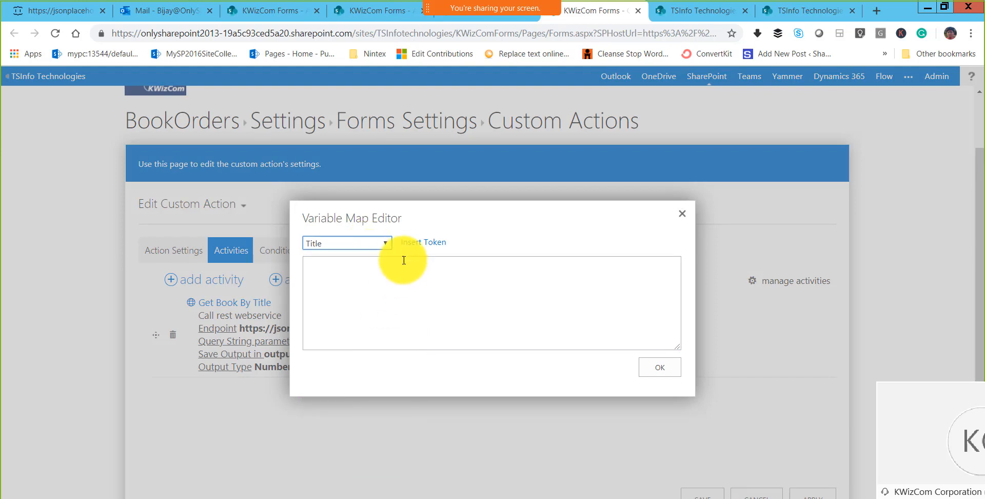
click(409, 243)
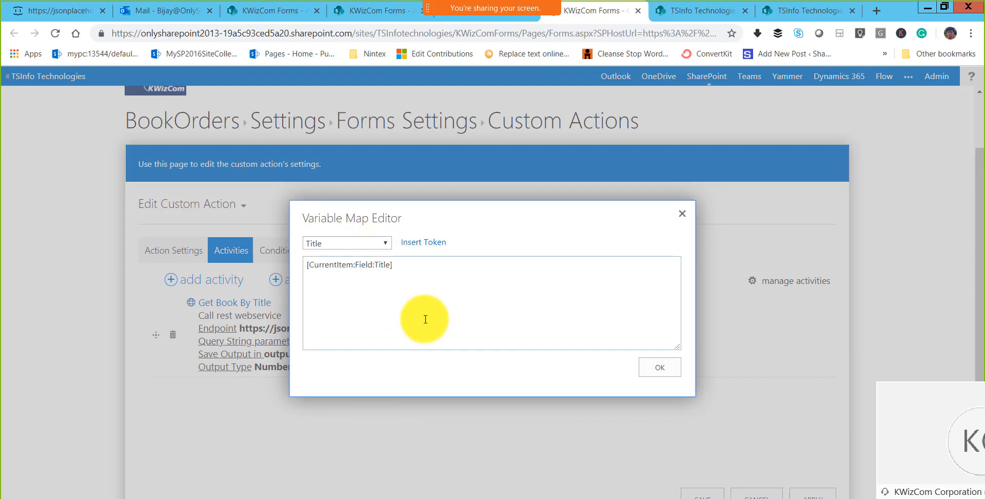
click(656, 368)
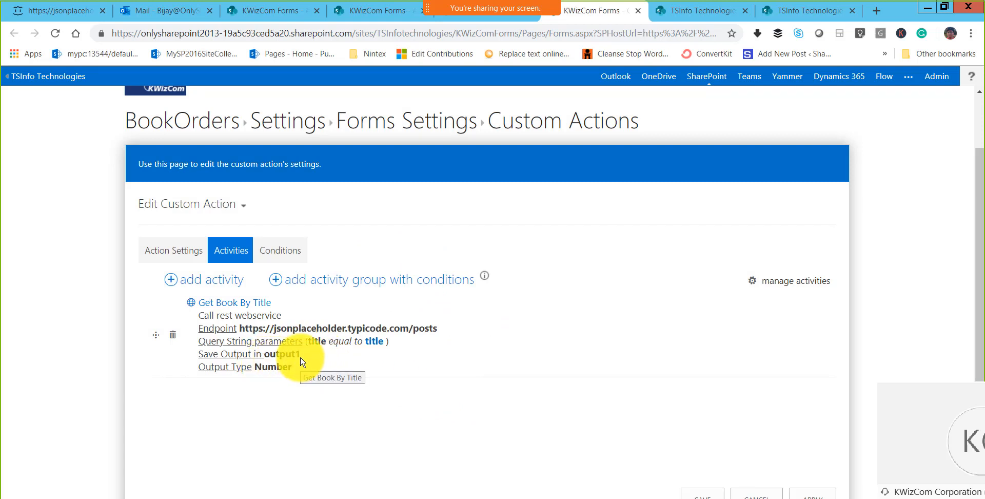
Add an activity group below Get Book By Title with the condition that output1 (Number) is greater than 0
click(353, 281)
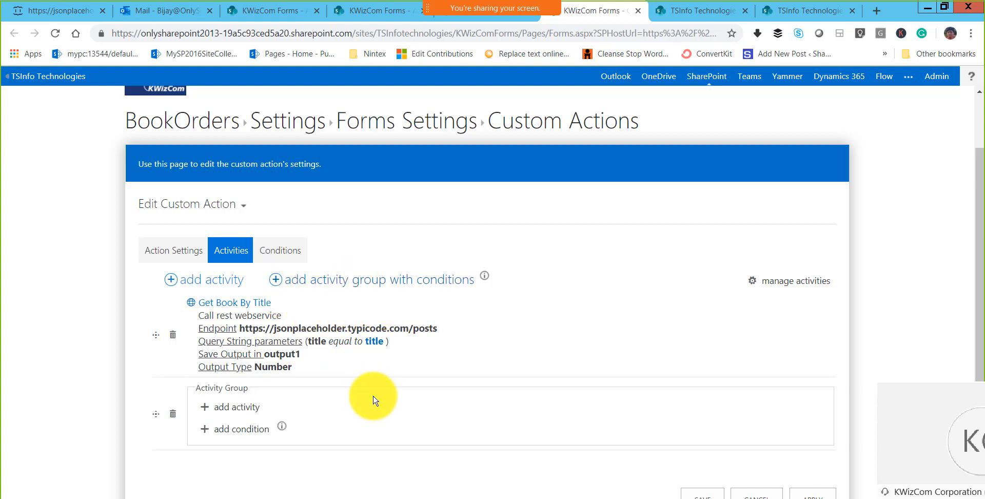
scroll(373, 401, down, 1)
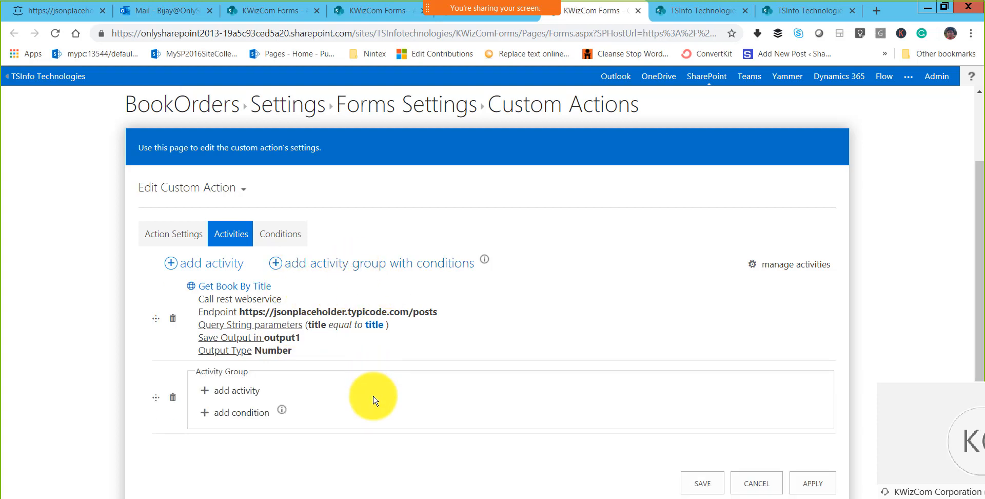
click(221, 413)
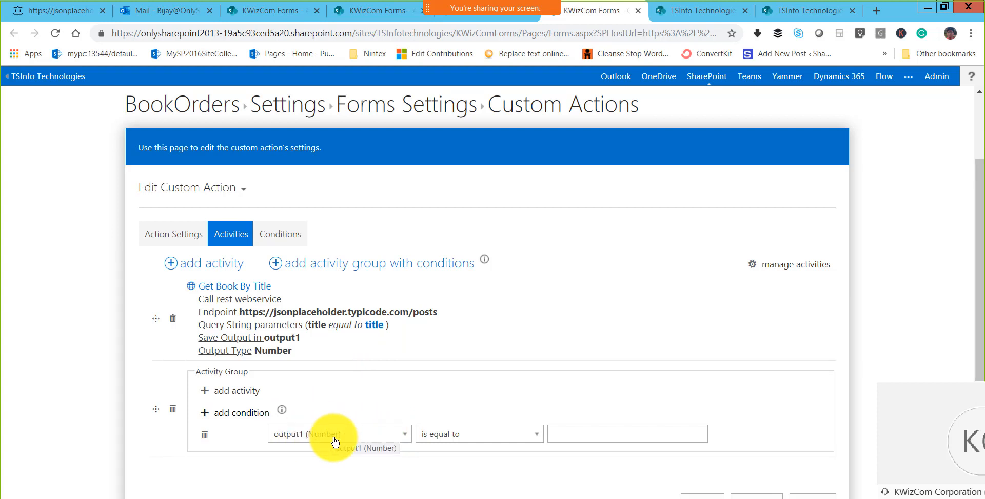
click(433, 441)
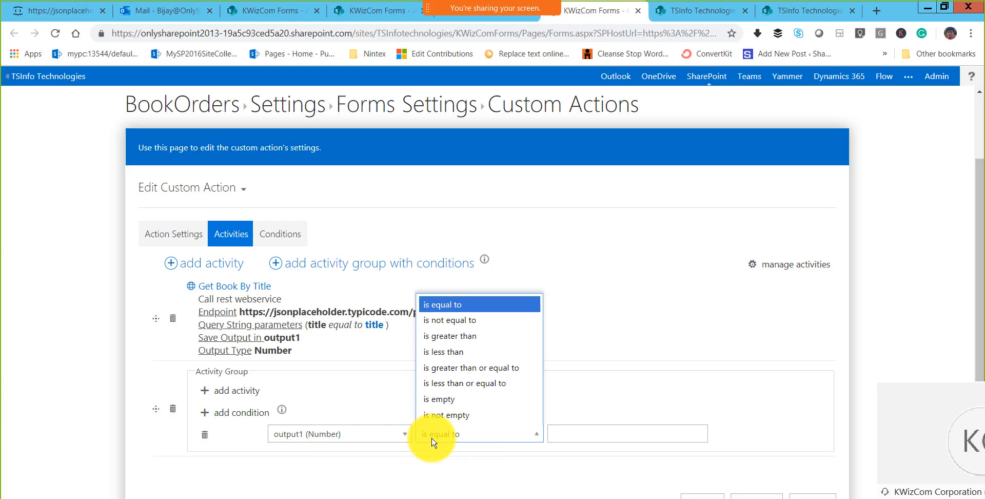
click(449, 334)
click(575, 435)
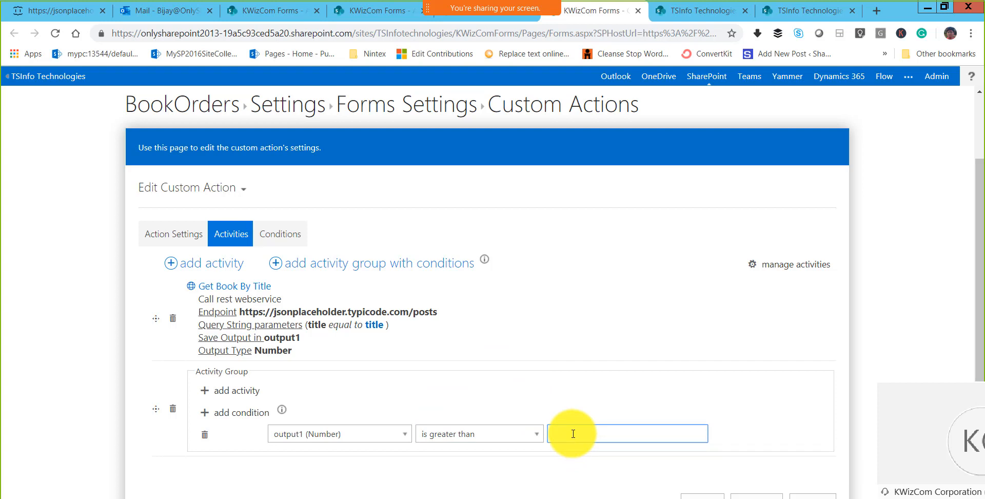
text(0)
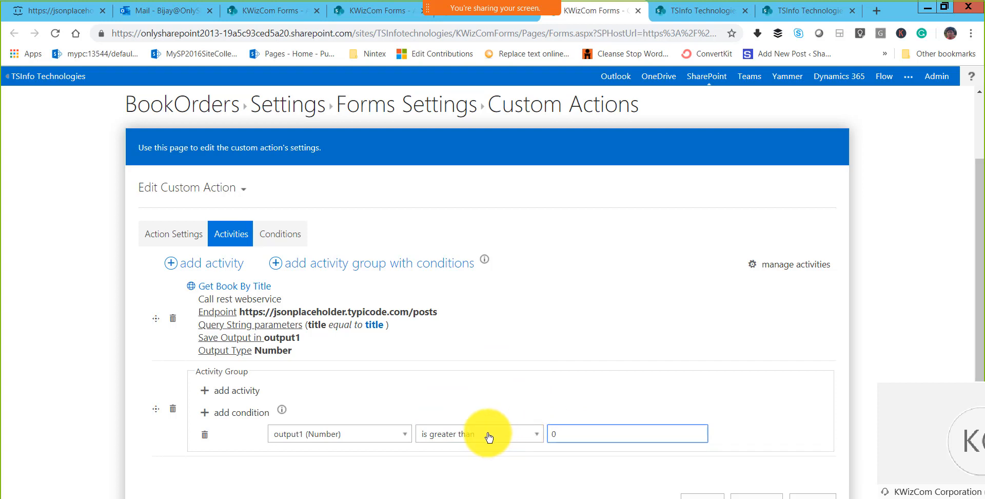
Add the Update Book Status to Available and Send Email to USer activities to the "greater than 0" group
click(237, 394)
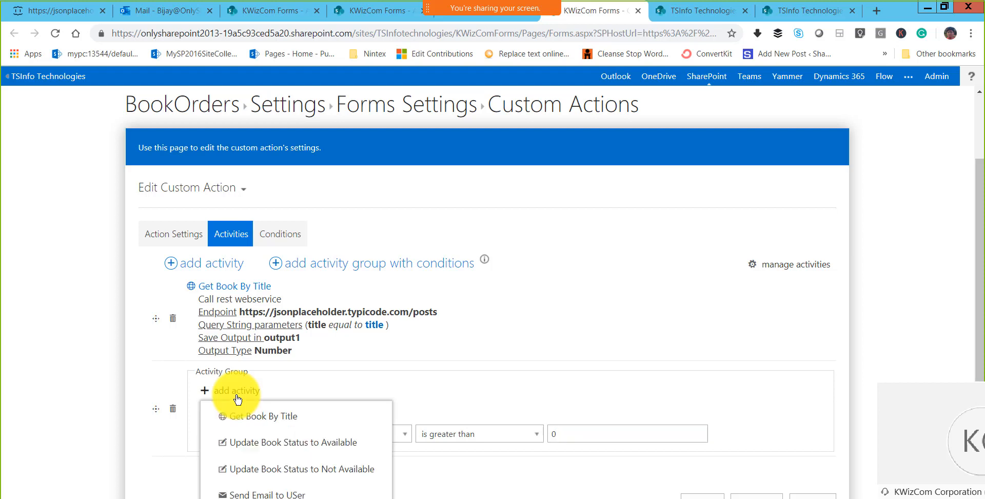
click(249, 442)
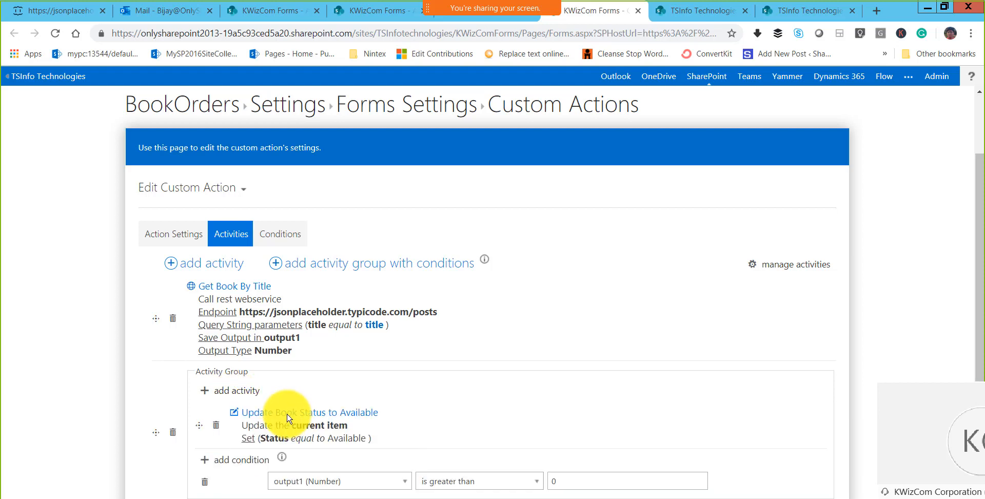
click(208, 392)
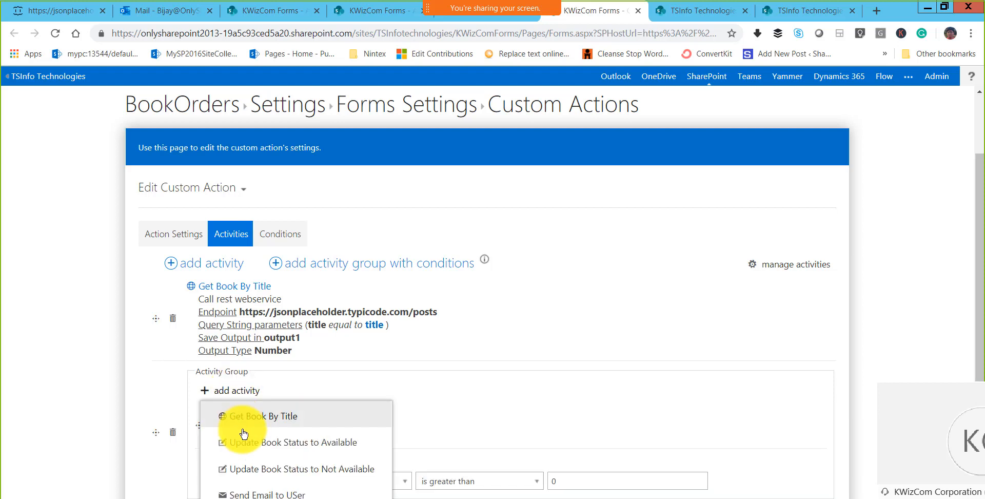
click(256, 493)
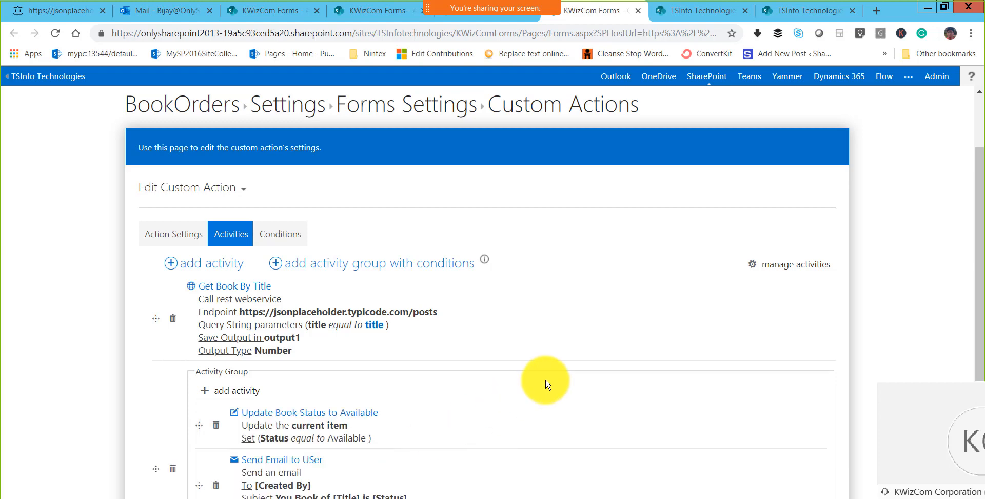
Add a second activity group with the condition that output1 (Number) is less than or equal to 0
scroll(546, 383, down, 3)
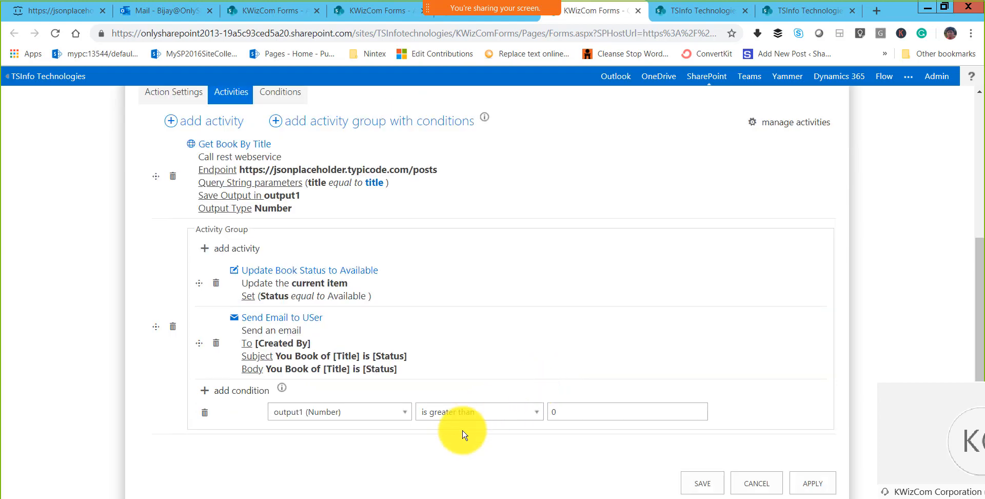
click(391, 119)
scroll(400, 406, down, 2)
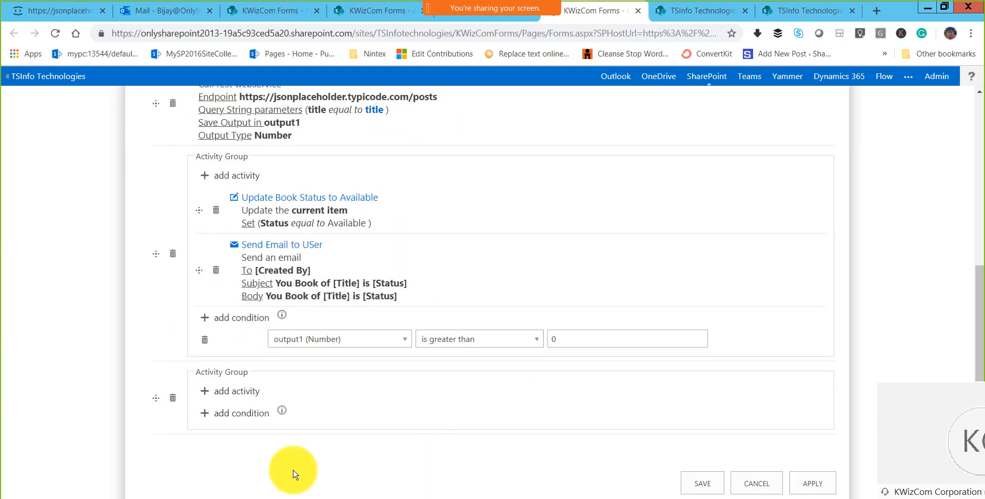
click(241, 413)
click(489, 440)
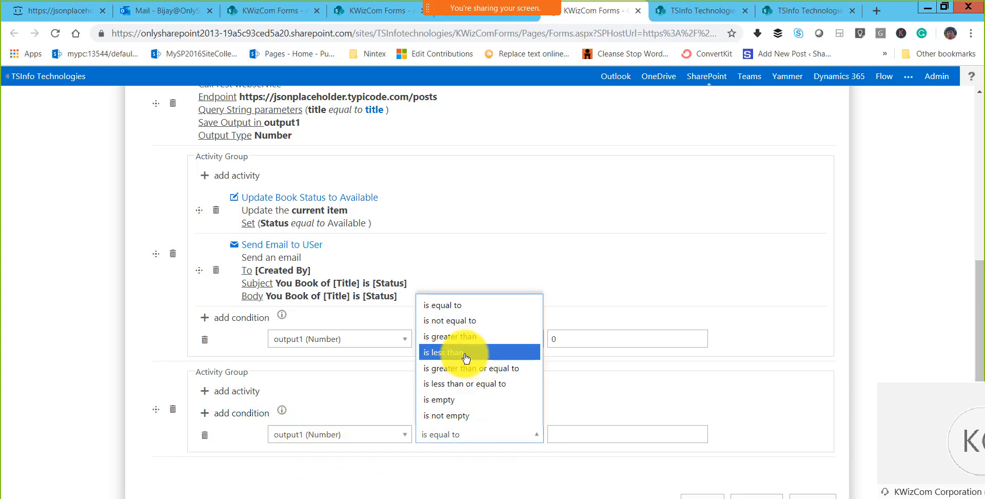
click(466, 386)
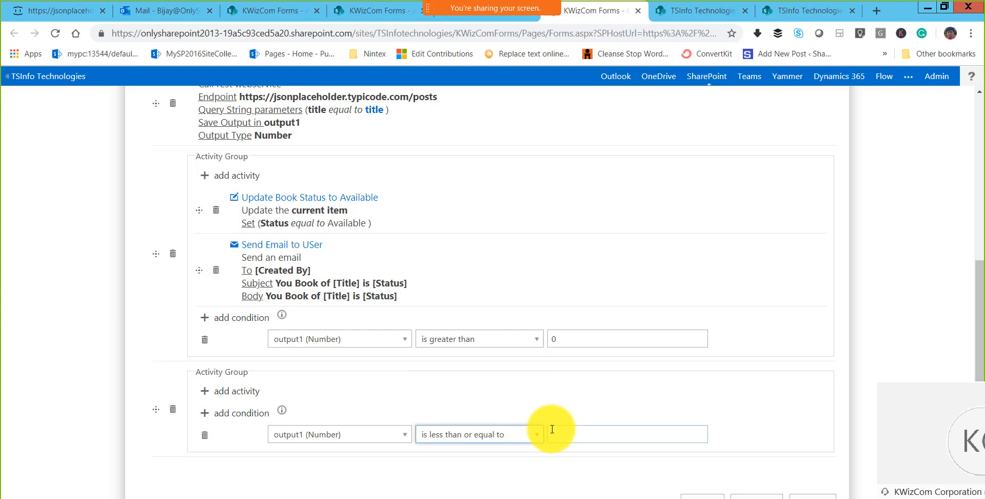
click(567, 426)
text(0)
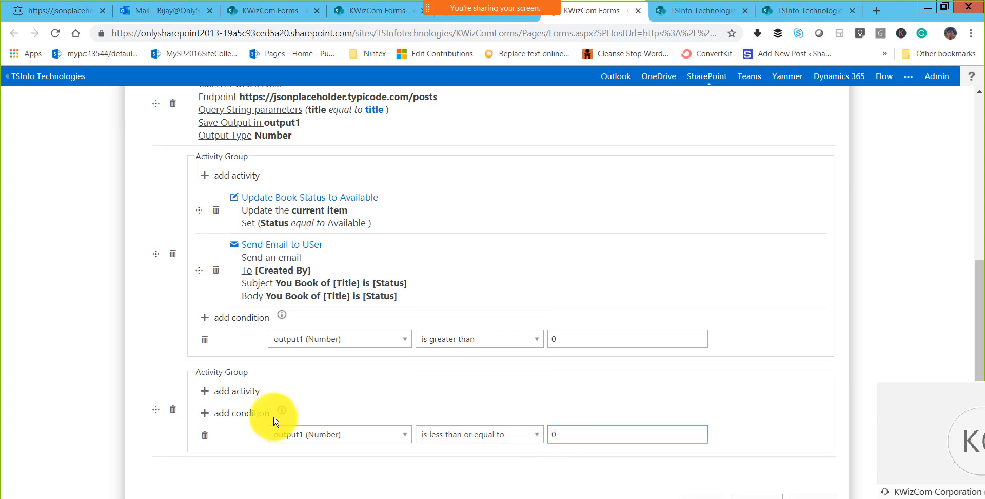
Add the Update Book Status to Not Available and Send Email to USer activities to the second activity group
click(235, 390)
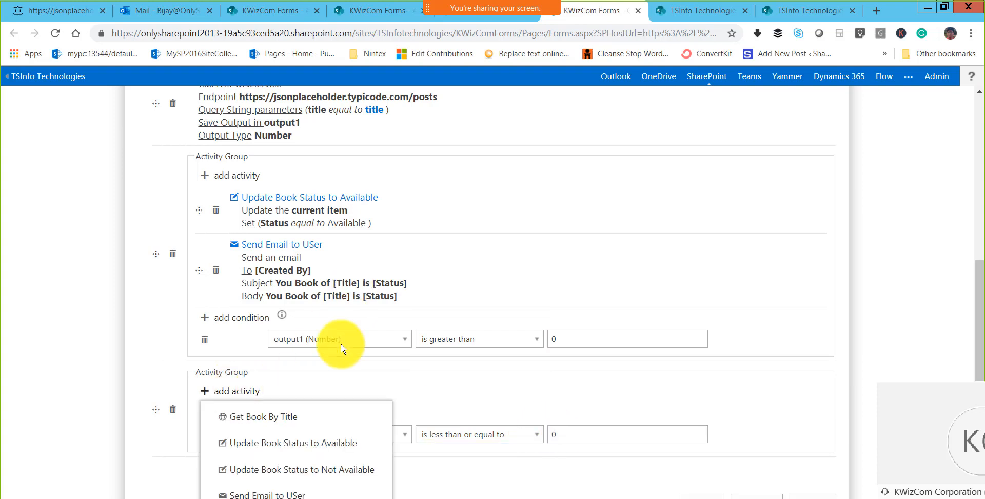
click(323, 471)
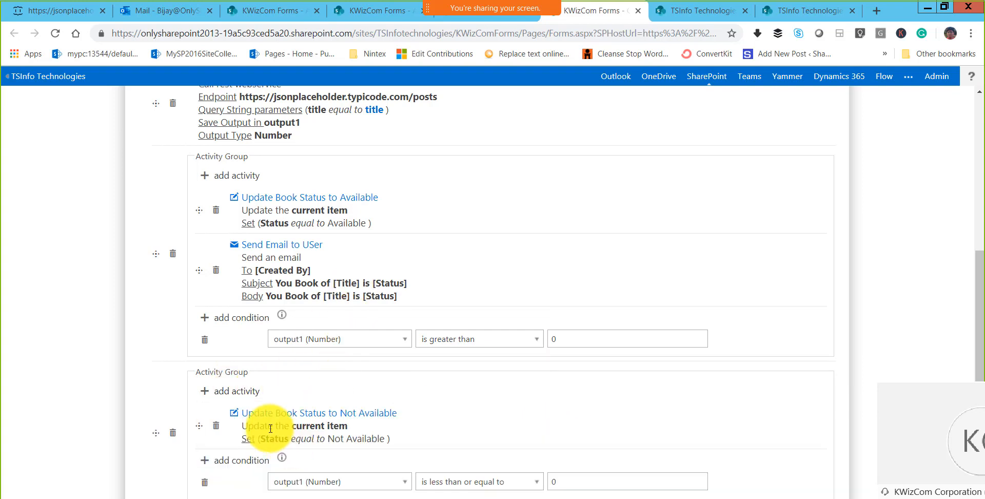
click(224, 392)
click(246, 493)
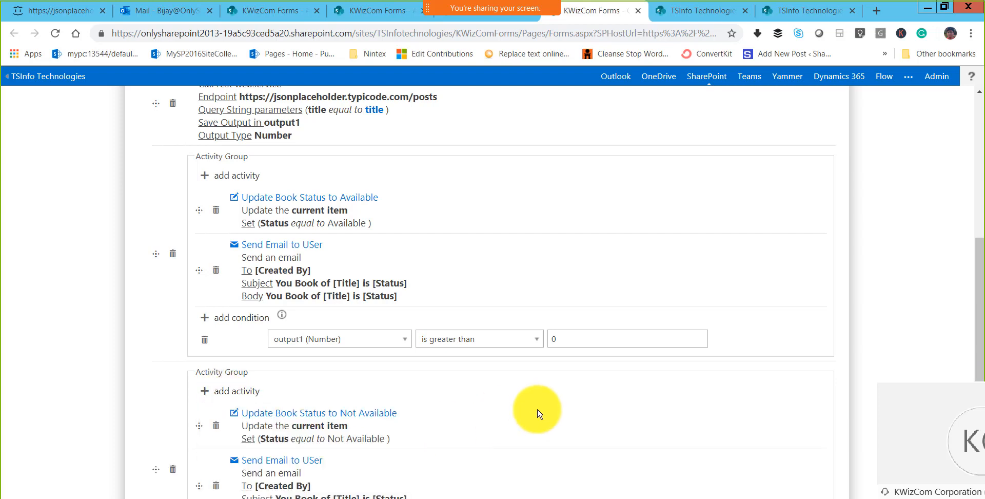
Save the Order Book custom action and return to the BookOrders list
scroll(537, 413, down, 3)
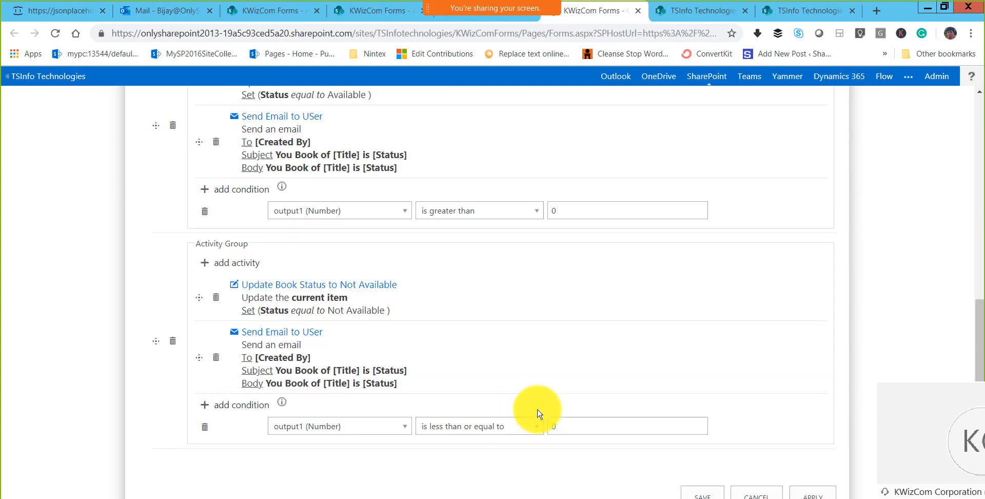
click(693, 484)
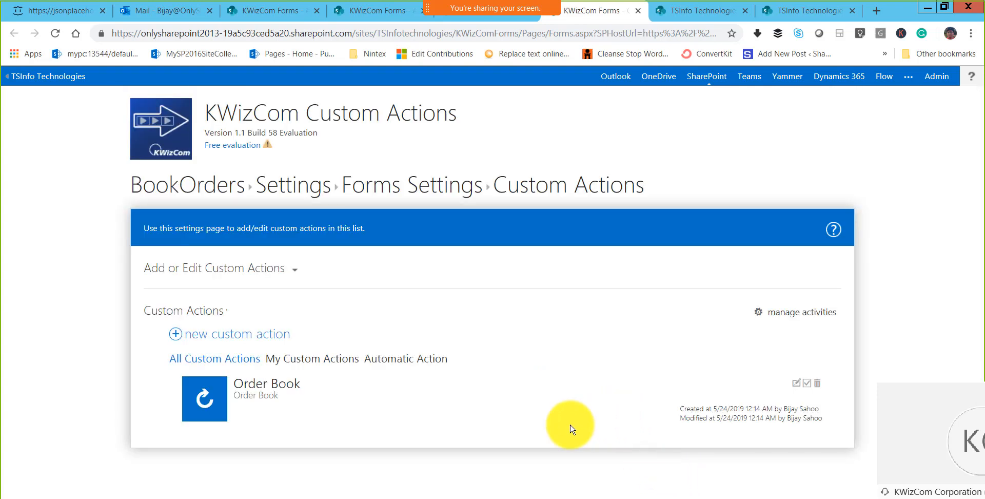
click(248, 205)
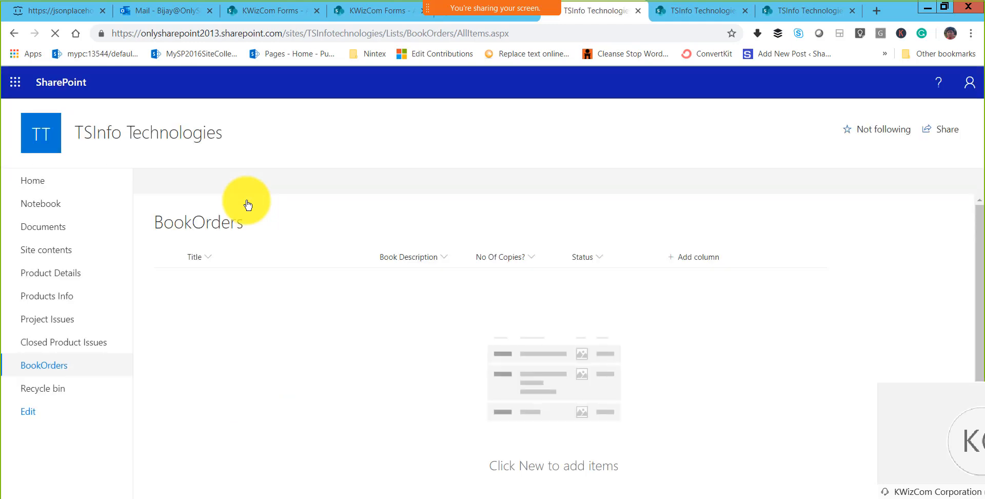
Copy the title "nesciunt quas odio" of post id 5 from the jsonplaceholder posts page and return to the BookOrders list
click(59, 18)
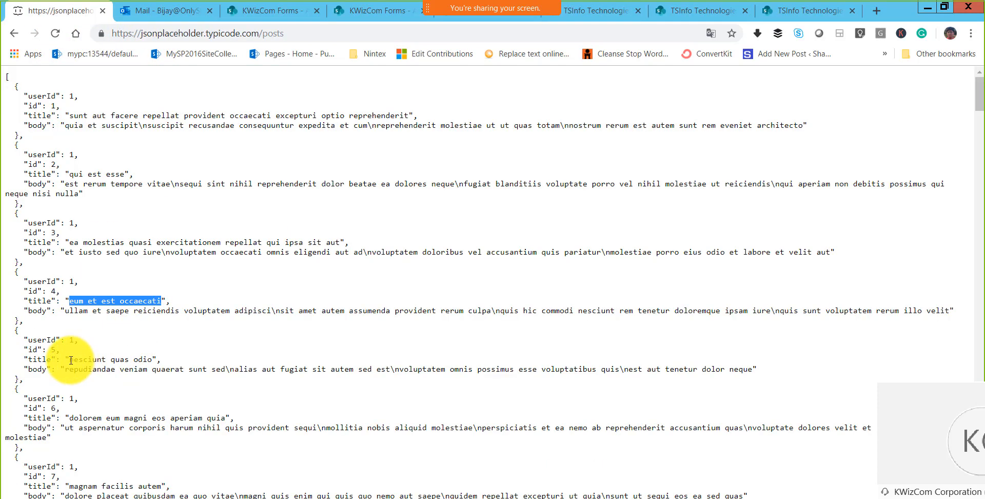
drag(71, 361, 153, 360)
key(ctrl+c)
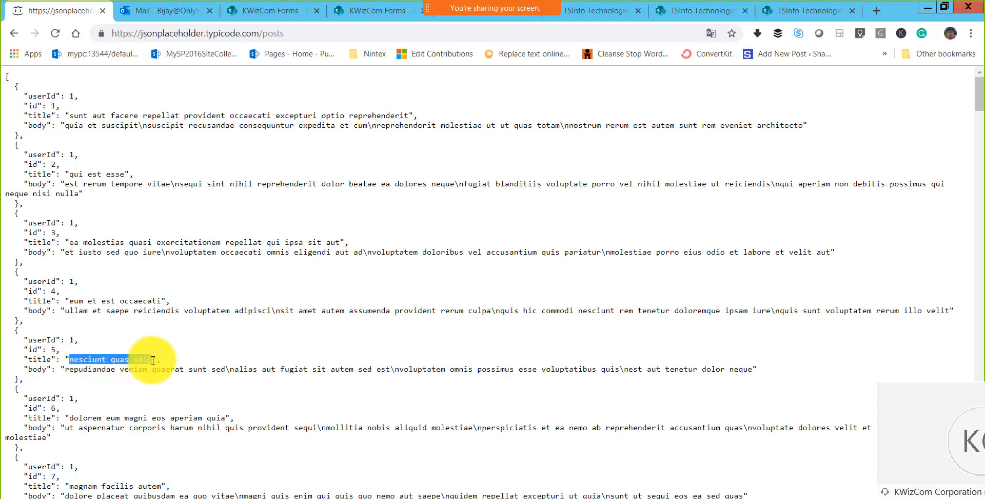
click(595, 10)
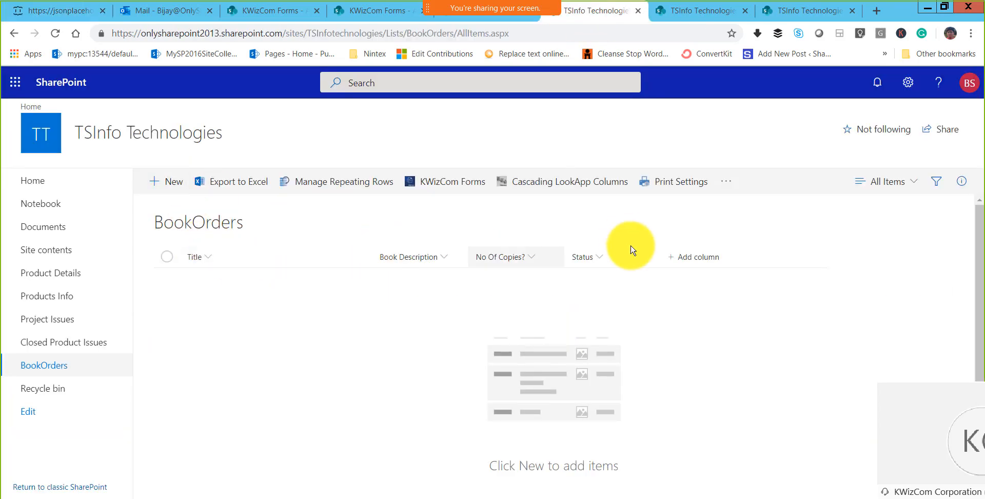
Create and save a BookOrders item with title and book description "nesciunt quas odio" and 5 copies, leaving the status empty
key(F5)
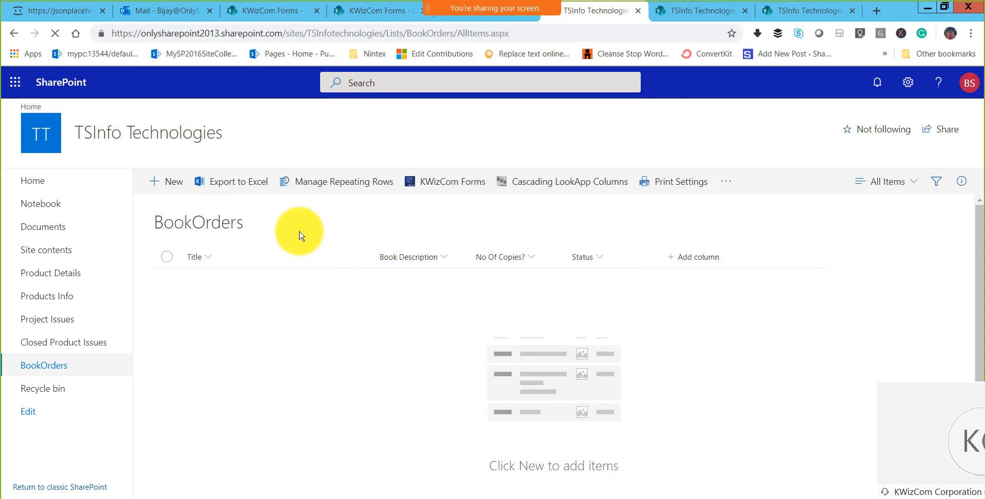
click(174, 190)
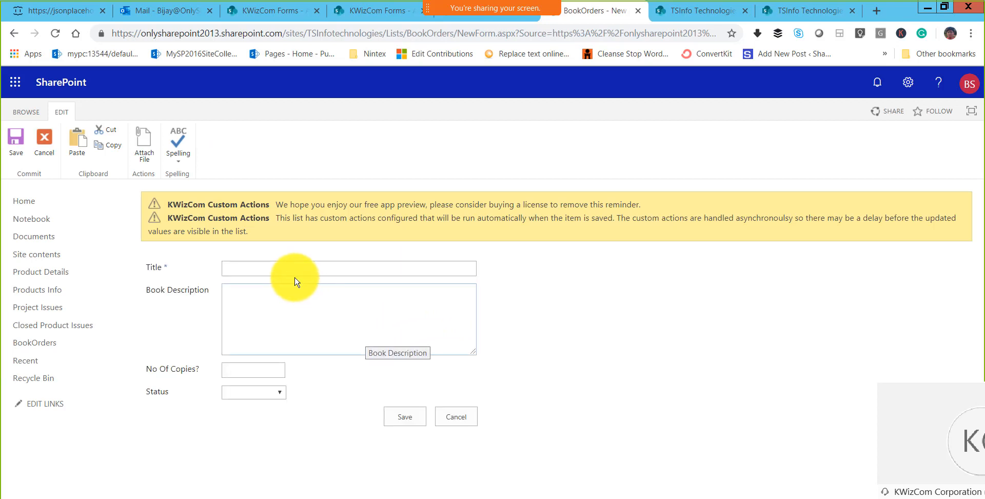
click(292, 268)
click(295, 311)
click(296, 308)
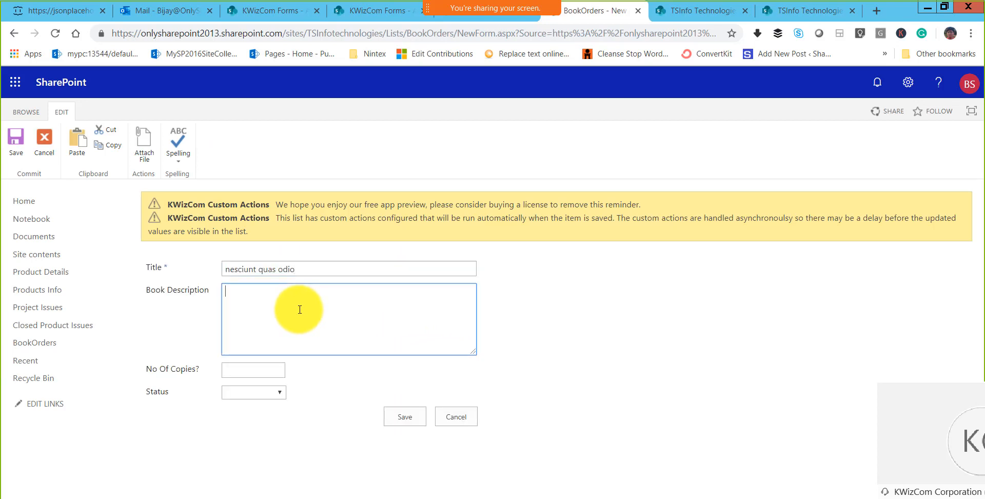
key(ctrl+v)
click(268, 374)
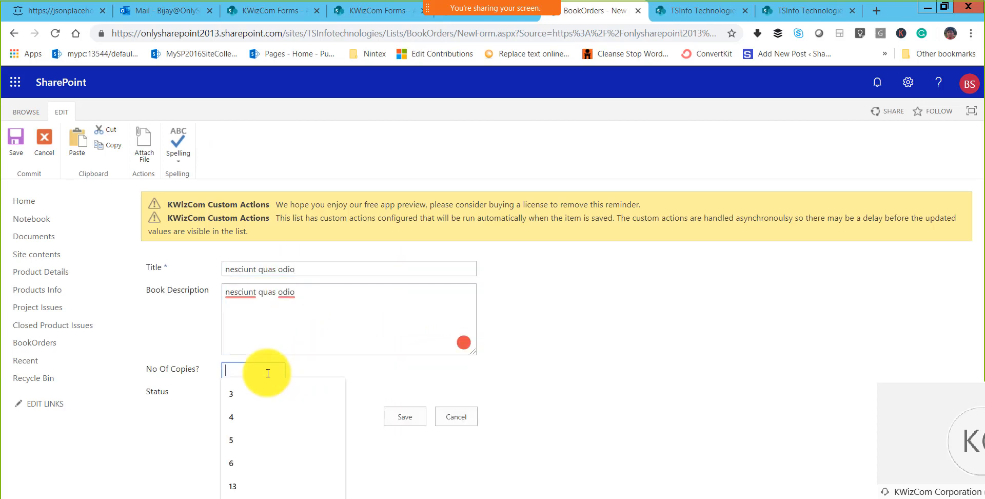
text(5)
click(410, 416)
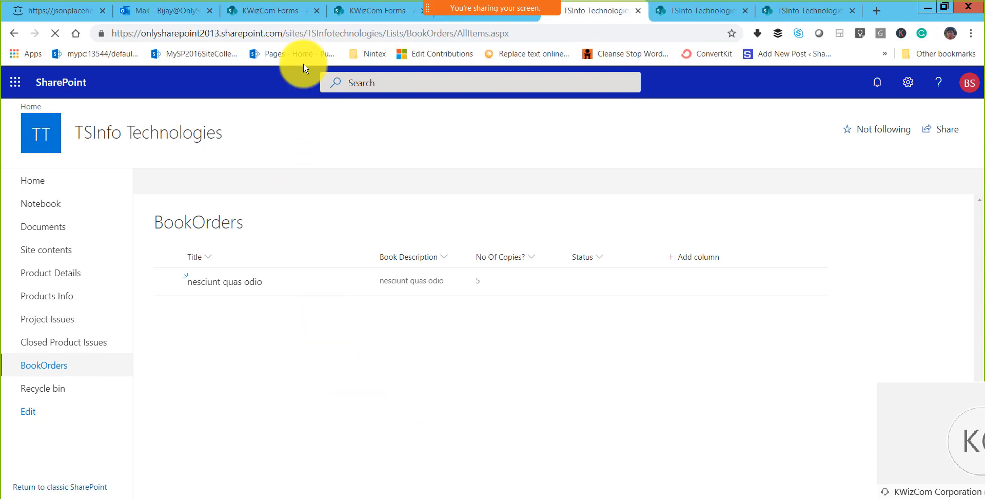
Reload the BookOrders list to check the new order's status, and check the Outlook inbox for its notification email
click(309, 34)
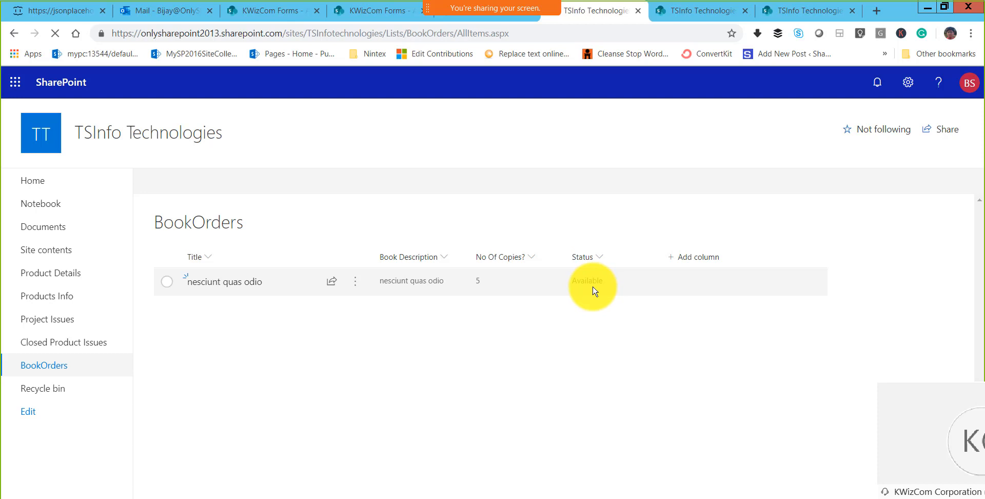
click(171, 11)
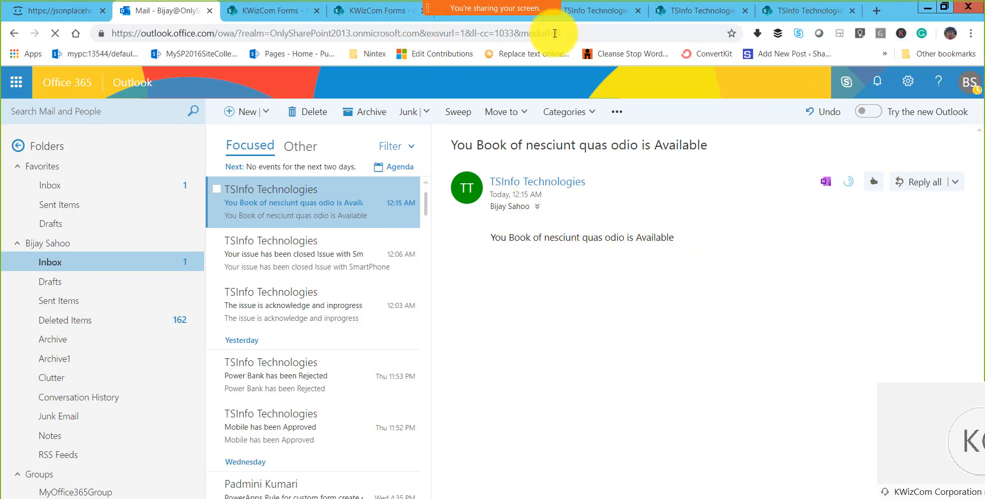
click(595, 10)
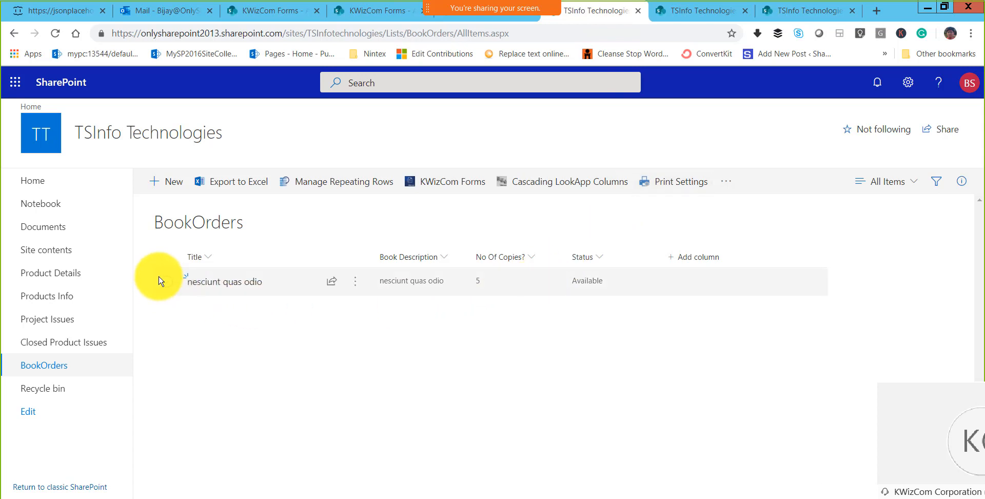
Open the "nesciunt quas odio" order and review its custom action history for the execution status of each Order Book activity
click(222, 282)
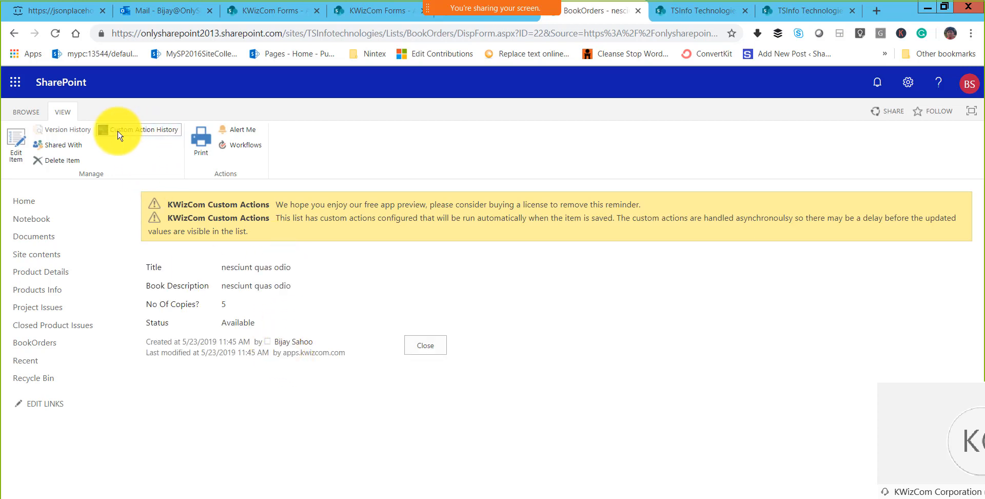
click(157, 134)
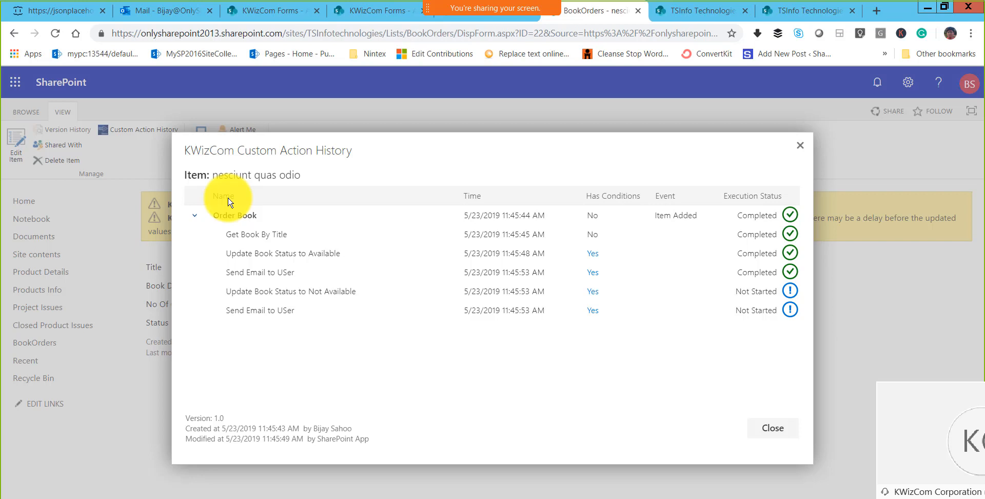
click(801, 147)
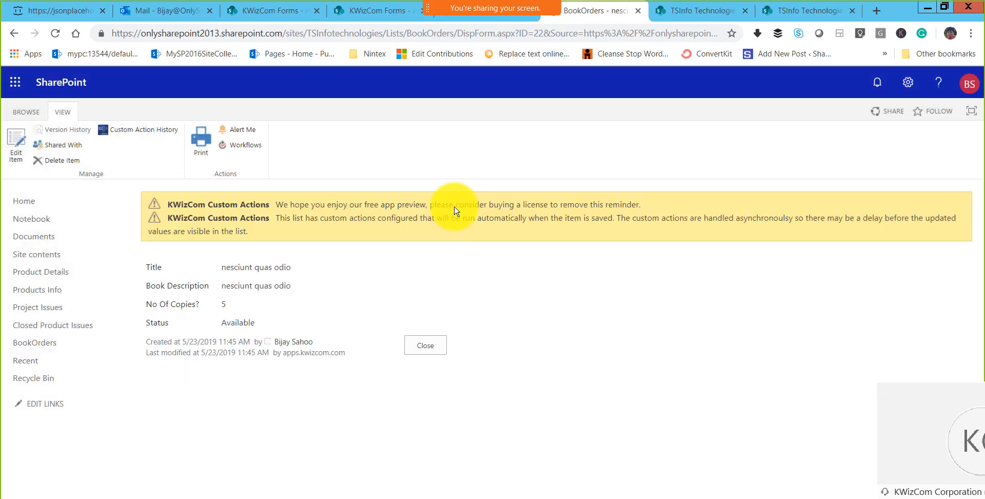
click(142, 139)
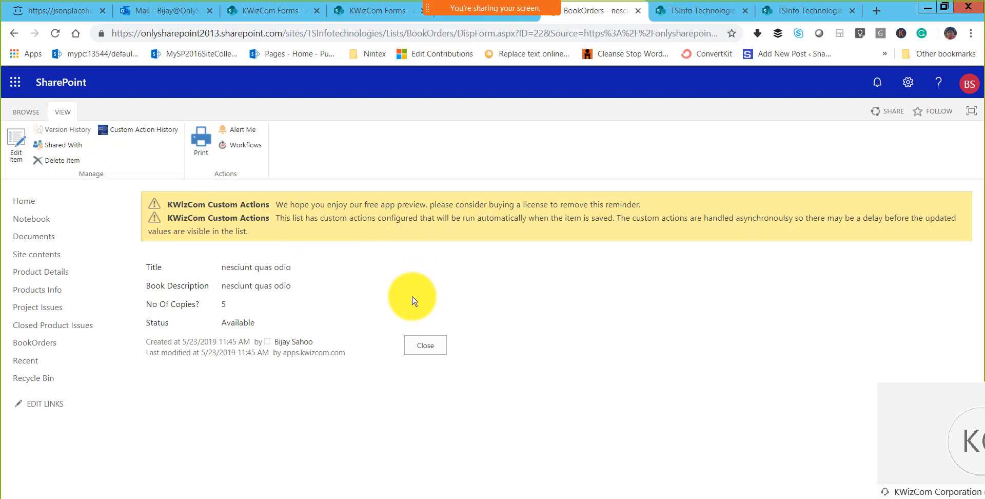
Switch to the PowerPoint slide show and advance to the closing "Thank you!" slide
click(409, 498)
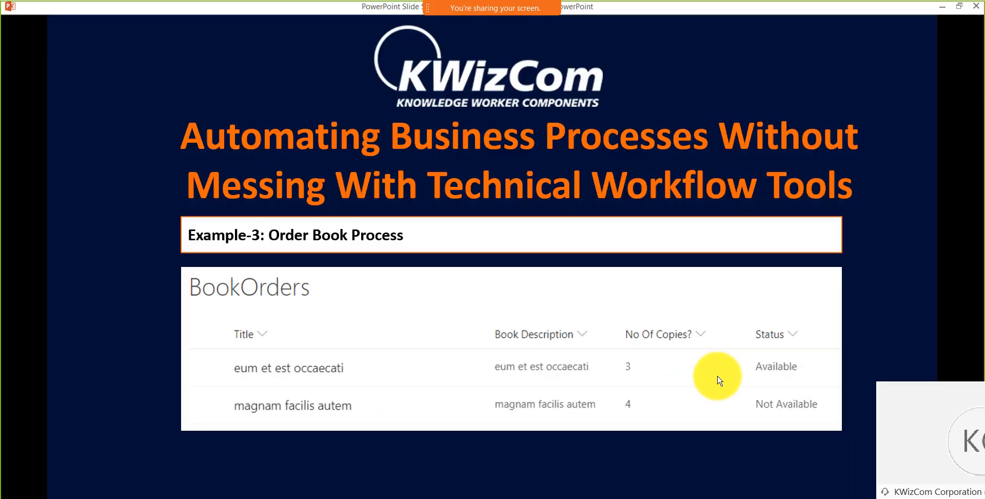
click(687, 304)
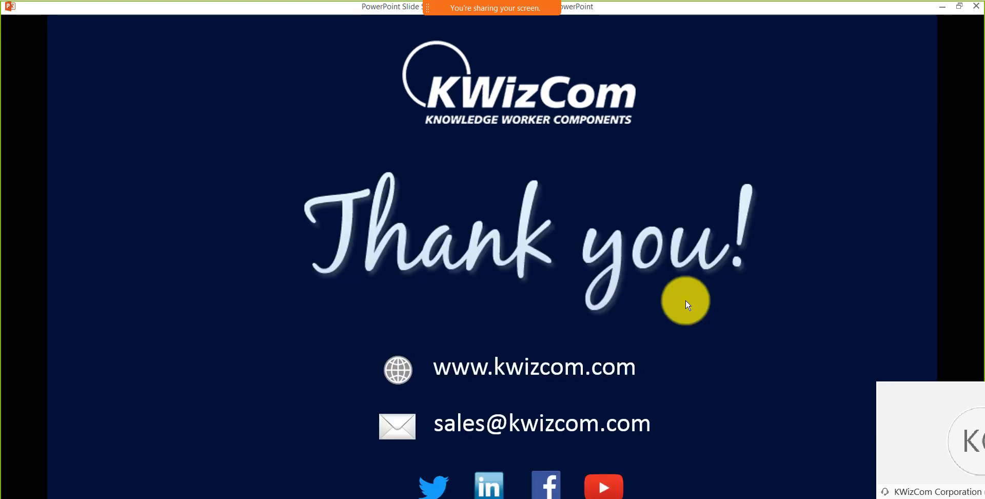